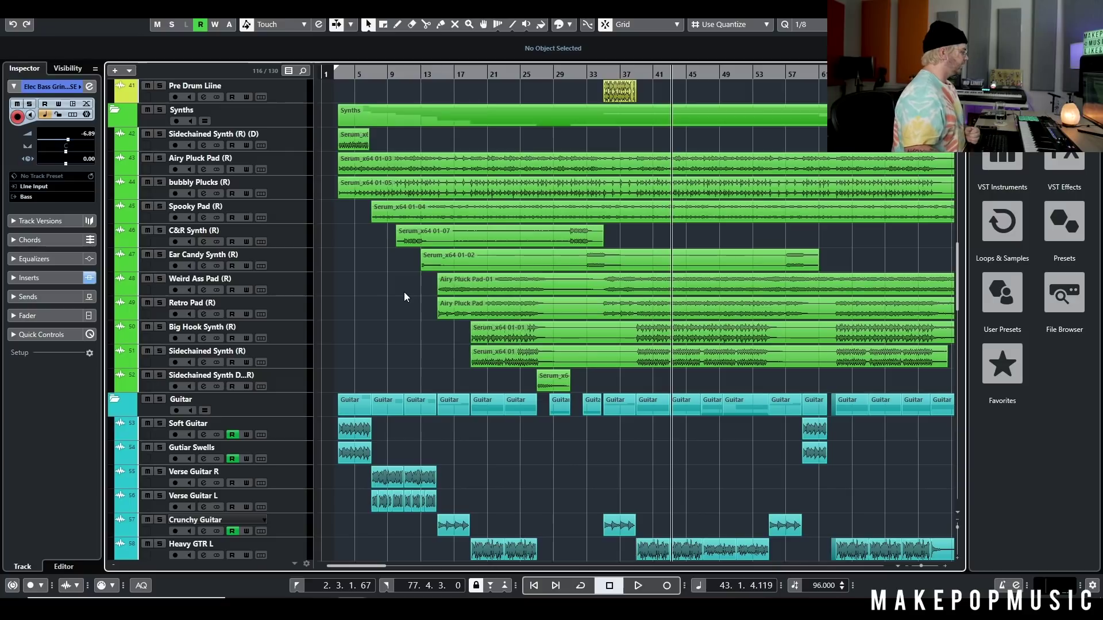
Survey the arrangement's synth, guitar, bass, vocal and drum tracks, ending at the start of the song
scroll(312, 268, down, 4)
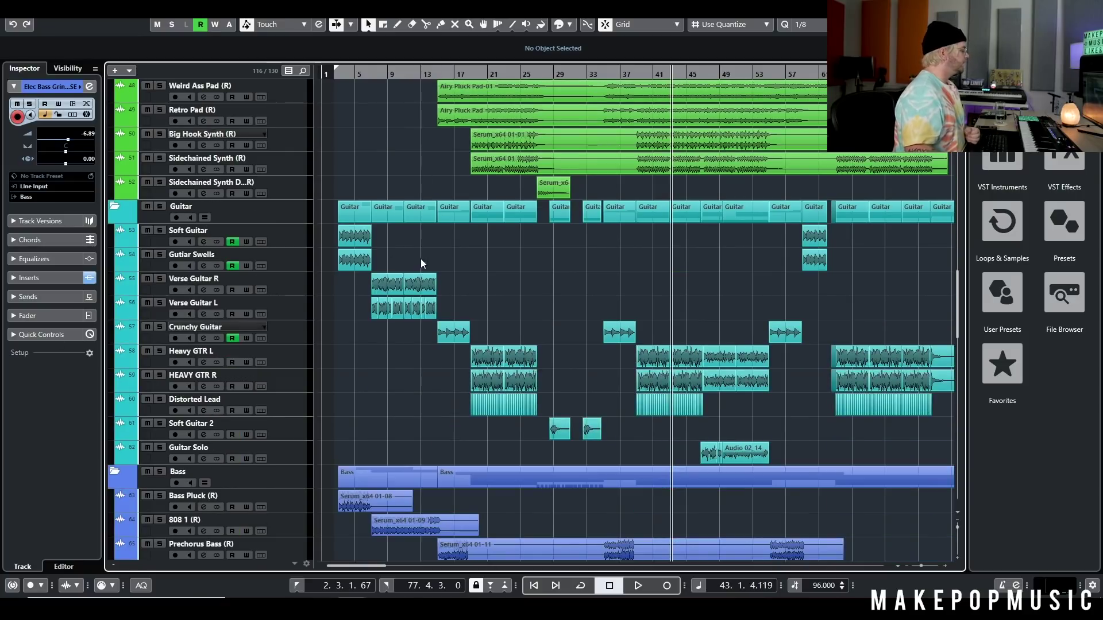
scroll(421, 259, down, 2)
scroll(668, 200, down, 6)
scroll(575, 175, up, 4)
scroll(605, 298, down, 18)
scroll(601, 254, up, 8)
scroll(546, 287, up, 8)
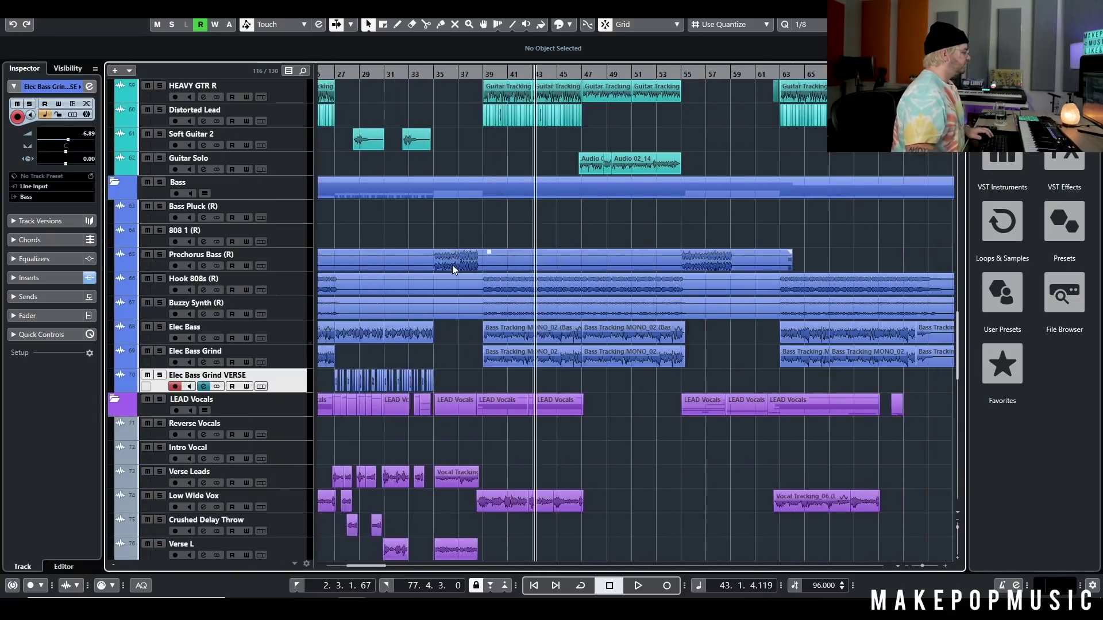
scroll(450, 269, left, 6)
scroll(449, 270, up, 9)
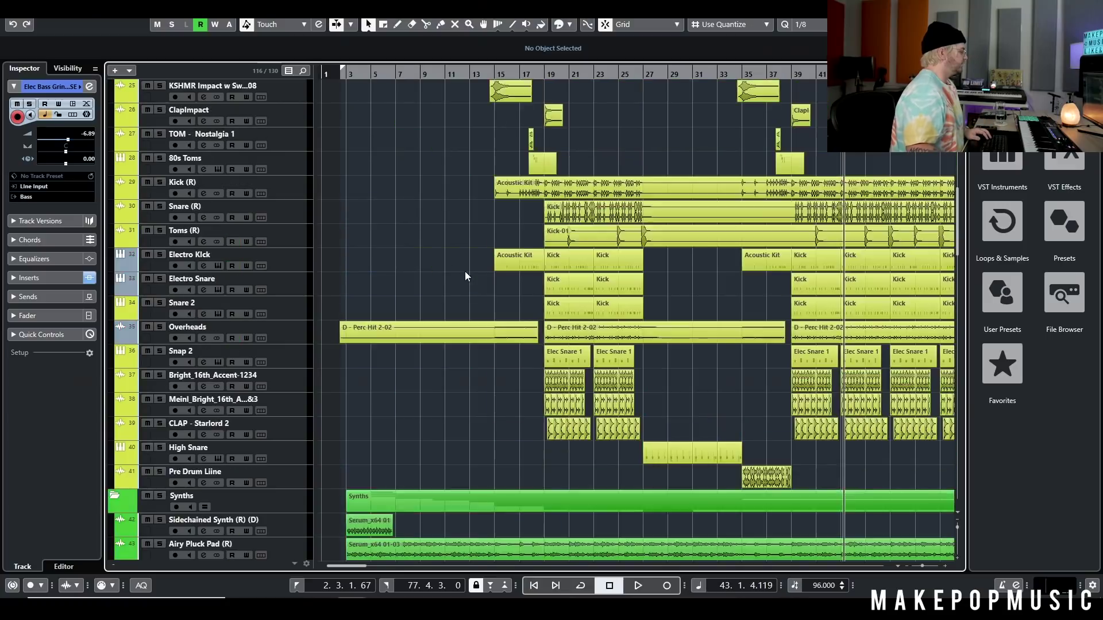
scroll(464, 271, up, 5)
scroll(357, 285, up, 4)
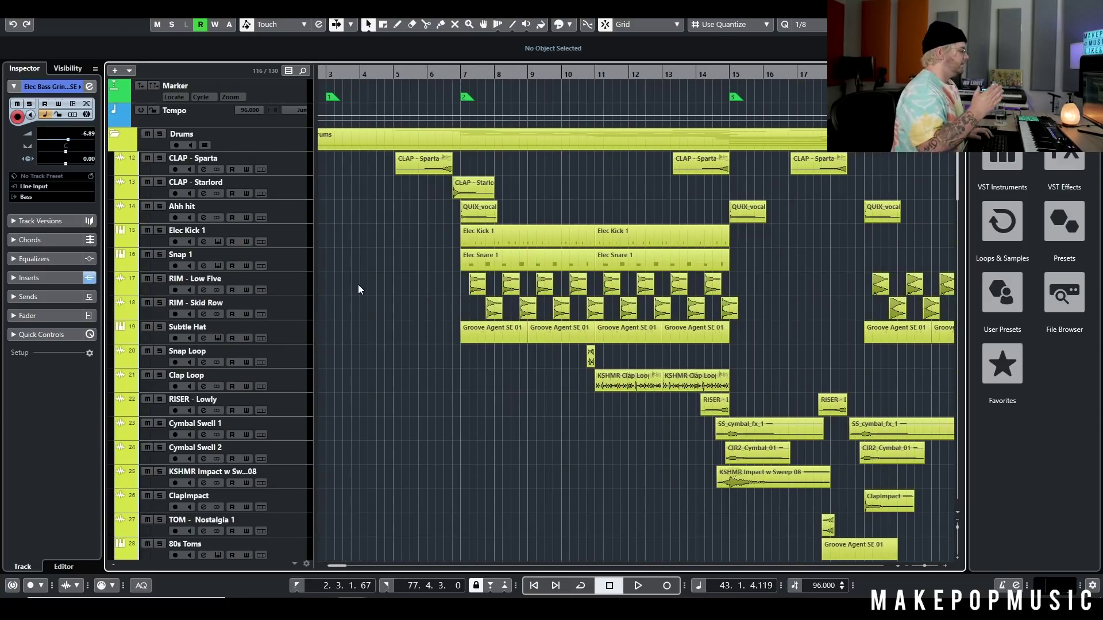
scroll(443, 299, left, 2)
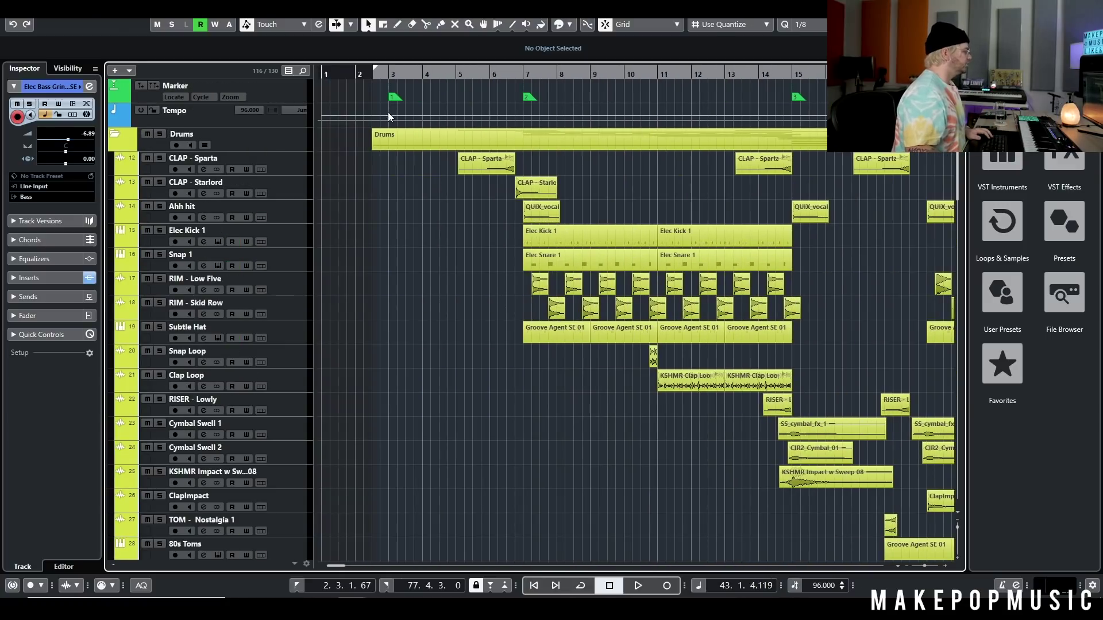
Place the playback cursor at bar 3 and solo the Airy Pluck Pad and bubbly Plucks tracks
click(371, 73)
scroll(399, 153, down, 10)
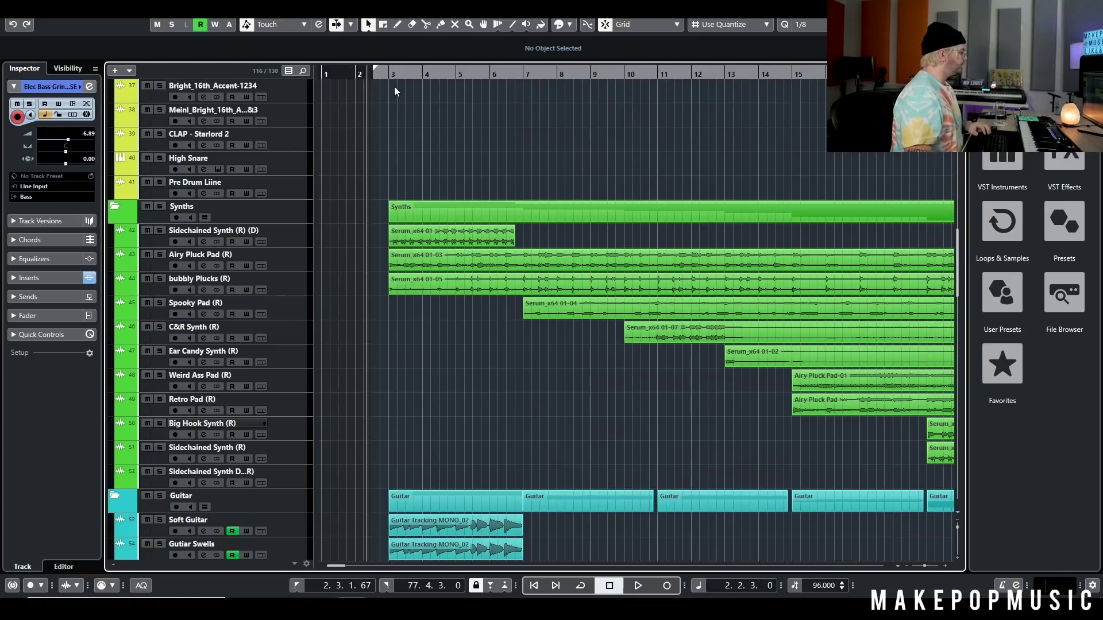
click(389, 73)
click(160, 231)
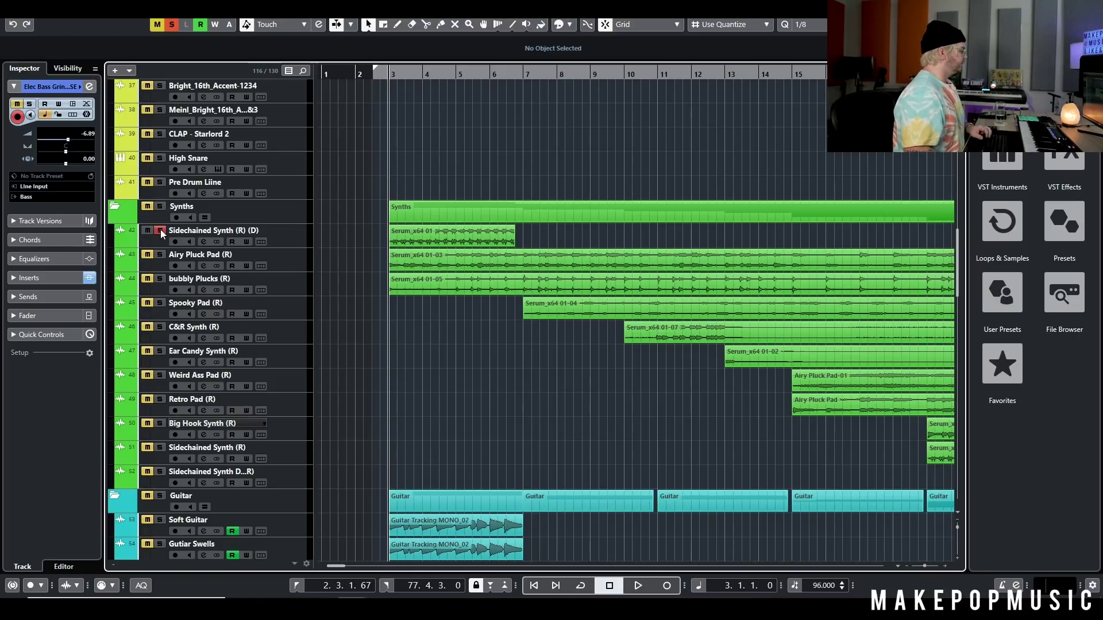
click(160, 231)
click(160, 255)
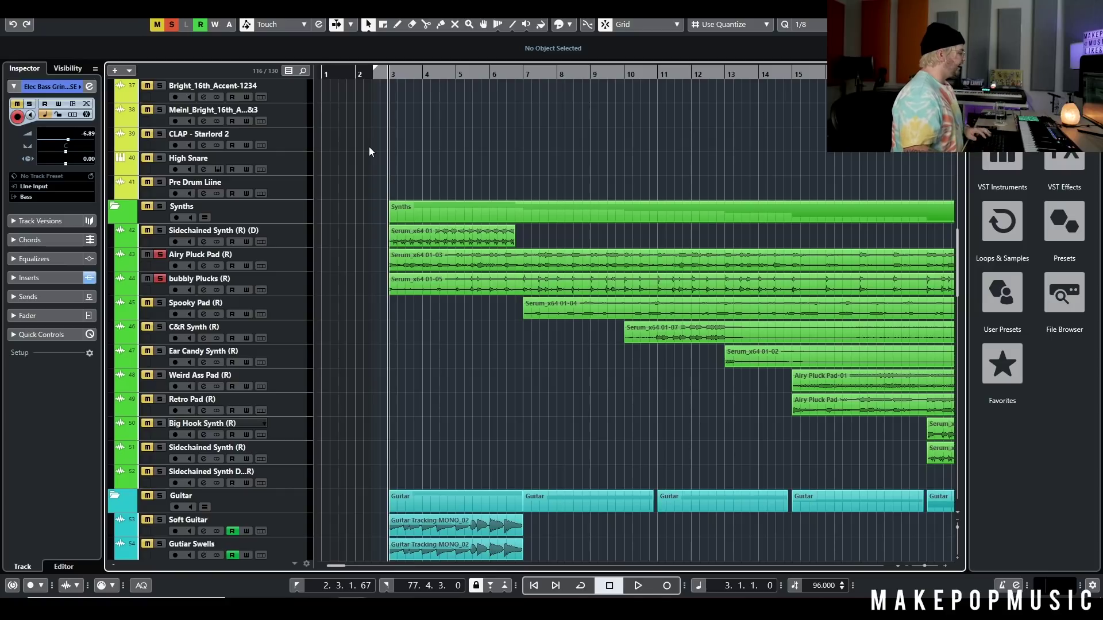
Listen to the soloed pluck tracks from bar 3 and from bar 7, and select the bubbly Plucks track
key(space)
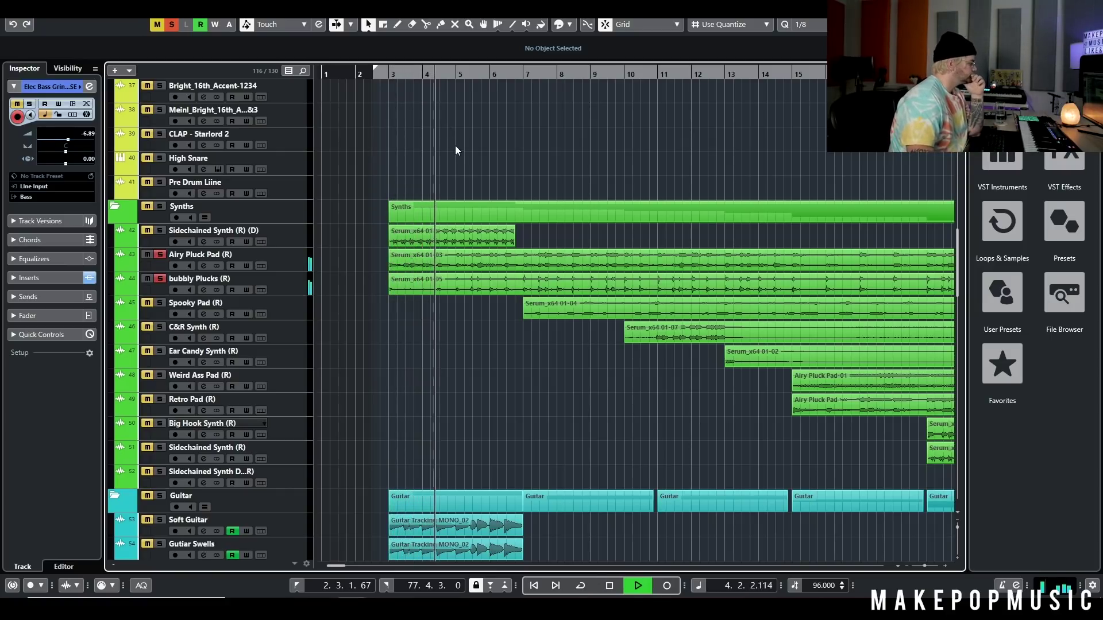
key(space)
click(523, 77)
key(space)
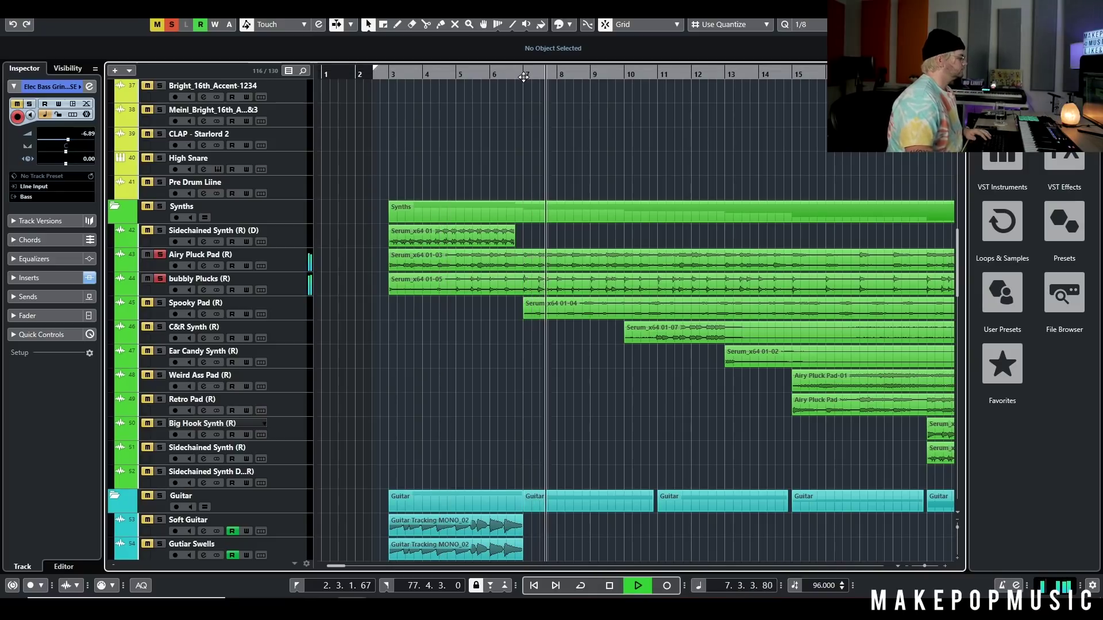
key(space)
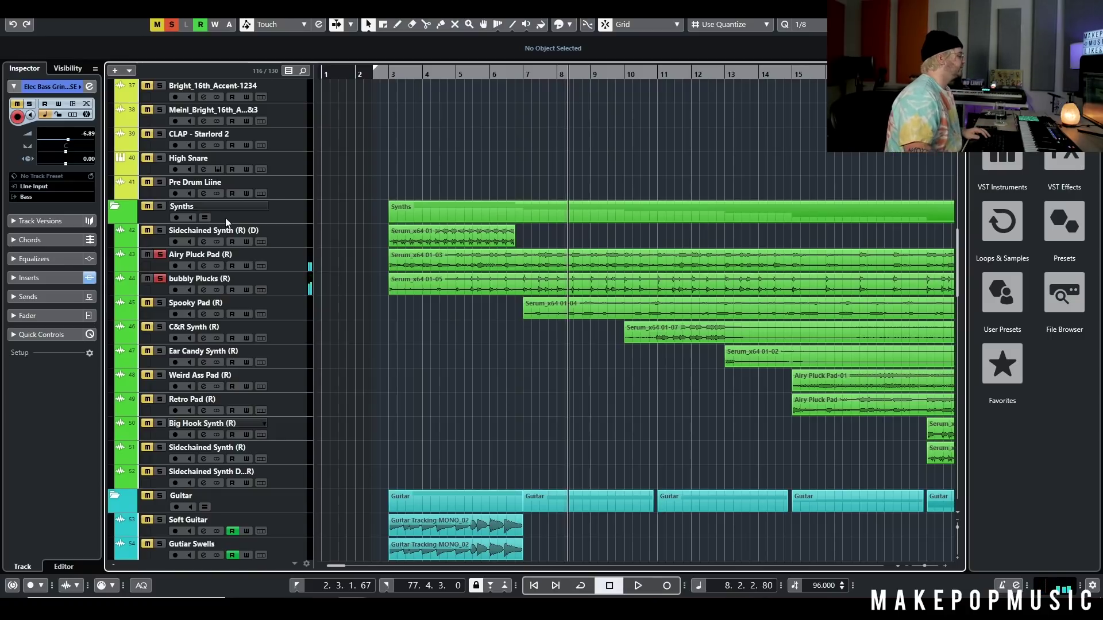
click(292, 263)
click(287, 282)
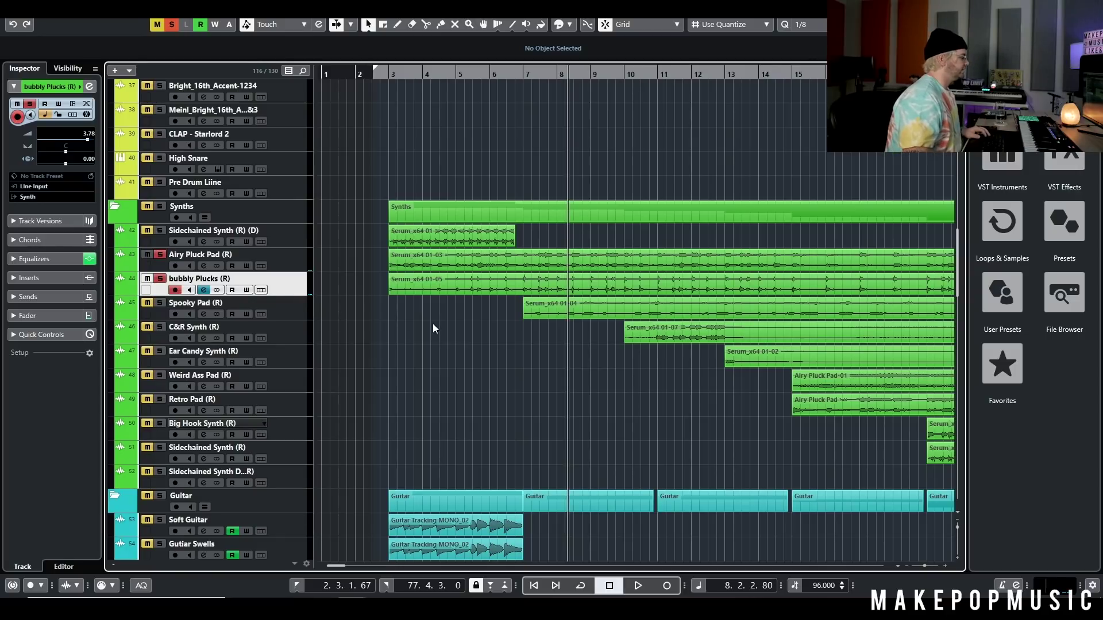
Add Verse Guitar R and Verse Guitar L to the soloed tracks and listen to the combination
key(g)
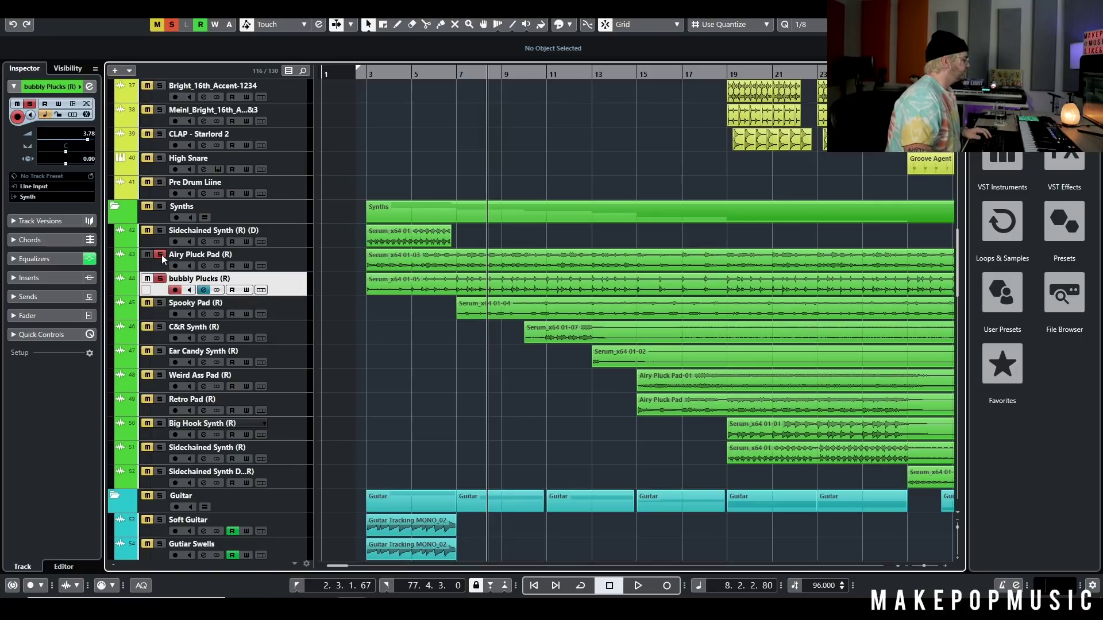
scroll(414, 332, down, 5)
click(160, 375)
click(159, 399)
key(space)
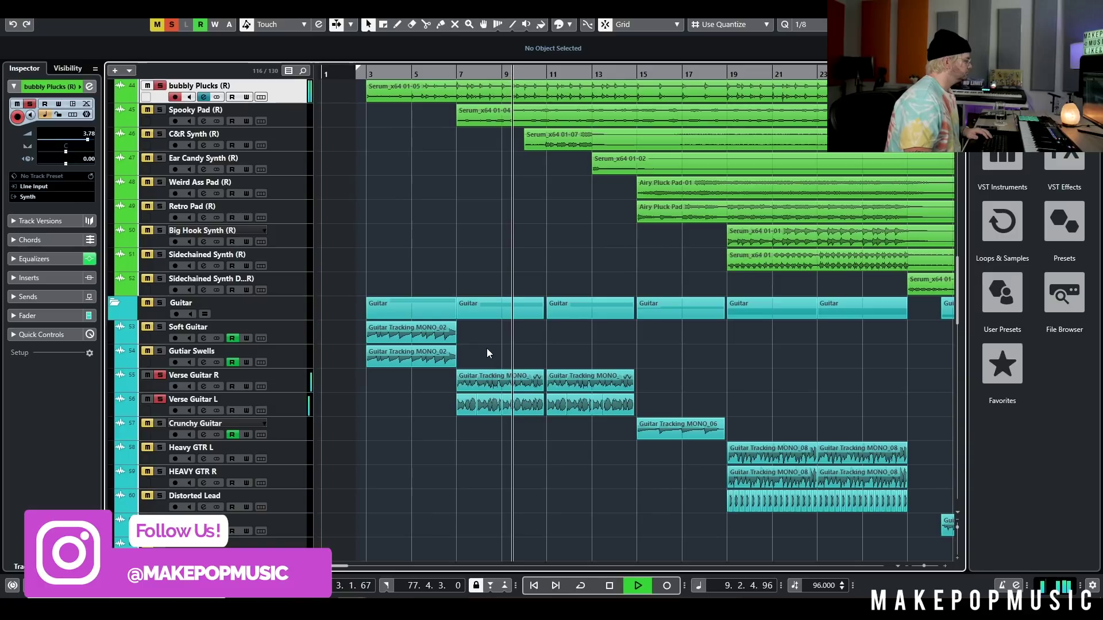
key(space)
Open the channel settings of Verse Guitar R and examine its Guitar Rig 5 insert
click(274, 380)
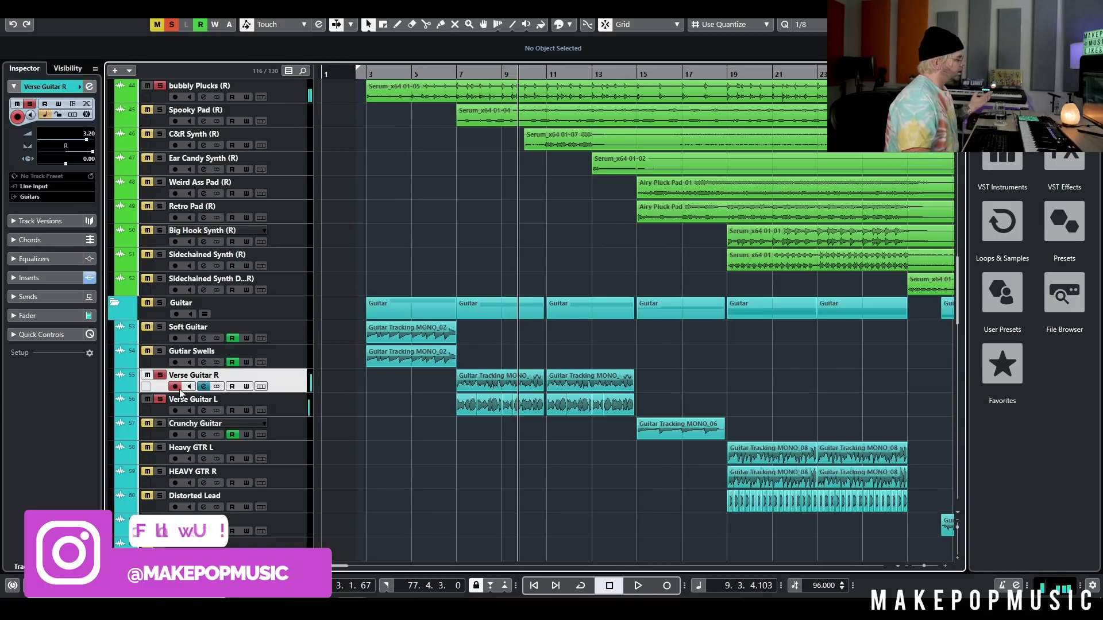
click(203, 386)
drag(466, 293, 527, 145)
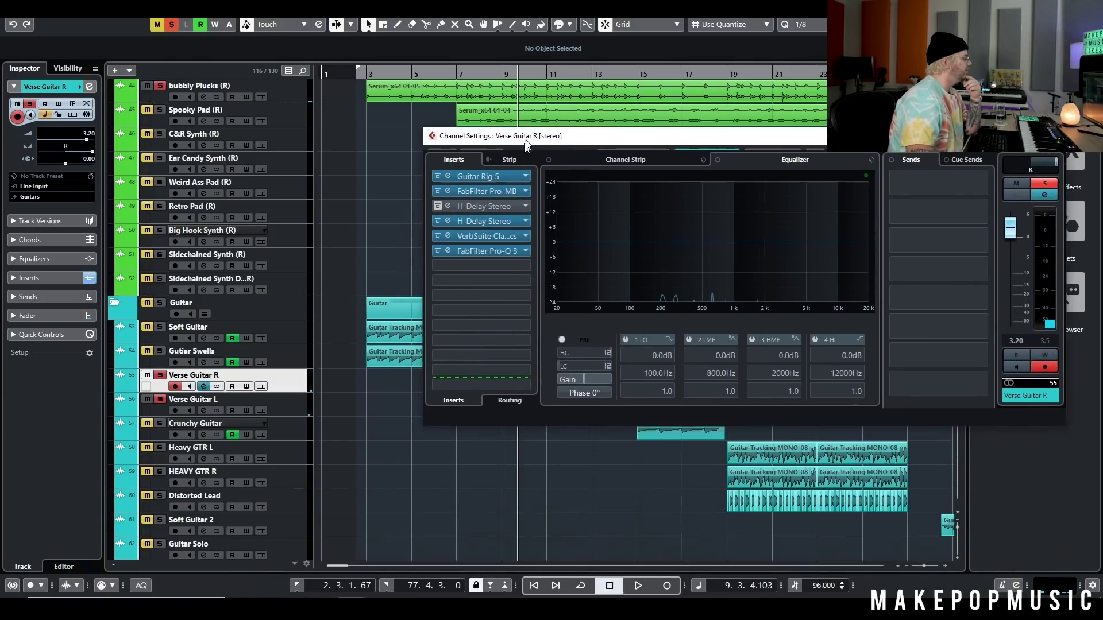
click(507, 173)
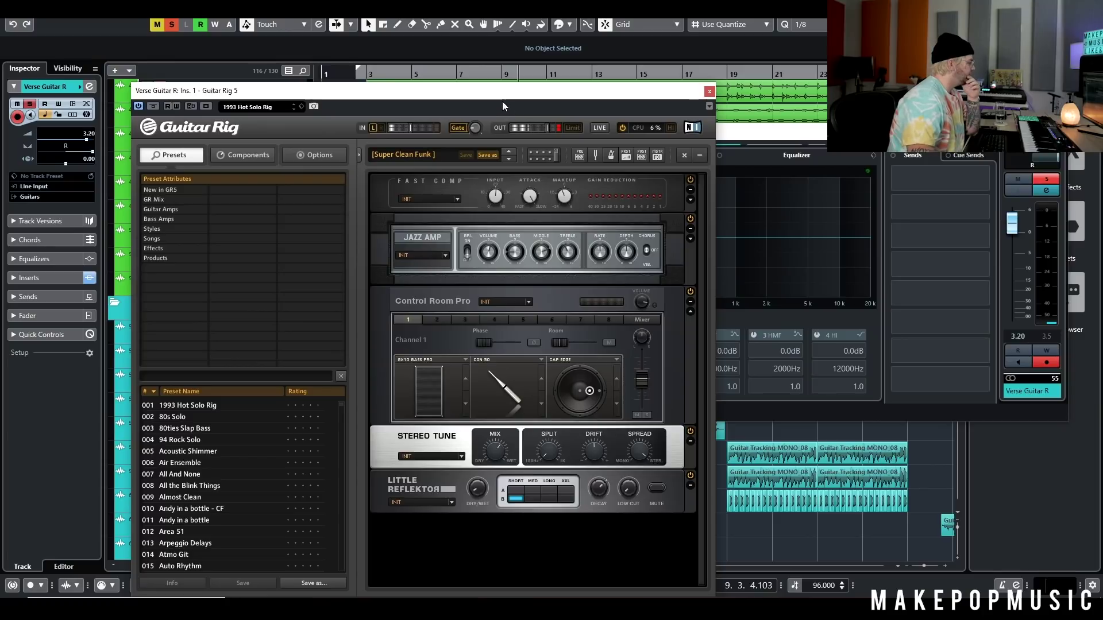
drag(502, 101, 447, 82)
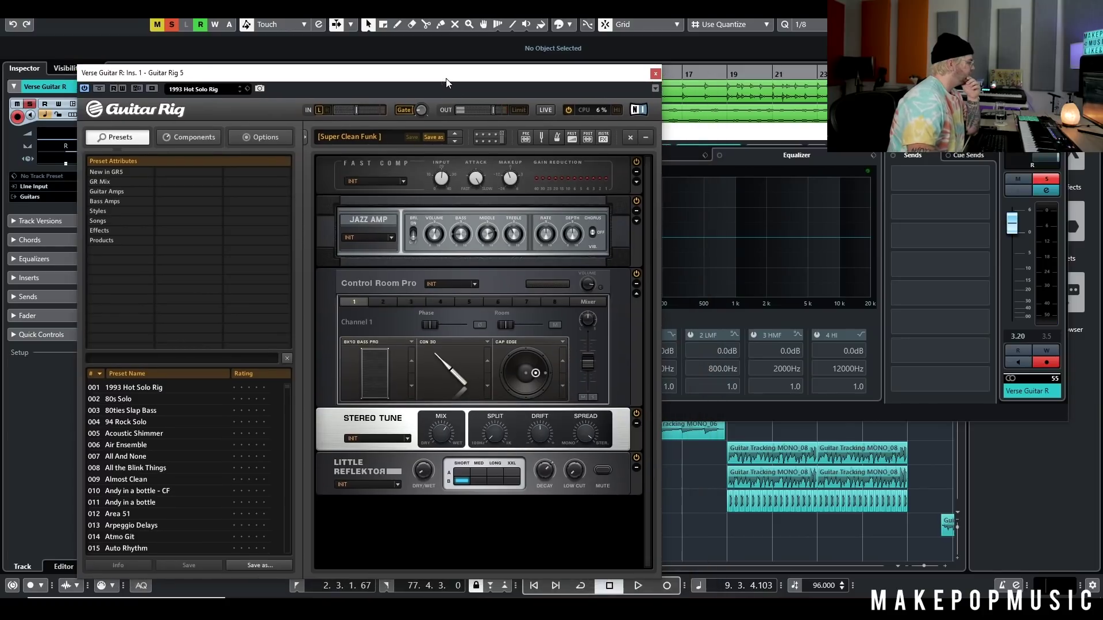
click(655, 74)
Examine the FabFilter Pro-MB and active H-Delay Stereo inserts on Verse Guitar R
click(513, 185)
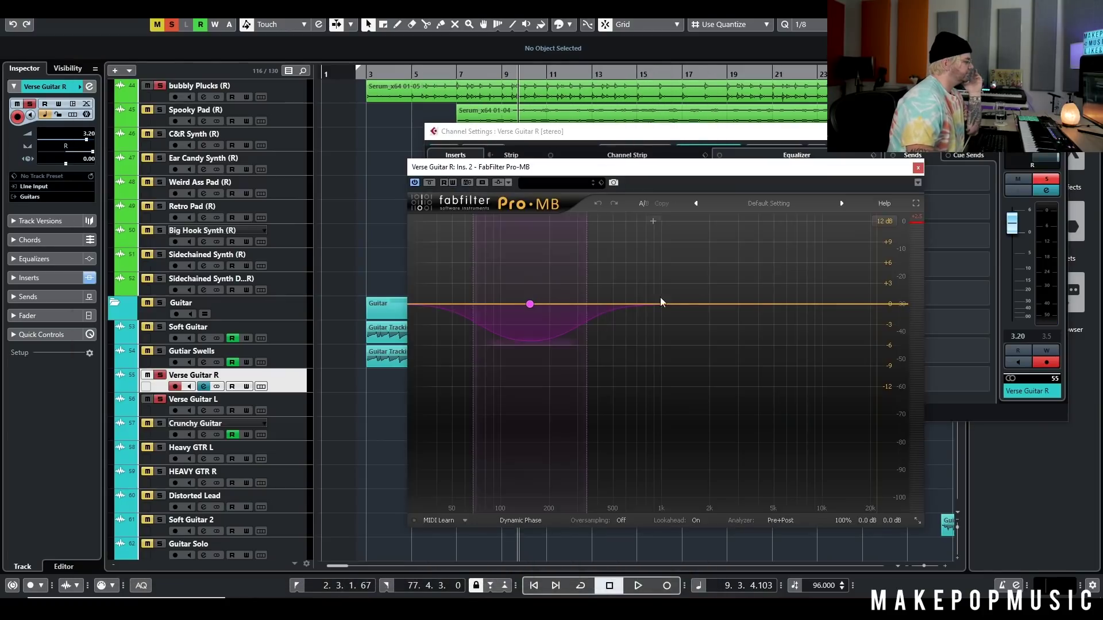
click(917, 171)
click(484, 216)
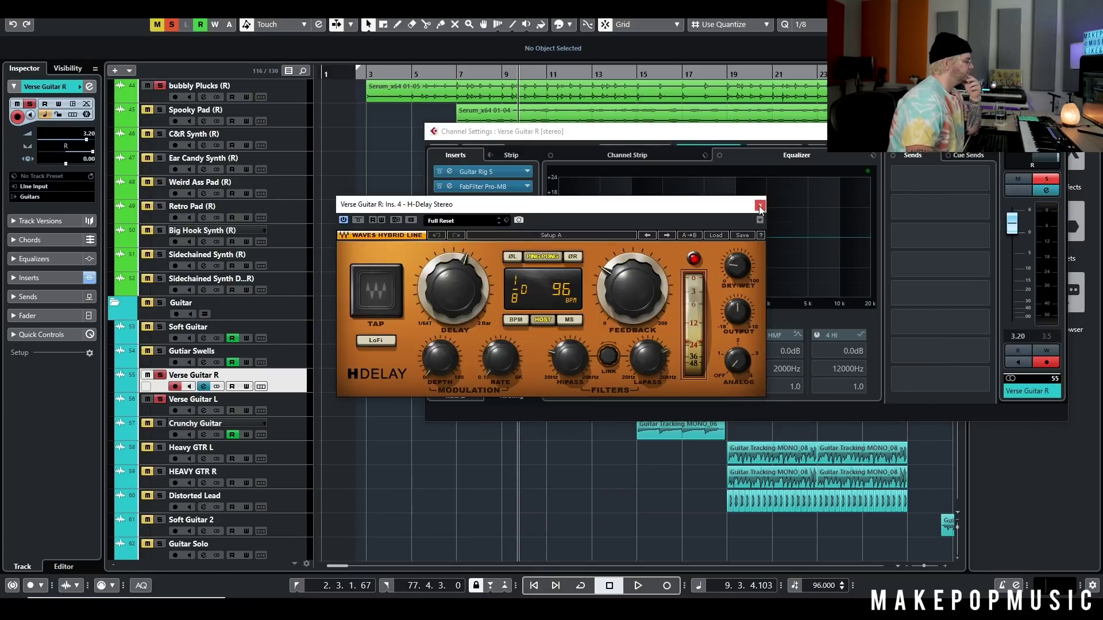
click(759, 206)
Examine the VerbSuite Classics and FabFilter Pro-Q 3 inserts on Verse Guitar R, and close its channel settings
click(515, 230)
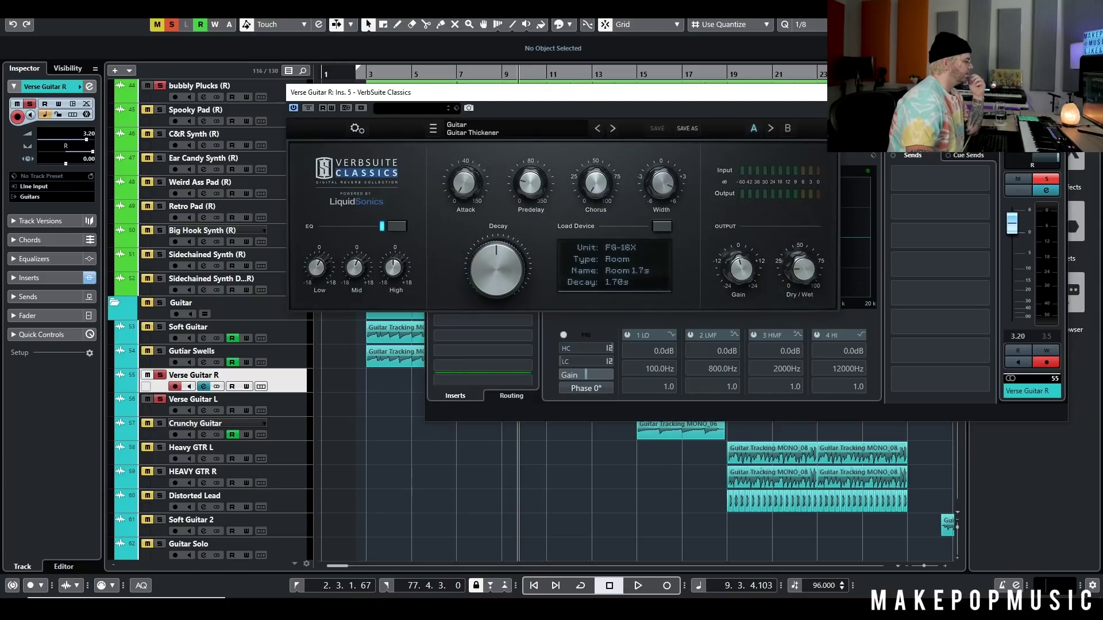
click(830, 92)
click(488, 246)
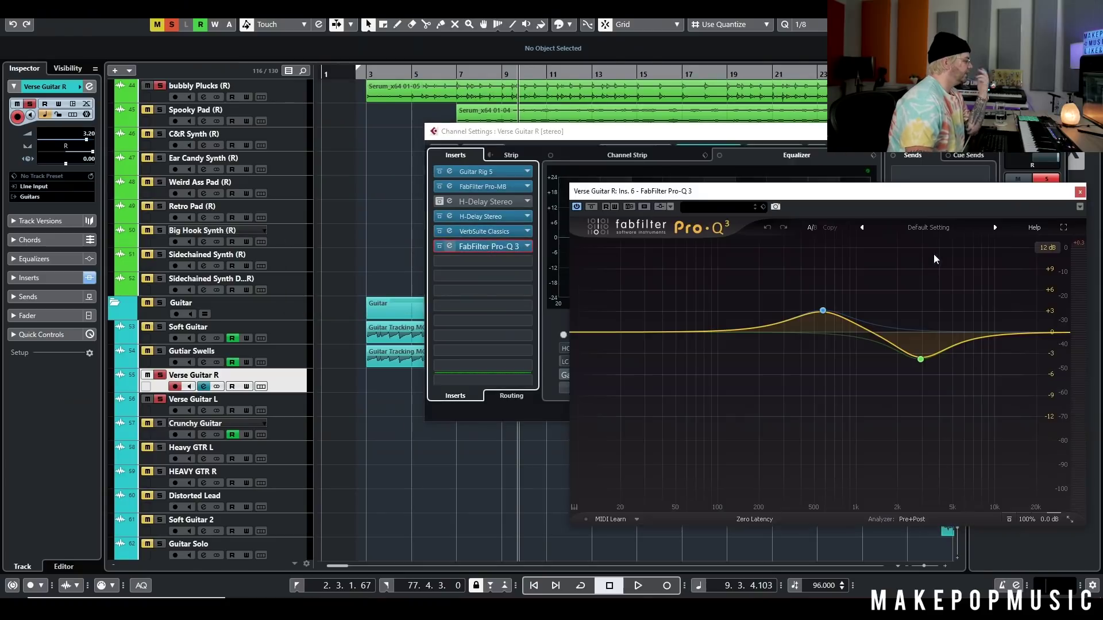
click(1080, 191)
click(991, 131)
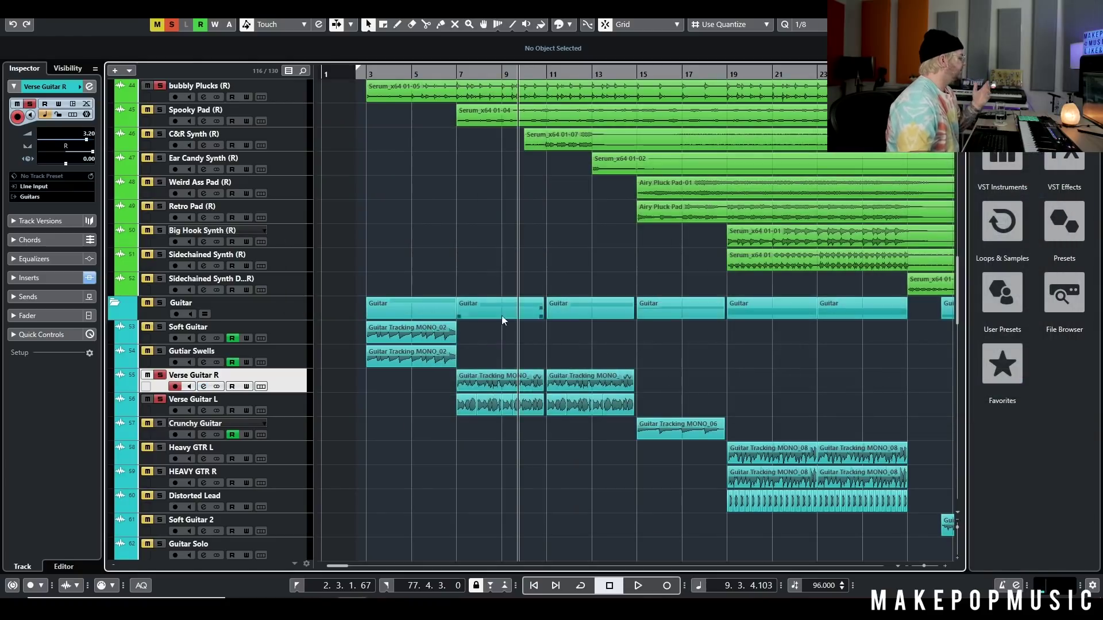
Select the Verse Guitar L track and add the Elec Kick 1 and Snap 1 drum tracks to the solo
click(291, 397)
key(g)
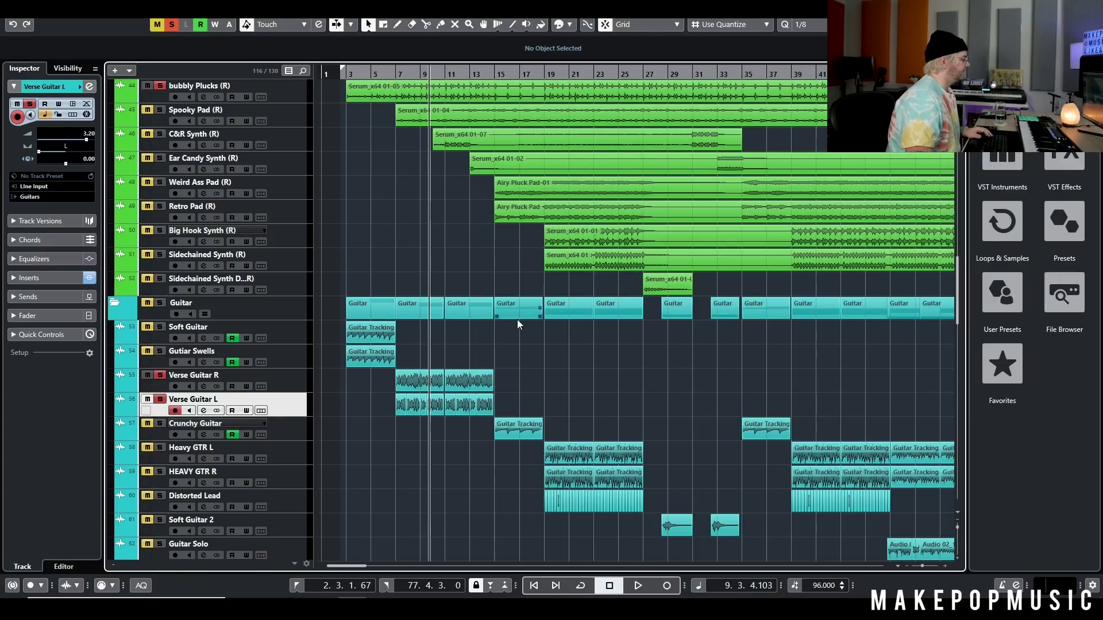
scroll(456, 285, up, 15)
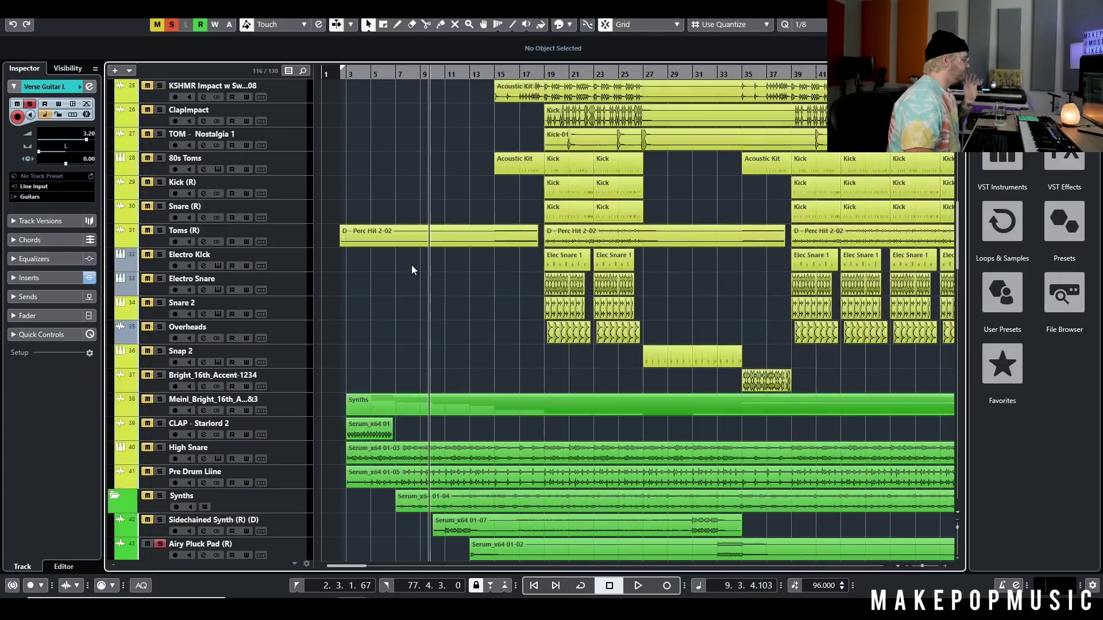
scroll(397, 249, down, 10)
scroll(276, 195, up, 7)
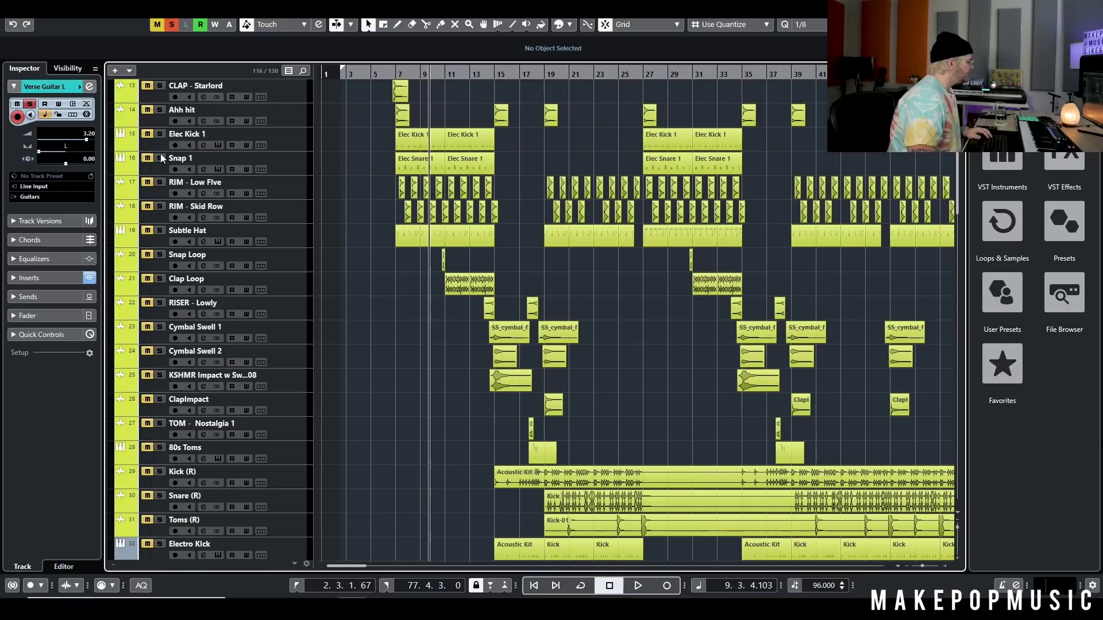
click(159, 136)
click(160, 159)
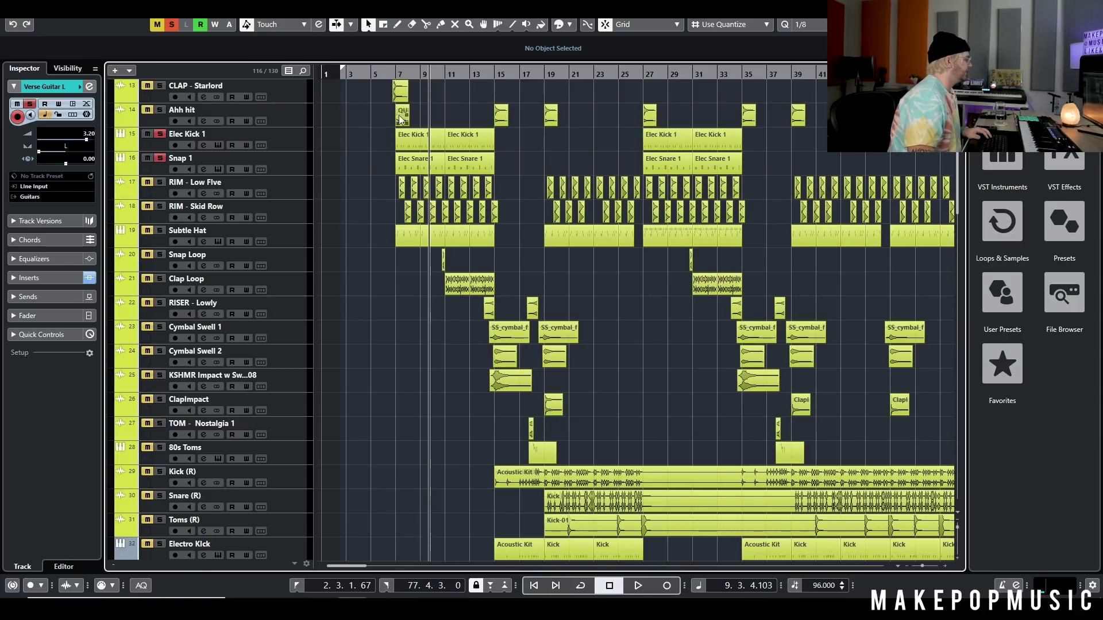
Play the soloed plucks, verse guitars, kick and snap from just before bar 7, checking their clips in the arrangement
click(389, 73)
key(space)
key(h)
key(h)
key(h)
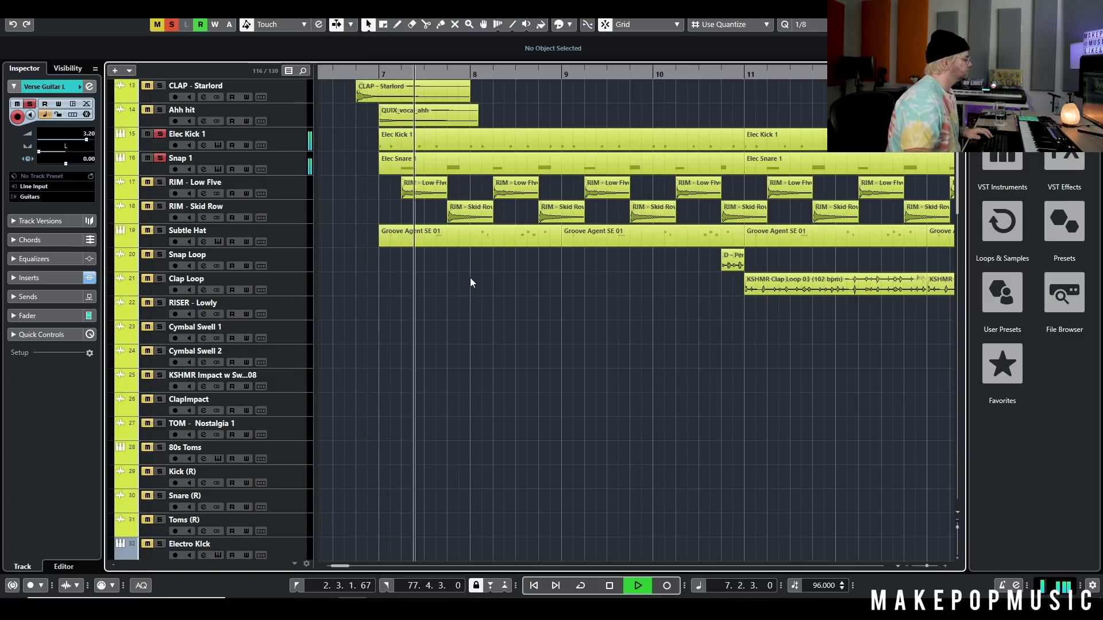
key(g)
key(g)
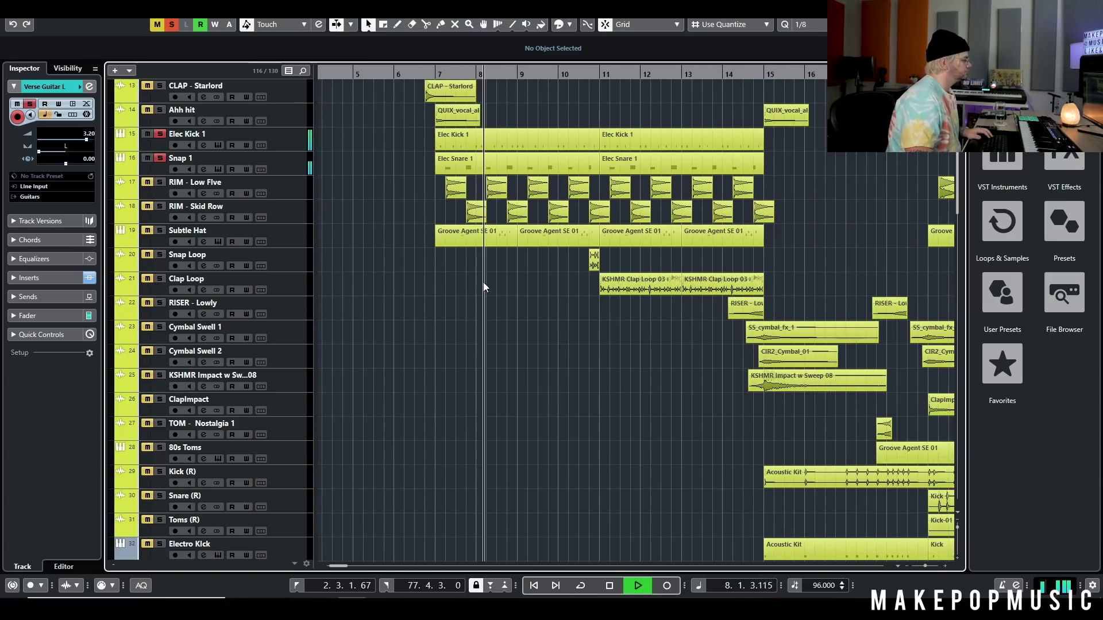
scroll(485, 276, down, 10)
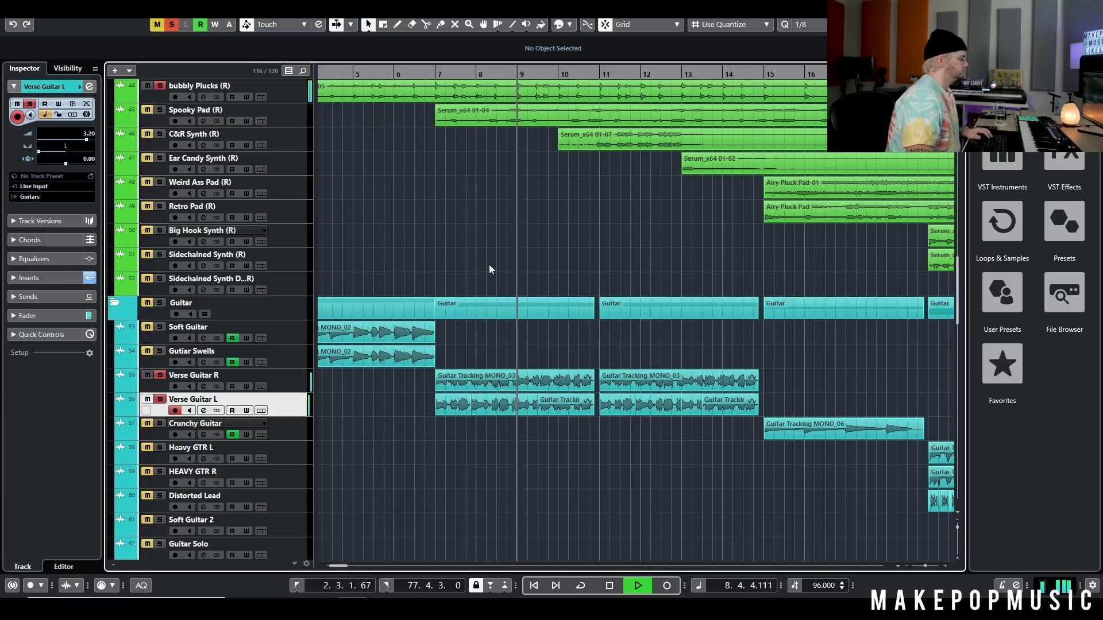
scroll(488, 264, up, 2)
key(space)
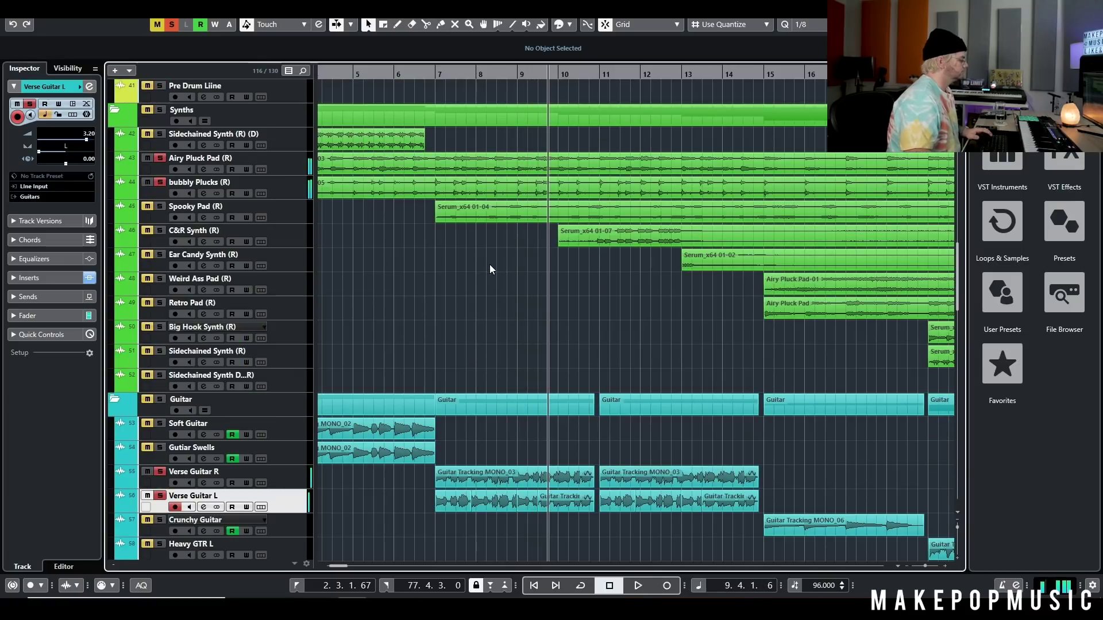
Add the 808 1 (R) bass track to the solo and place the playback cursor at 6.4.1, just before bar 7
scroll(489, 264, up, 13)
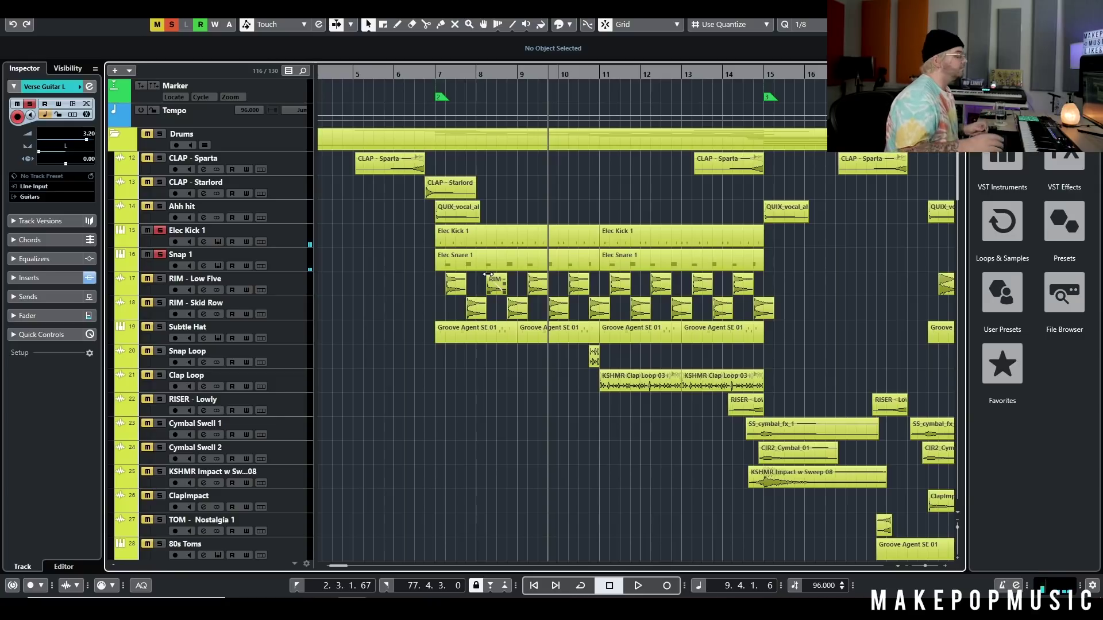
scroll(533, 281, down, 15)
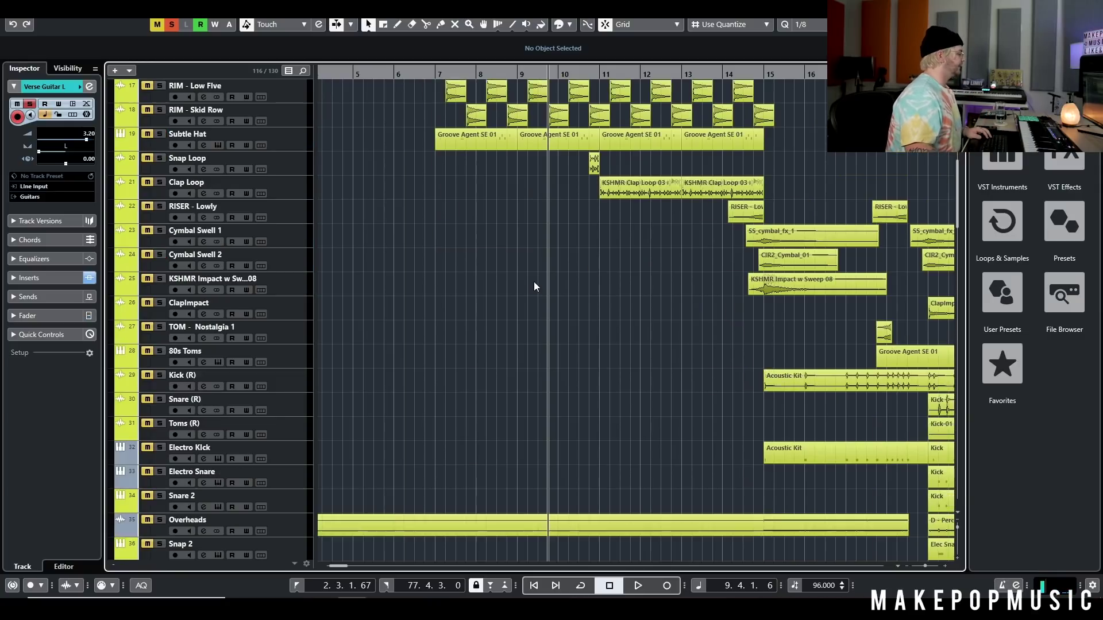
scroll(541, 292, down, 2)
scroll(541, 289, up, 2)
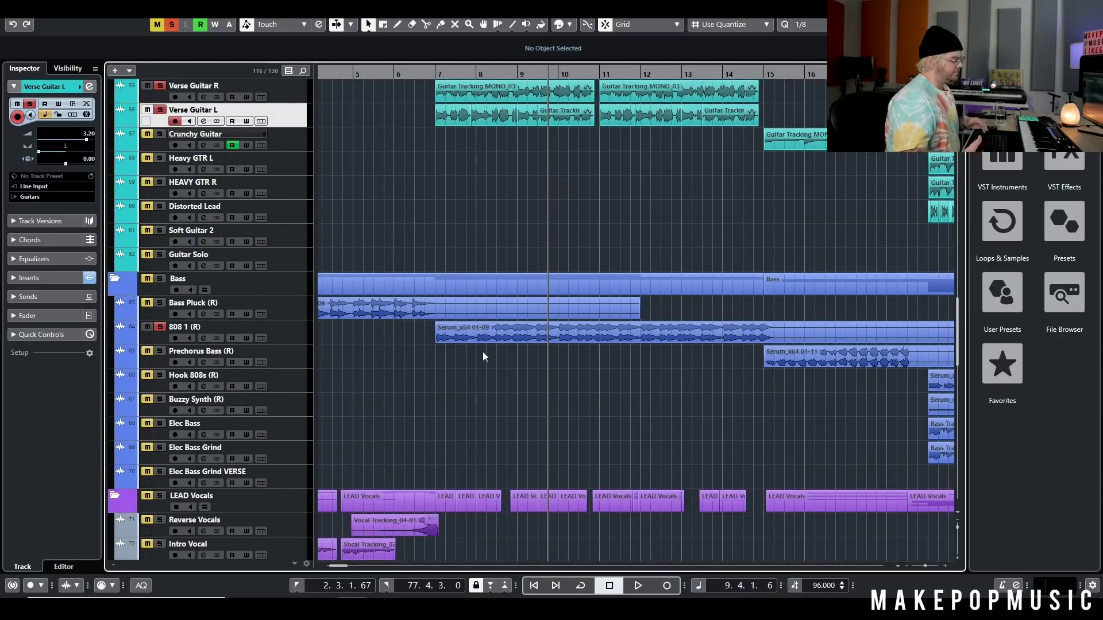
click(425, 77)
key(g)
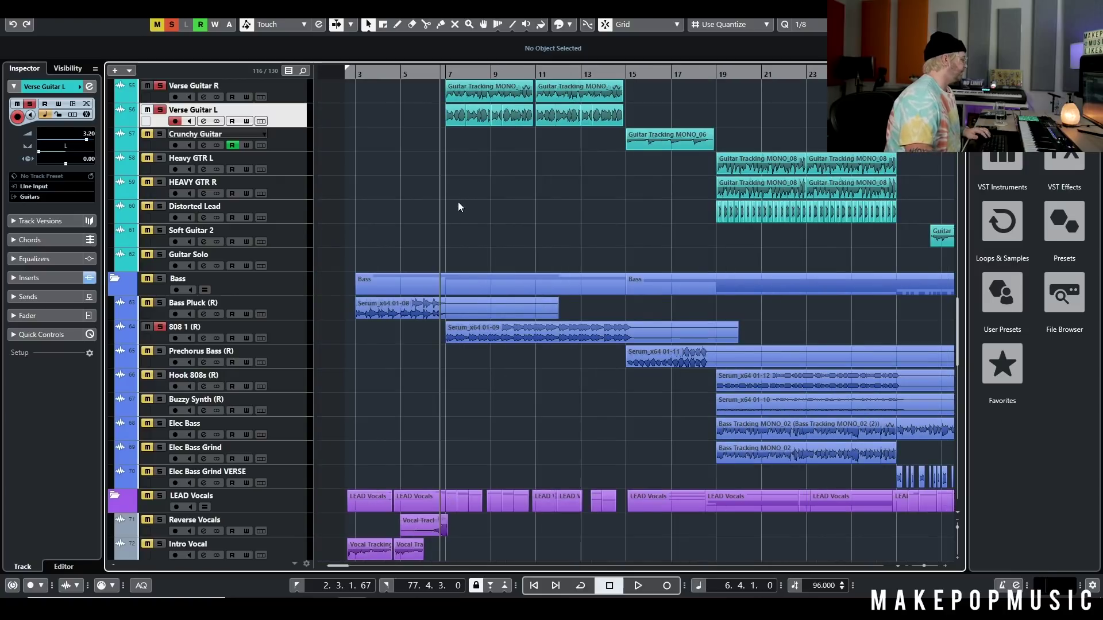
Play the soloed plucks, verse guitars, drums and 808 from 6.4.1, checking the bass and lead vocal clips
key(space)
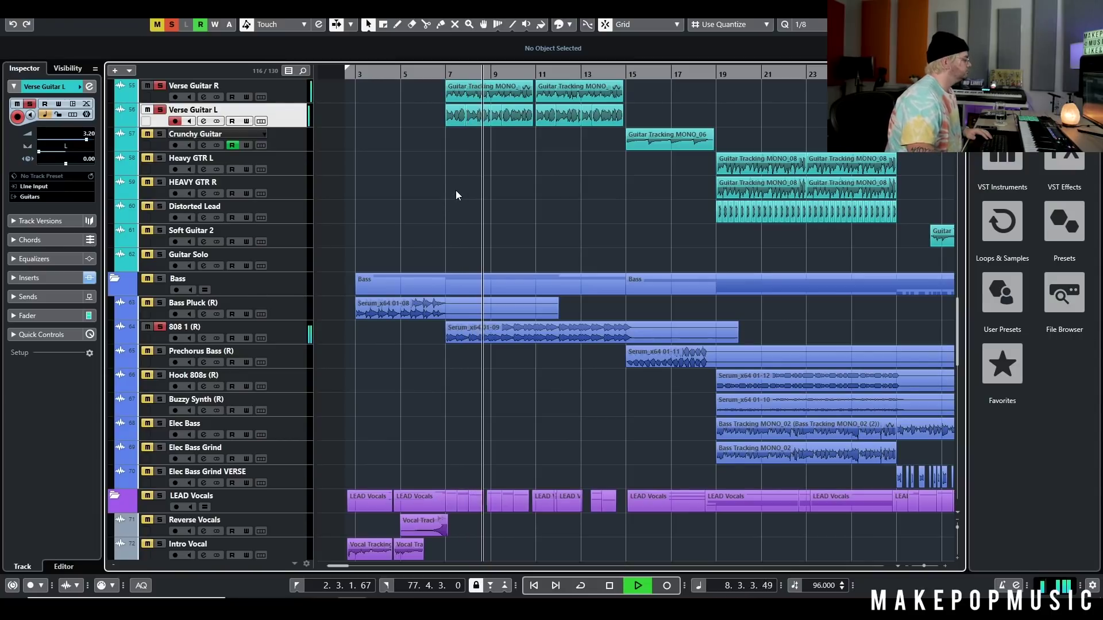
scroll(457, 190, down, 4)
scroll(487, 195, up, 4)
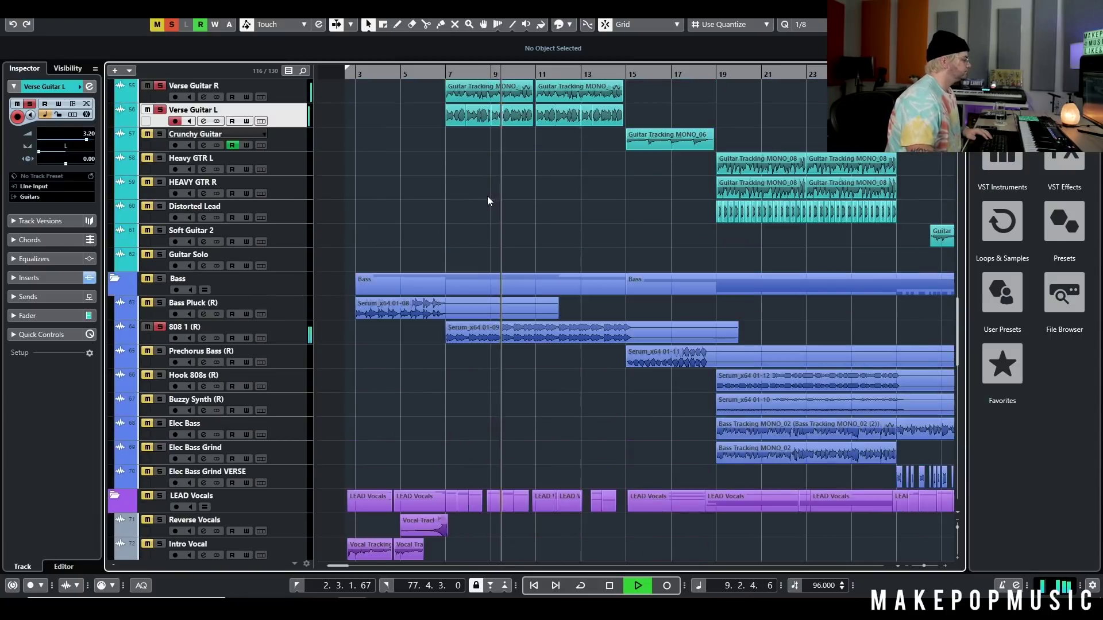
scroll(487, 196, down, 8)
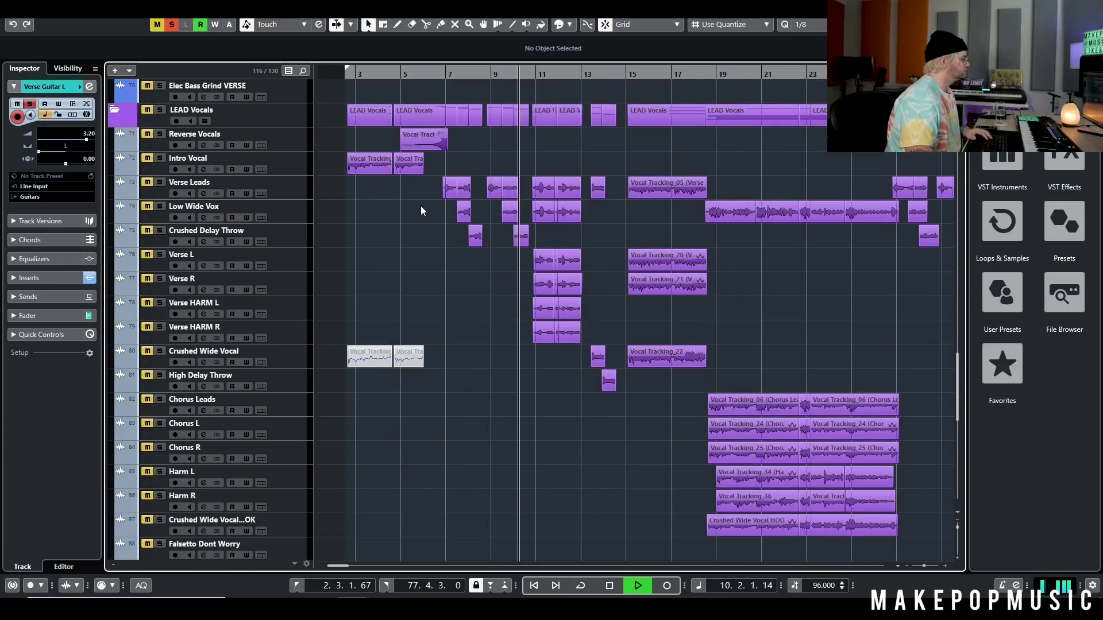
key(space)
Add the Verse Leads vocal track to the solo and play the layers from 6.4.1, just before bar 7
click(159, 182)
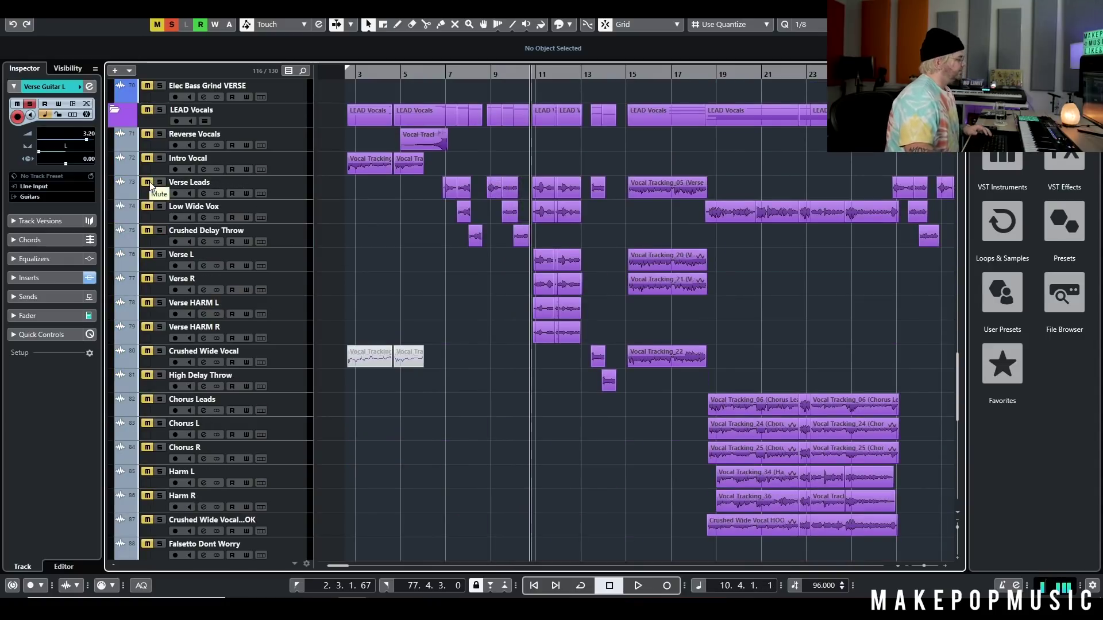
click(441, 73)
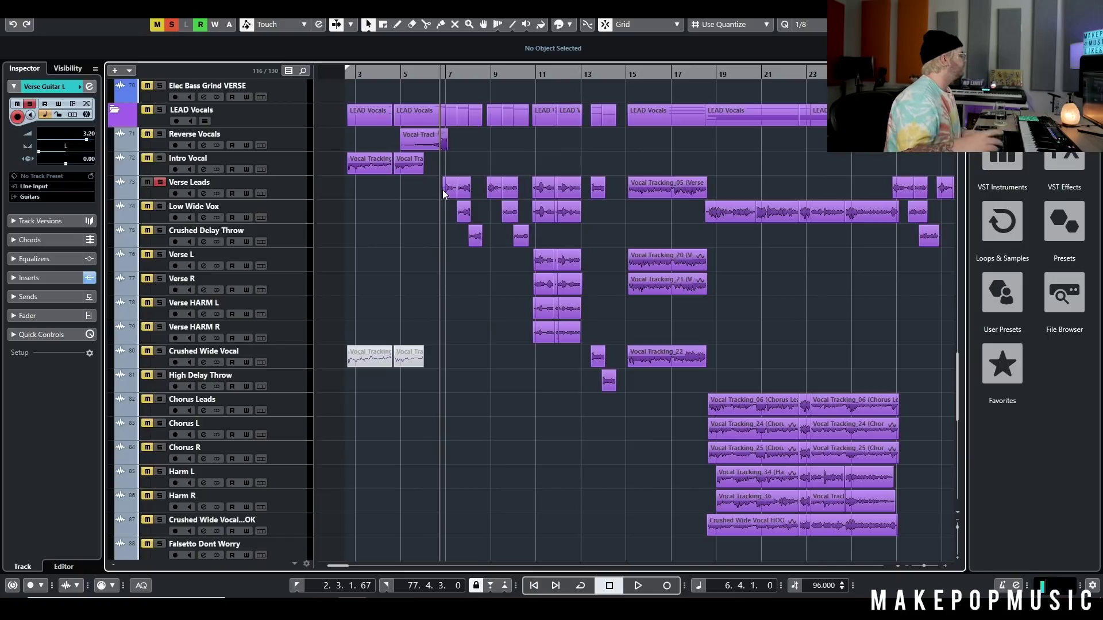
scroll(456, 208, up, 5)
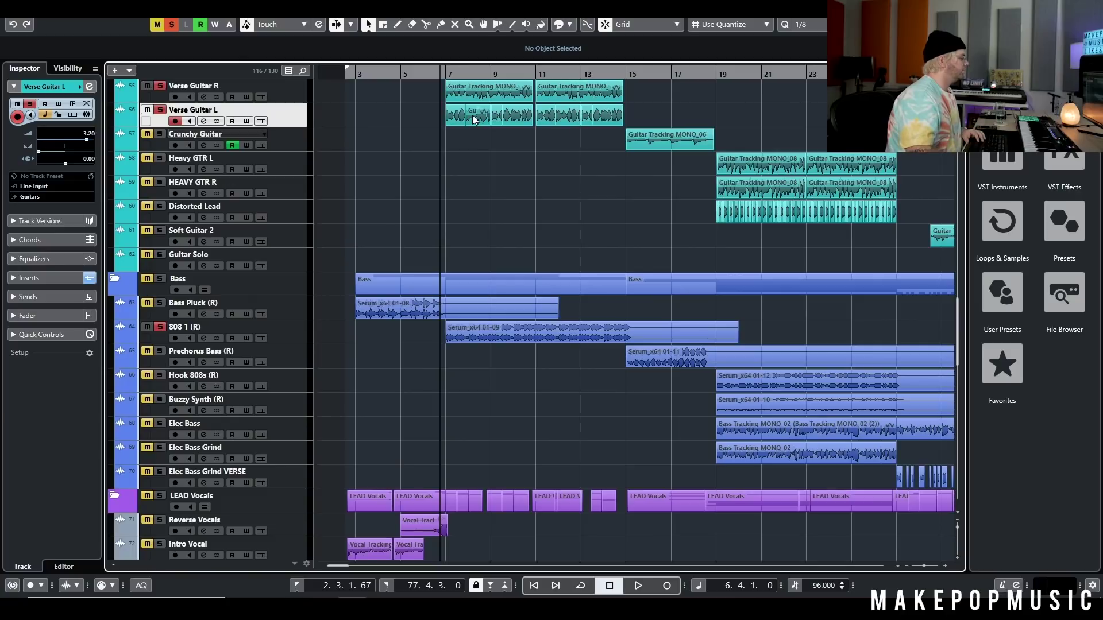
scroll(506, 174, down, 3)
key(space)
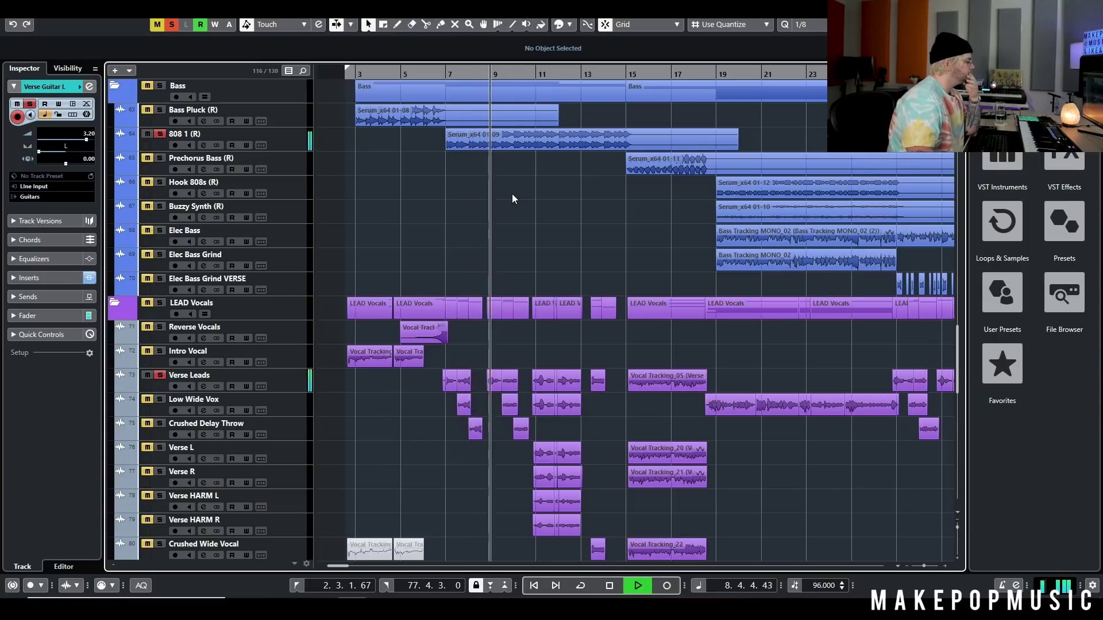
scroll(524, 192, up, 3)
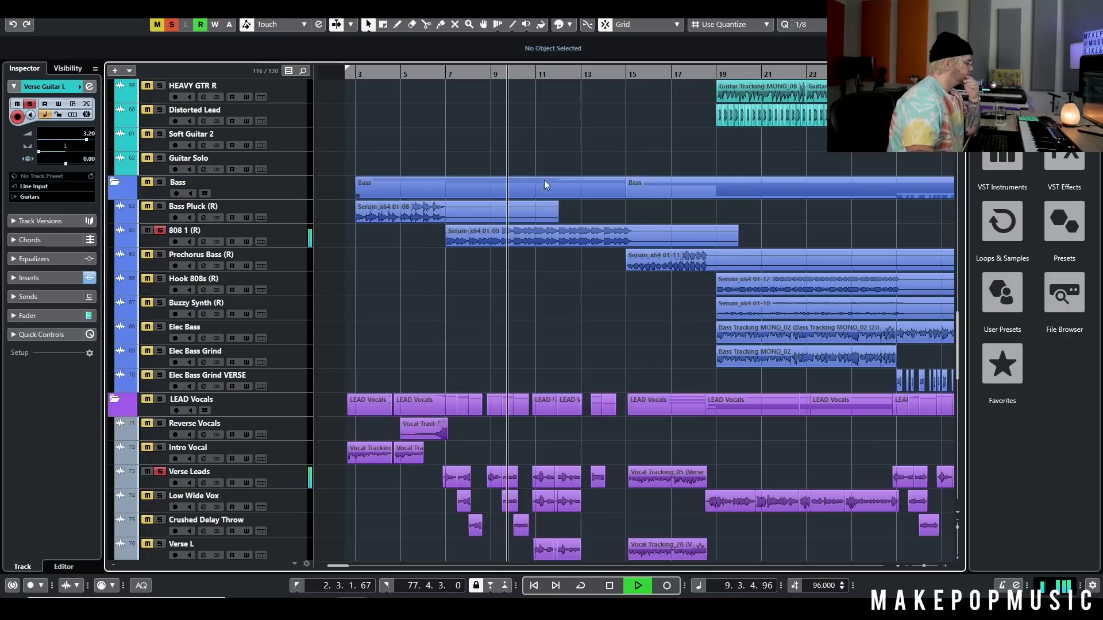
key(space)
Swap Airy Pluck Pad and bubbly Plucks for Spooky Pad (R) in the solo and place the playback cursor at bar 7
scroll(500, 201, up, 9)
scroll(501, 213, up, 9)
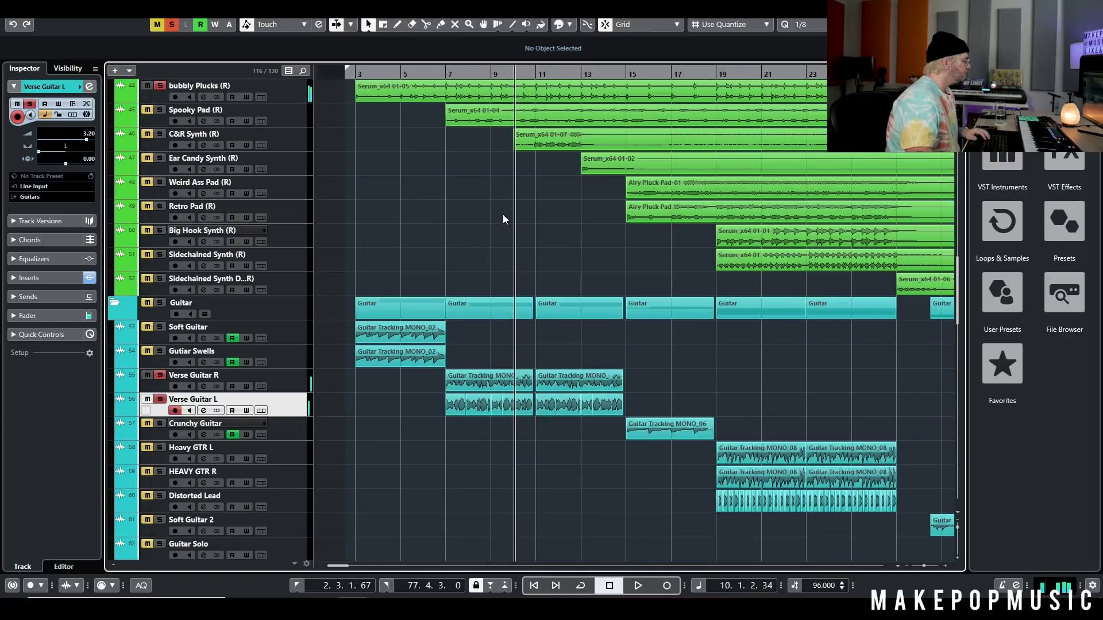
scroll(498, 212, up, 18)
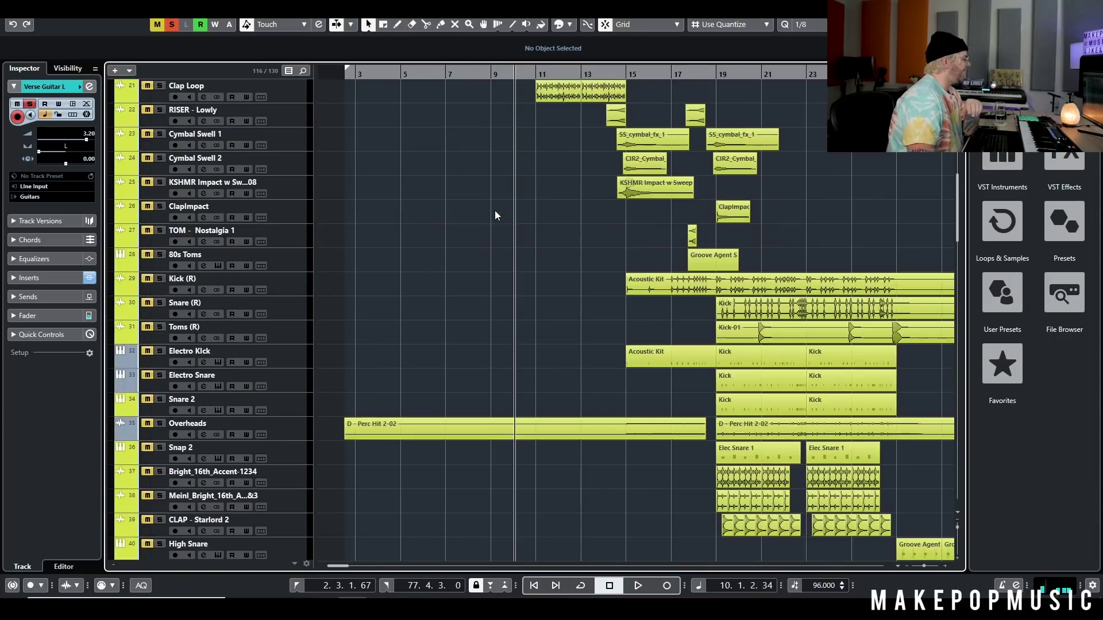
scroll(500, 218, down, 15)
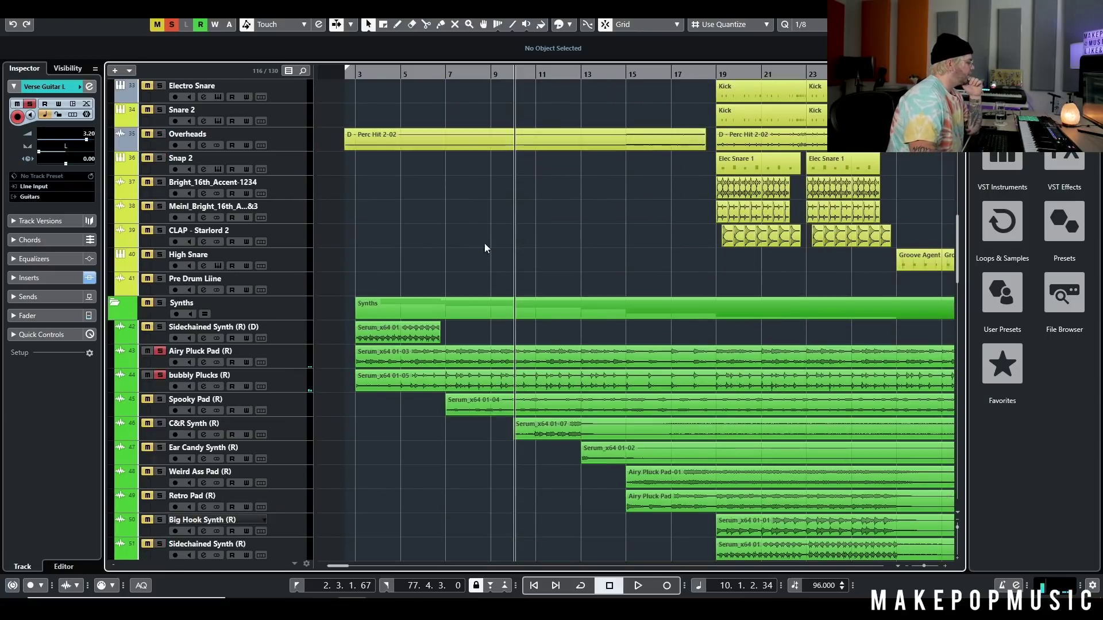
click(159, 386)
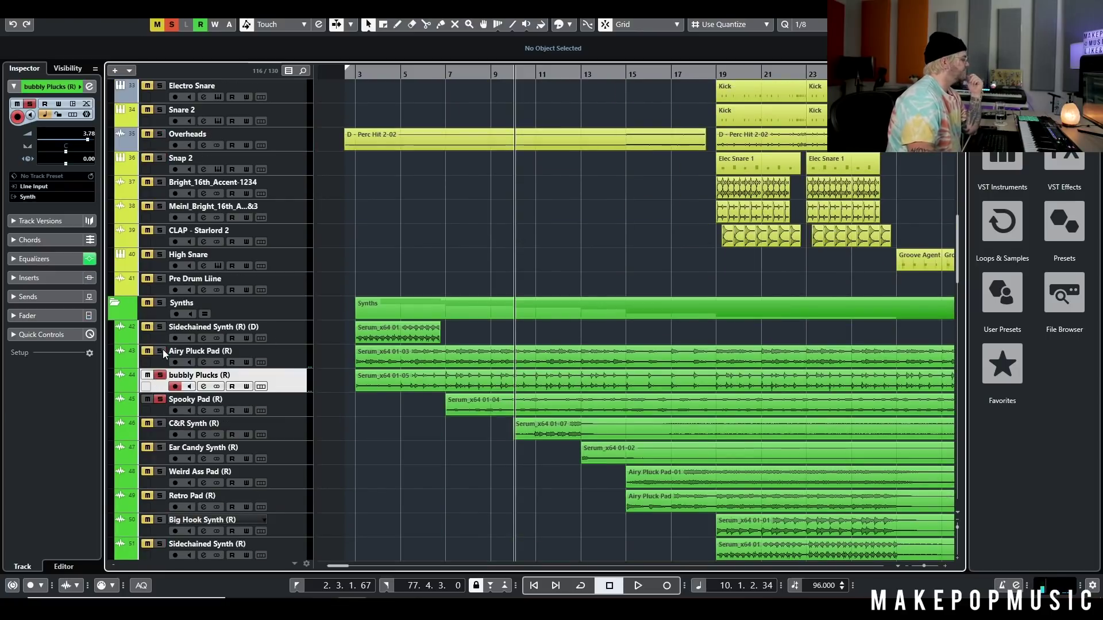
click(161, 351)
click(160, 375)
key(KP_Subtract)
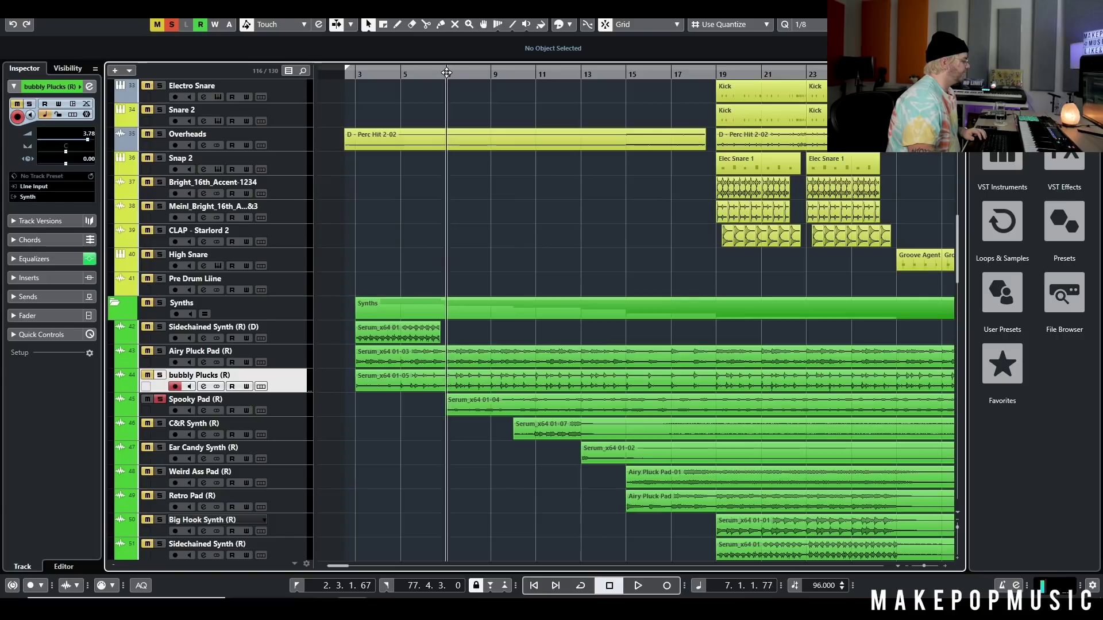
Play from bar 7 while removing the verse guitars and 808 1 (R) from the solo to hear the Spooky Pad
key(space)
scroll(397, 340, down, 10)
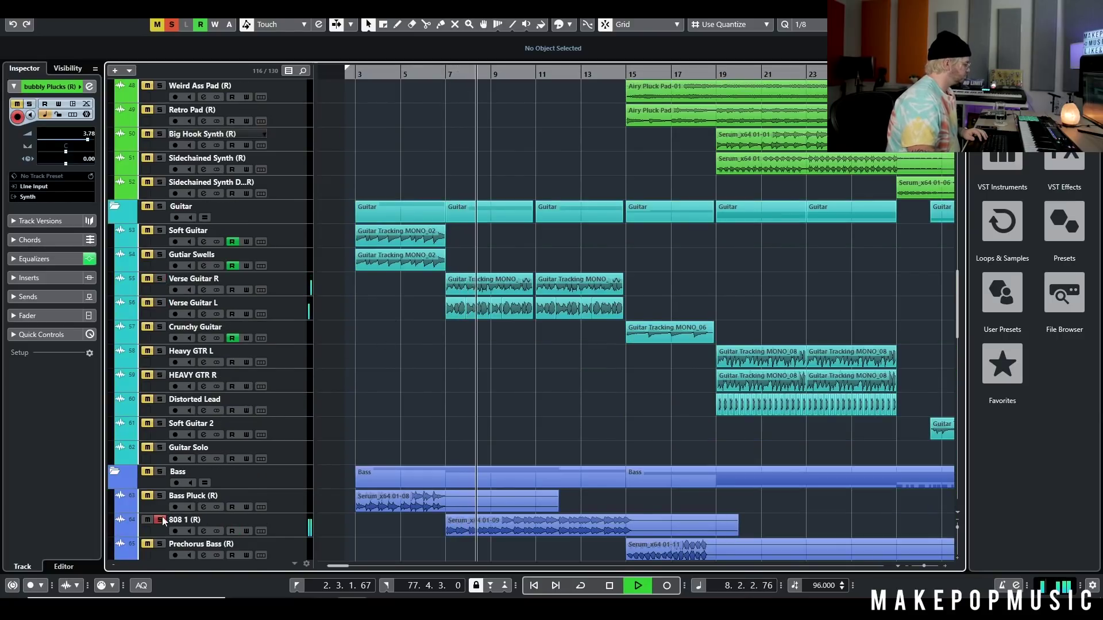
scroll(431, 332, up, 12)
scroll(464, 226, down, 5)
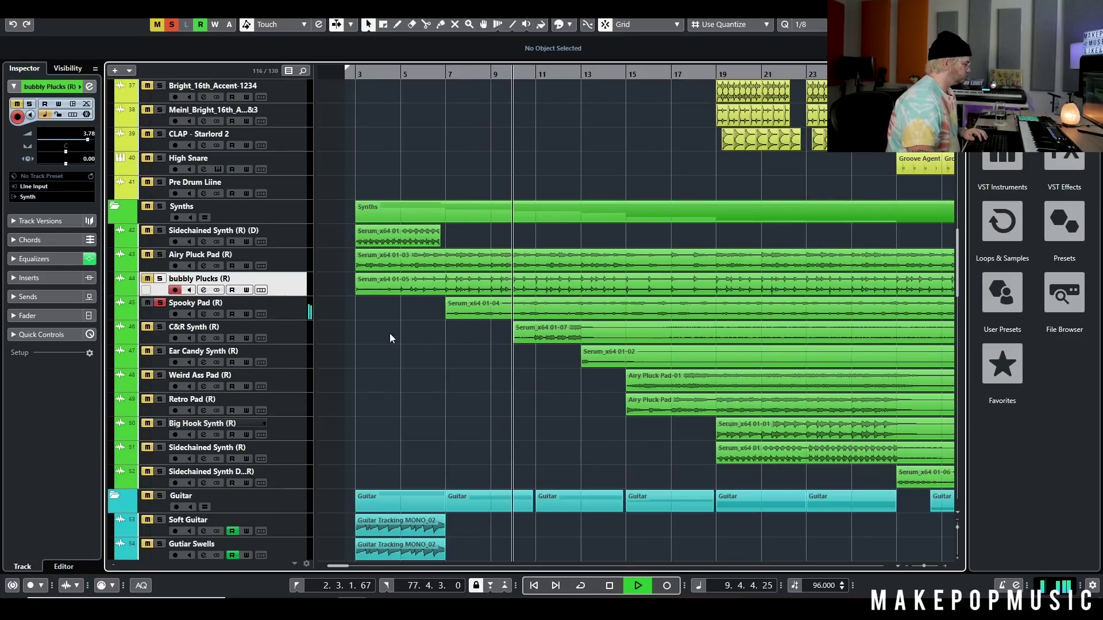
key(space)
Replace Spooky Pad with C&R Synth (R) in the solo and start playback from bar 10
scroll(422, 323, down, 7)
scroll(436, 295, up, 7)
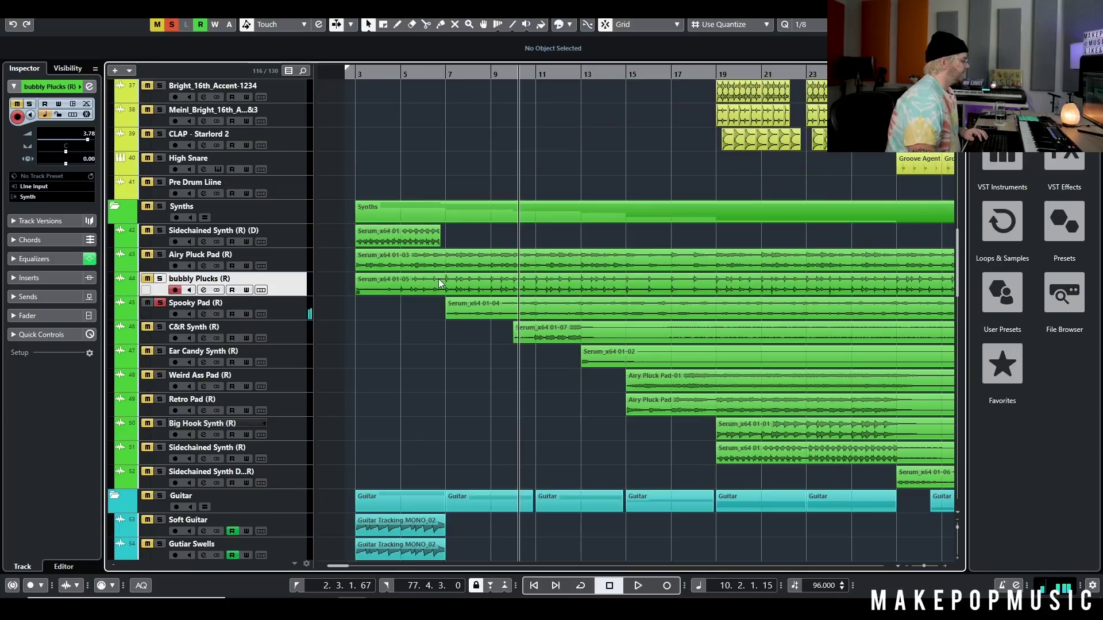
ctrl+click(160, 327)
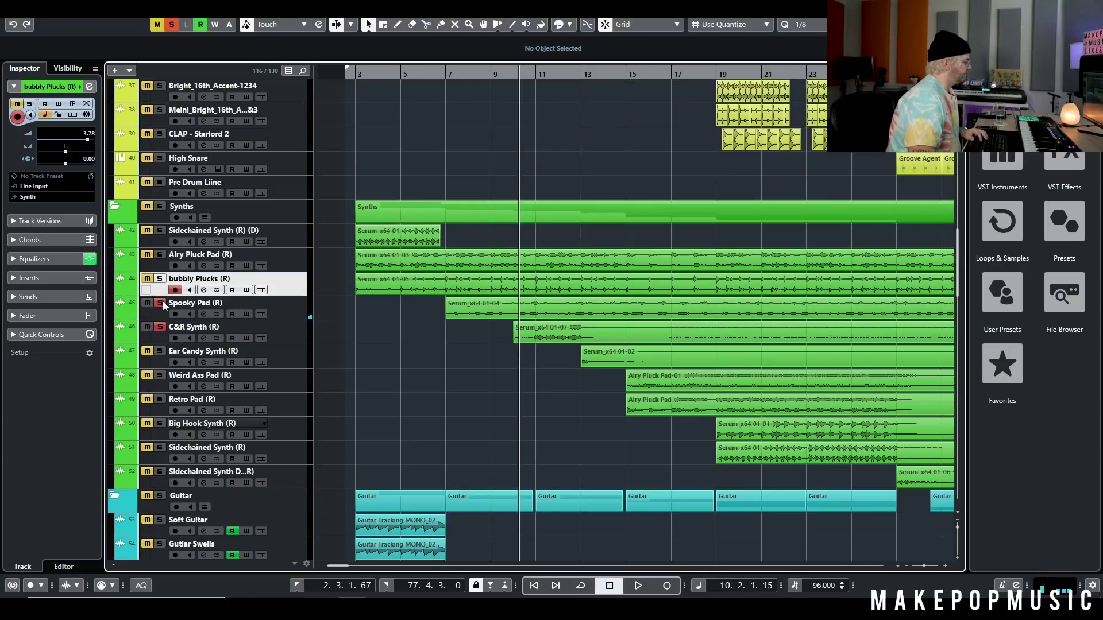
key(space)
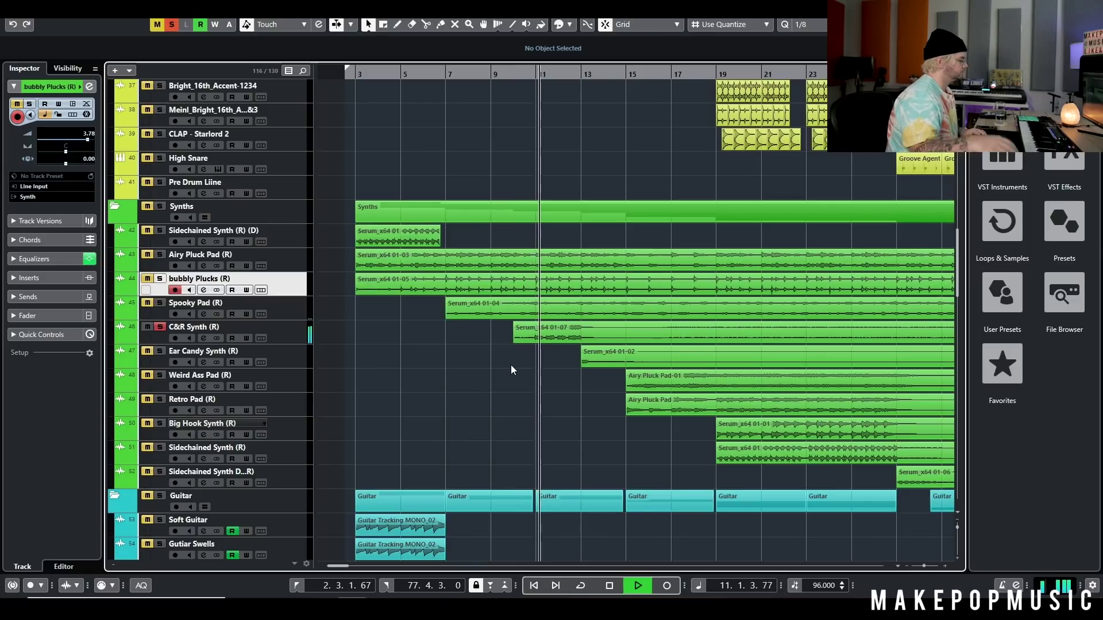
Take the lead vocals out of the solo during playback and listen to the C&R Synth until about bar 12
scroll(476, 379, down, 10)
scroll(333, 302, down, 5)
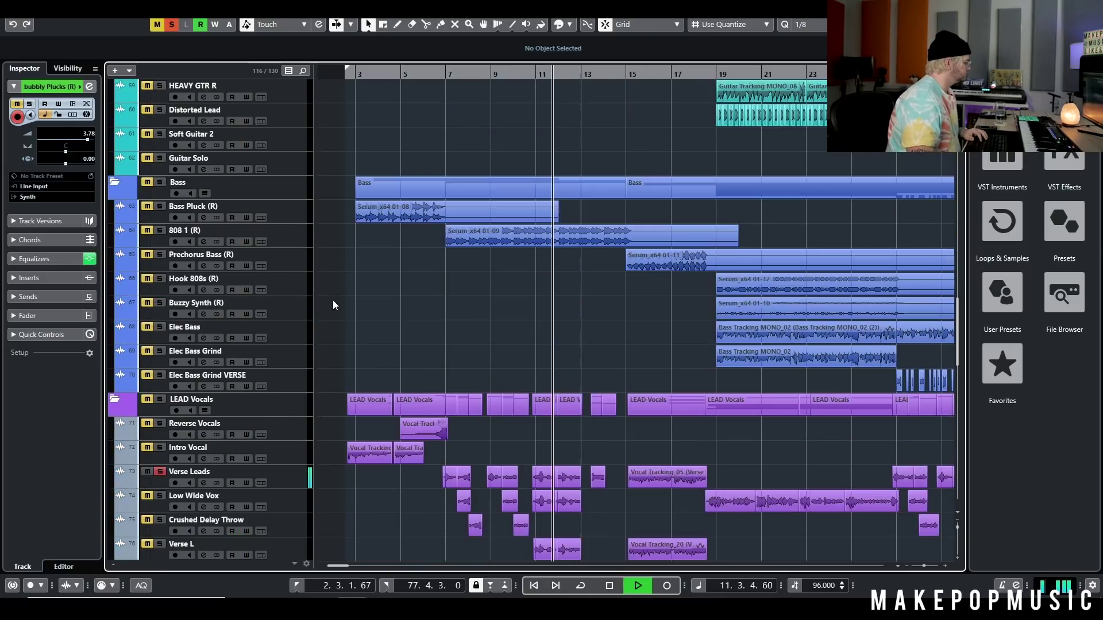
click(147, 404)
scroll(483, 292, up, 10)
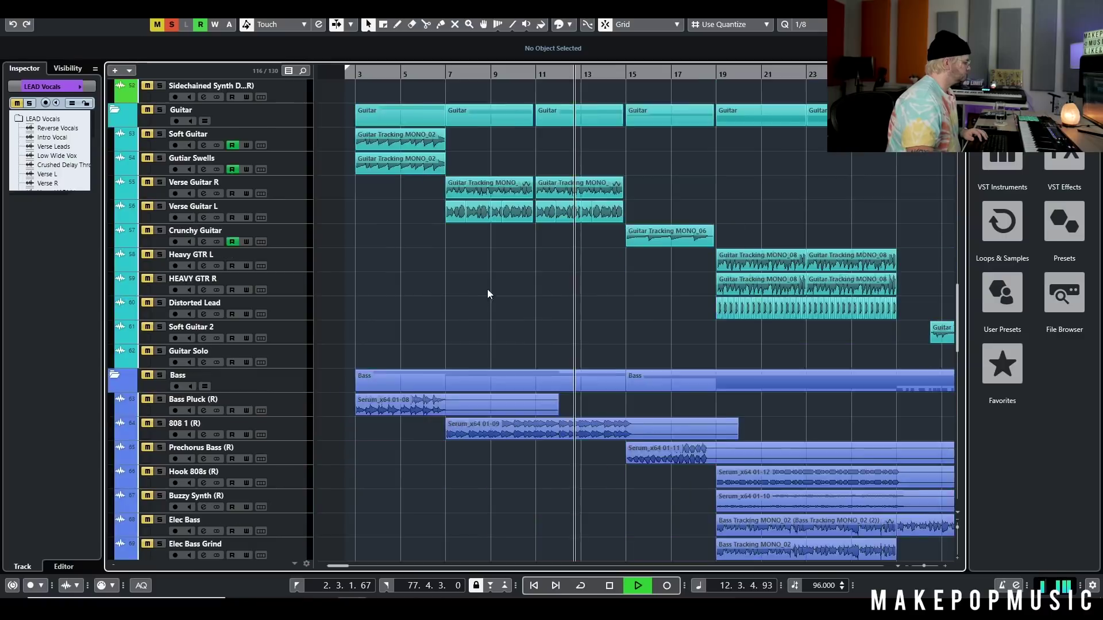
key(space)
Add Airy Pluck Pad, bubbly Plucks and Spooky Pad to the C&R Synth solo and play them from 9.4.1
click(524, 78)
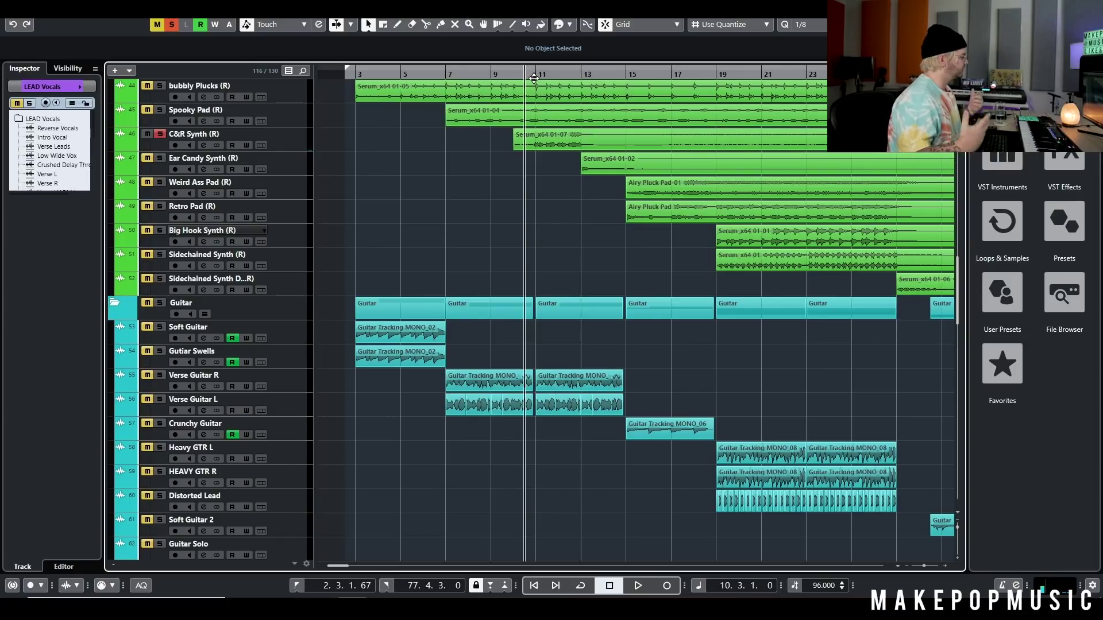
click(448, 76)
scroll(205, 119, up, 5)
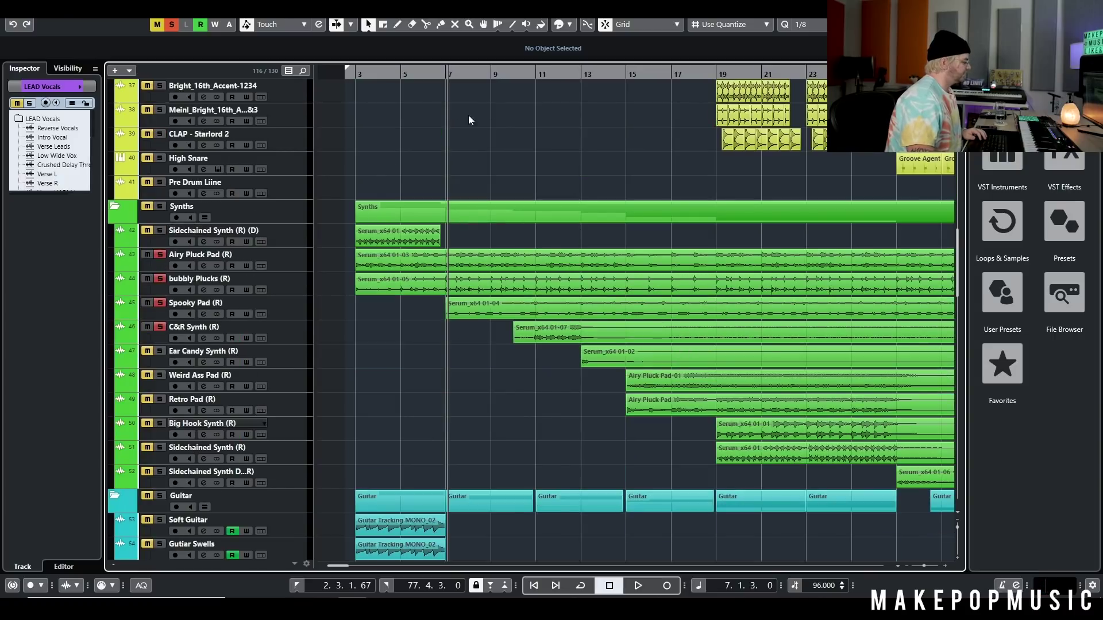
click(512, 77)
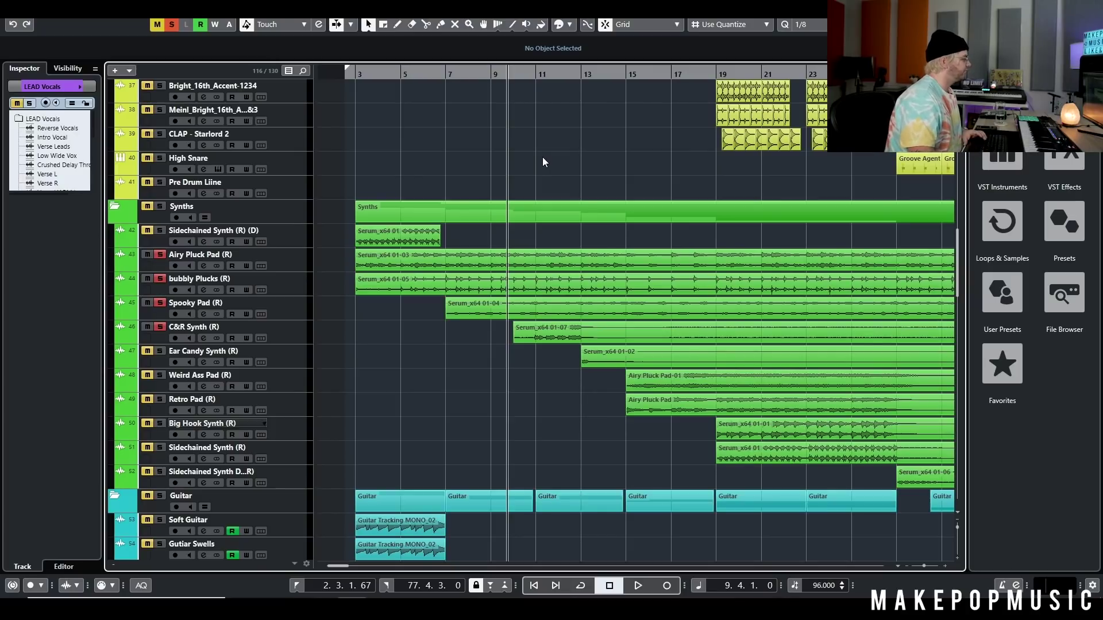
key(space)
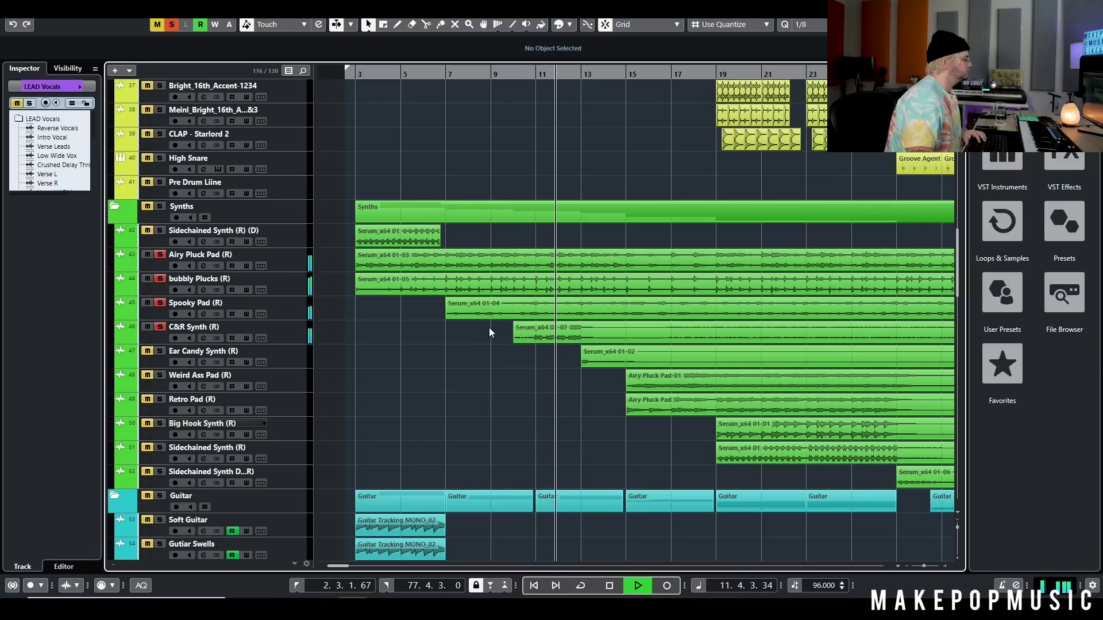
key(space)
Add Ear Candy Synth (R) and the LEAD Vocals folder to the soloed tracks
click(160, 351)
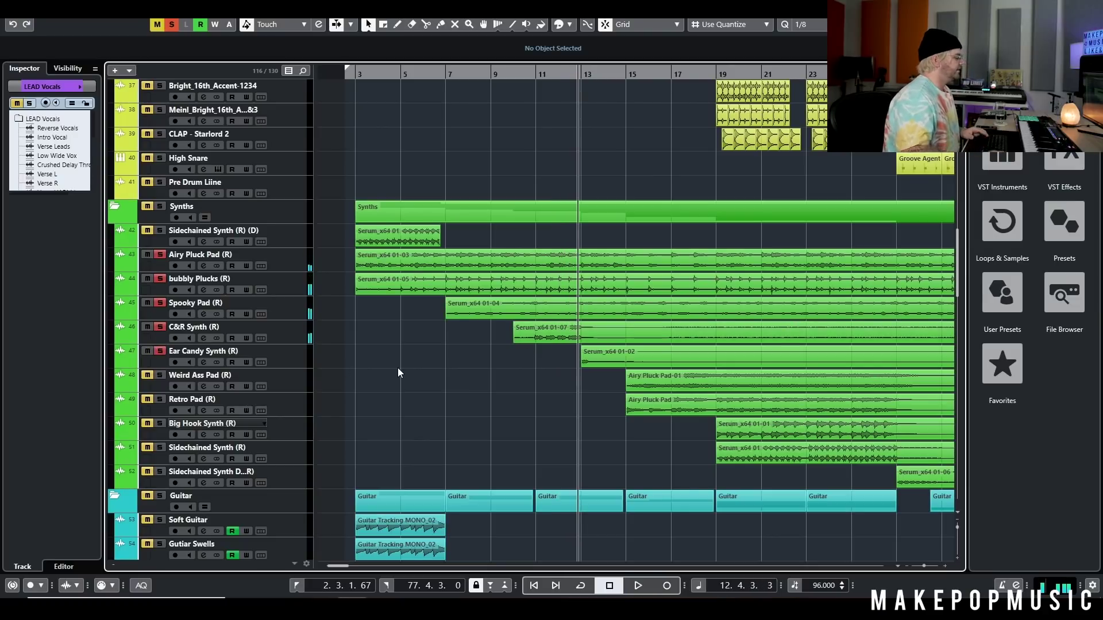
scroll(402, 369, down, 4)
scroll(198, 325, down, 4)
scroll(272, 294, up, 2)
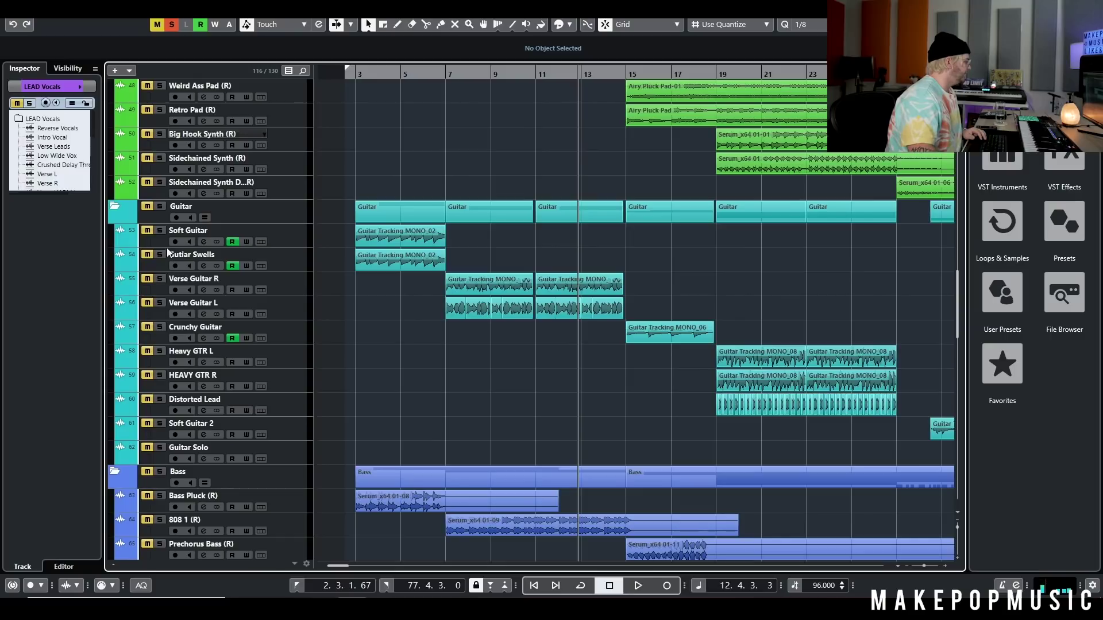
scroll(363, 339, down, 6)
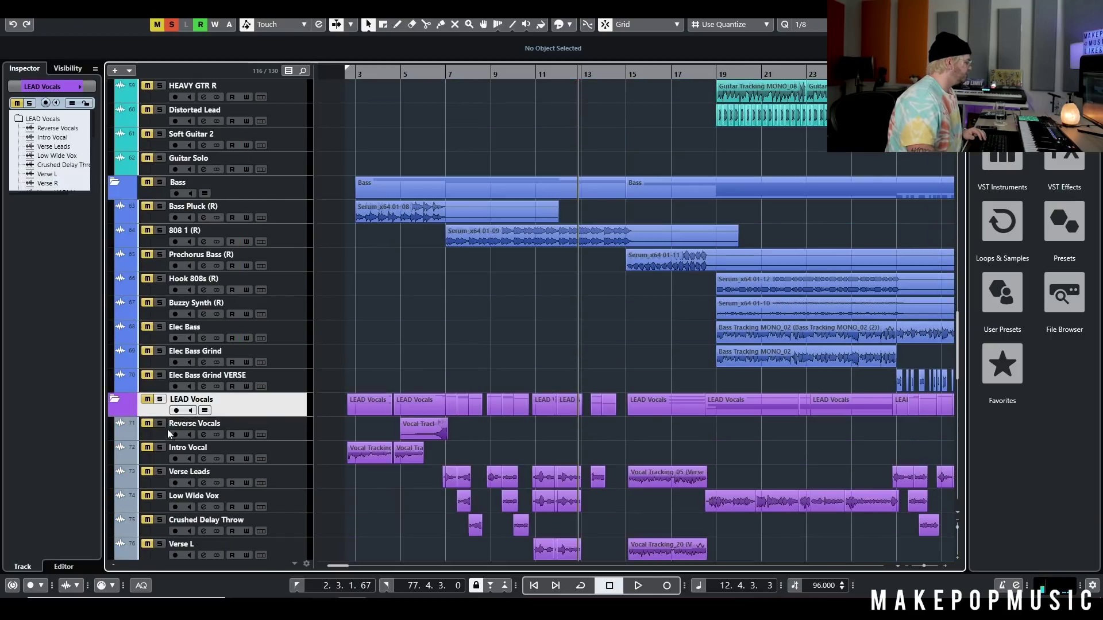
scroll(602, 158, up, 8)
Play the soloed synths and vocals into bar 13 and select the Ear Candy Synth (R) track
key(space)
scroll(615, 190, up, 2)
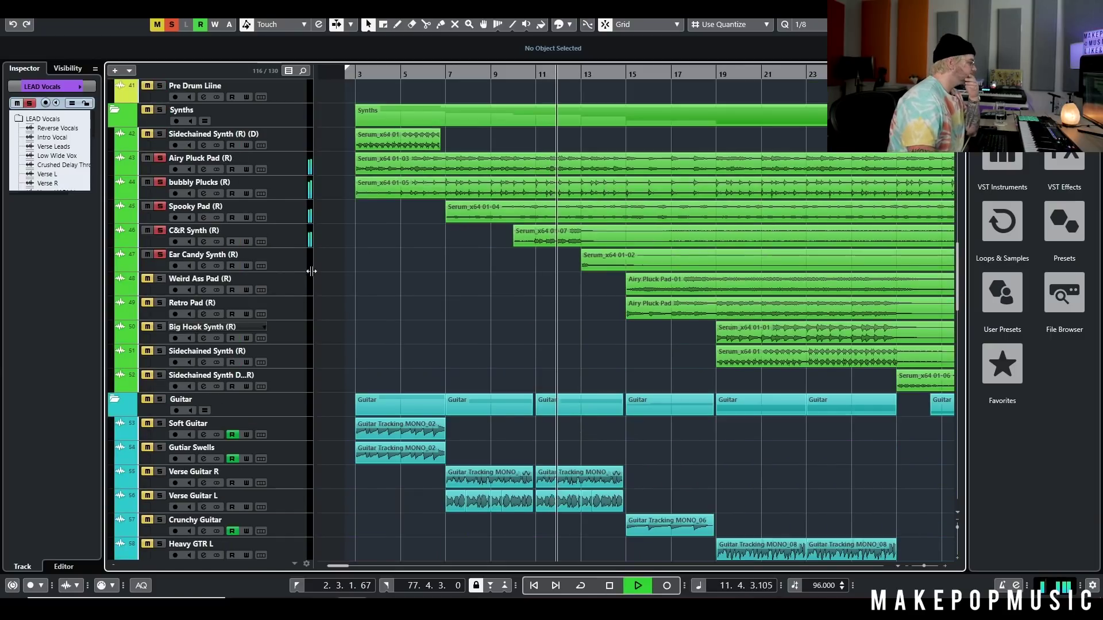
click(295, 260)
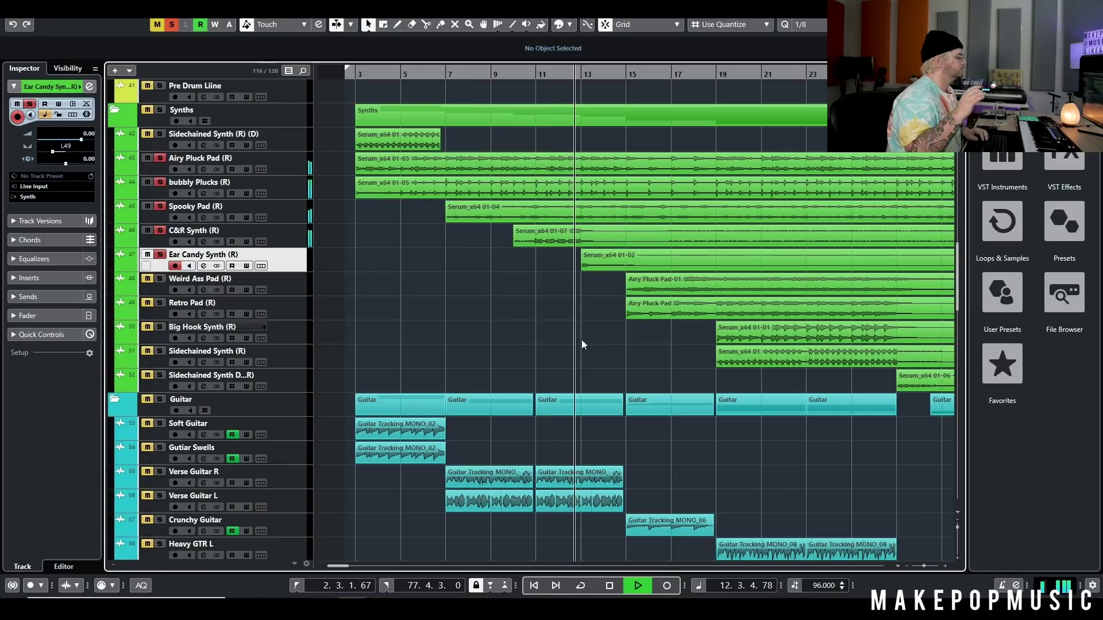
key(space)
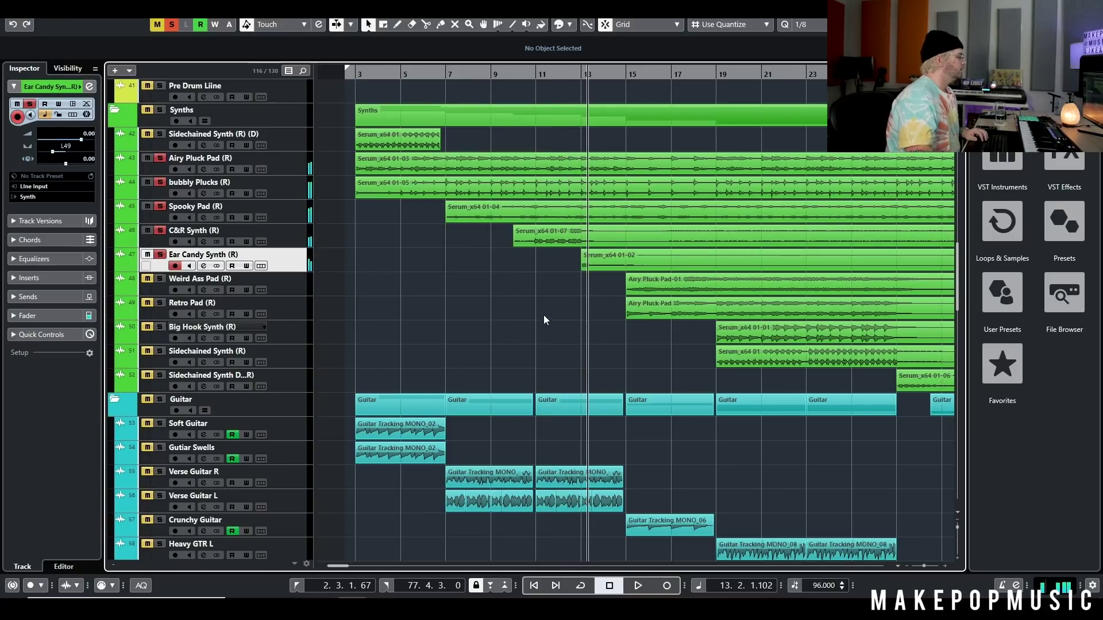
Solo only Ear Candy Synth (R), play it from 12.4.1, and clear the solo
click(611, 262)
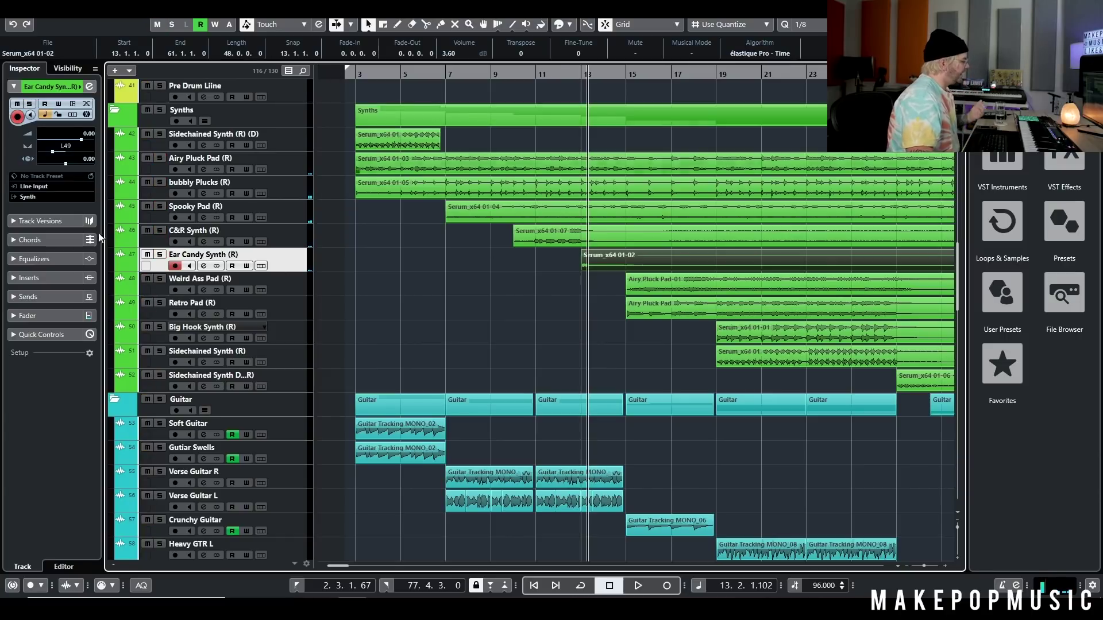
click(574, 73)
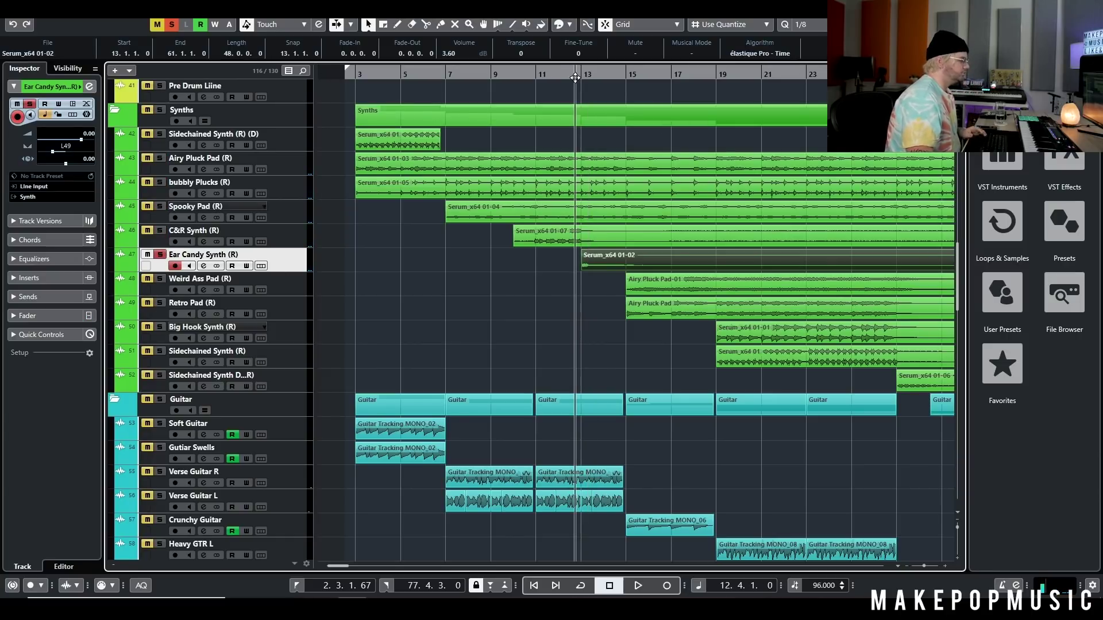
key(space)
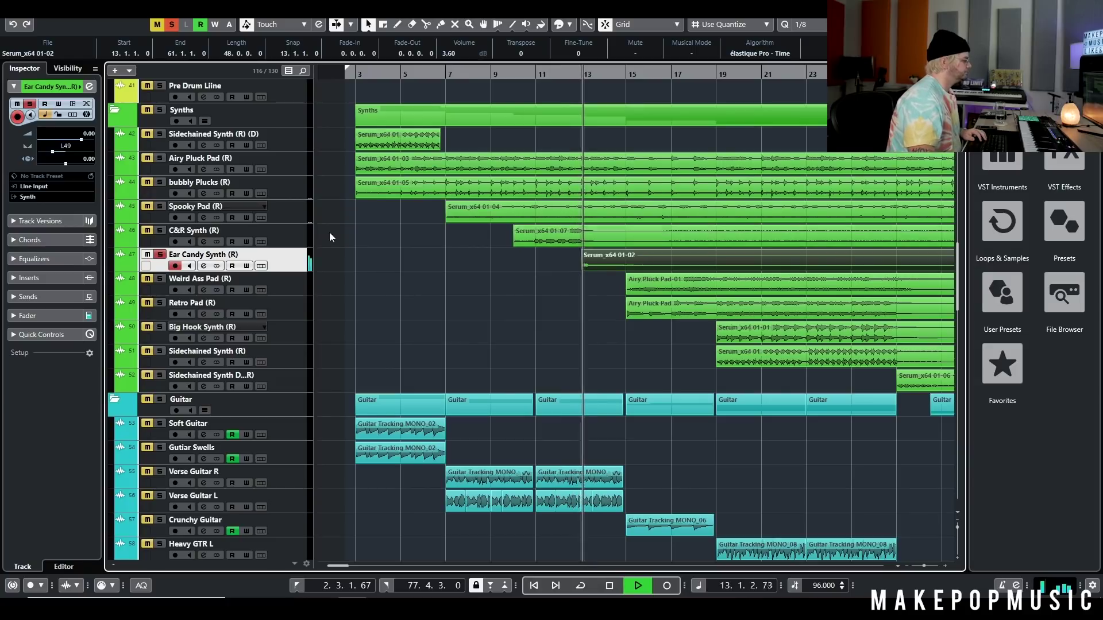
key(space)
click(161, 255)
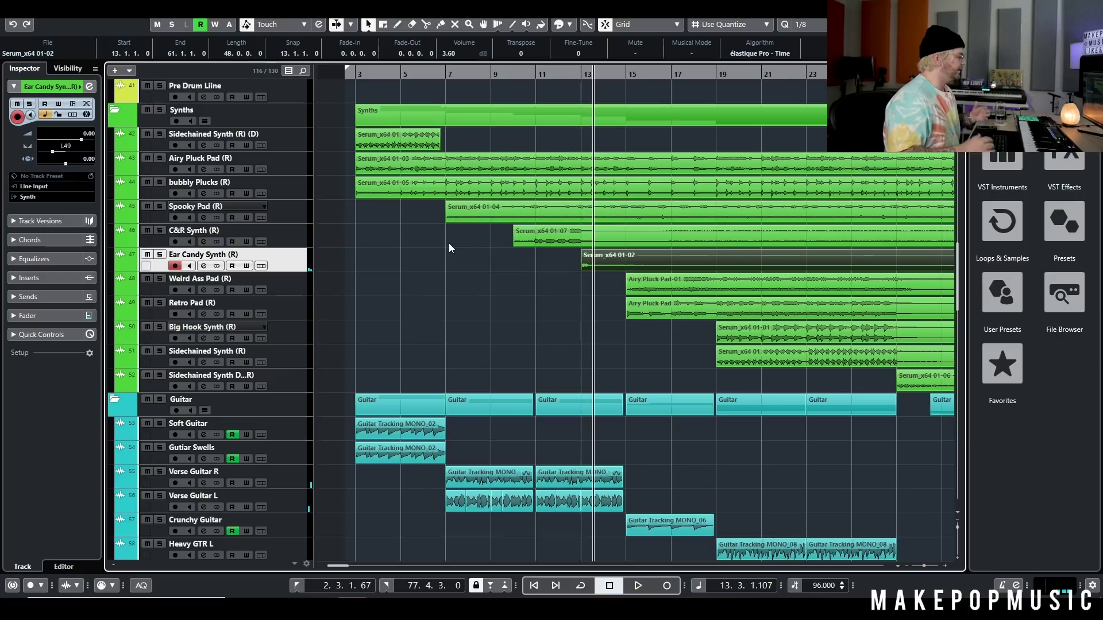
scroll(439, 253, up, 15)
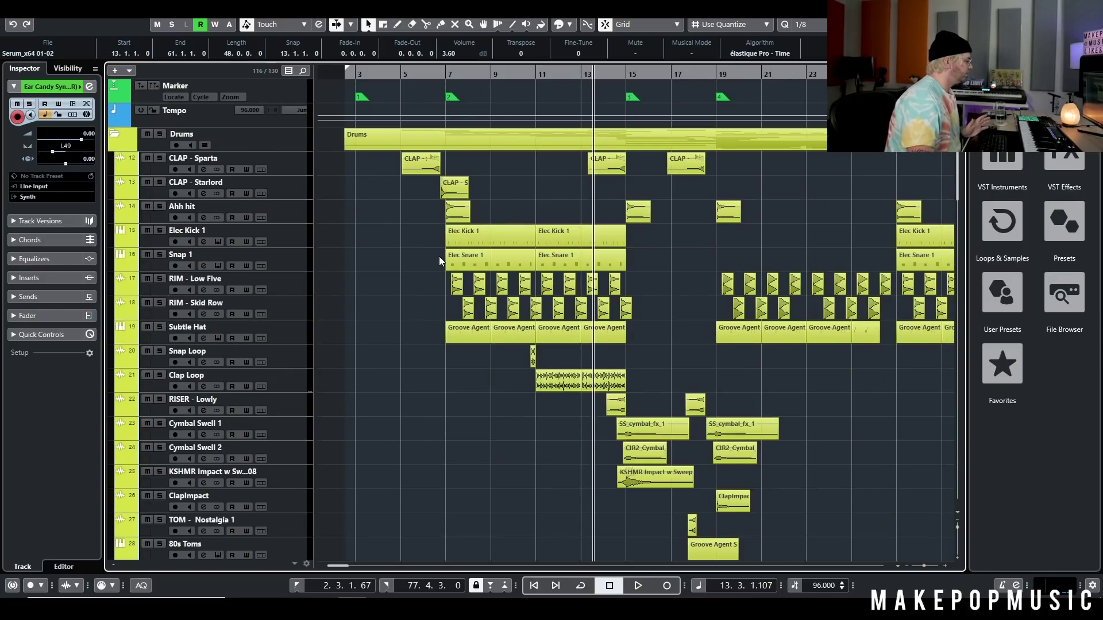
Solo the Drums folder and set the playback position to 5.1.3
scroll(456, 250, down, 15)
scroll(457, 251, down, 15)
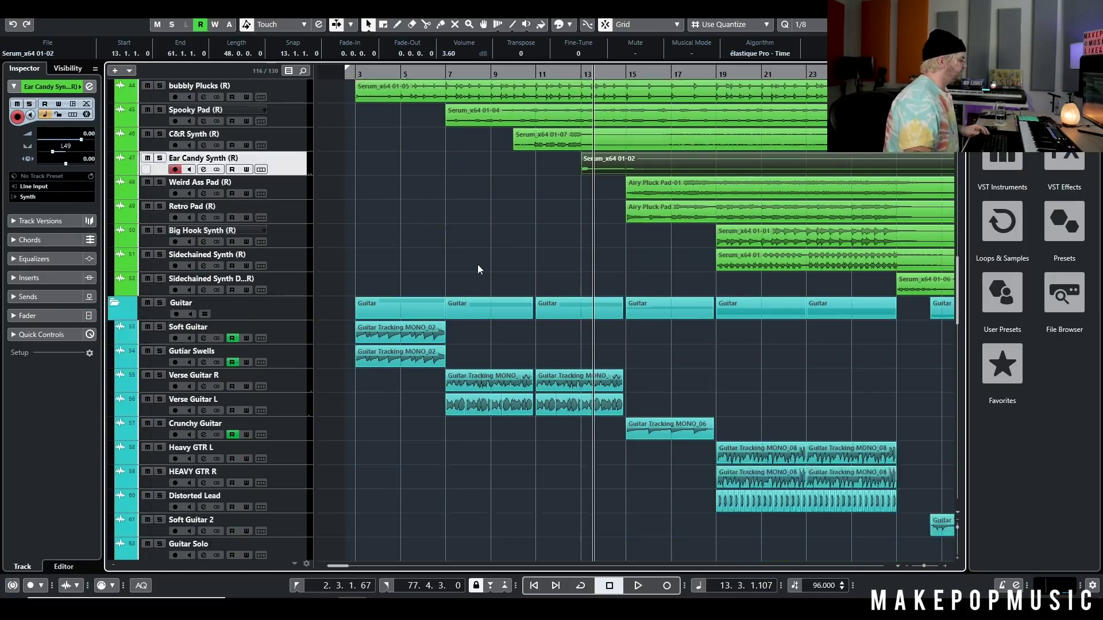
scroll(486, 283, up, 20)
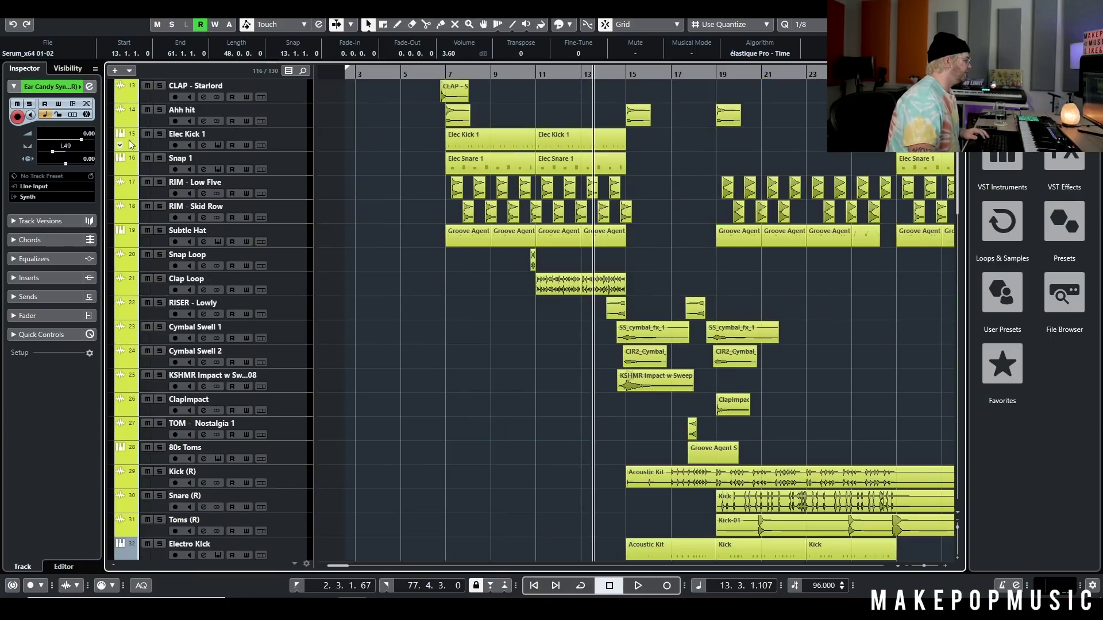
scroll(163, 162, up, 3)
click(160, 136)
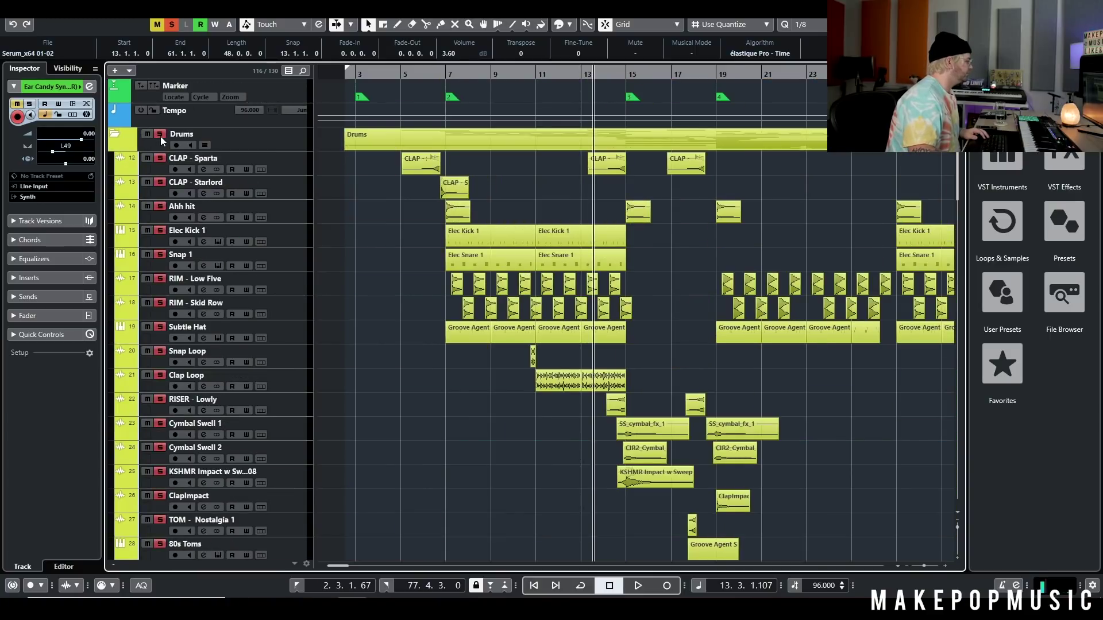
click(404, 82)
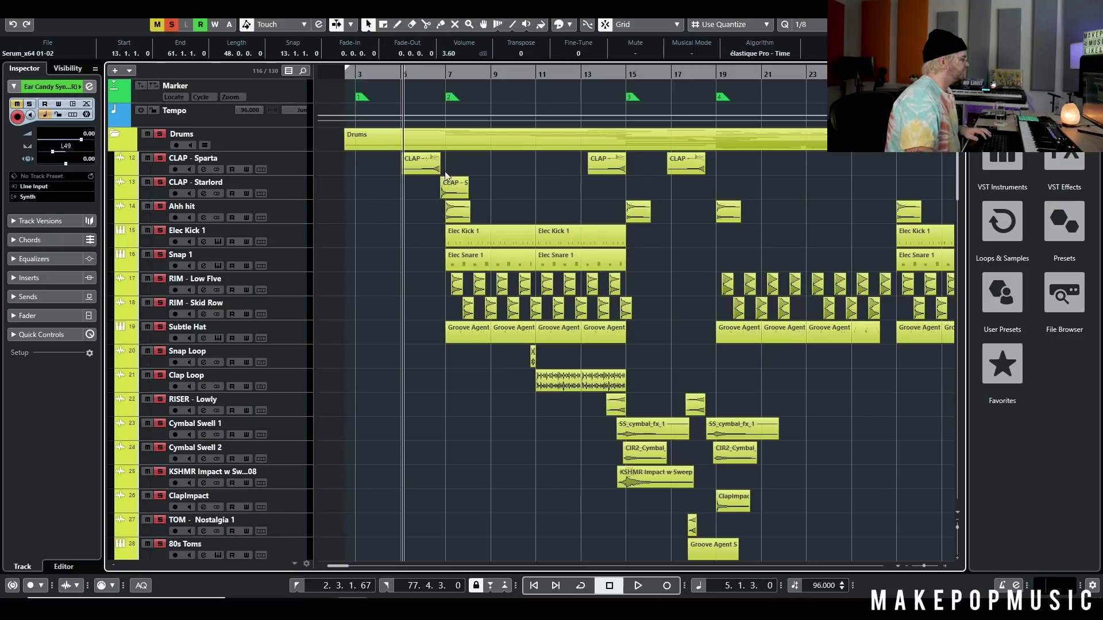
Point out the first Elec Kick 1 and Elec Snare 1 clips, and select the verse's RIM - Low Five and RIM - Skid Row clips
scroll(454, 209, up, 3)
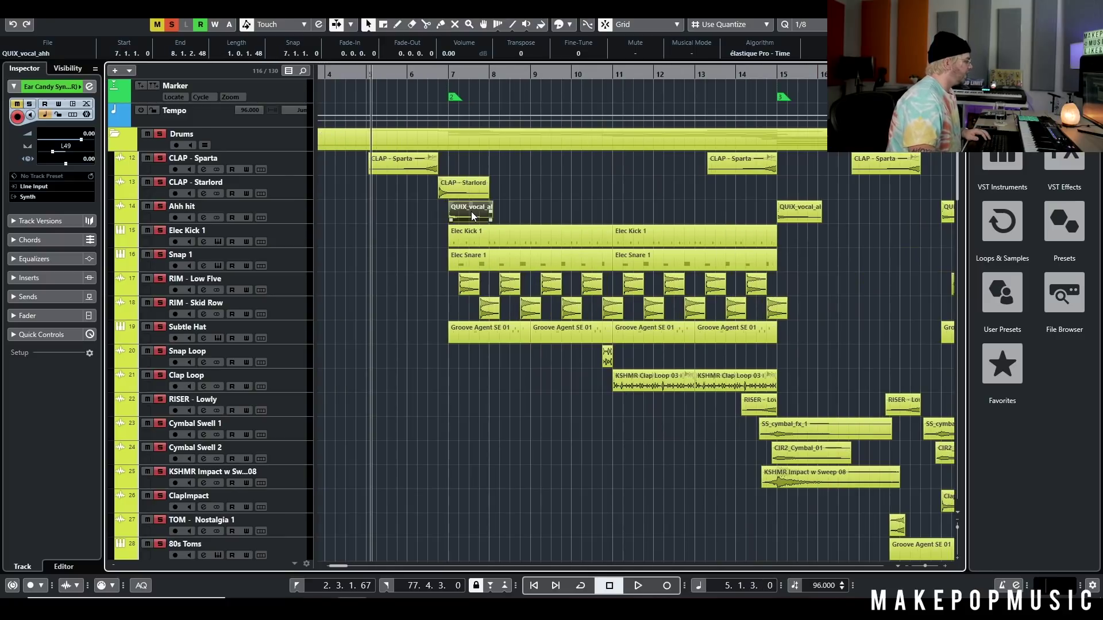
click(529, 236)
drag(384, 263, 523, 264)
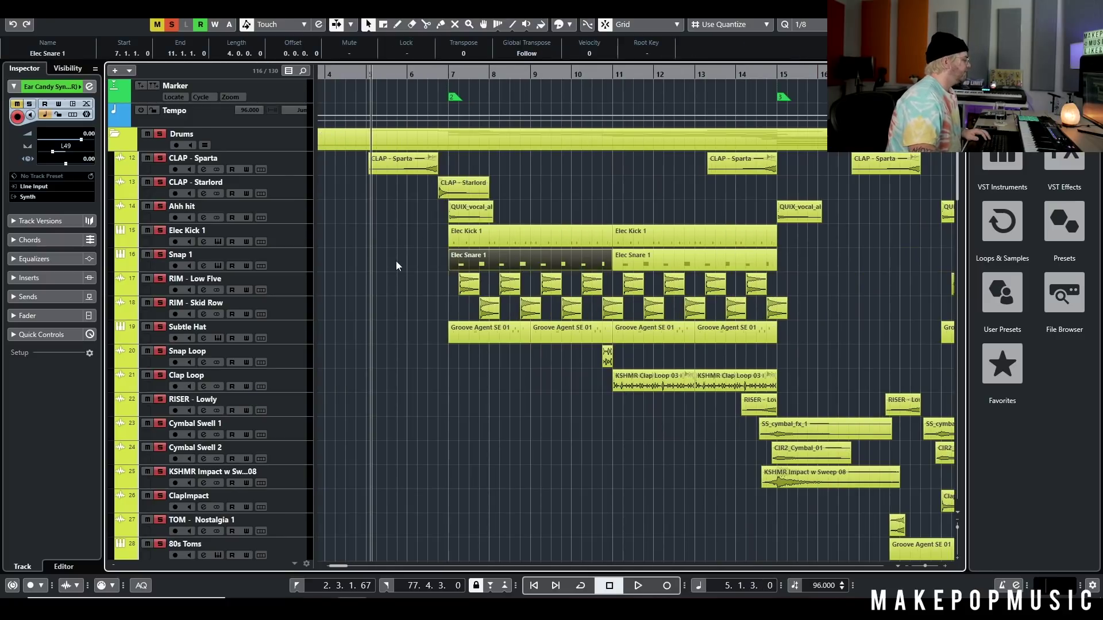
drag(410, 286, 817, 316)
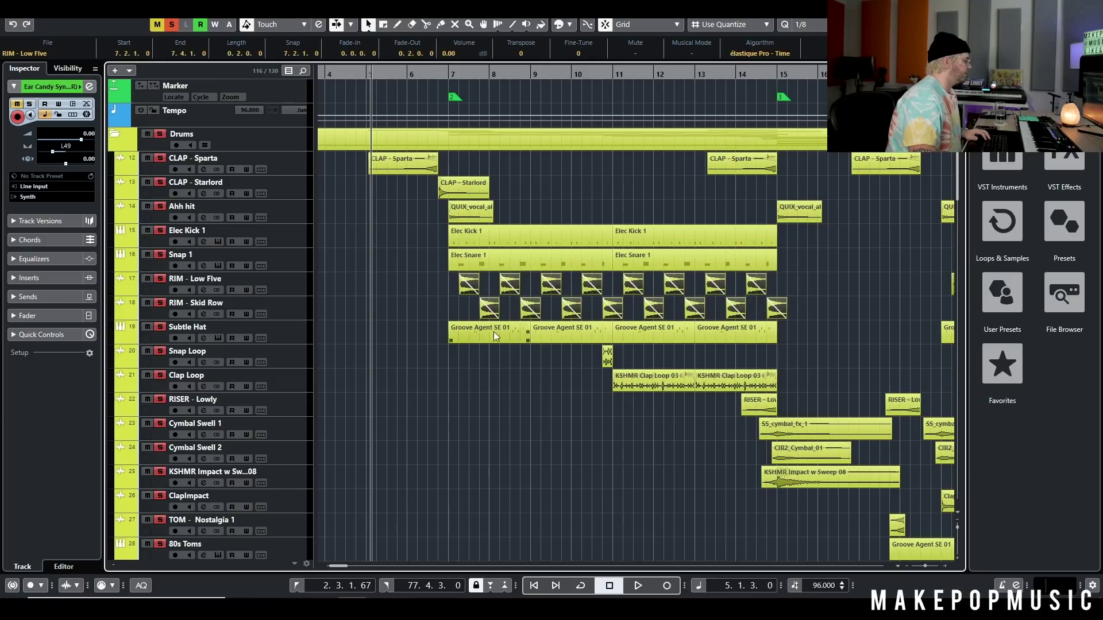
Play the soloed drums from 5.1.3 into bar 11 and deselect the clips
key(space)
click(424, 75)
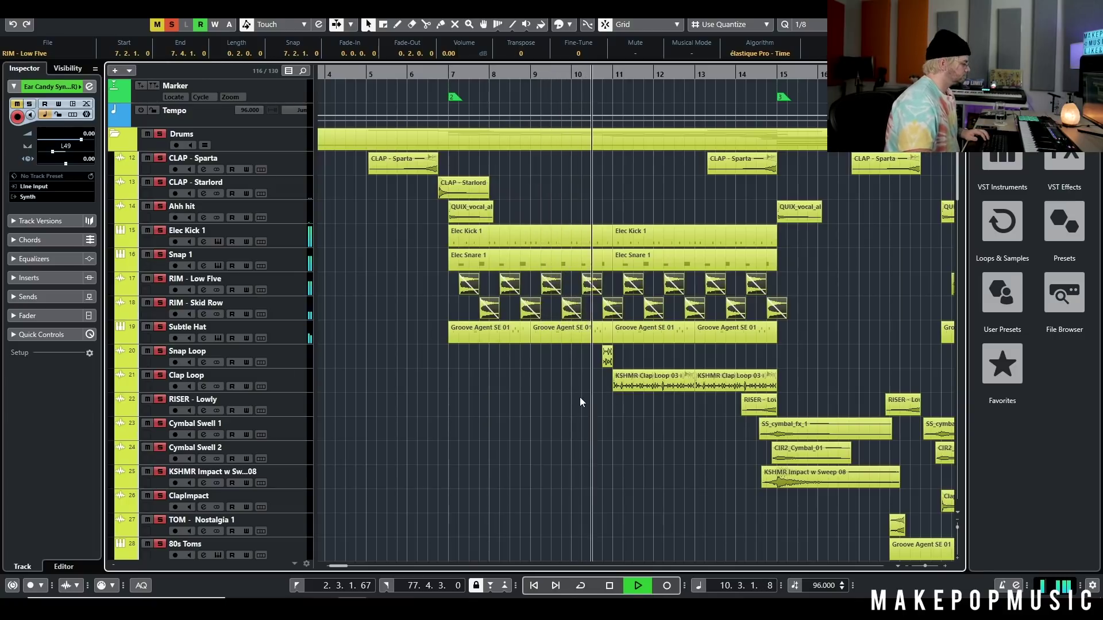
key(space)
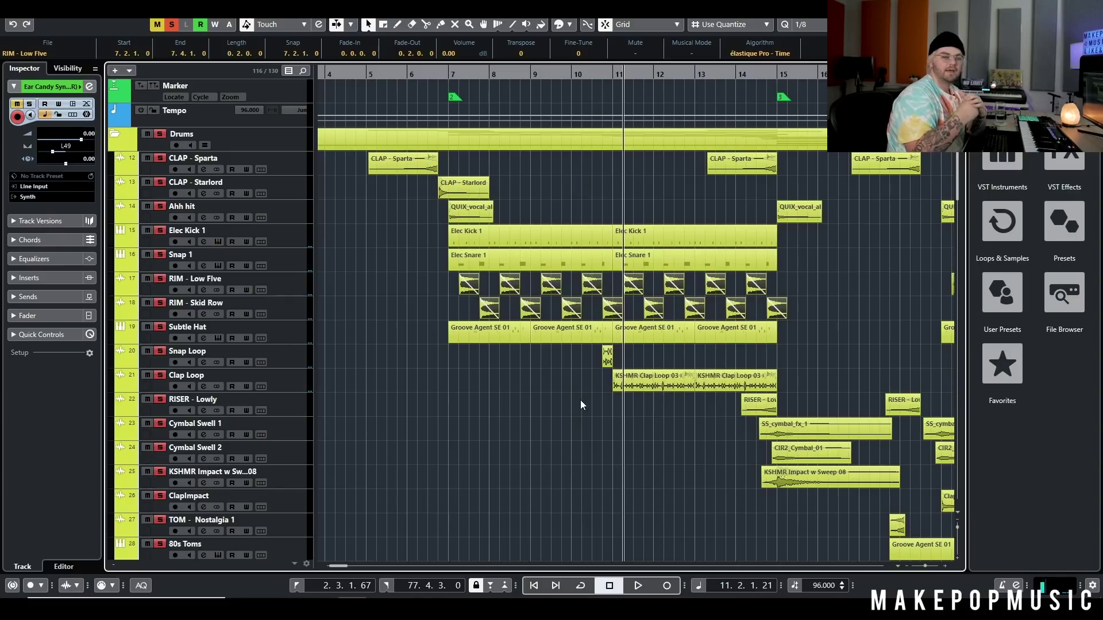
click(548, 380)
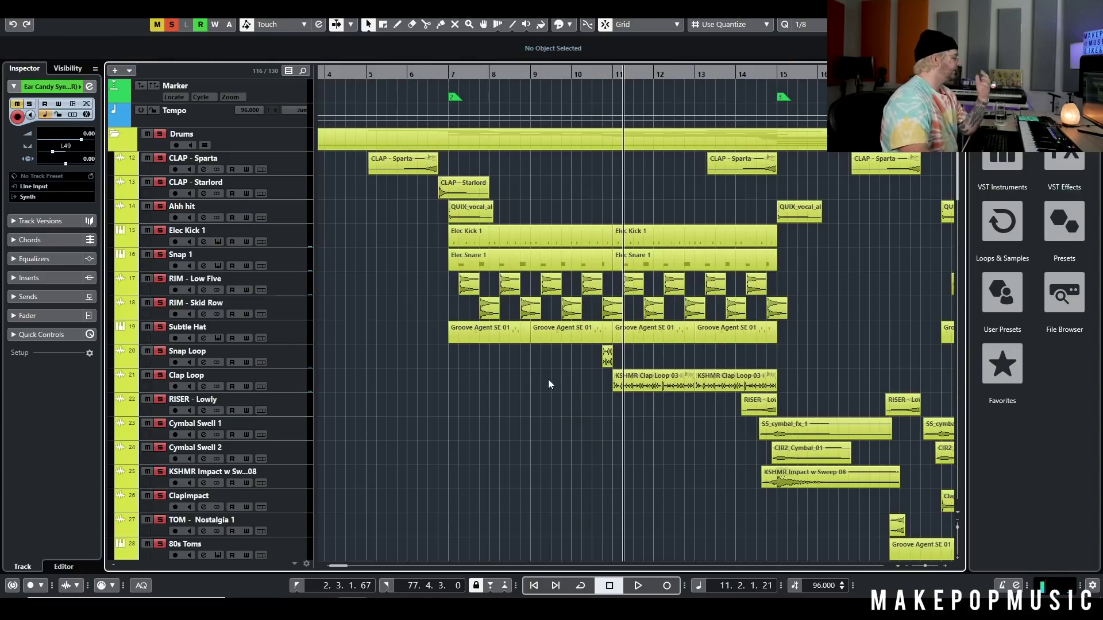
Select the Snap Loop track and play the drums from 10.3.3 through its clip into bar 11
scroll(546, 382, down, 3)
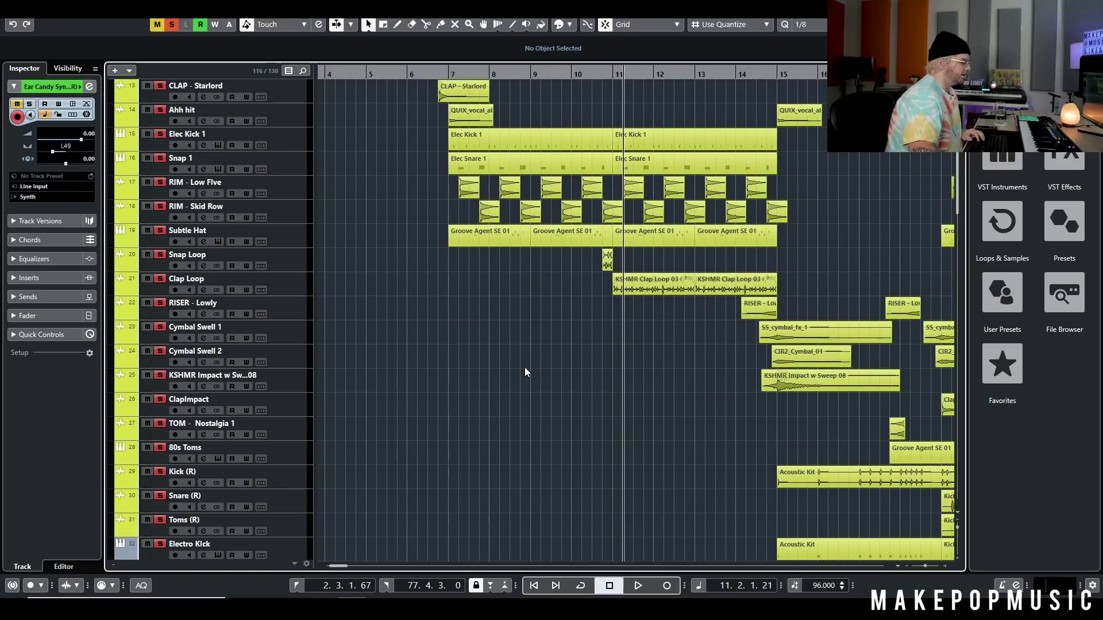
click(312, 263)
key(h)
click(666, 75)
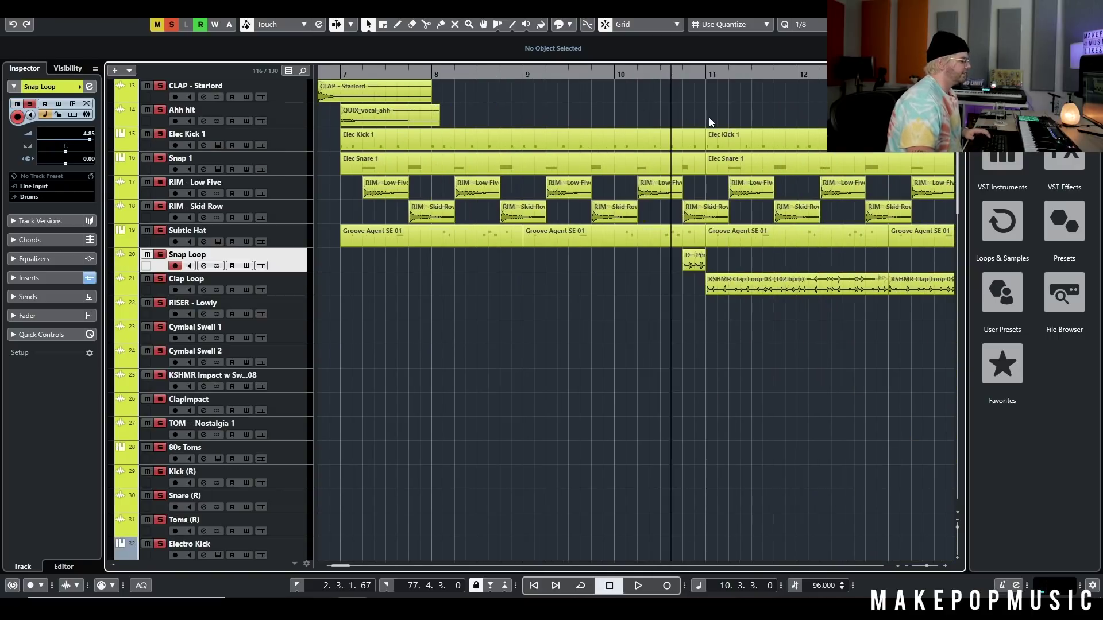
key(space)
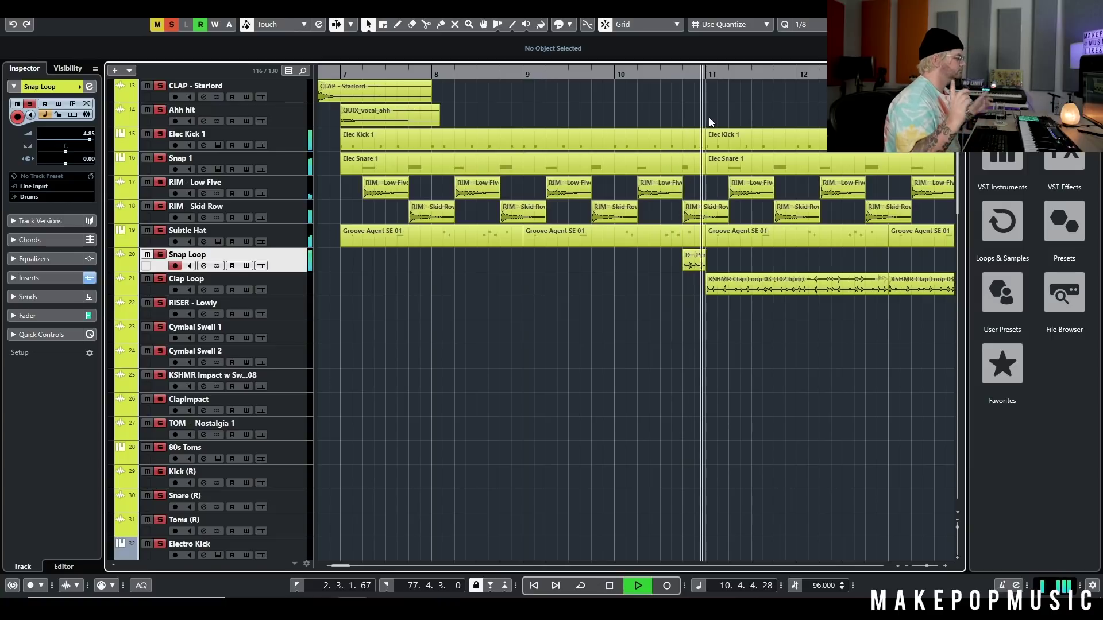
key(space)
key(g)
key(g)
key(g)
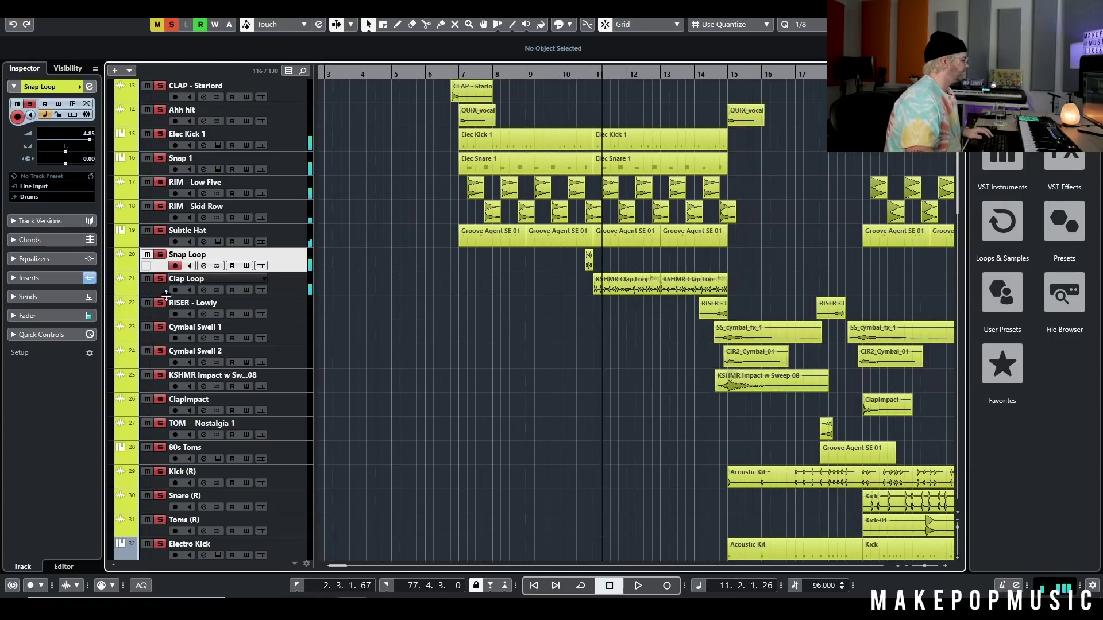
Solo only the Clap Loop track and play it from bar 11
click(172, 24)
click(161, 278)
key(space)
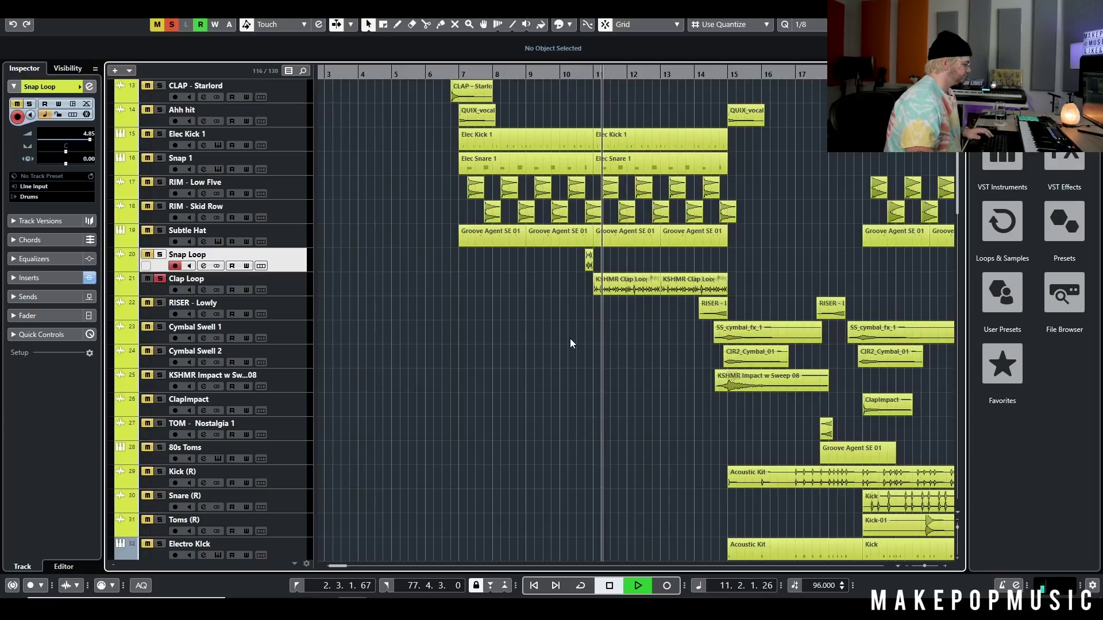
key(h)
key(h)
key(f)
key(g)
key(g)
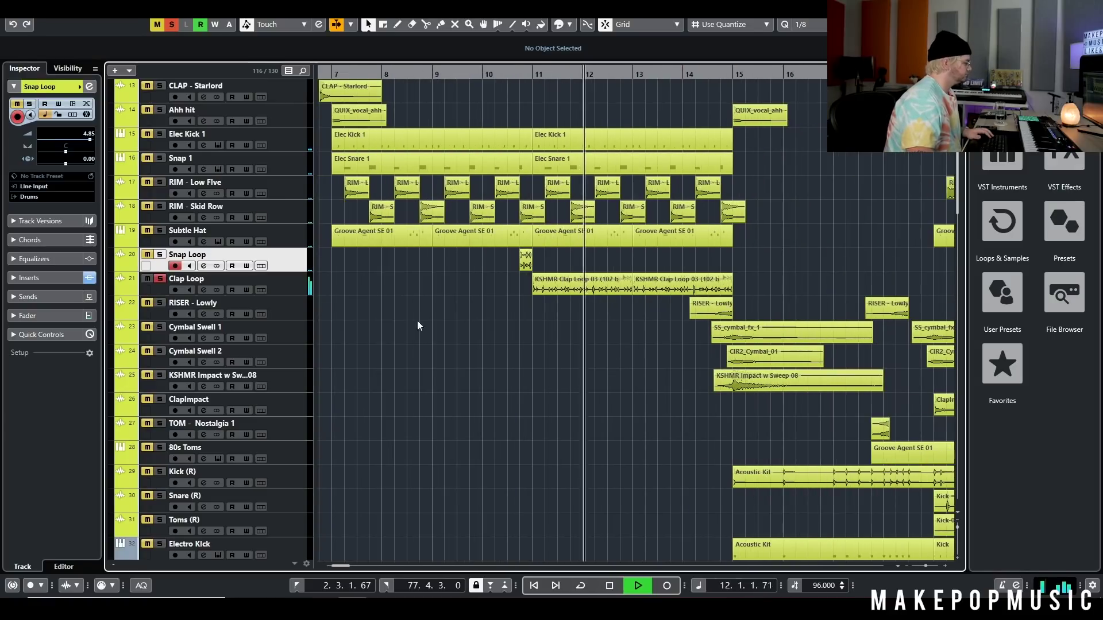
click(203, 289)
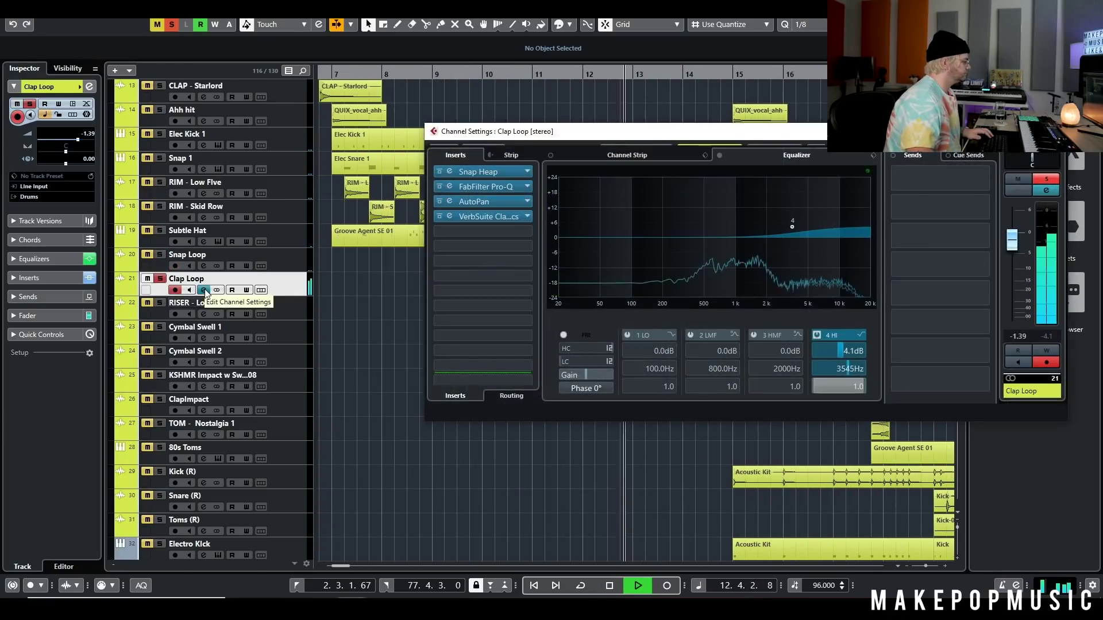
key(space)
key(e)
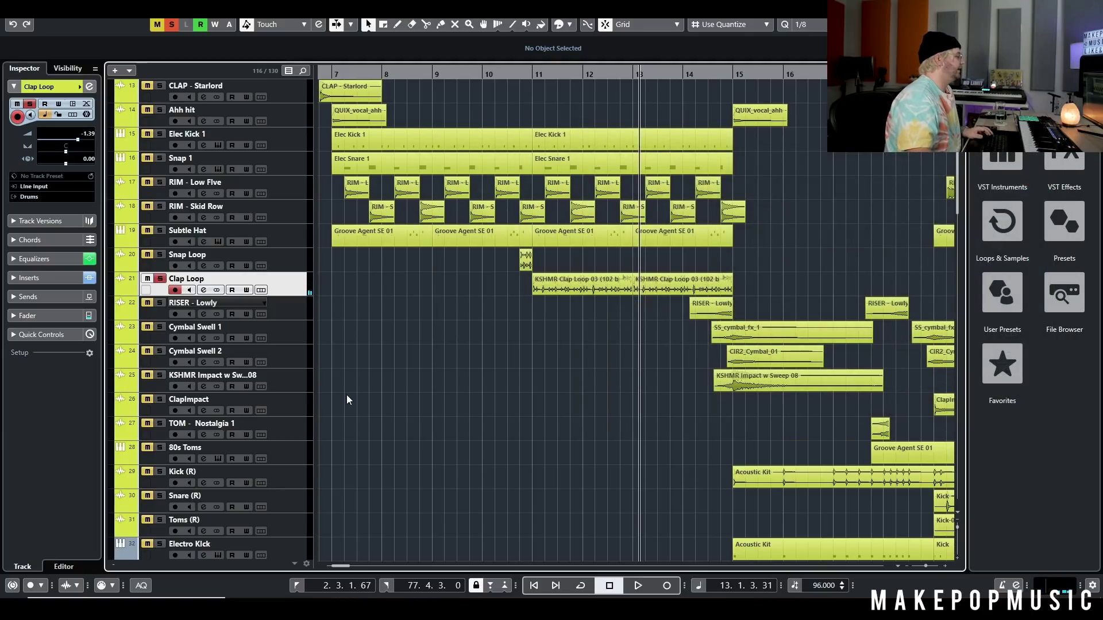
Move the playback position to 11.1.1 and solo the Drums, Synths, Guitar and Bass folders together
ctrl+scroll(347, 395, down, 3)
click(470, 70)
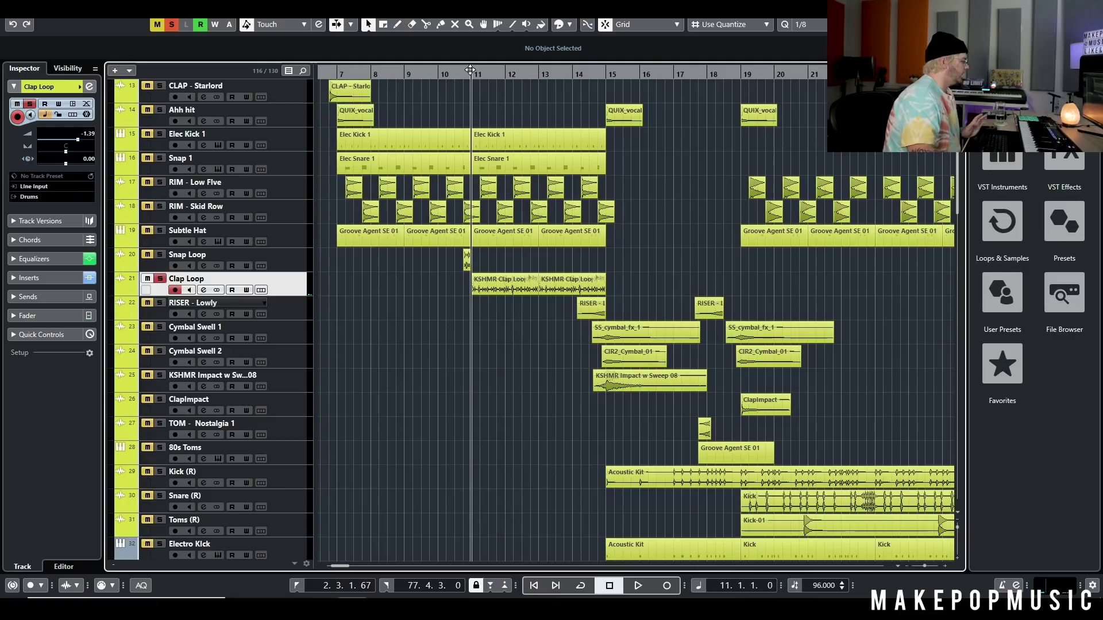
scroll(172, 147, up, 3)
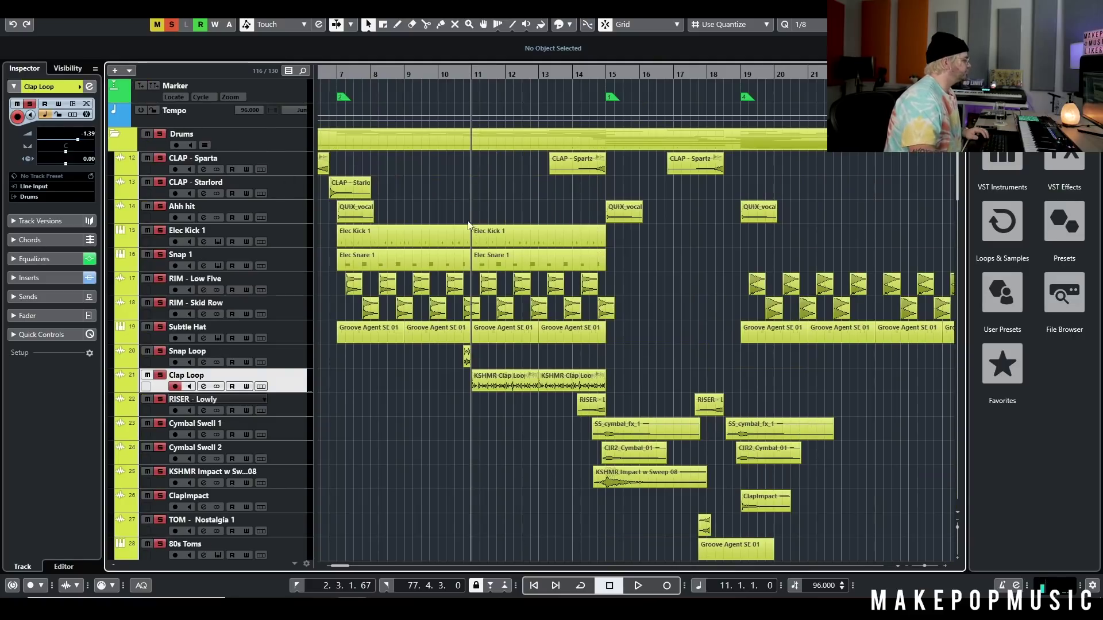
scroll(468, 216, down, 4)
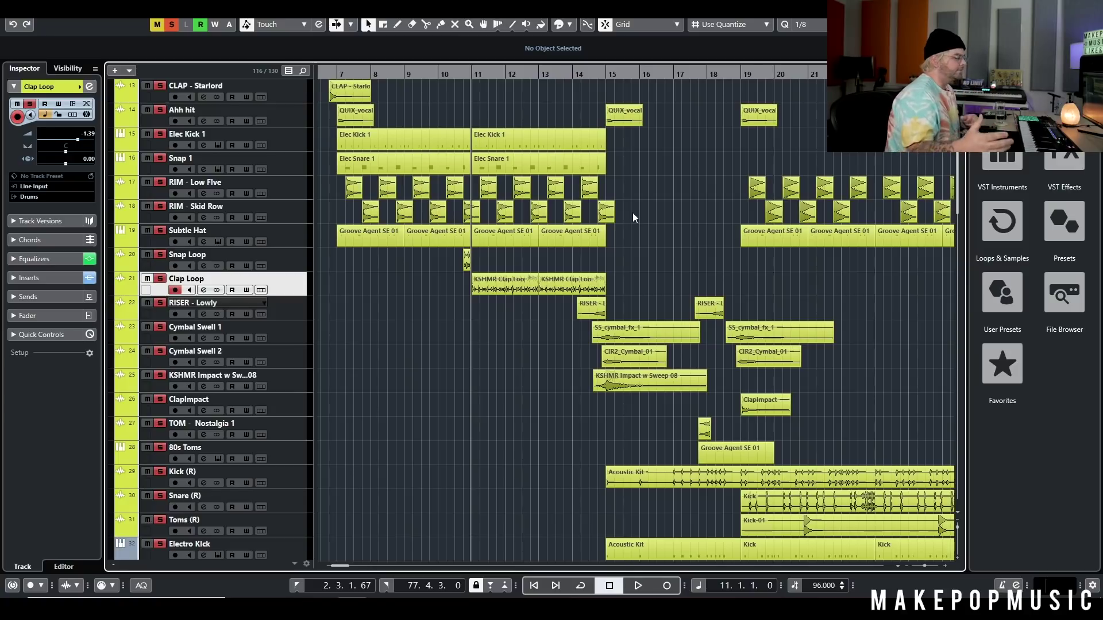
scroll(595, 277, down, 10)
scroll(494, 188, up, 2)
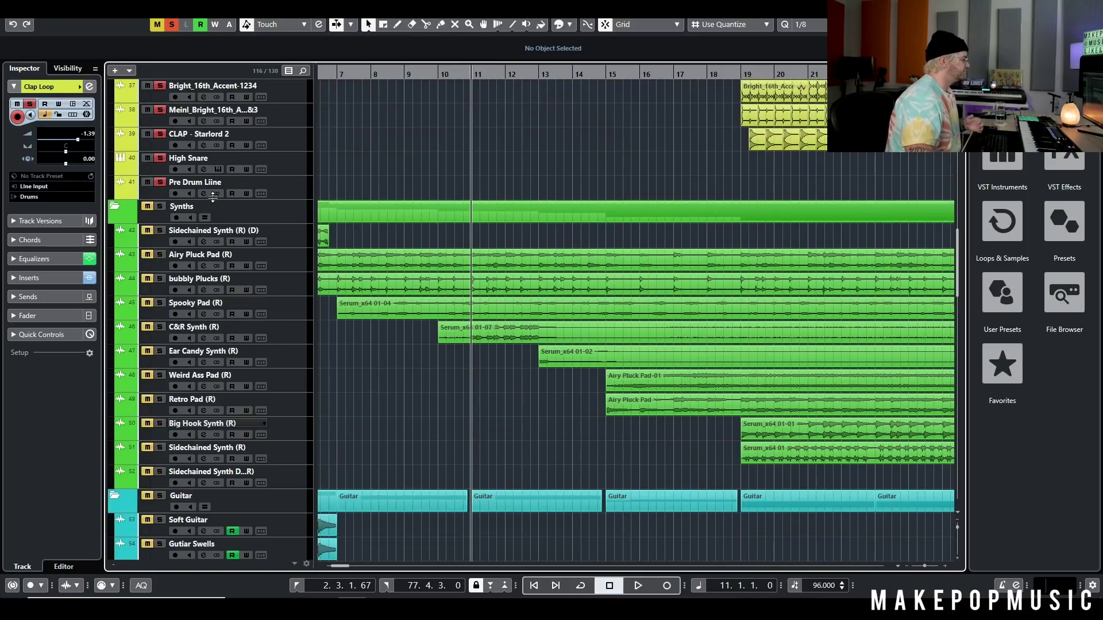
scroll(213, 234, down, 4)
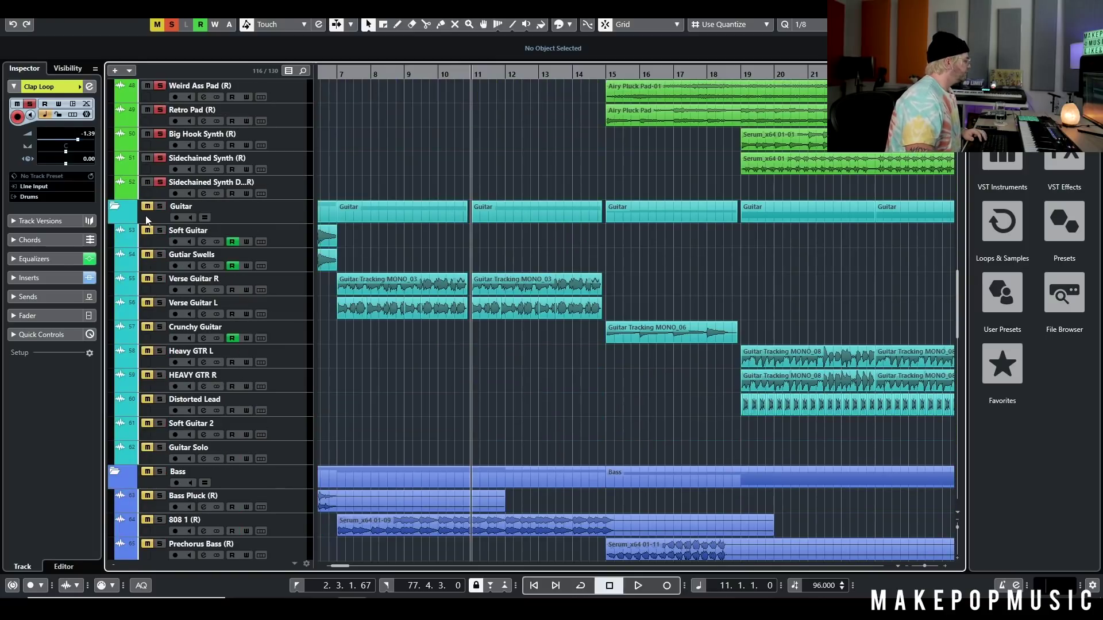
click(160, 205)
scroll(165, 361, down, 2)
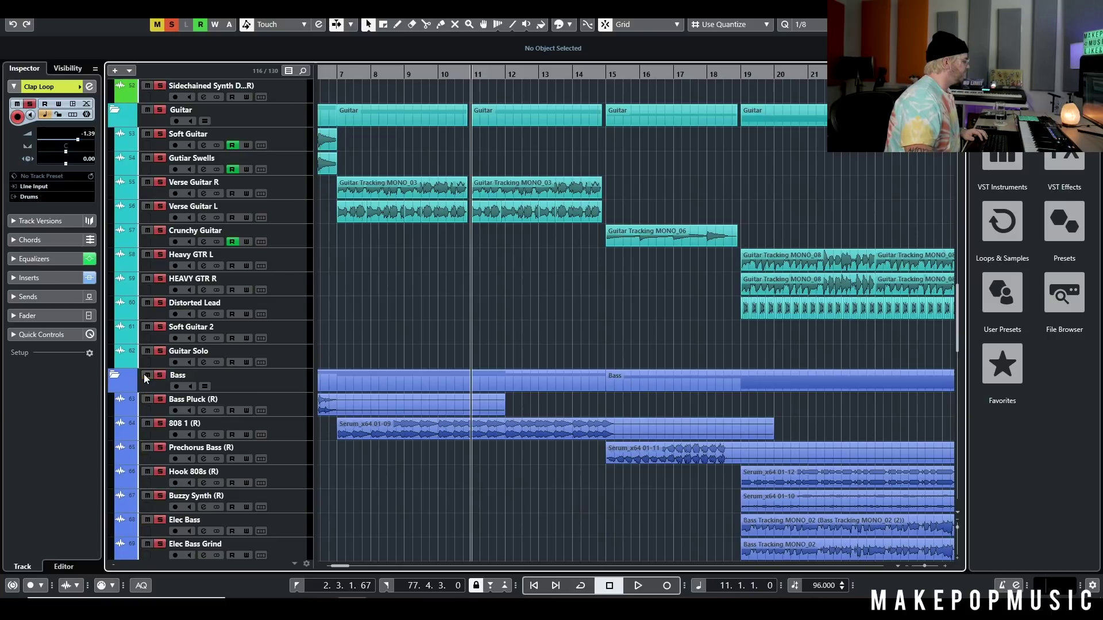
Play the soloed instruments from bar 11 while examining the active drum, synth, guitar and bass tracks
key(space)
scroll(512, 161, up, 10)
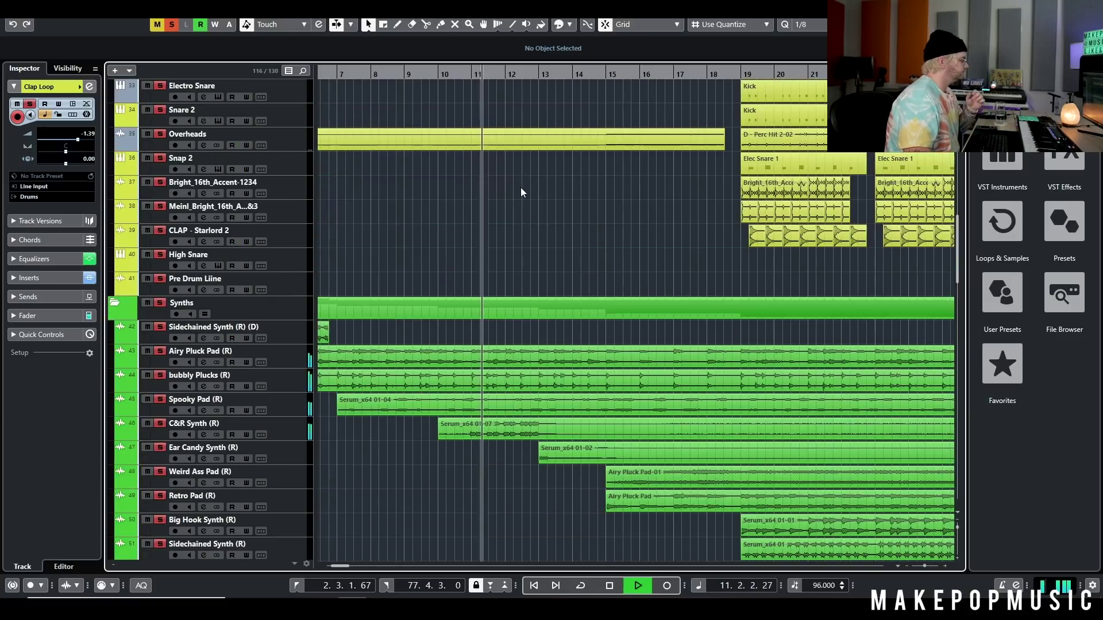
scroll(520, 188, up, 12)
scroll(525, 197, down, 2)
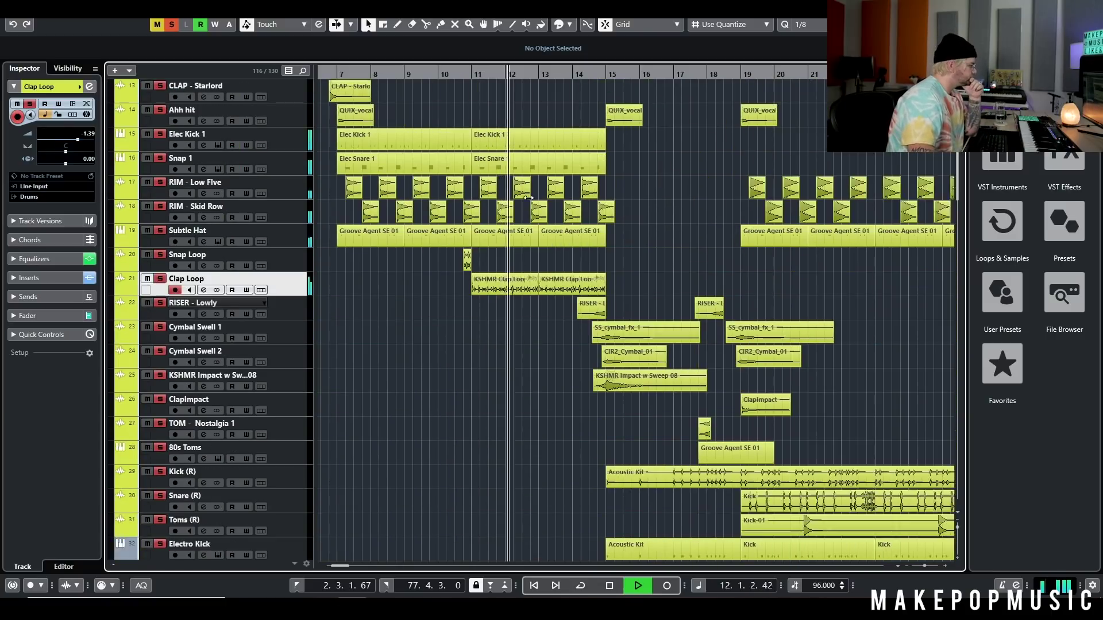
scroll(528, 198, down, 15)
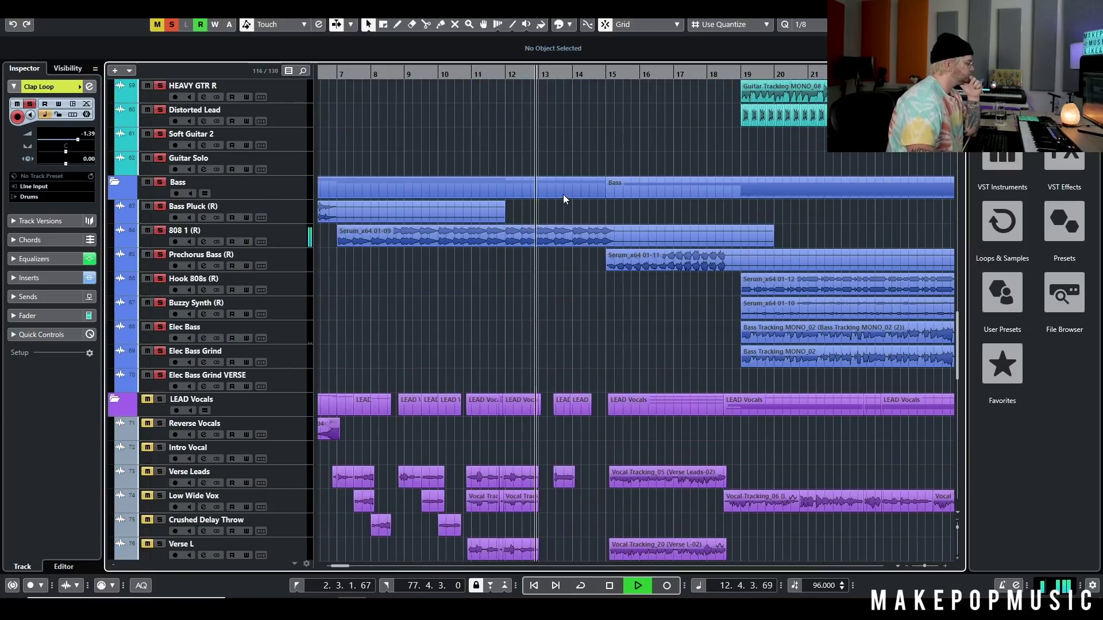
scroll(563, 195, down, 2)
scroll(573, 187, up, 12)
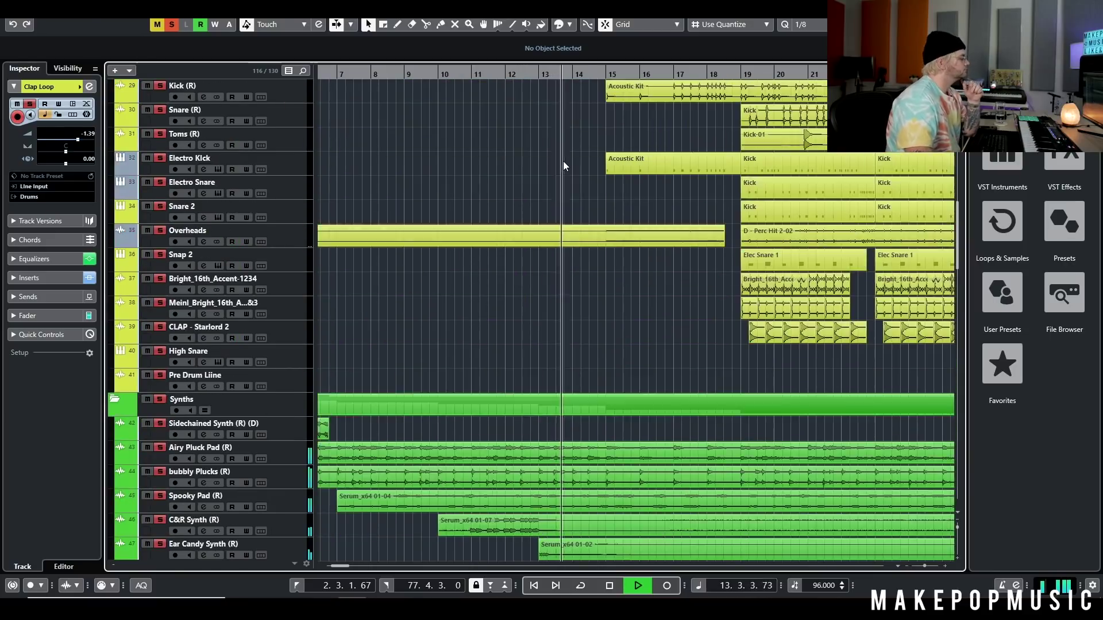
scroll(560, 164, up, 4)
key(g)
key(g)
key(space)
Clear the instrument solos, solo the LEAD Vocals folder, and play the vocals from 2.3.3
click(397, 73)
click(172, 24)
scroll(373, 175, down, 5)
scroll(426, 201, down, 11)
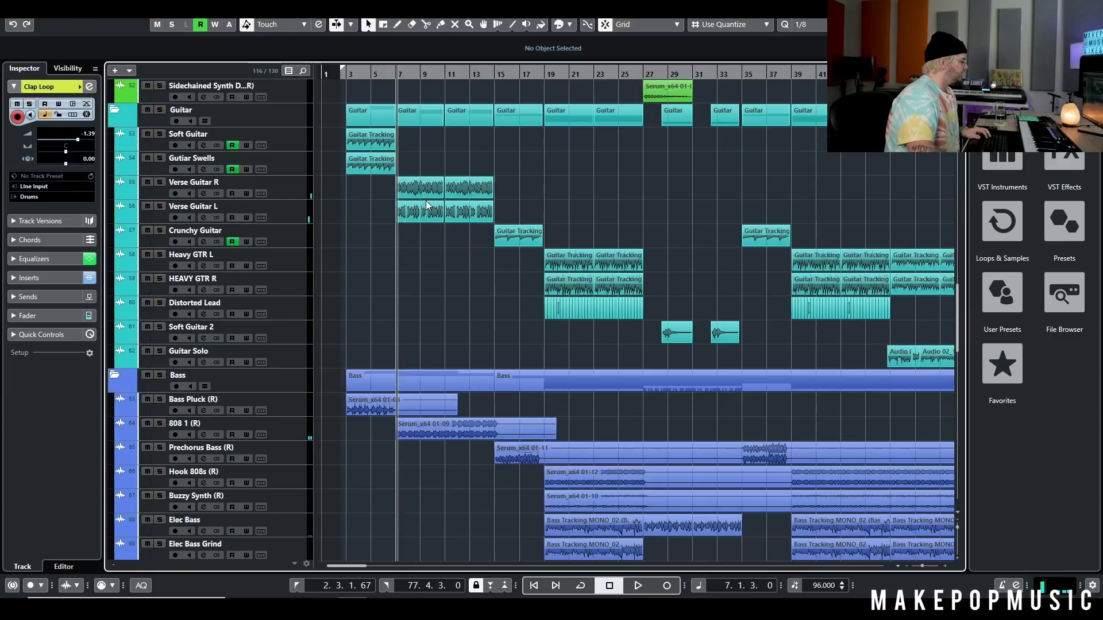
click(160, 207)
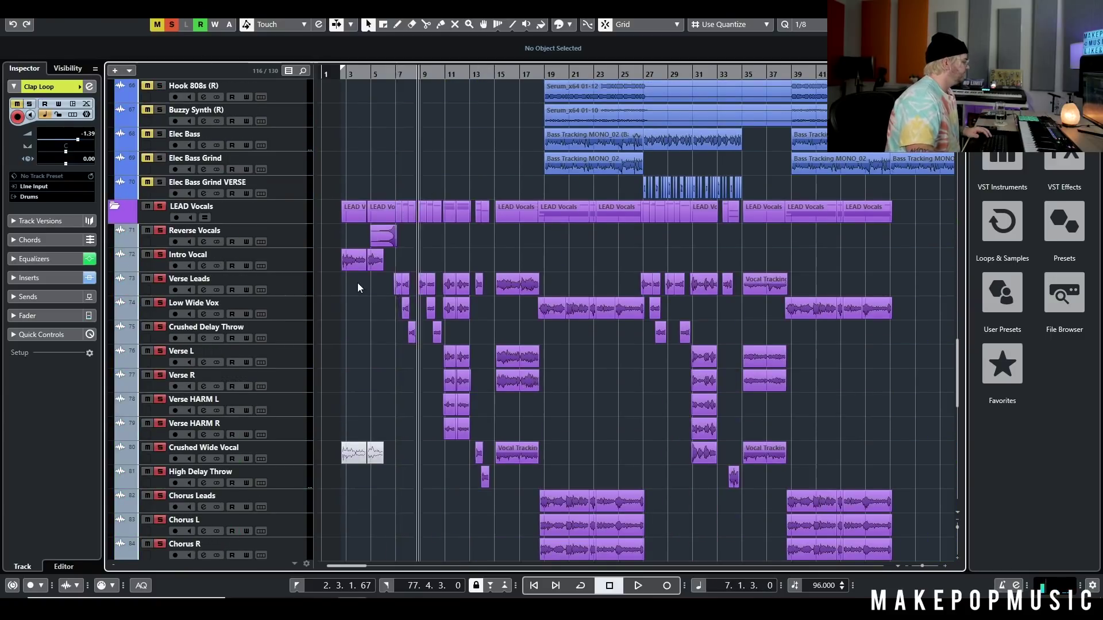
key(h)
key(h)
click(367, 75)
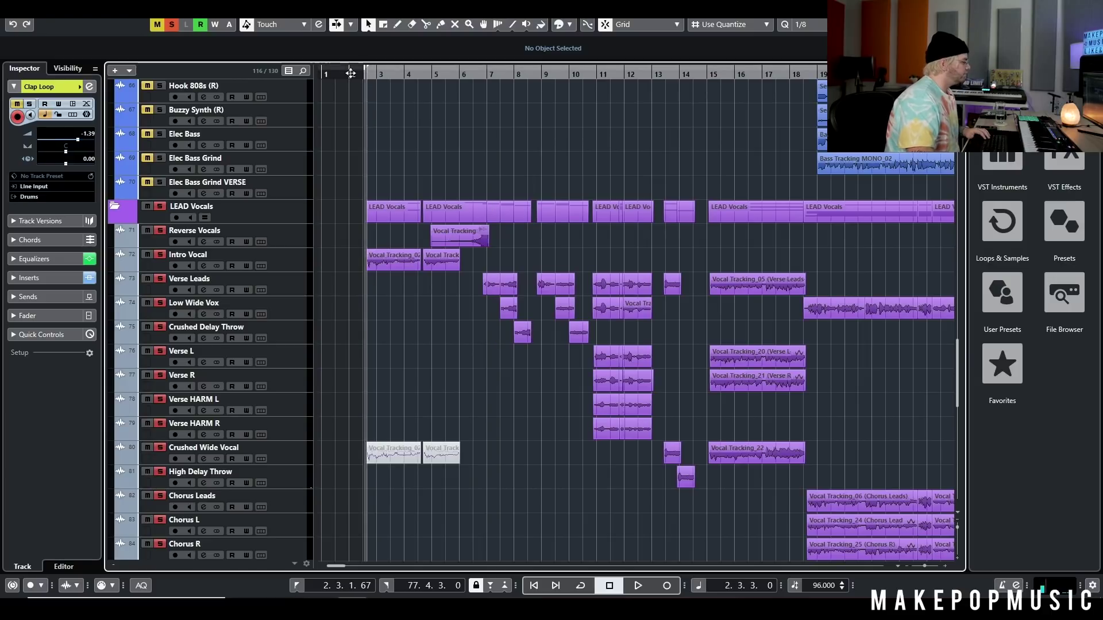
key(space)
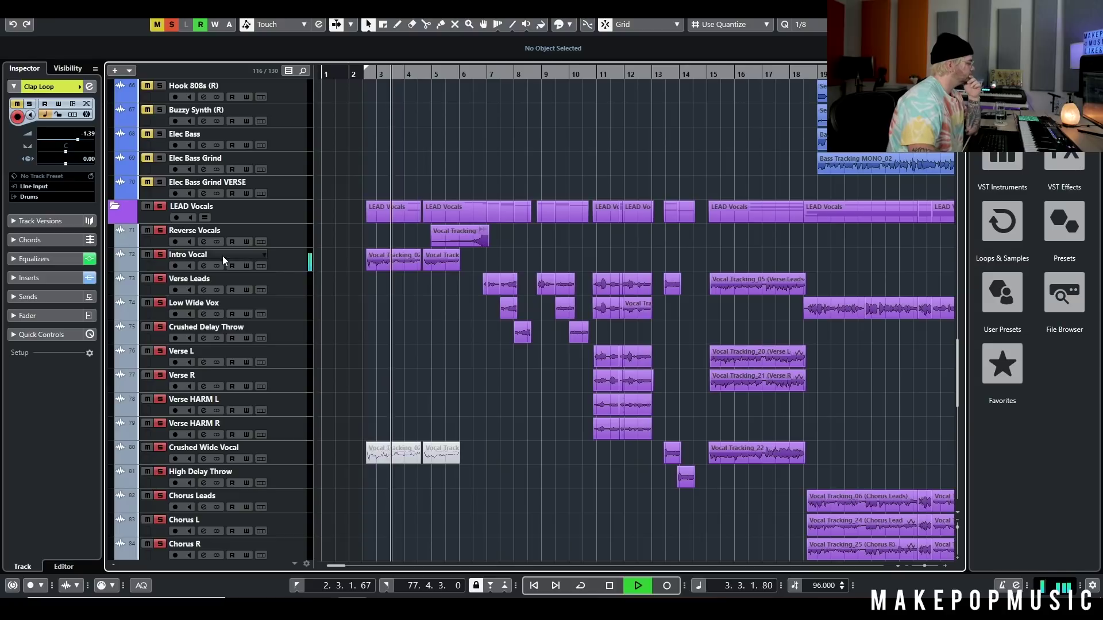
Review the Intro Vocal track's channel settings during playback, close the window, and stop playback in bar 8
click(204, 266)
drag(563, 150, 295, 354)
click(786, 338)
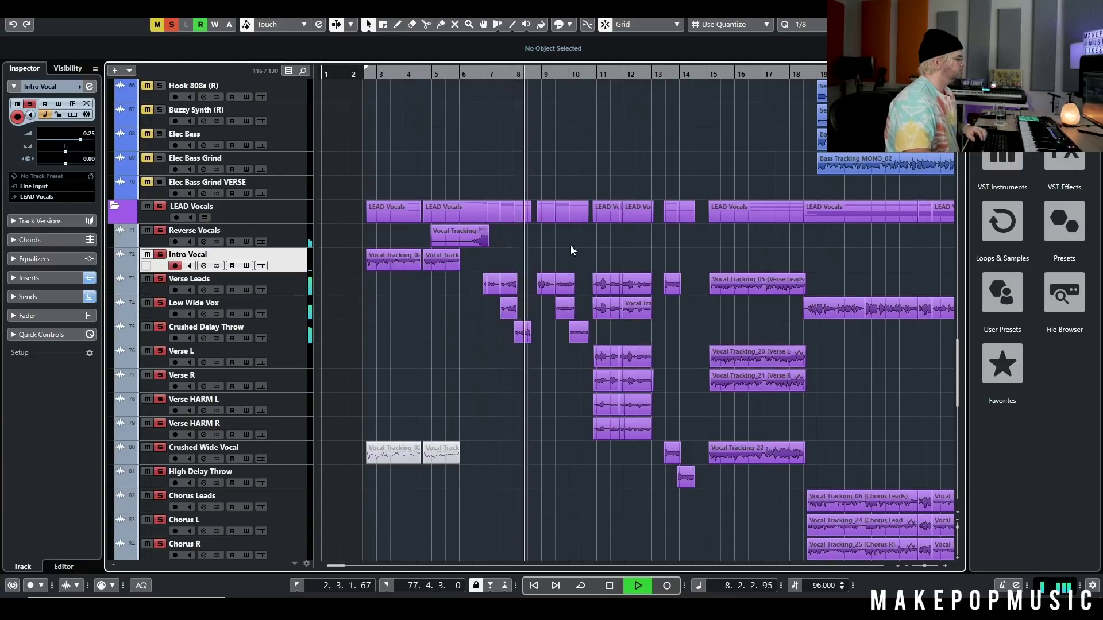
key(space)
Select the Low Wide Vox clip at 7.3.1, solo only that track, and play it from bar 7
ctrl+scroll(501, 315, up, 5)
click(587, 311)
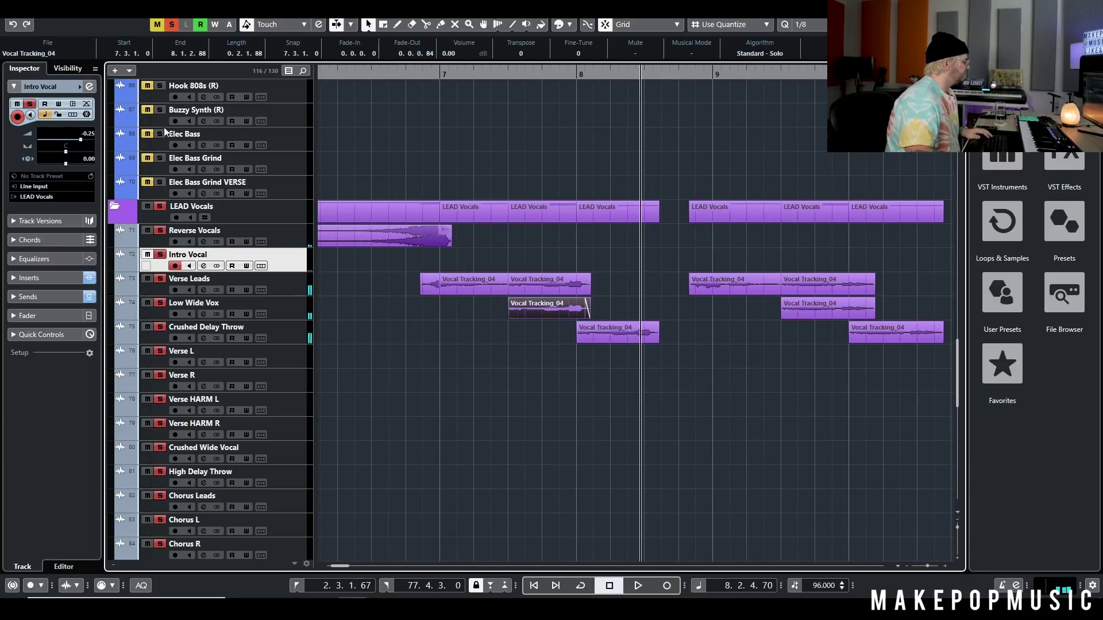
click(171, 25)
click(160, 302)
click(494, 72)
key(space)
ctrl+scroll(563, 239, down, 3)
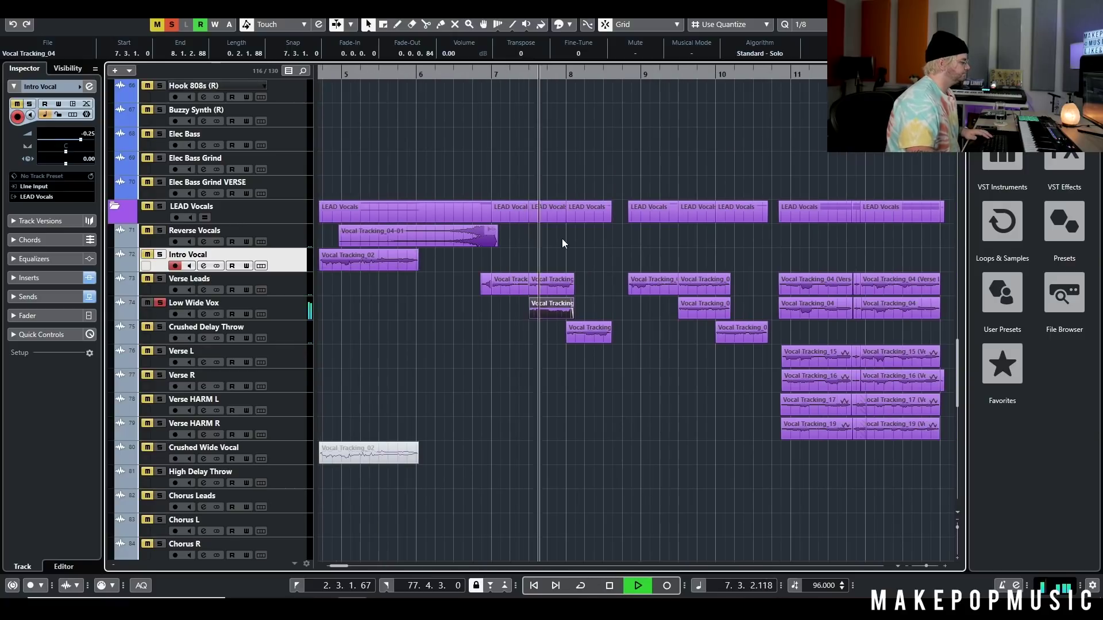
Switch the solo to Crushed Delay Throw, play from about bar 7, add Verse Leads and Low Wide Vox to the solo, and stop in bar 10
key(space)
click(160, 303)
click(160, 328)
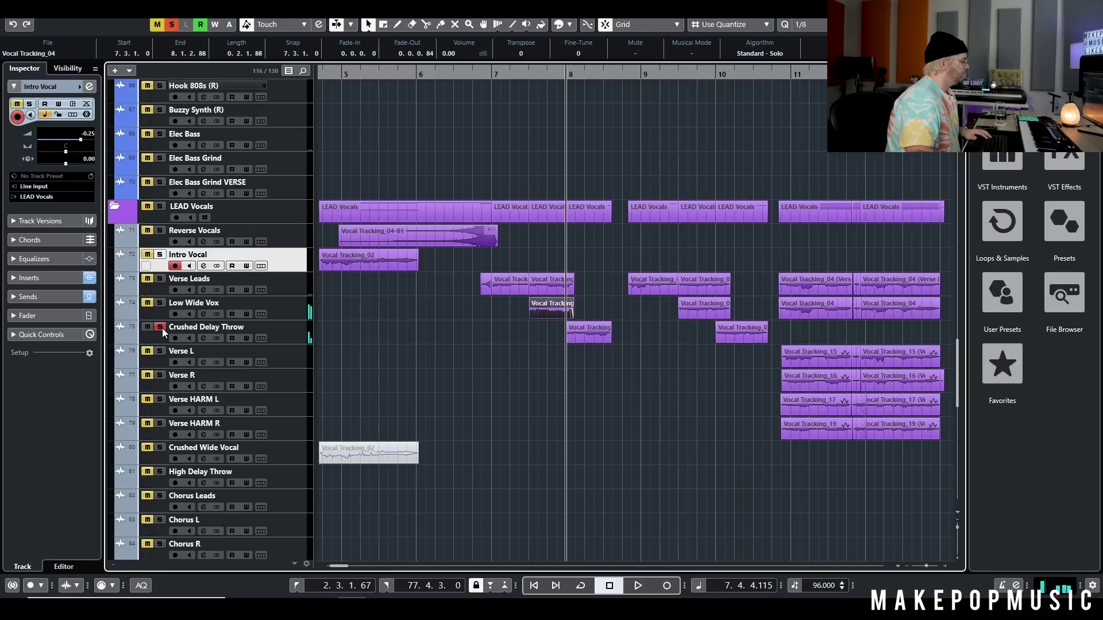
ctrl+scroll(503, 354, down, 2)
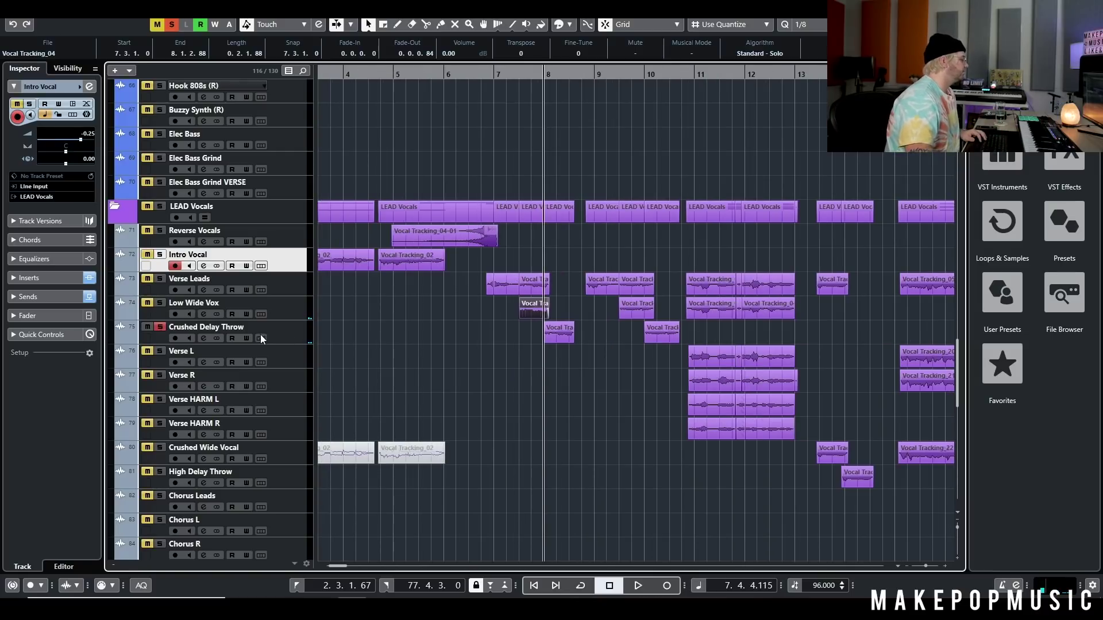
drag(498, 72, 519, 73)
key(space)
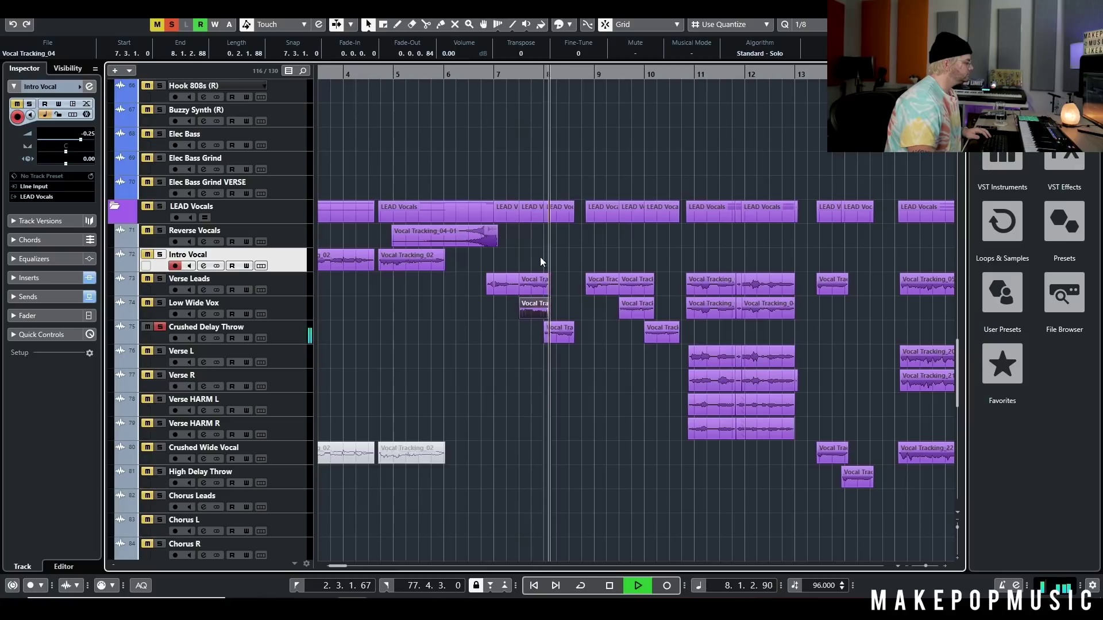
click(160, 279)
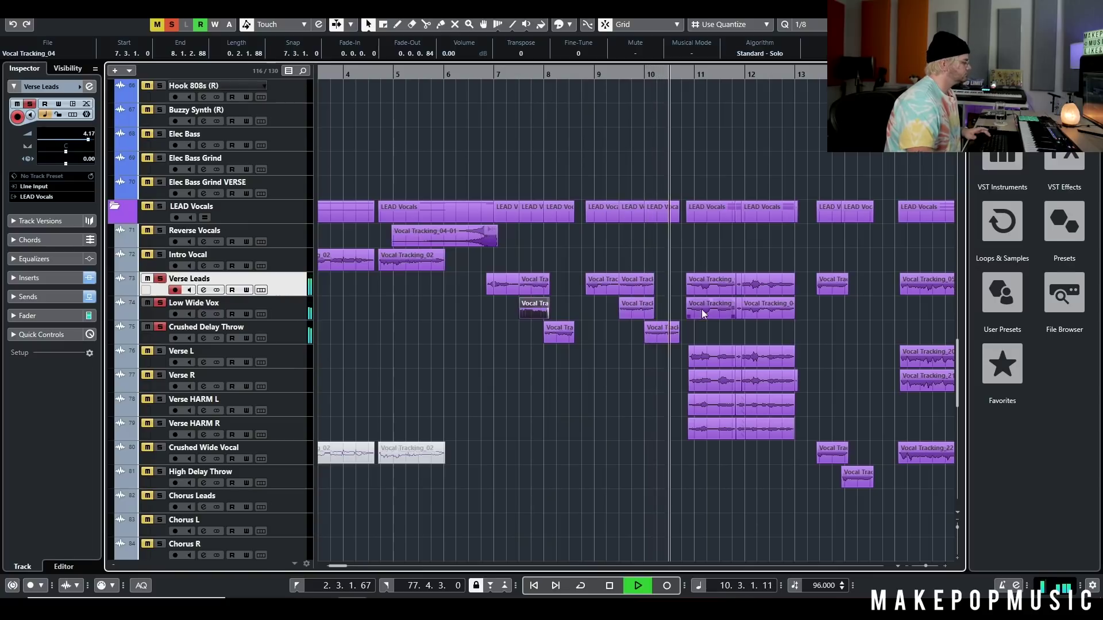
key(space)
Solo the LEAD Vocals folder, examine its tracks with Verse R selected, and clear all mutes and solos
click(160, 205)
scroll(689, 219, up, 6)
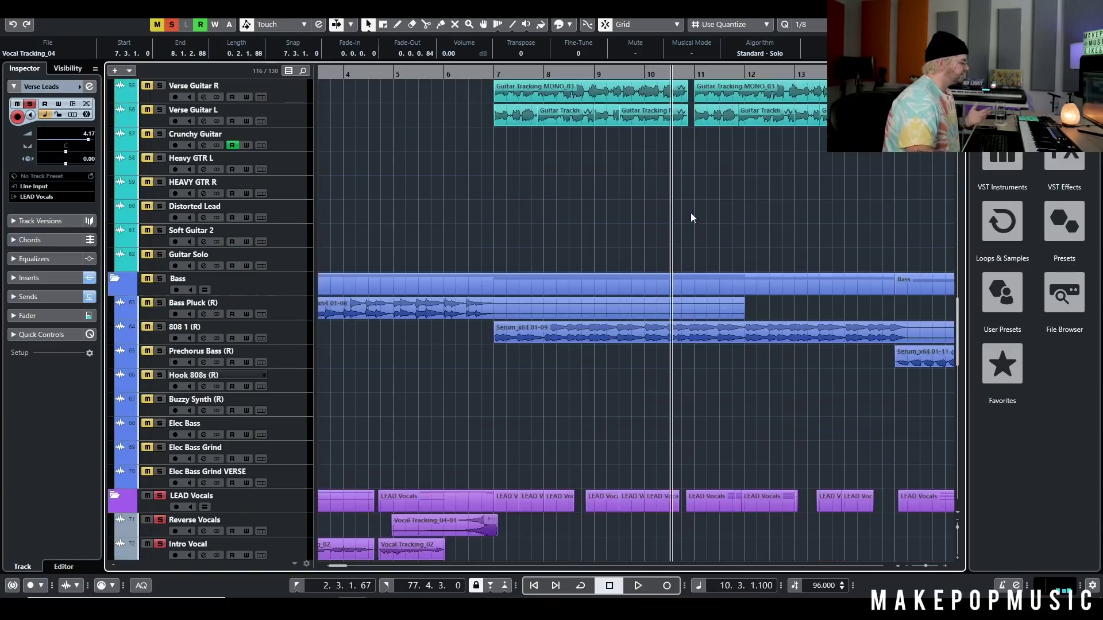
scroll(692, 213, down, 10)
click(282, 172)
click(288, 197)
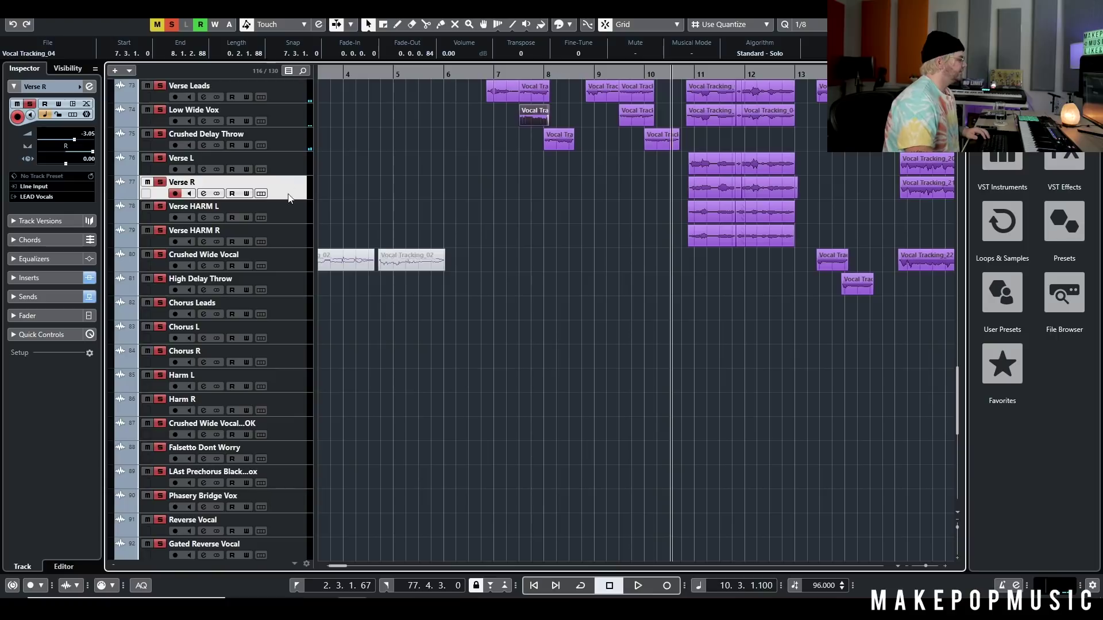
scroll(660, 232, down, 3)
scroll(660, 233, up, 7)
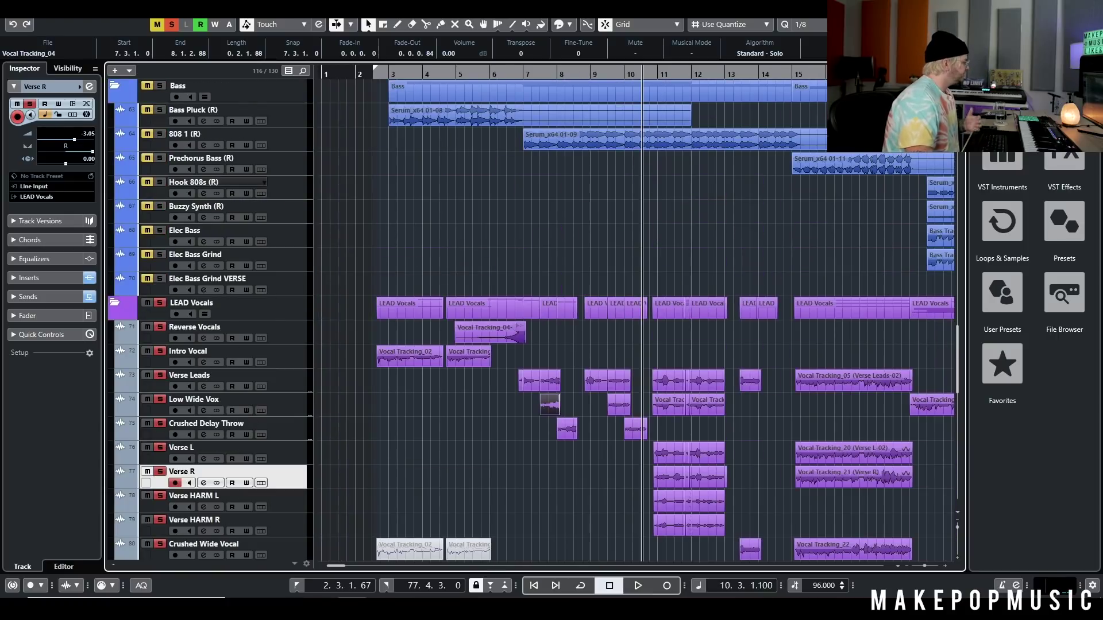
click(170, 29)
scroll(306, 441, down, 4)
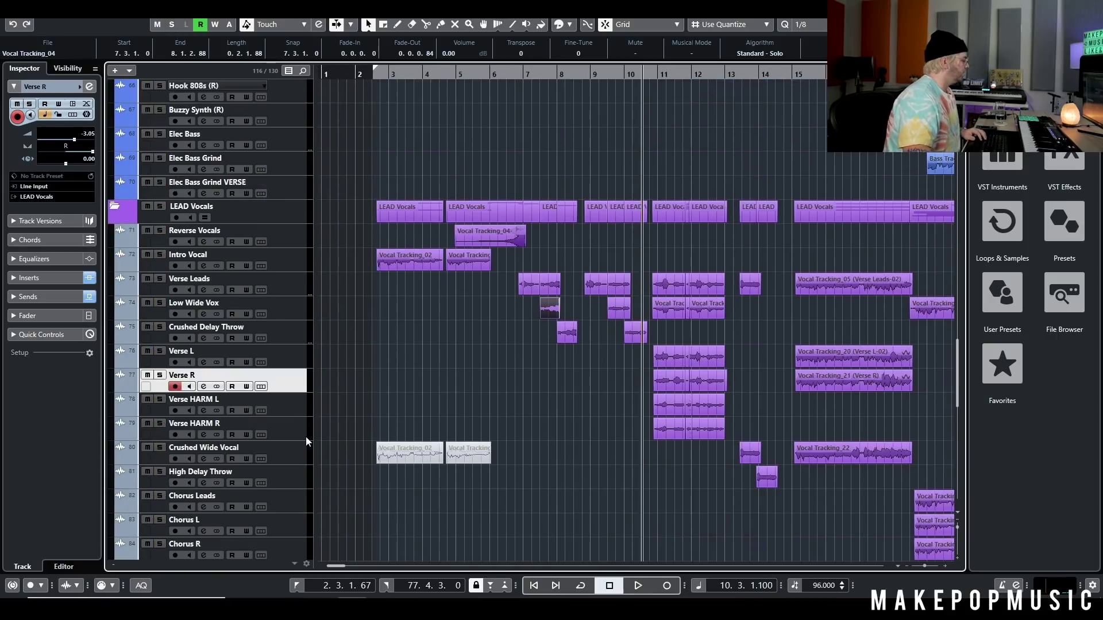
Solo the LEAD Vocals folder and play the layered verse vocals from 10.3.1 to the end of bar 12
click(160, 206)
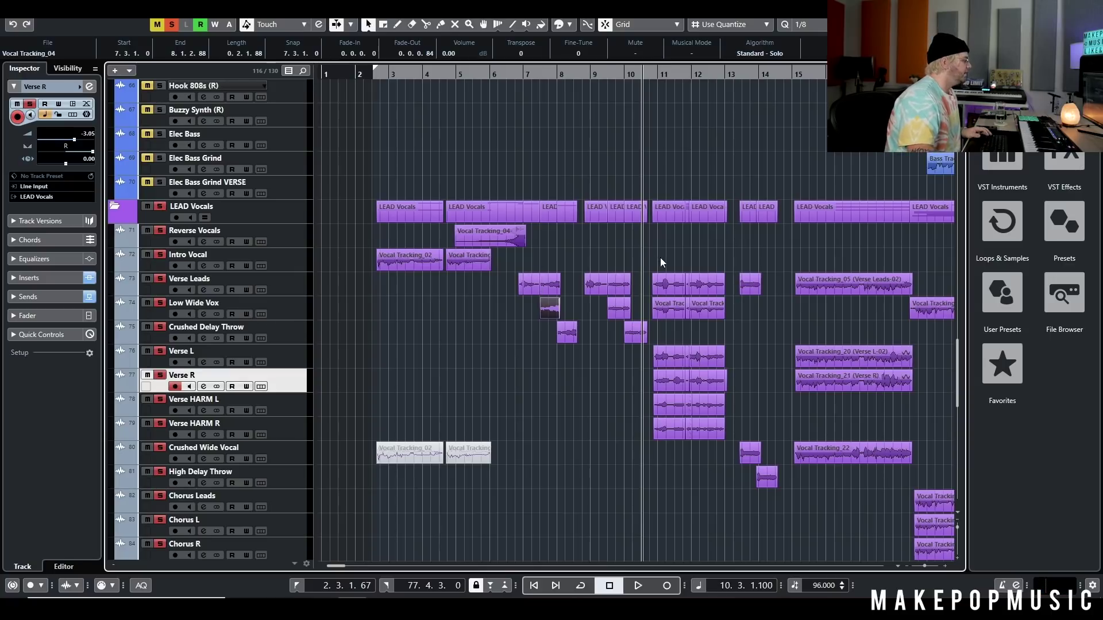
scroll(658, 257, up, 3)
drag(660, 254, 759, 279)
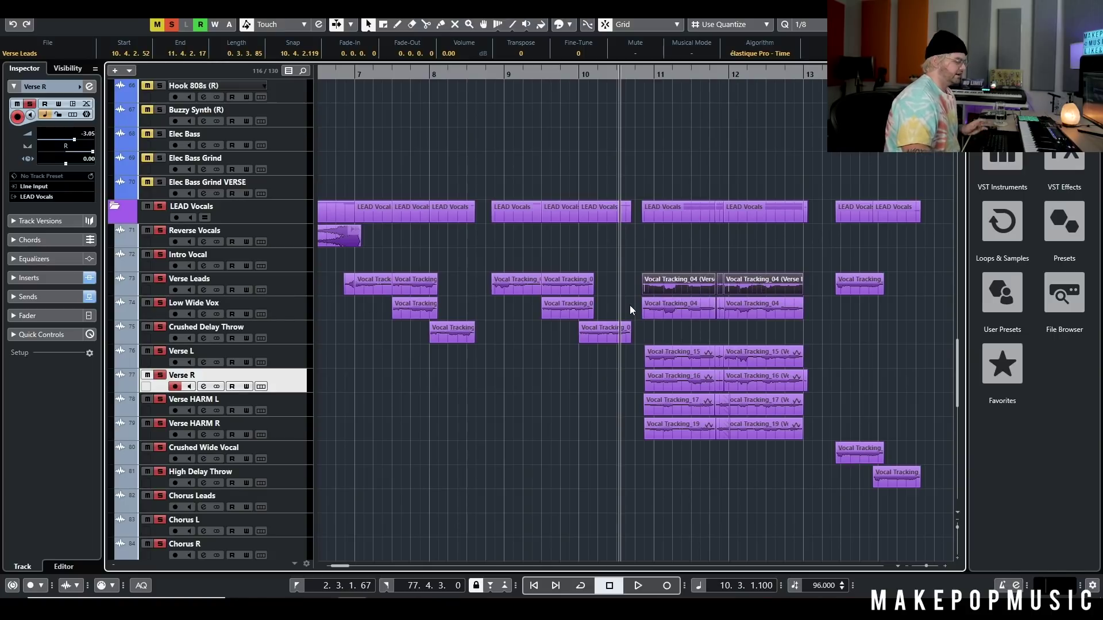
click(579, 377)
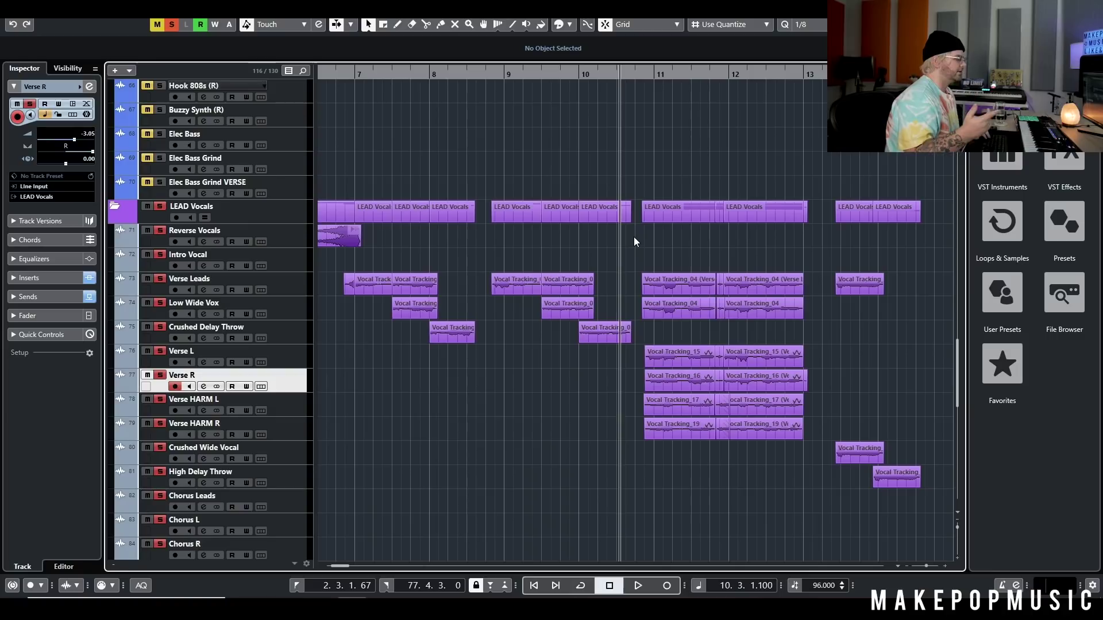
key(space)
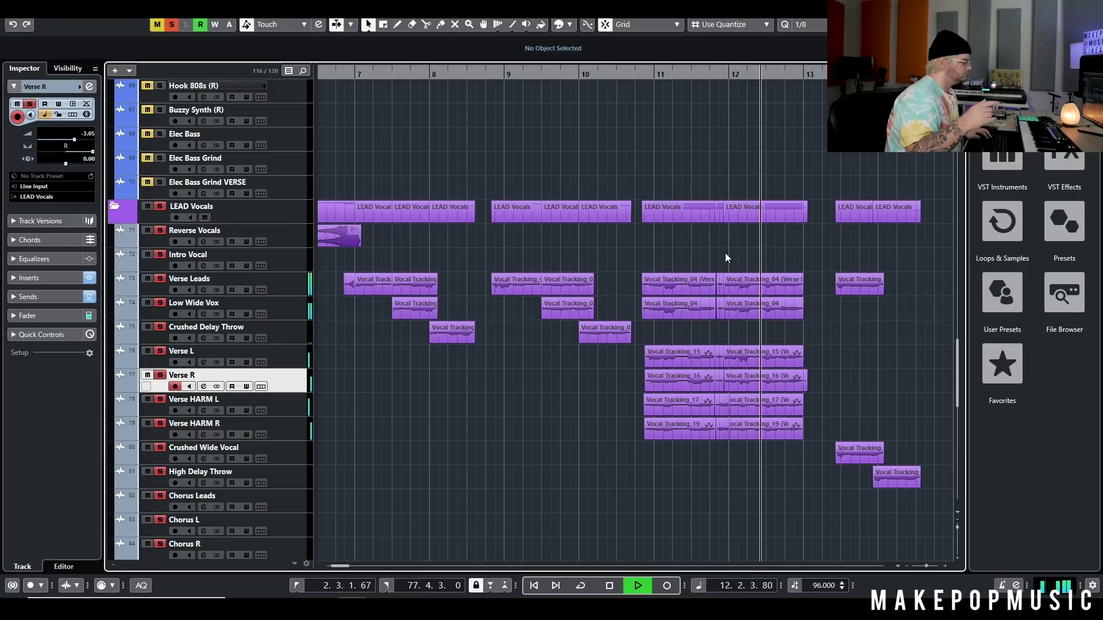
key(space)
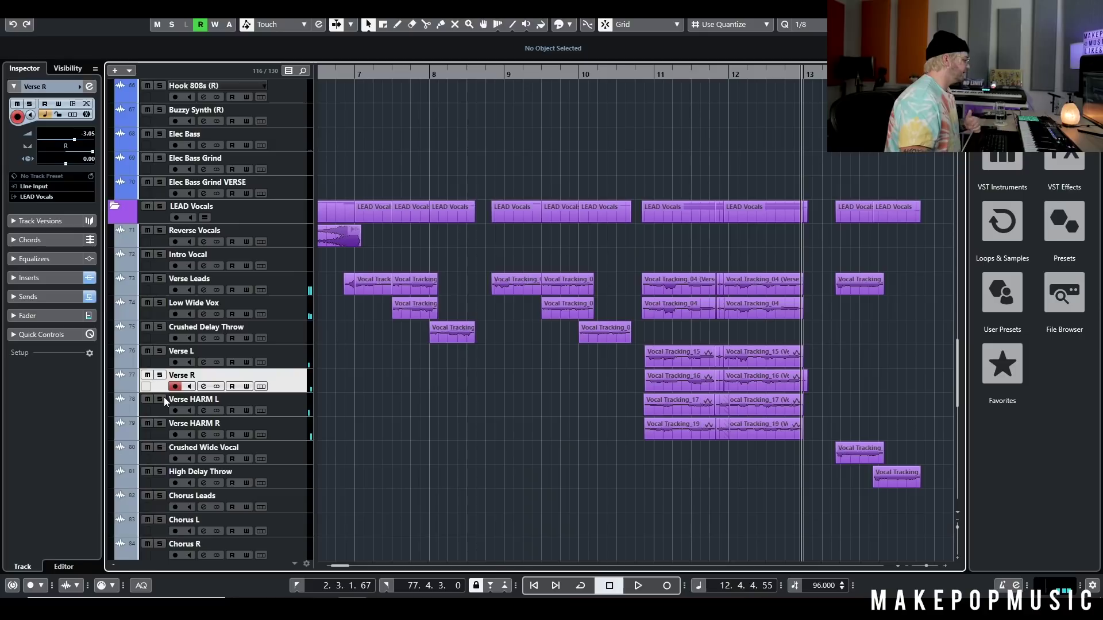
Solo only Verse HARM L and Verse HARM R and play them from 10.4.3 into bar 13
drag(164, 399, 166, 423)
click(644, 74)
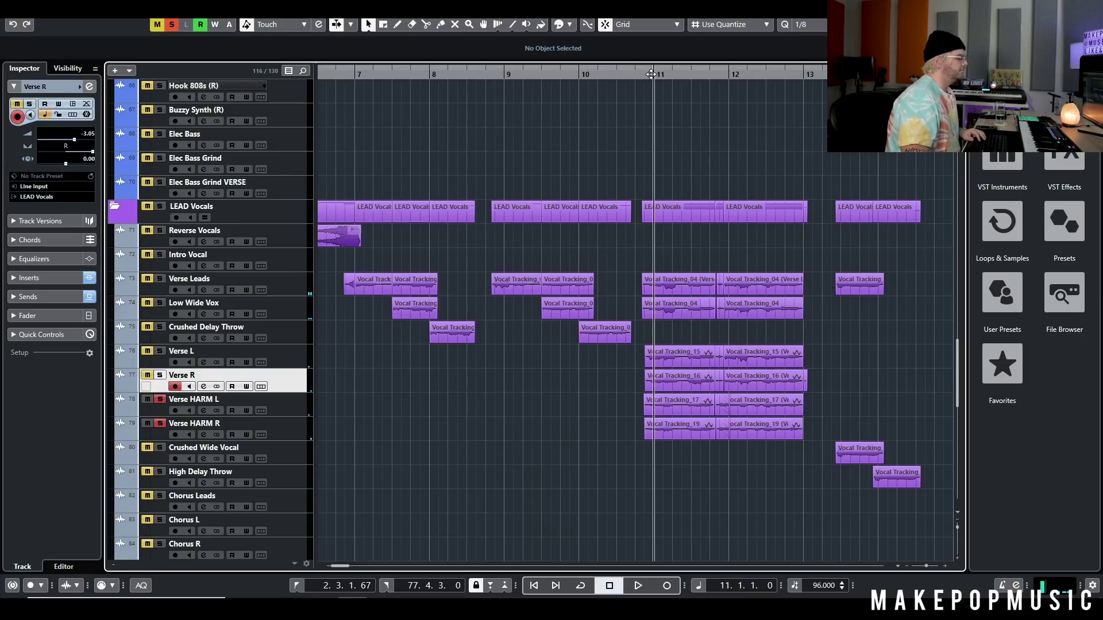
drag(644, 75, 640, 78)
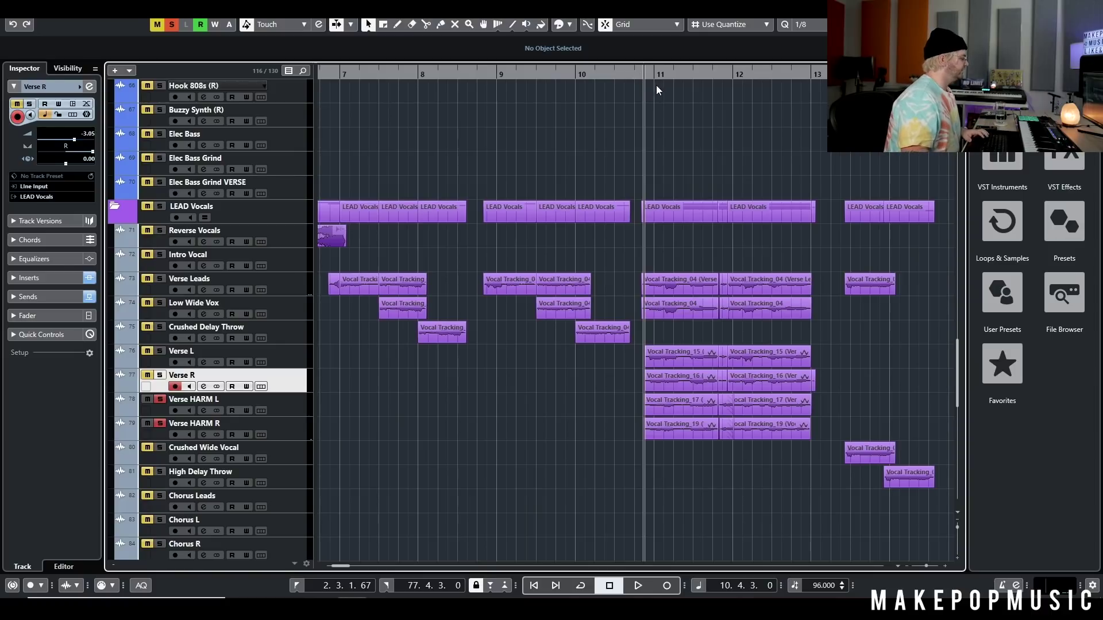
key(space)
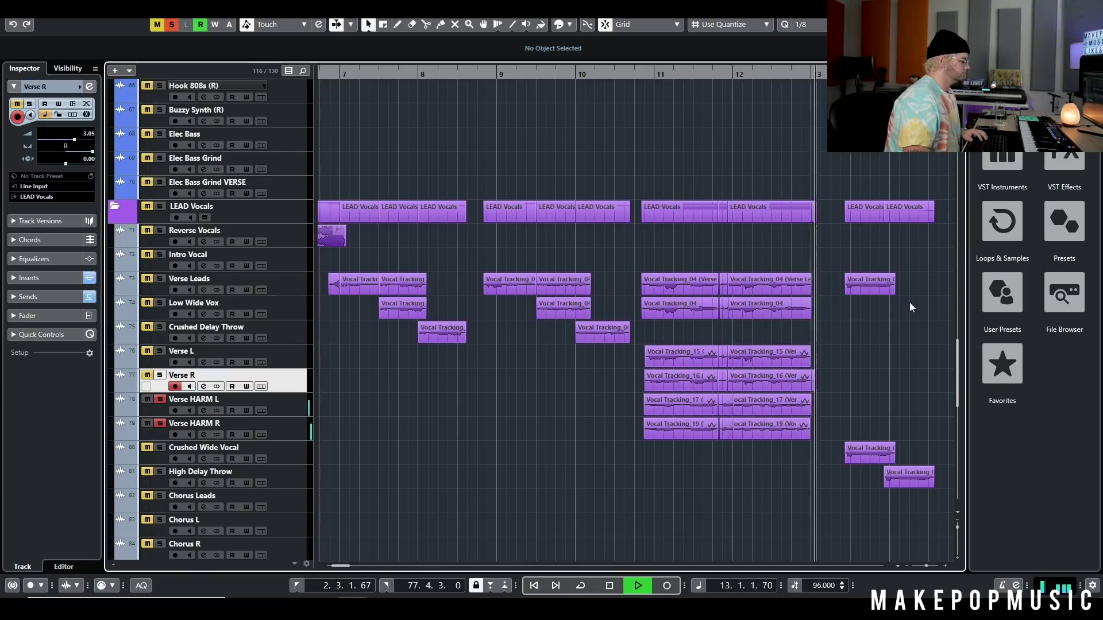
key(space)
Solo the whole LEAD Vocals folder again and play the vocals from bar 13 into bar 14
click(160, 207)
key(space)
key(g)
key(g)
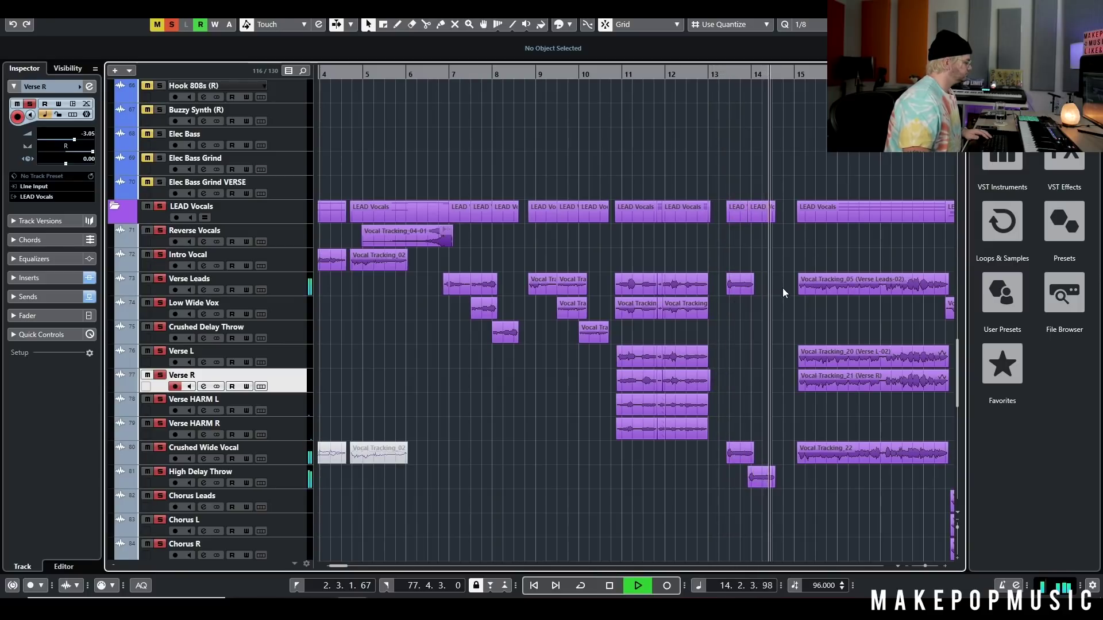
key(space)
Select the High Delay Throw clip at 13.4.3, review the track's channel settings and Auto-Tune Pro insert, and close both windows
scroll(780, 323, down, 5)
scroll(747, 256, up, 2)
scroll(741, 256, up, 2)
drag(773, 382, 632, 384)
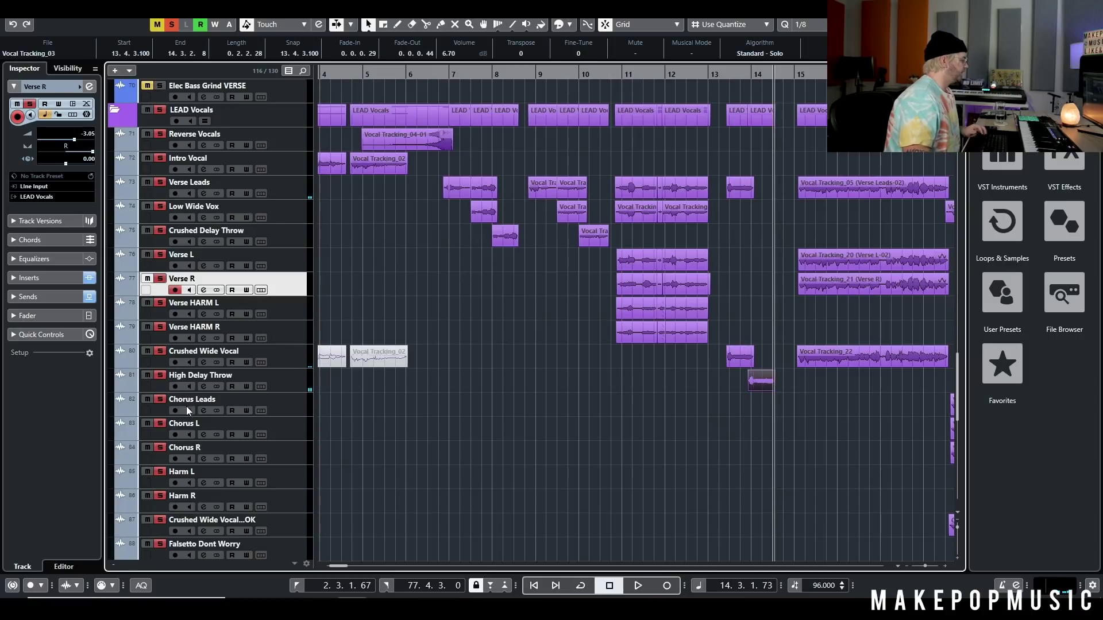
click(203, 386)
click(211, 378)
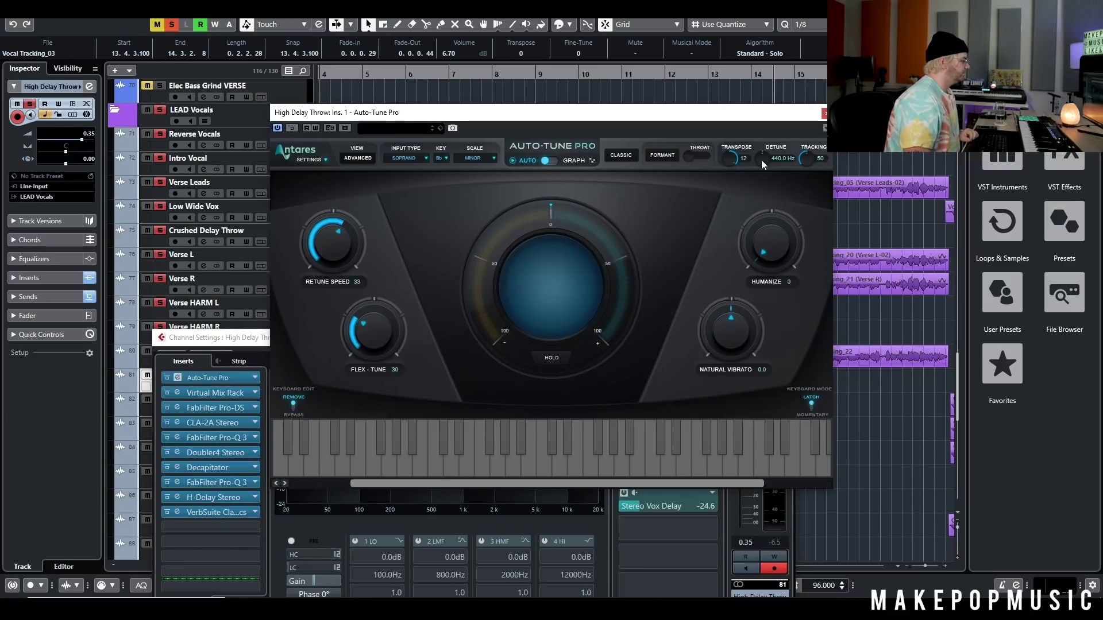
key(Escape)
key(Escape)
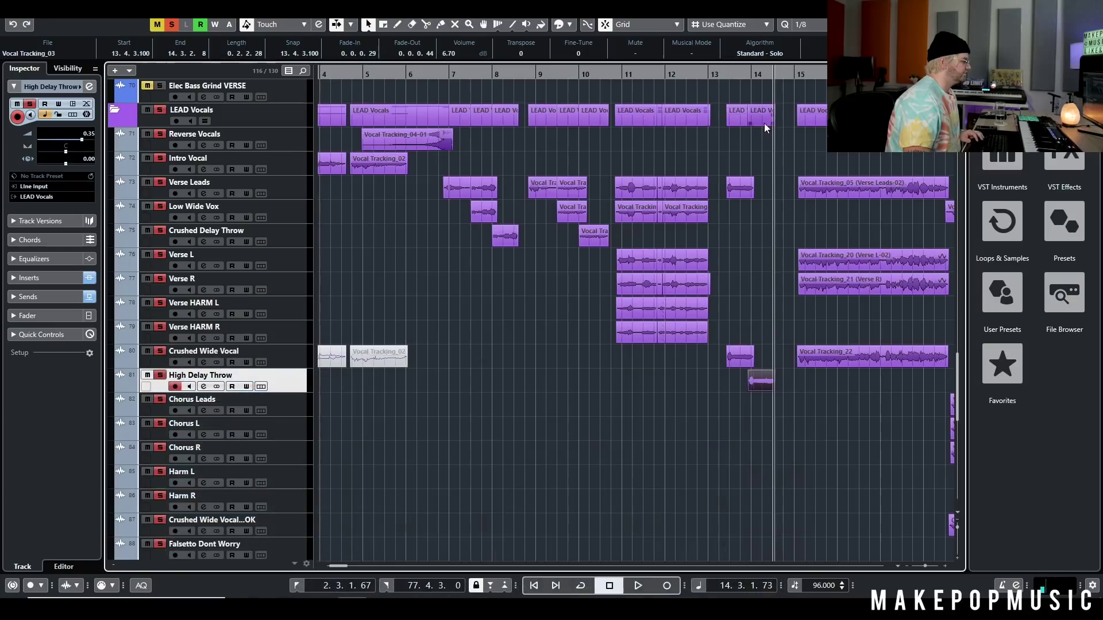
Place the playhead at 13.4.3, show the full arrangement at the drum tracks, and clear all mutes and solos
click(743, 75)
scroll(764, 165, up, 15)
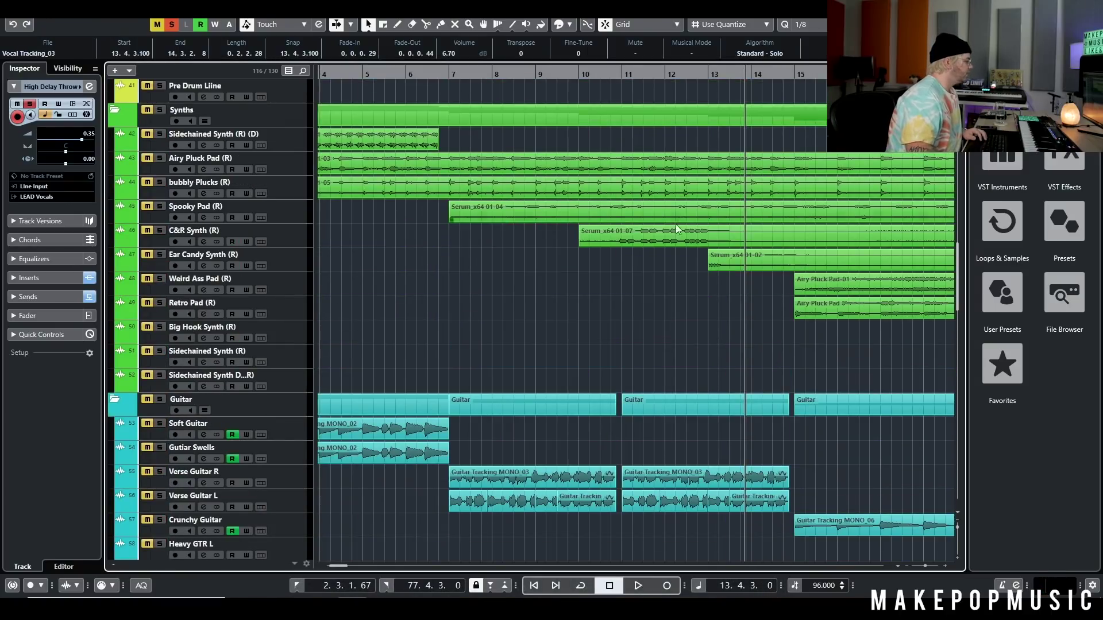
scroll(718, 223, up, 14)
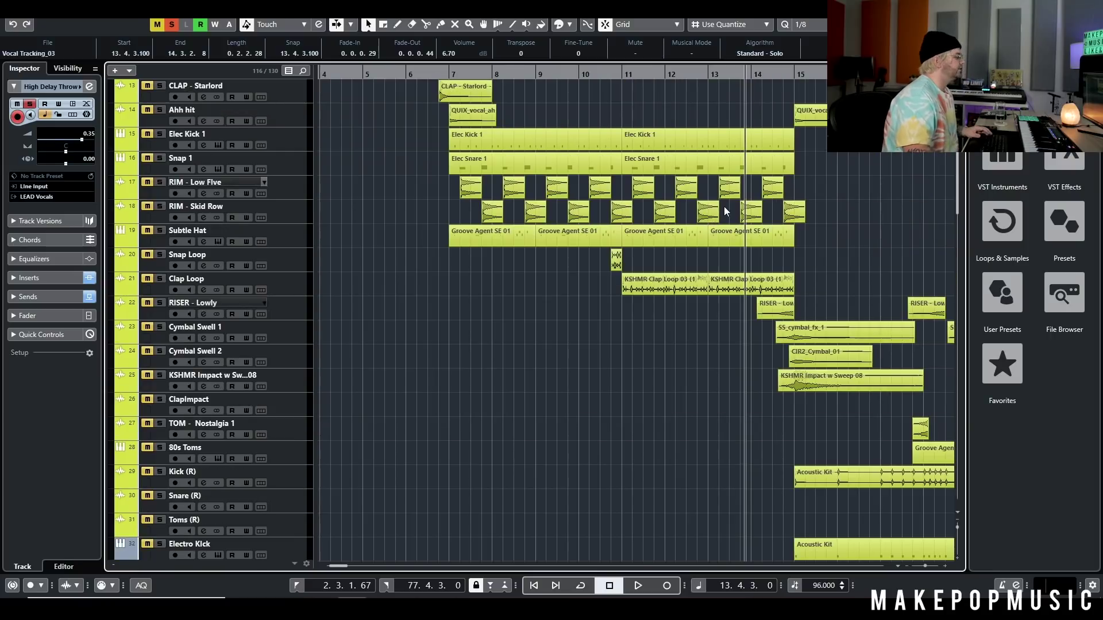
key(shift+f)
click(172, 25)
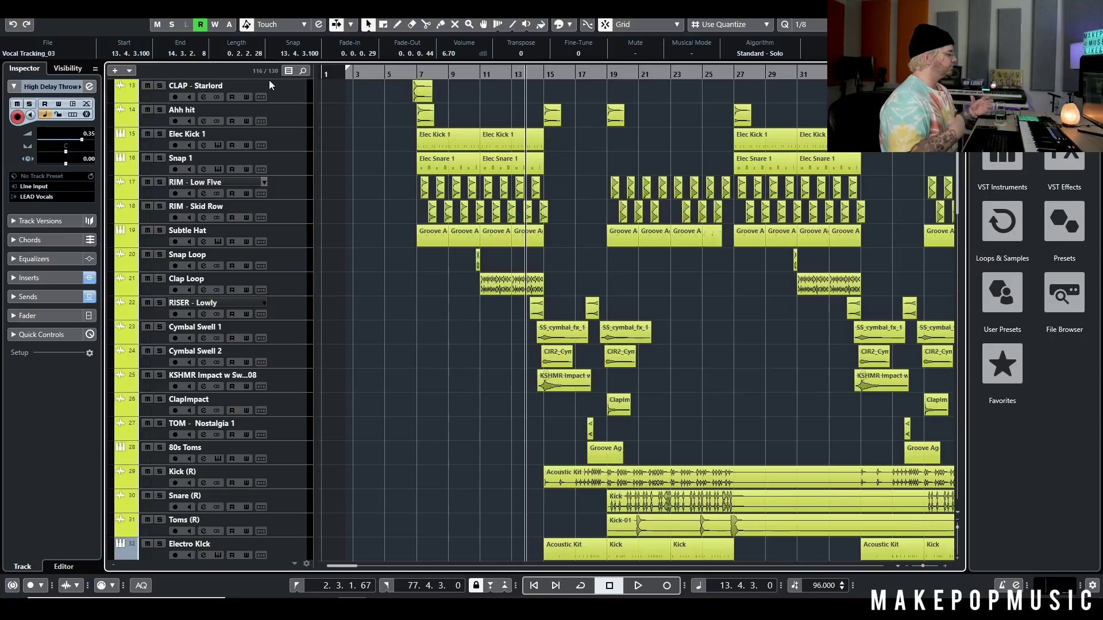
Play the full mix from just before bar 7 while examining the guitar, bass and vocal tracks, and stop in bar 9
click(415, 106)
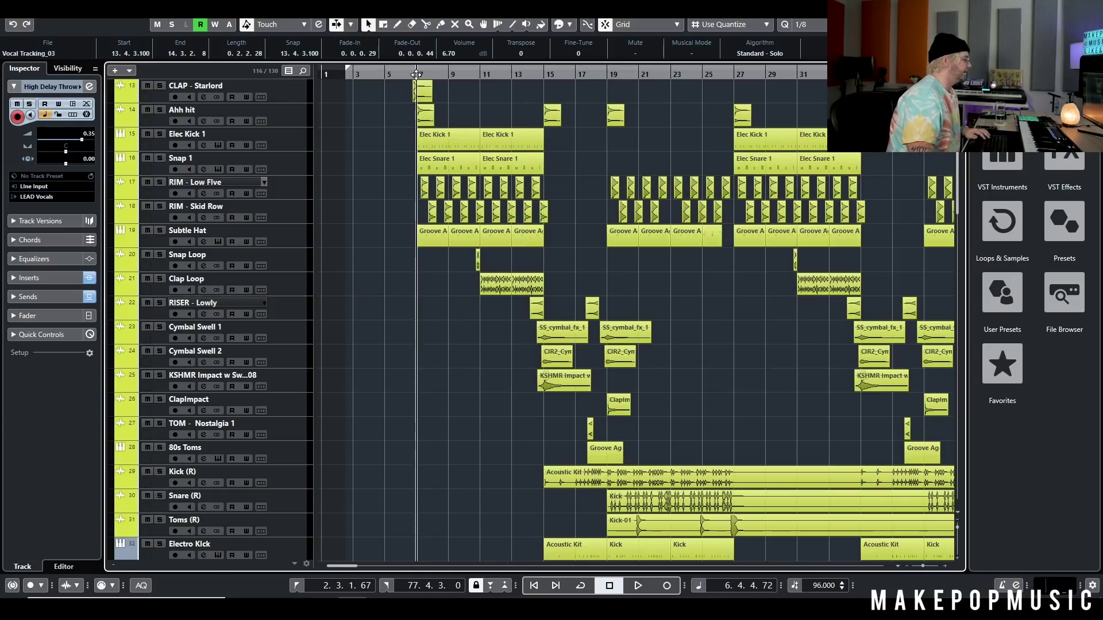
key(space)
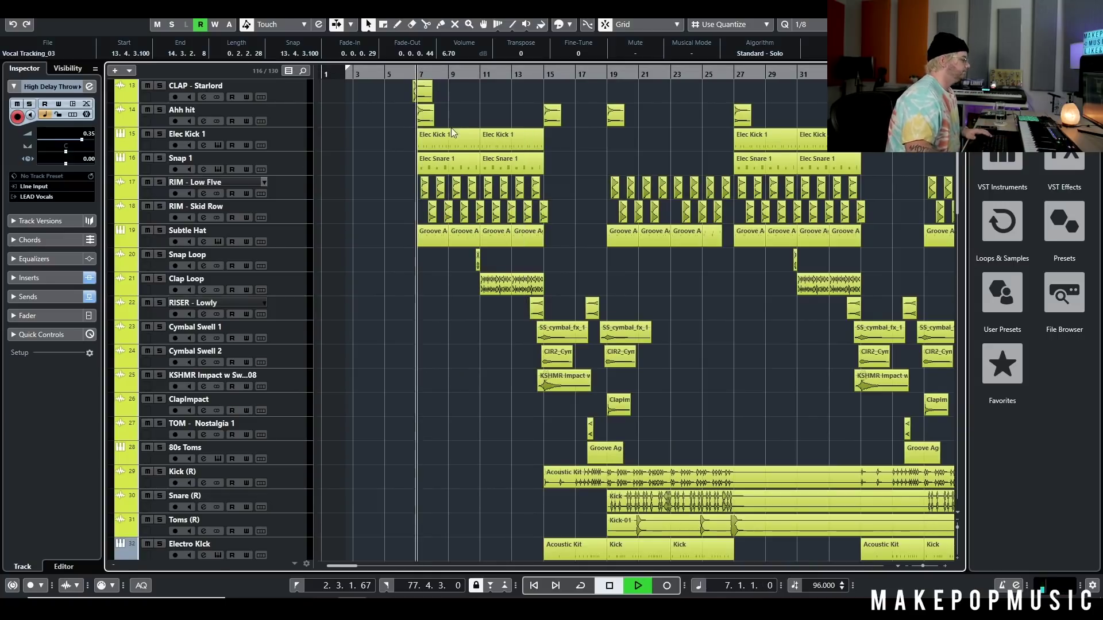
scroll(451, 127, down, 10)
scroll(463, 151, down, 3)
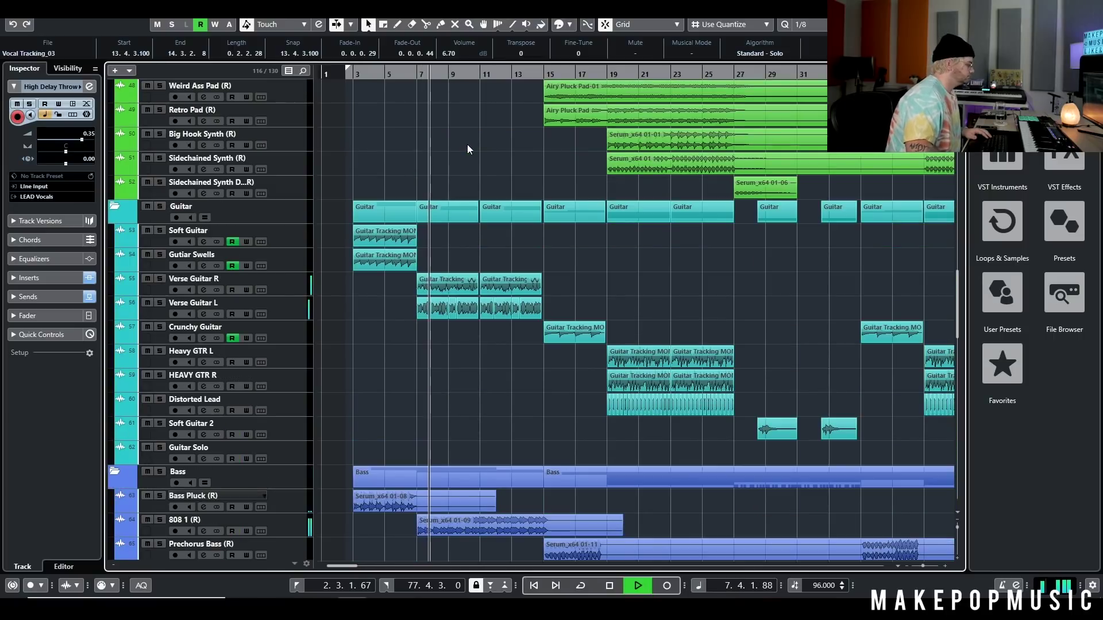
scroll(471, 141, down, 5)
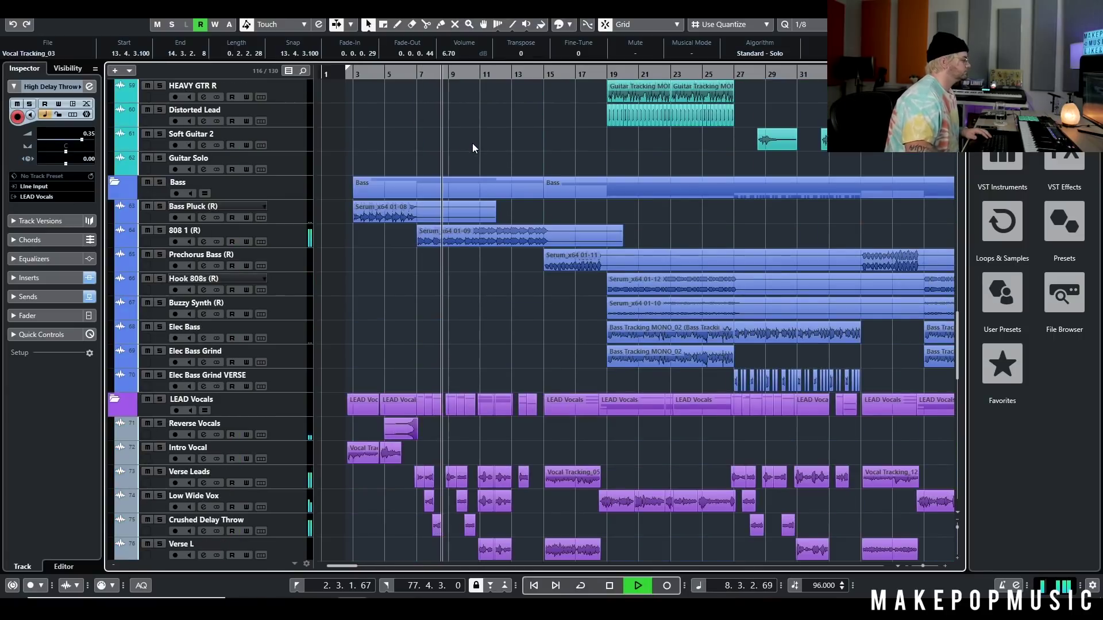
scroll(470, 150, up, 8)
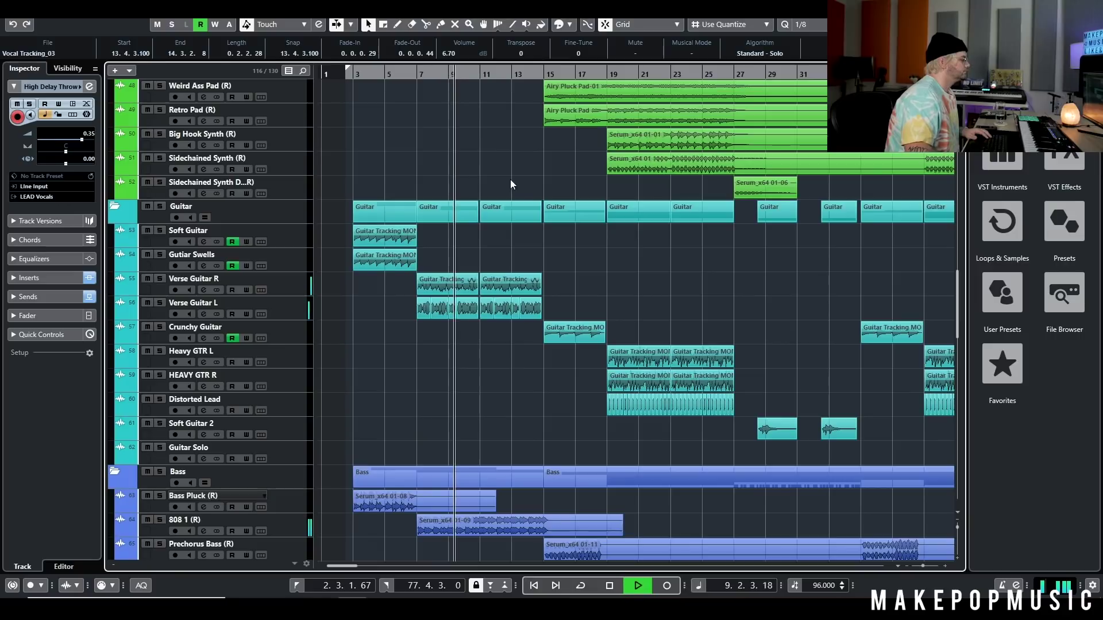
key(space)
Solo the Drums folder, play it from 13.2.1 into bar 16 while examining the transition effects, stop, and deselect the clip
scroll(521, 141, up, 15)
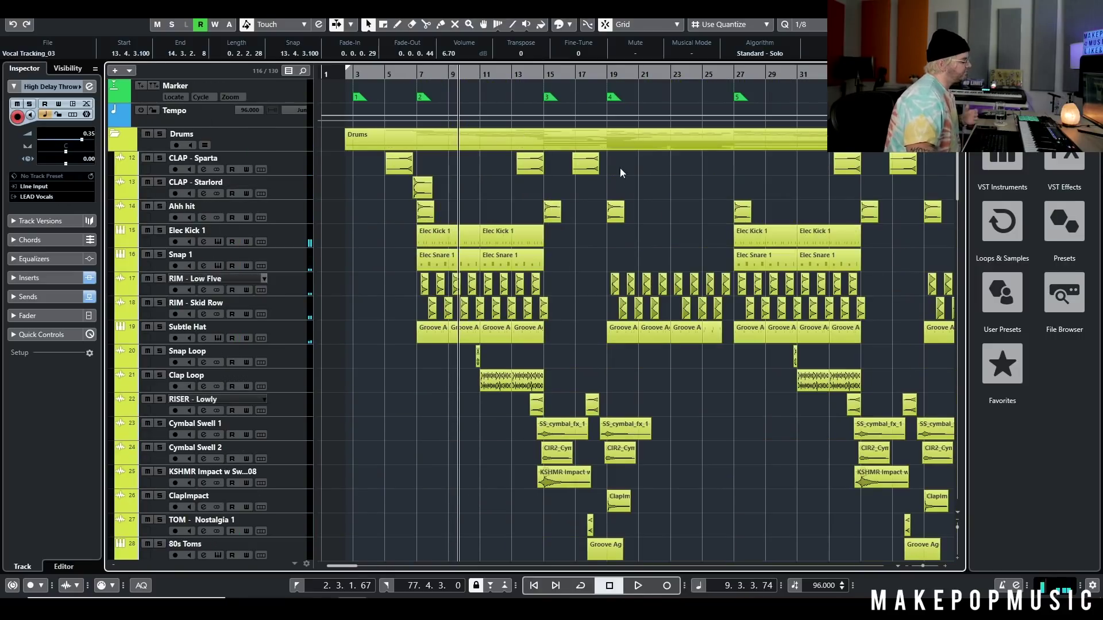
scroll(567, 220, up, 5)
click(418, 73)
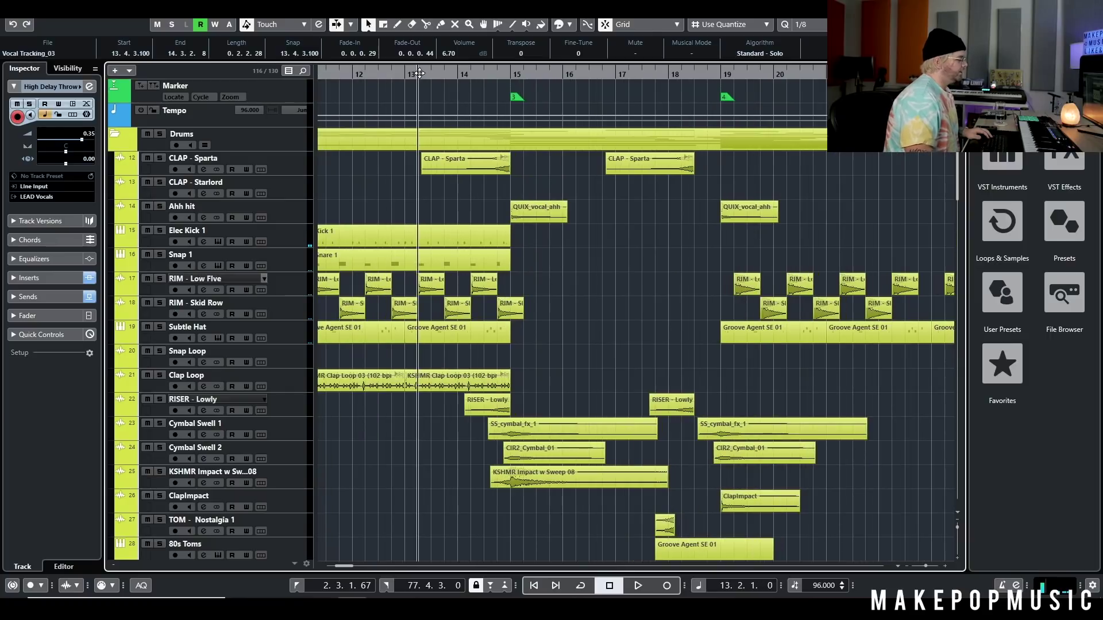
click(163, 146)
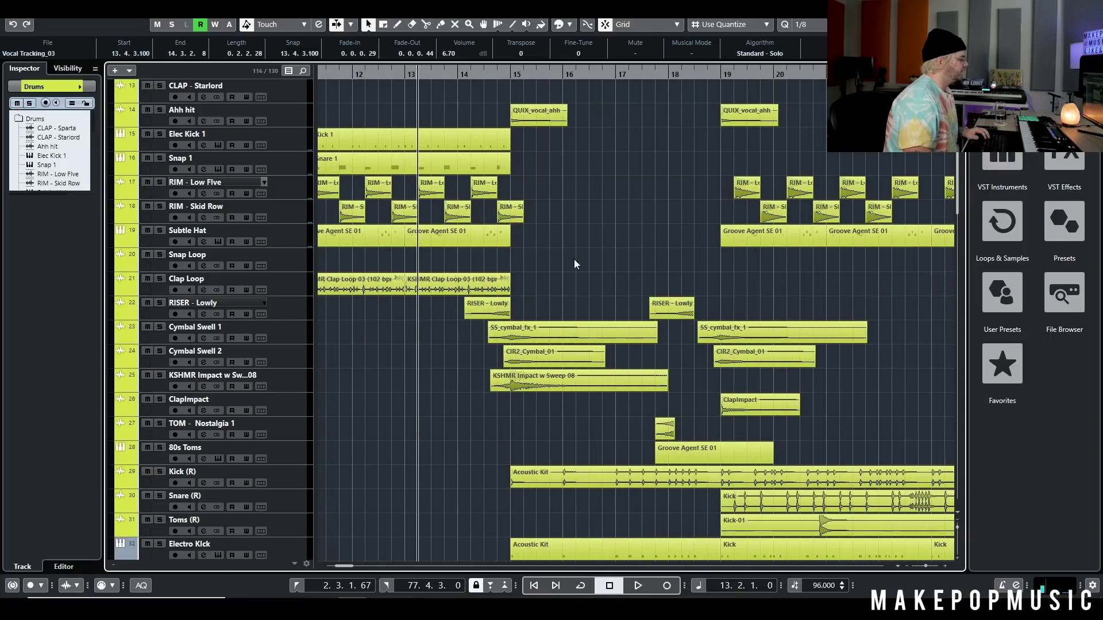
click(160, 135)
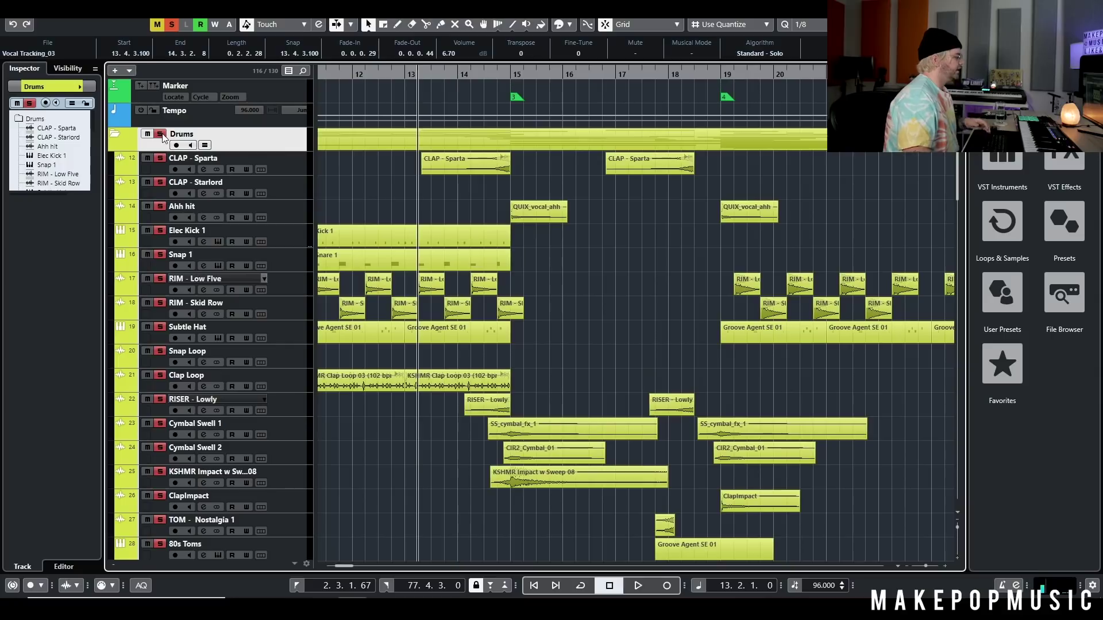
key(space)
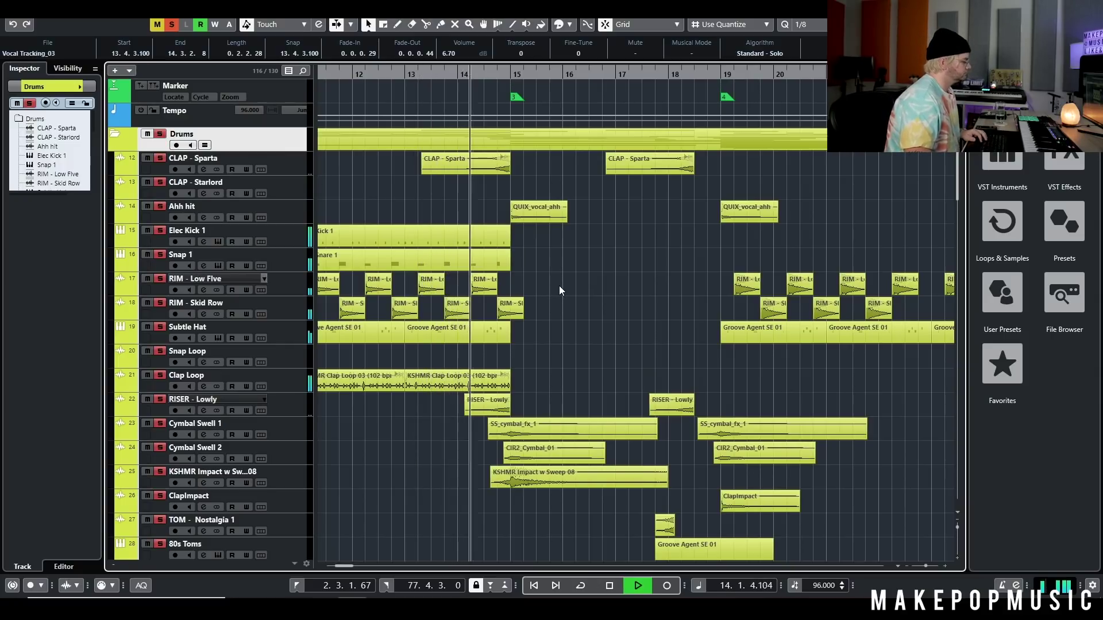
scroll(558, 285, down, 4)
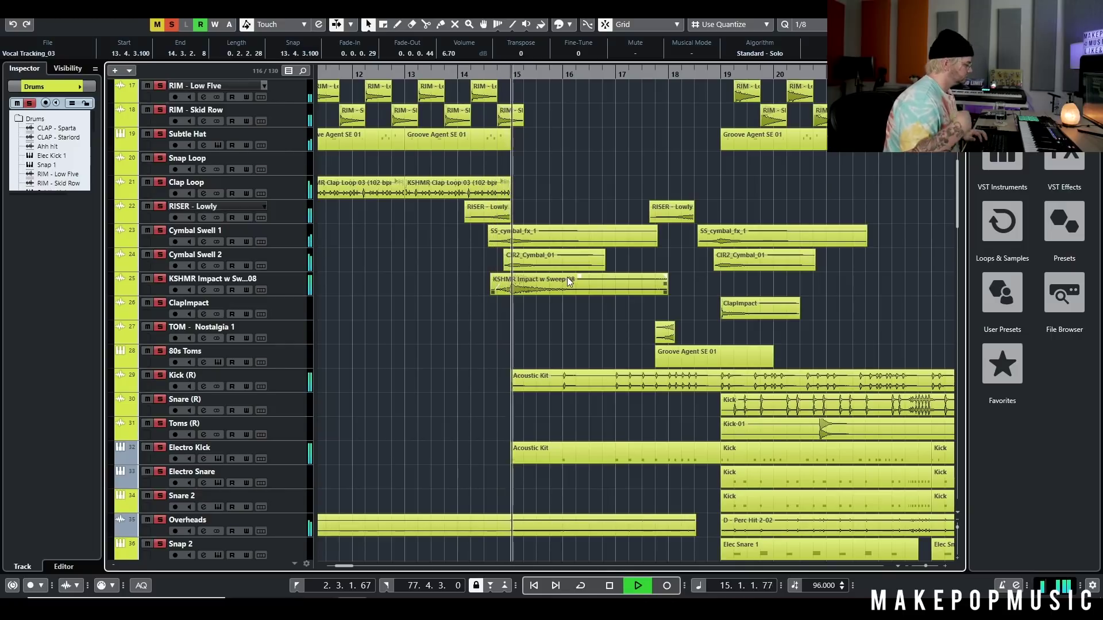
key(space)
click(598, 334)
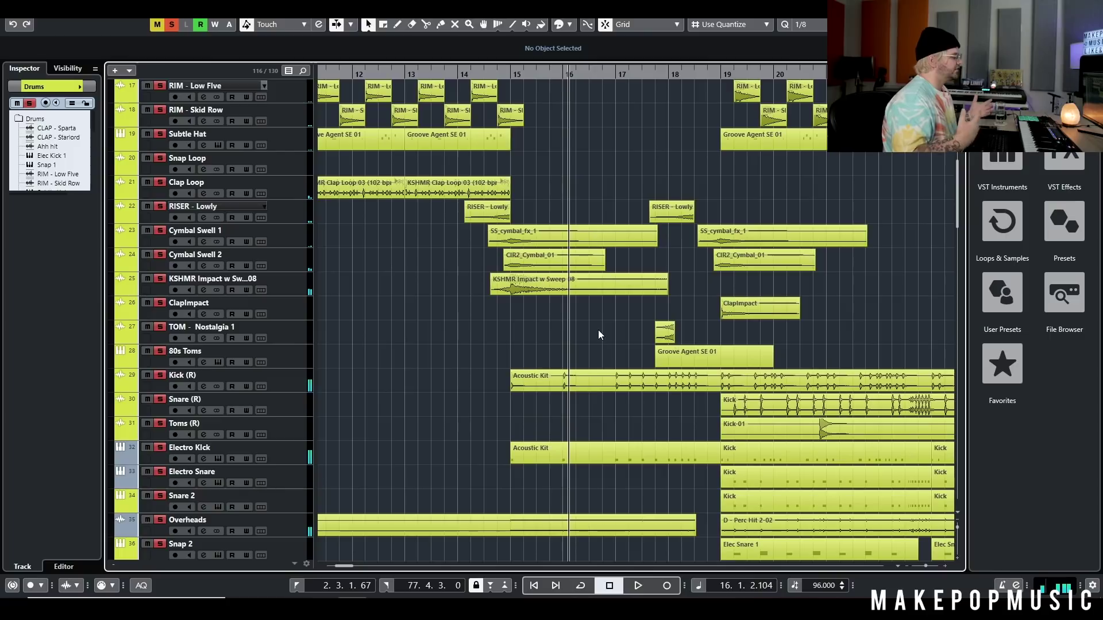
Replace the Drums folder solo with Kick (R) alone, play it from 14.4.1, and stop in bar 16
scroll(603, 336, down, 4)
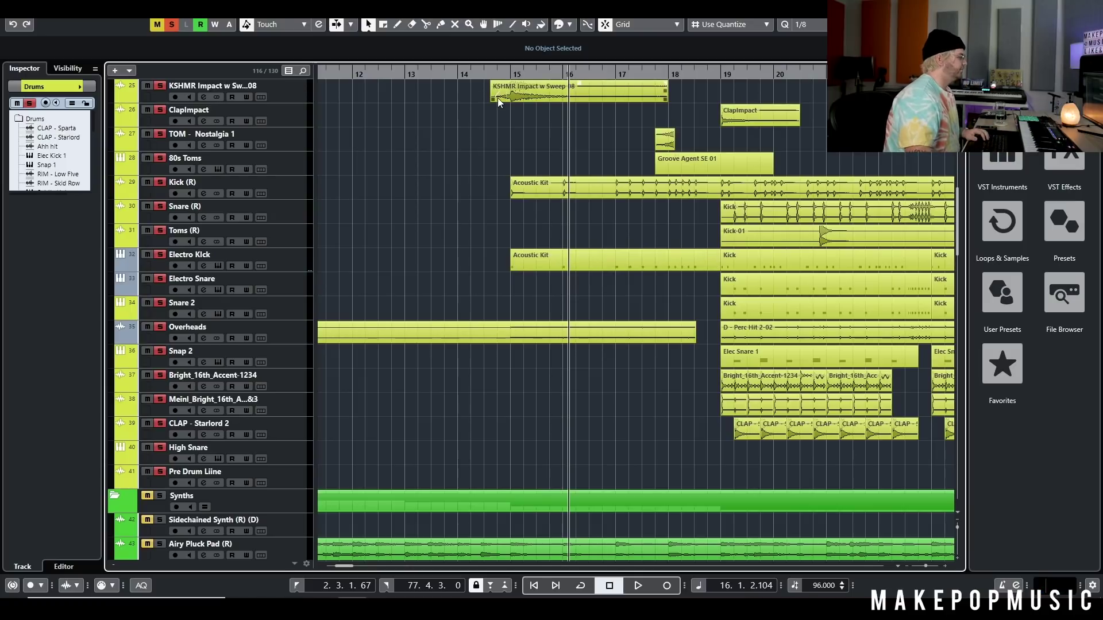
click(497, 71)
click(29, 103)
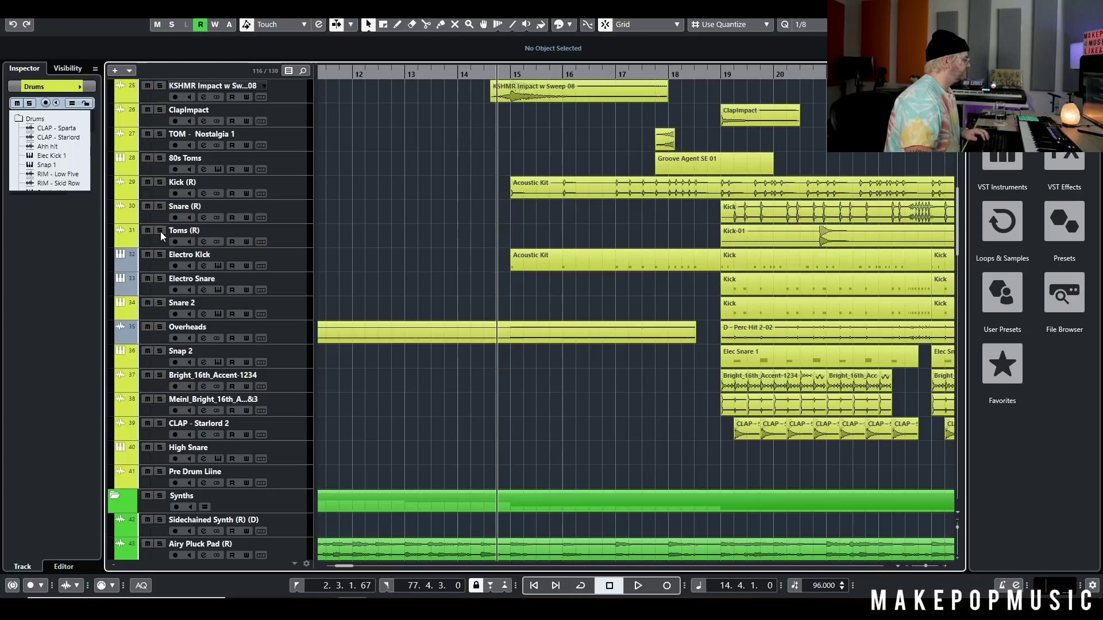
click(163, 183)
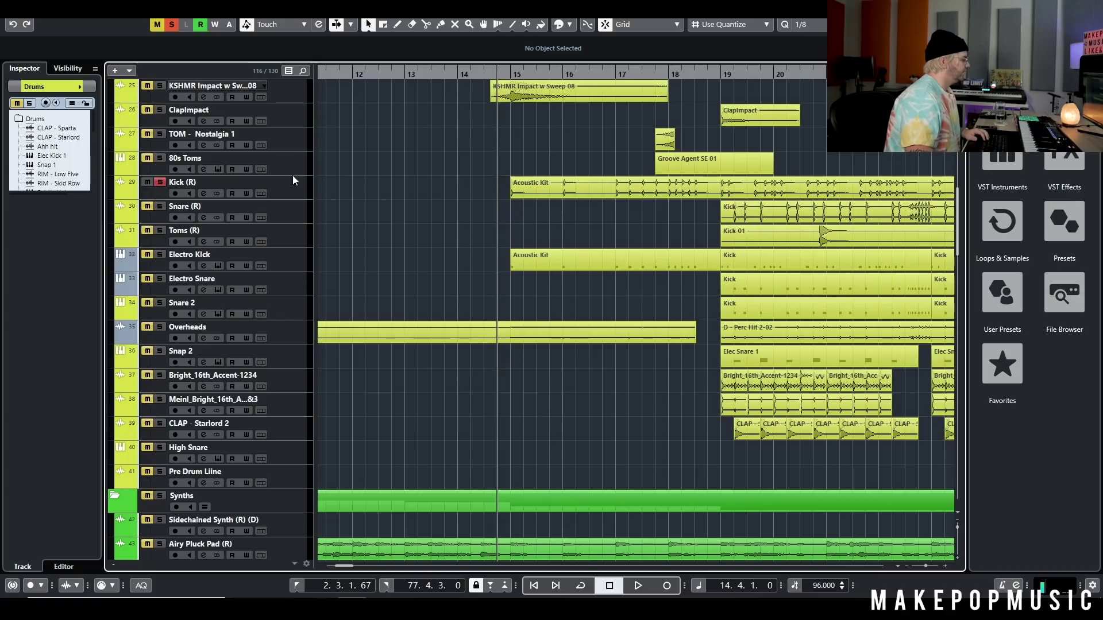
key(space)
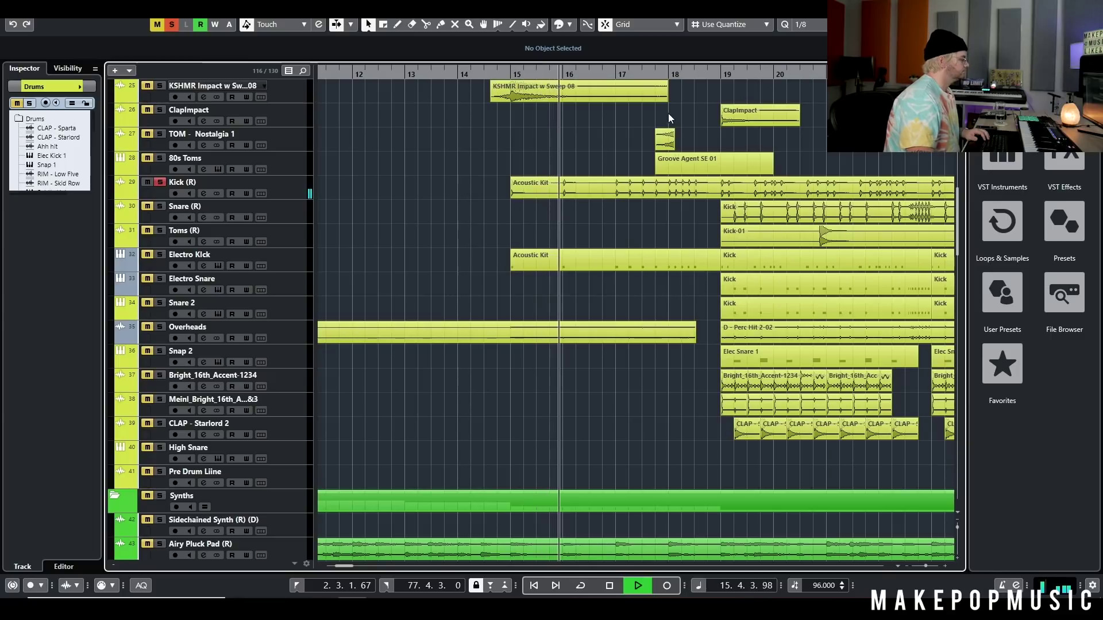
key(space)
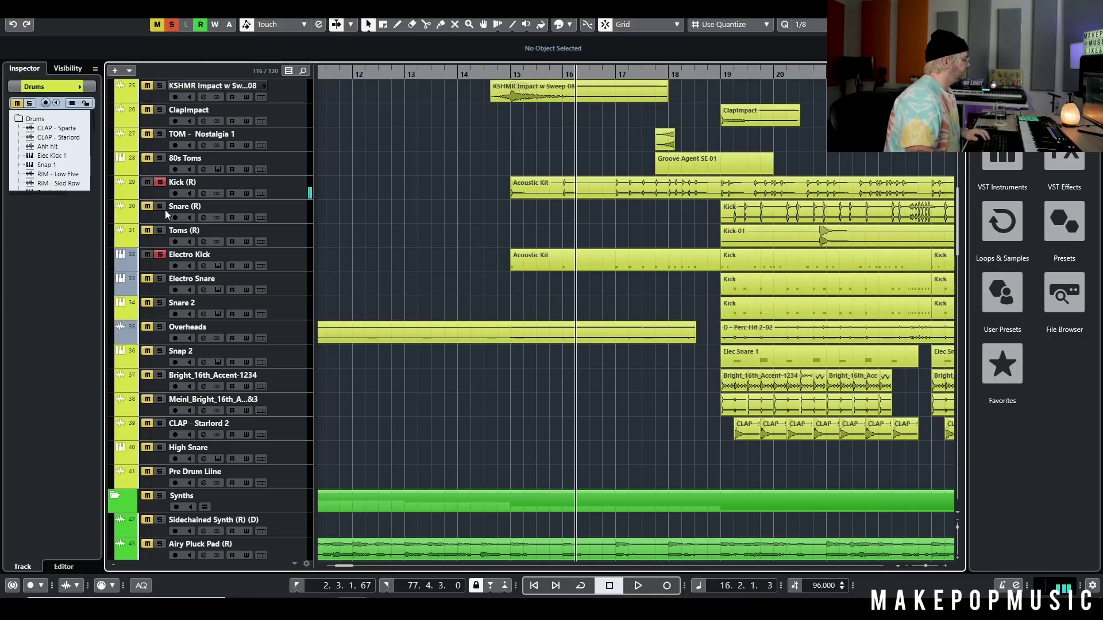
Play the soloed Electro Kick from 14.4.3, add Kick (R) to the solo during playback, and stop in bar 17
click(501, 75)
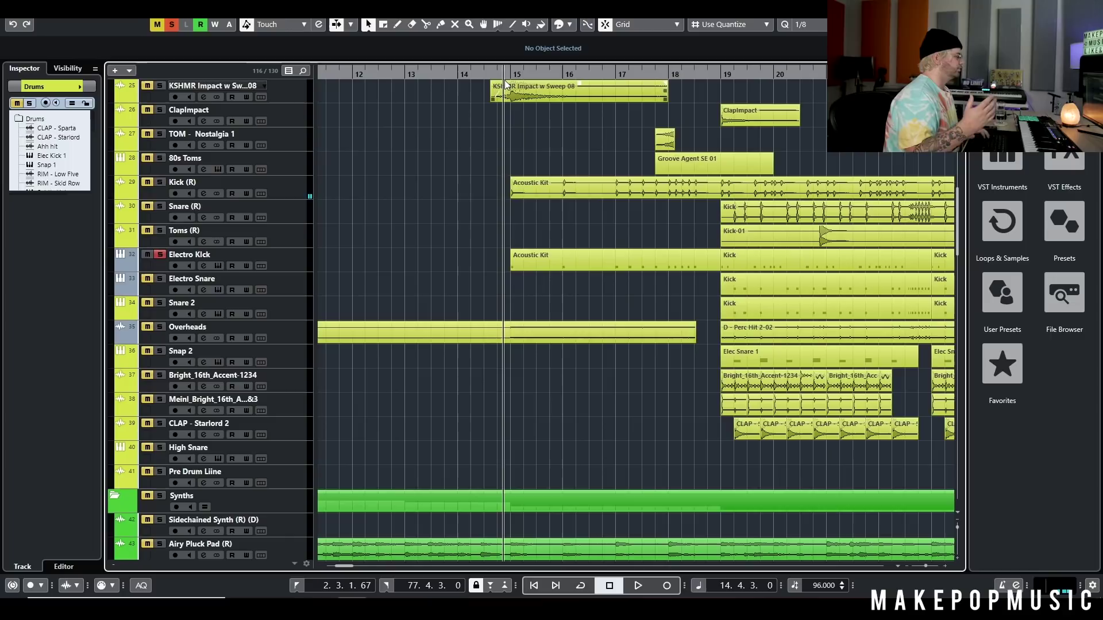
key(space)
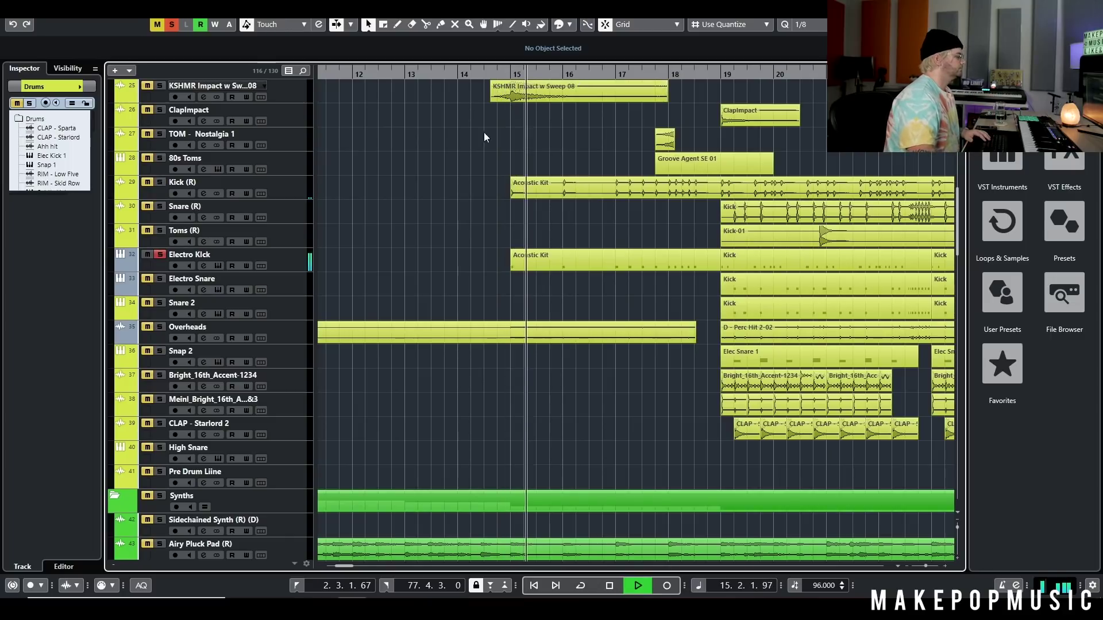
click(160, 183)
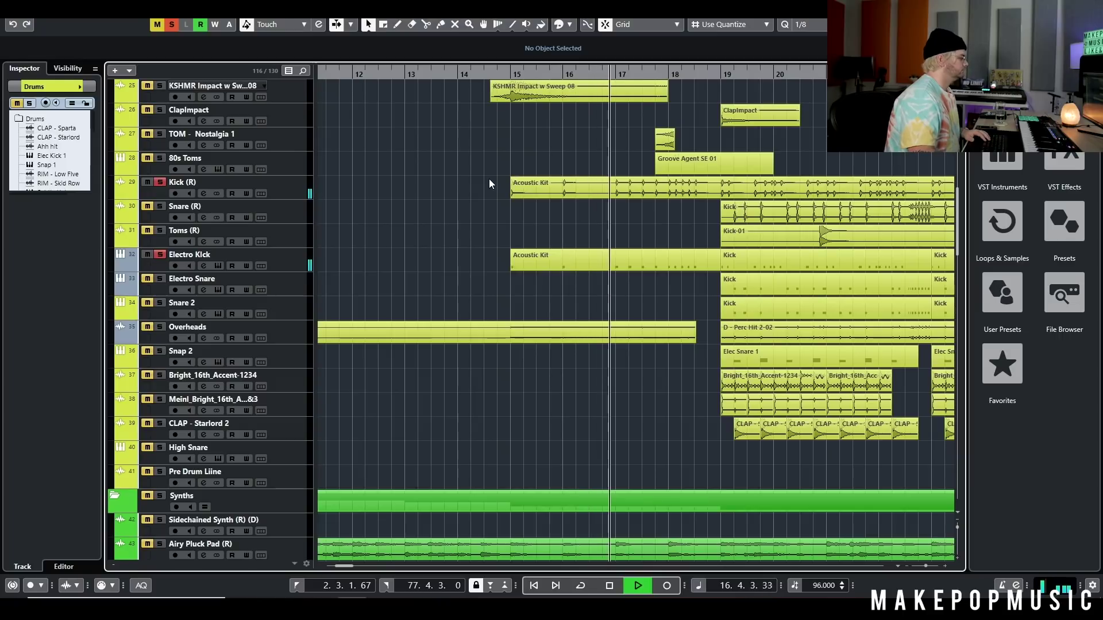
key(space)
Add Overheads to the two soloed kick tracks and play them from just before bar 15
click(159, 327)
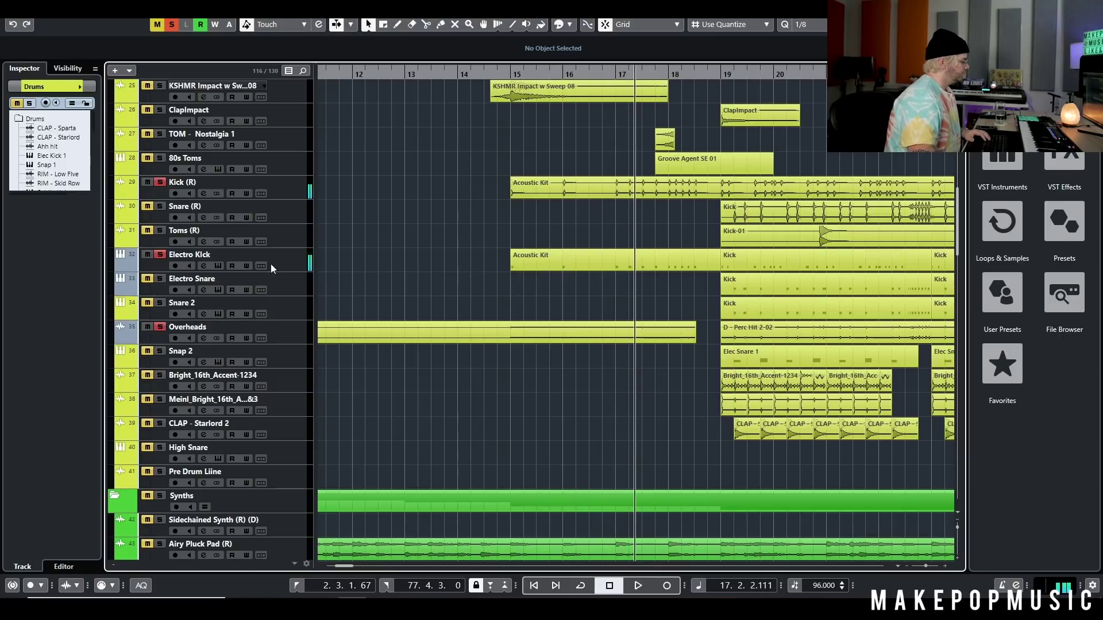
click(505, 71)
key(space)
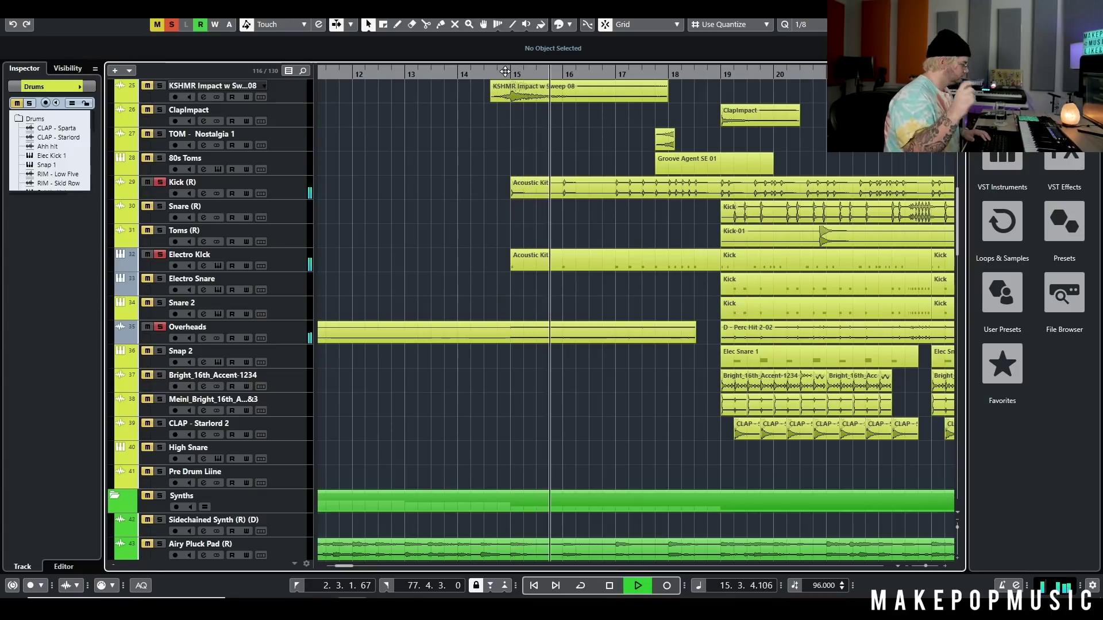
Solo the whole Drums folder during playback, examine its tracks through the transition, and stop in bar 19
scroll(650, 161, up, 5)
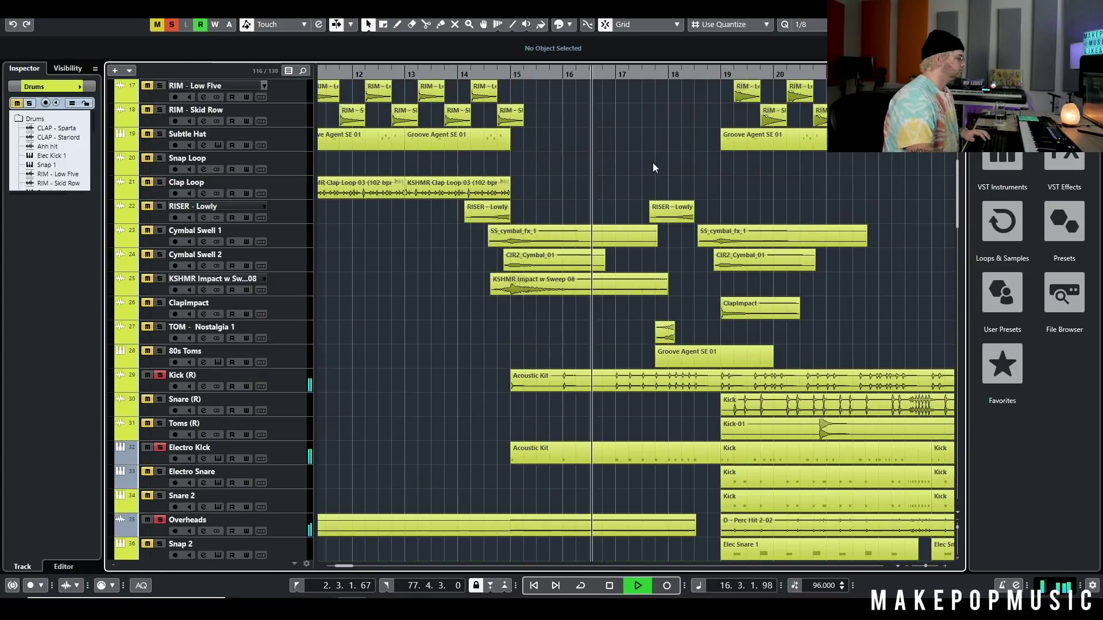
scroll(672, 186, up, 3)
scroll(440, 234, up, 10)
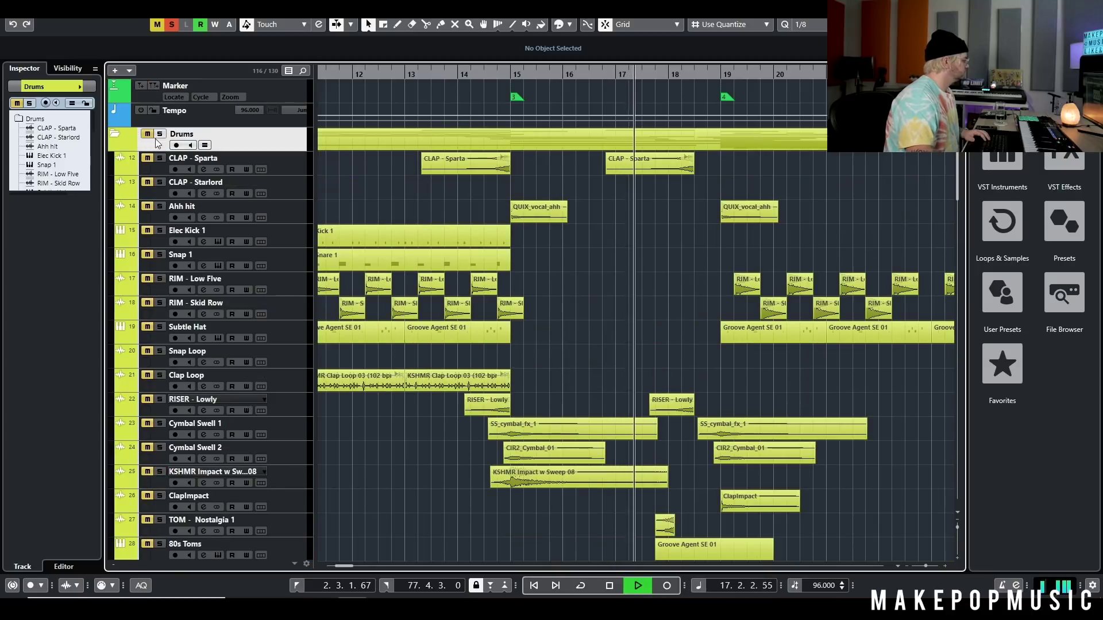
key(s)
scroll(691, 278, down, 12)
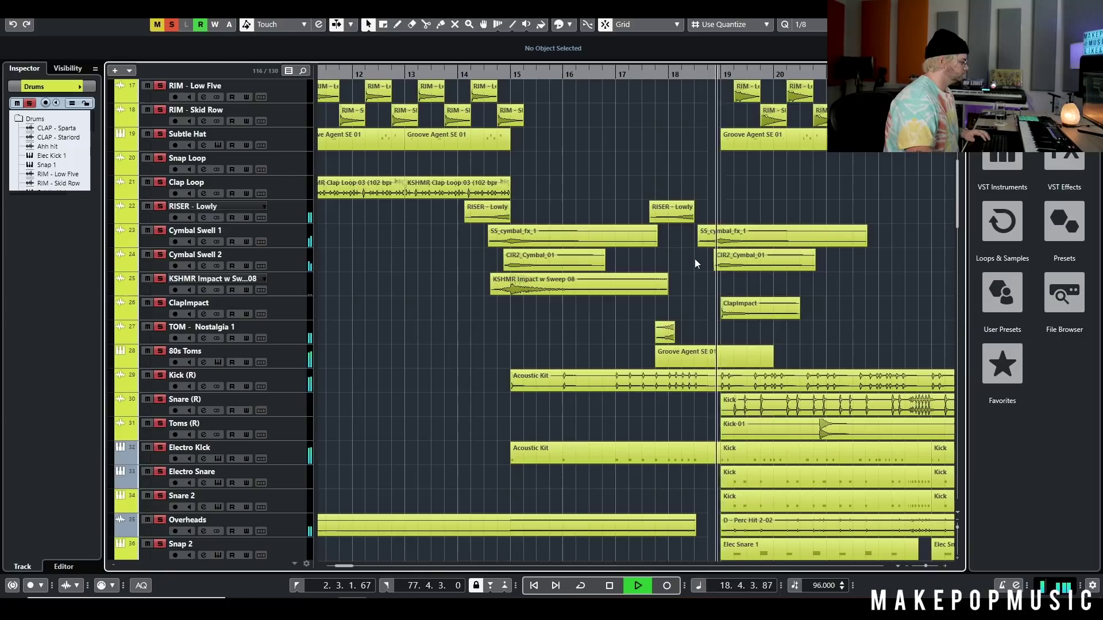
key(space)
Clear all mutes and solos, solo the 80s Toms track, and play its fill around bar 18
scroll(669, 183, up, 10)
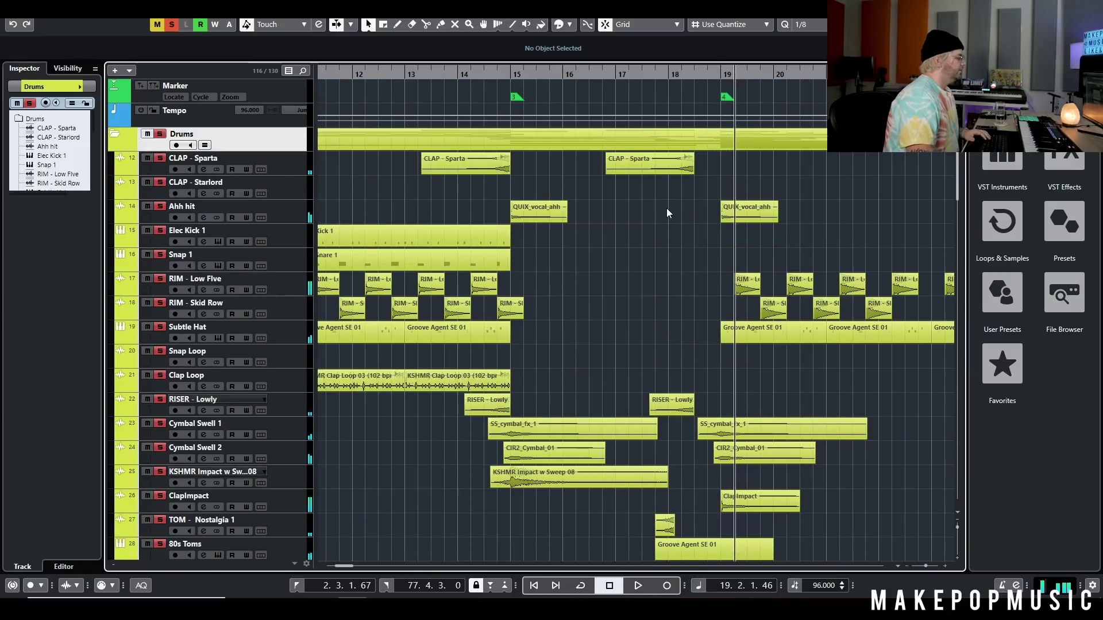
scroll(666, 208, down, 8)
scroll(680, 241, down, 5)
ctrl+scroll(693, 277, up, 2)
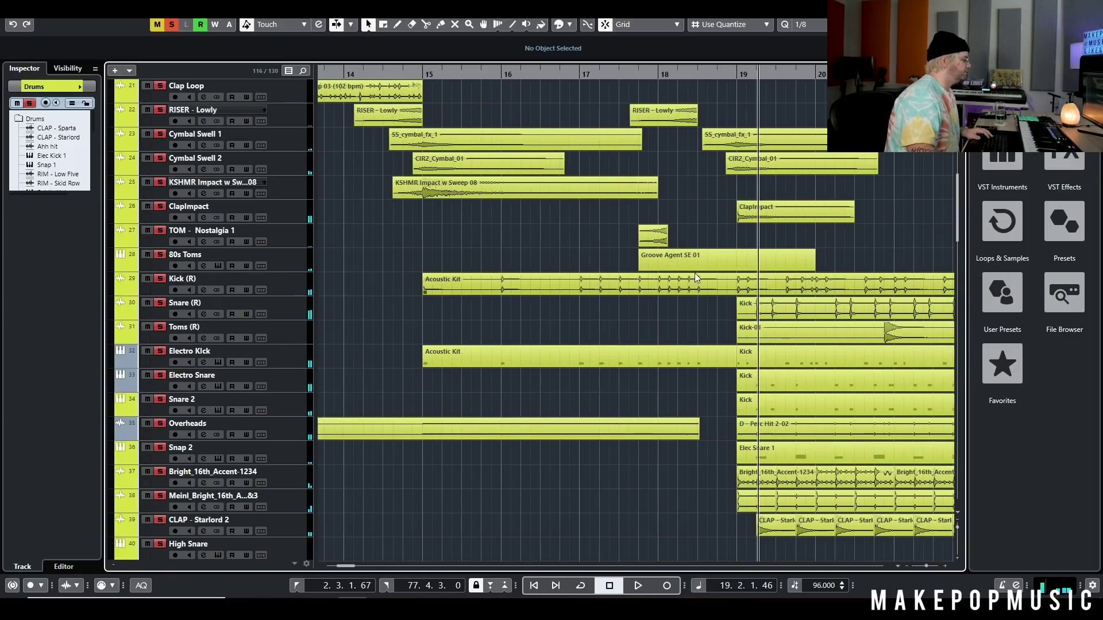
click(157, 24)
click(171, 24)
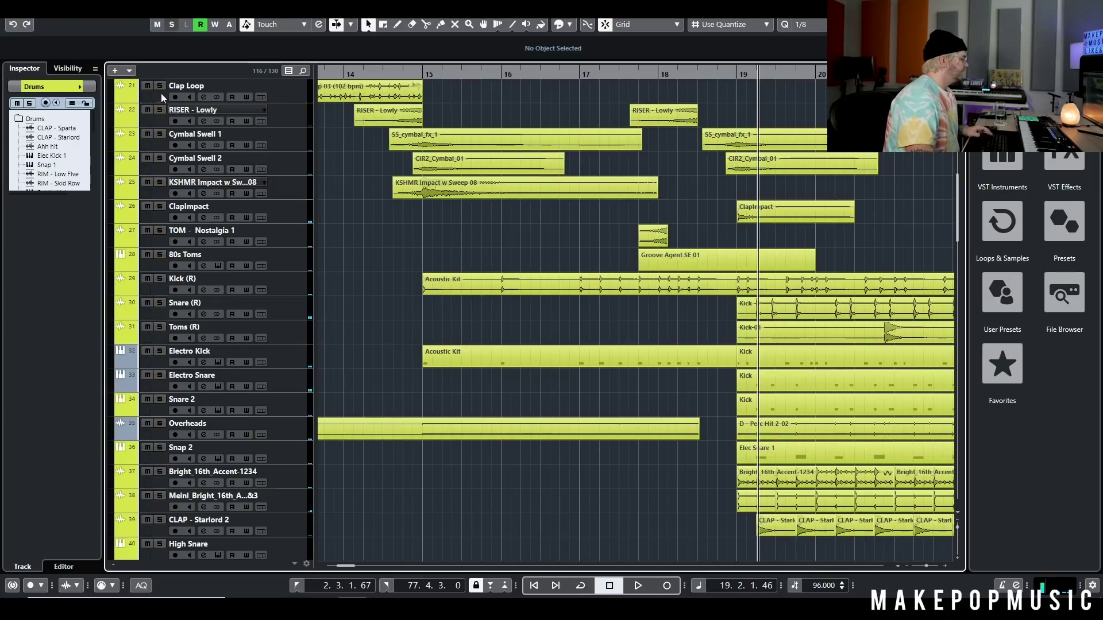
click(160, 255)
click(659, 73)
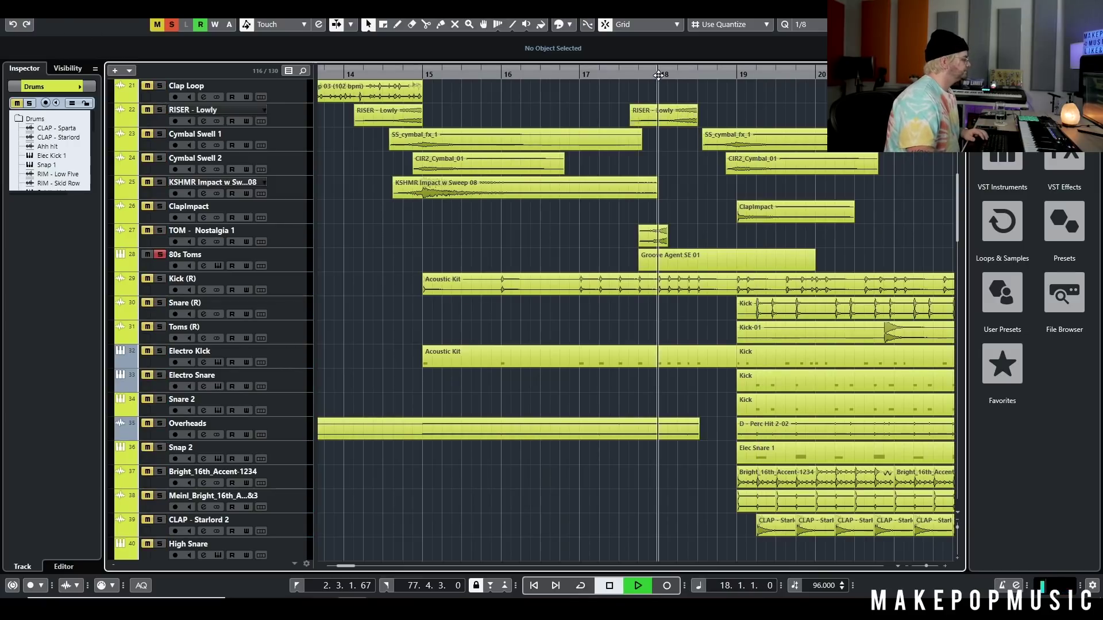
key(space)
key(space)
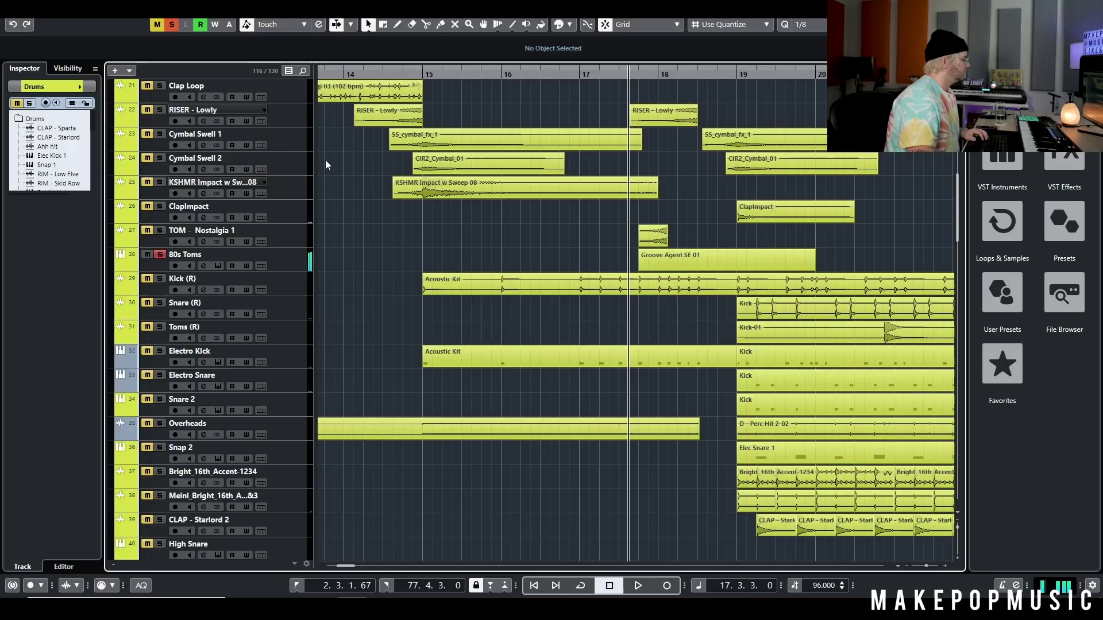
Add TOM - Nostalgia 1 to the 80s Toms solo, play both from 17.3.3, stop in bar 18, and clear all mutes and solos
click(160, 231)
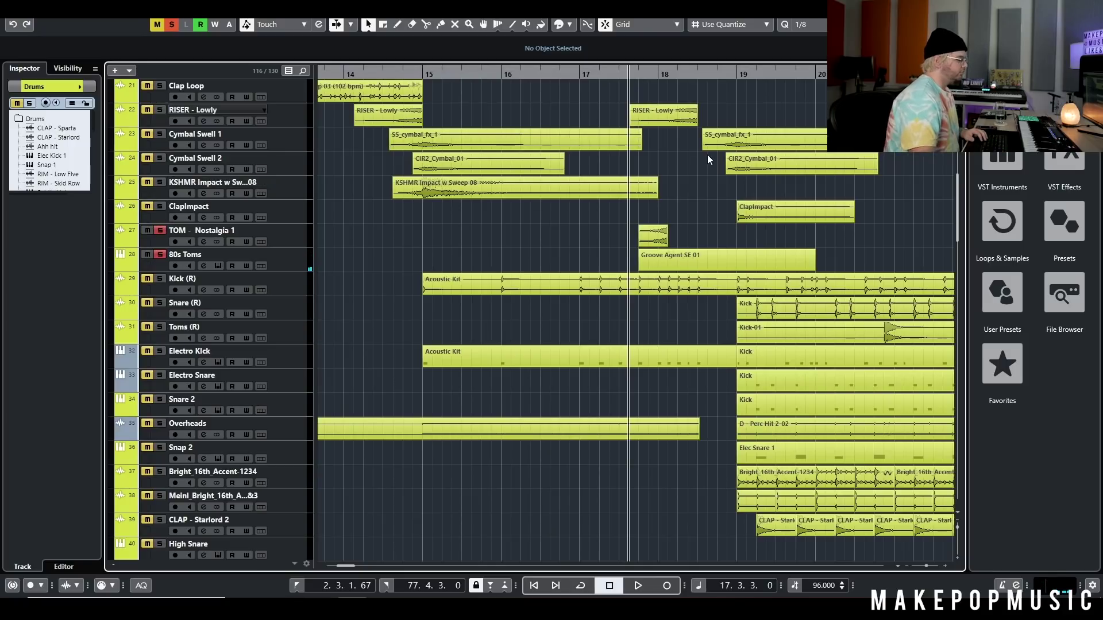
key(space)
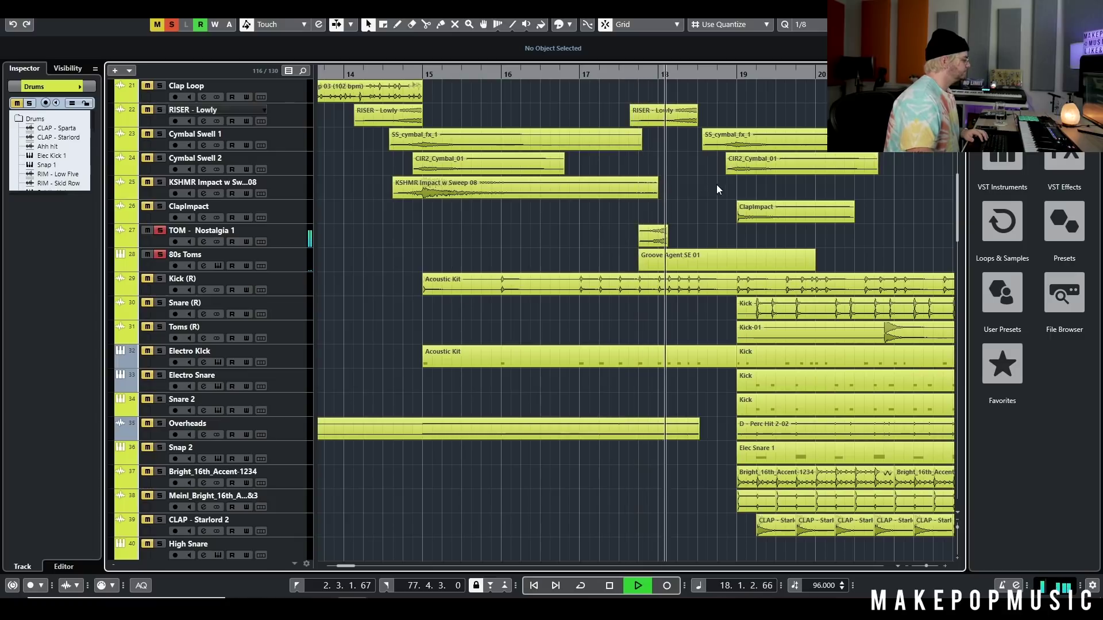
key(space)
click(157, 24)
click(170, 25)
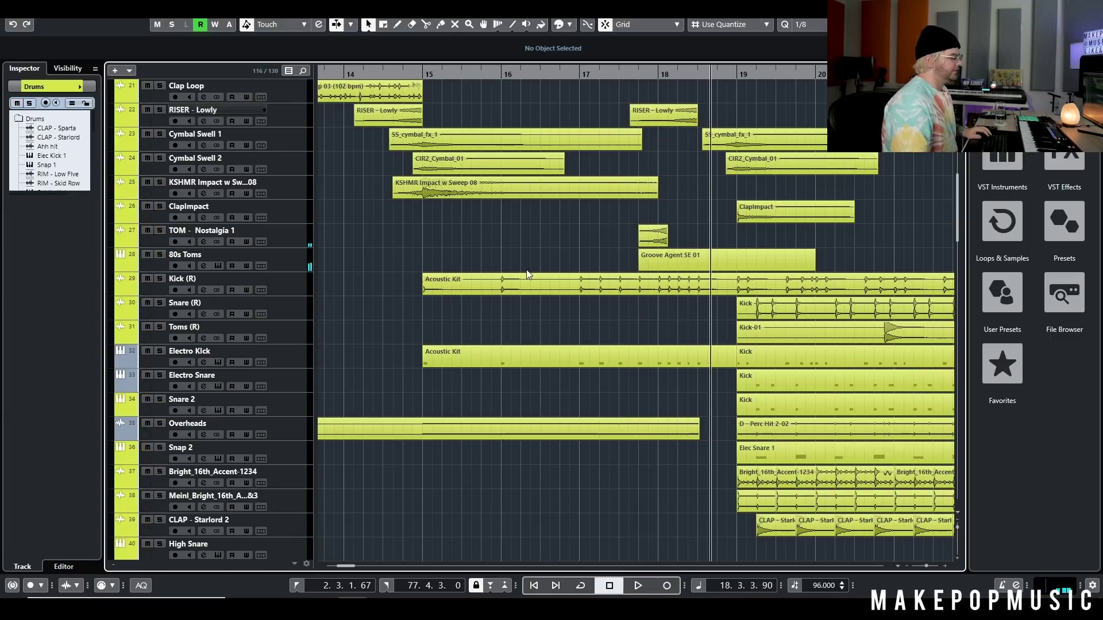
Play the full mix from bar 17 through the tom fill and stop at the end of bar 18
scroll(529, 275, down, 2)
click(592, 74)
key(space)
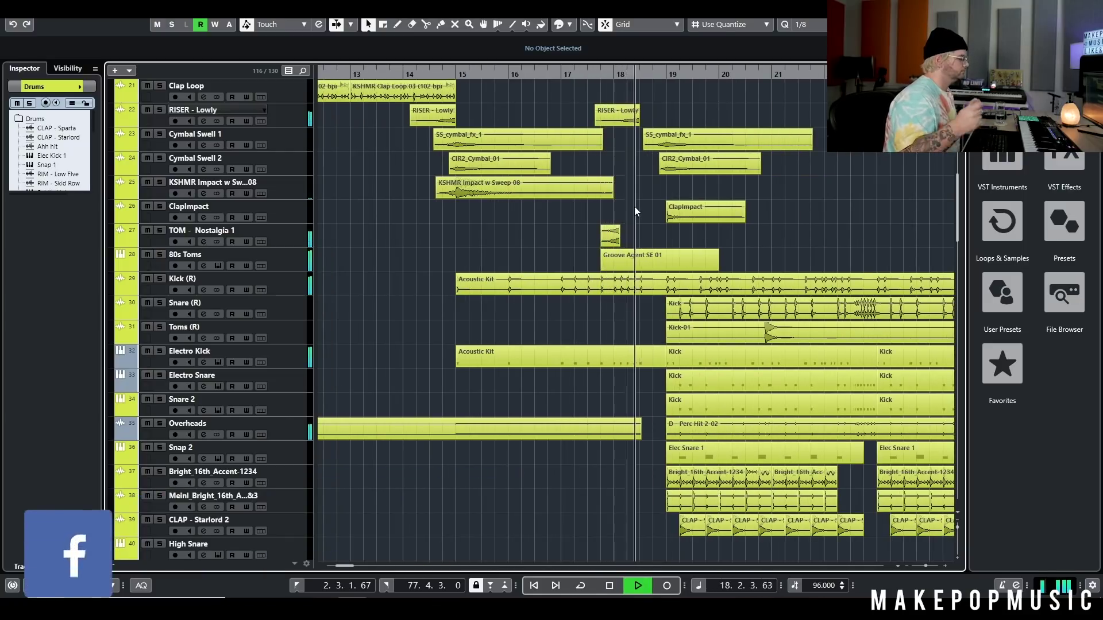
key(space)
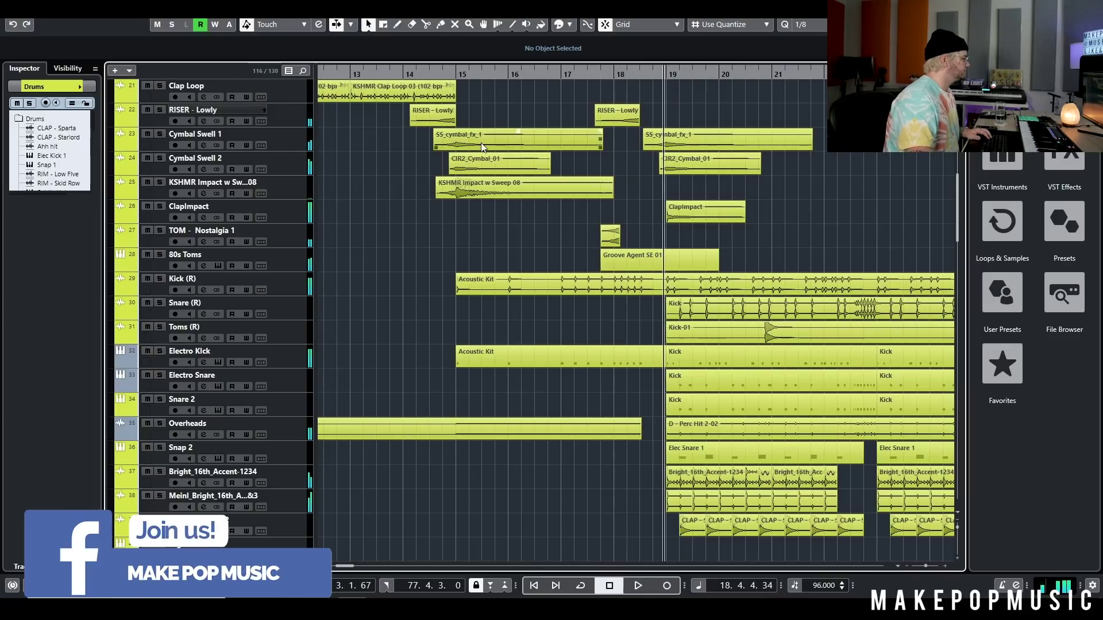
Solo Airy Pluck Pad, bubbly Plucks and Spooky Pad, play them from 14.4.3, and stop in bar 16
scroll(474, 160, down, 5)
scroll(520, 155, up, 2)
click(449, 74)
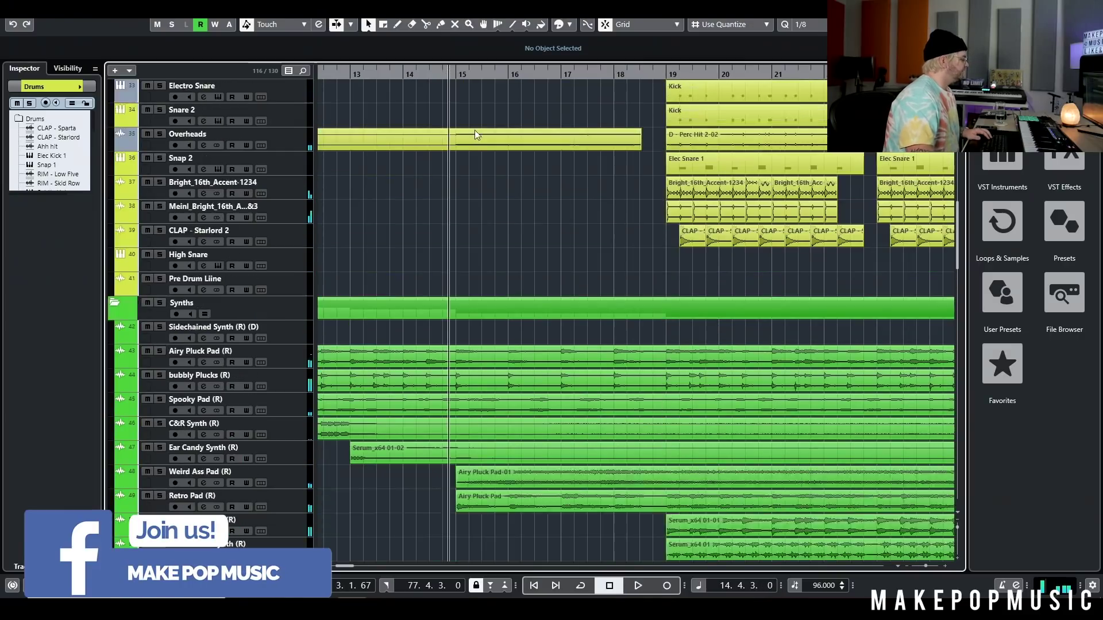
scroll(474, 130, down, 2)
drag(161, 256, 161, 304)
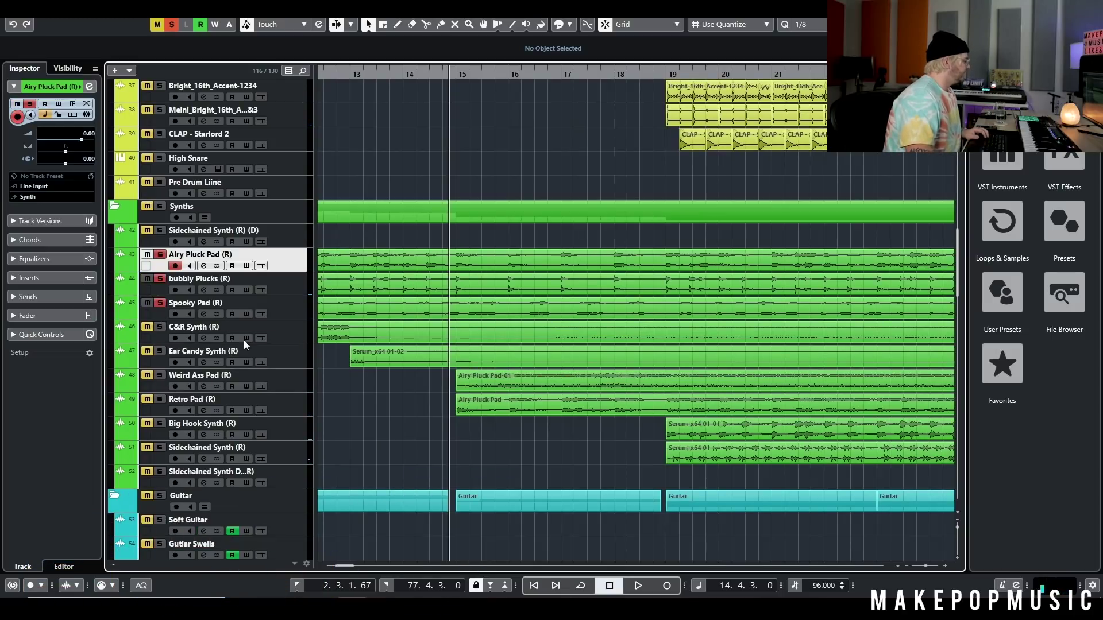
key(g)
key(h)
key(h)
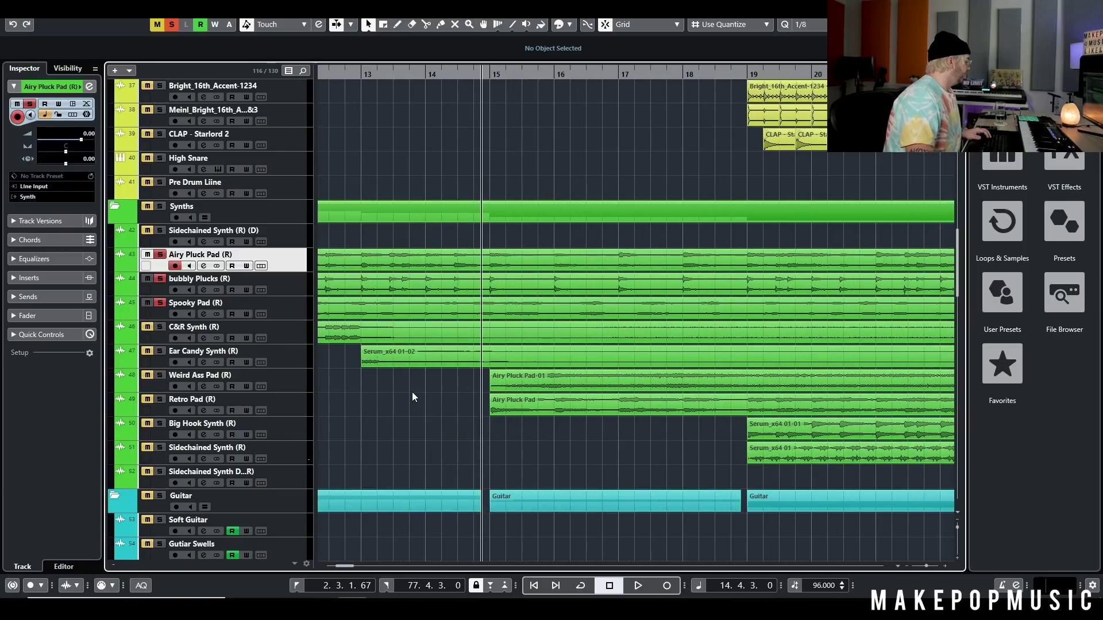
scroll(411, 391, down, 4)
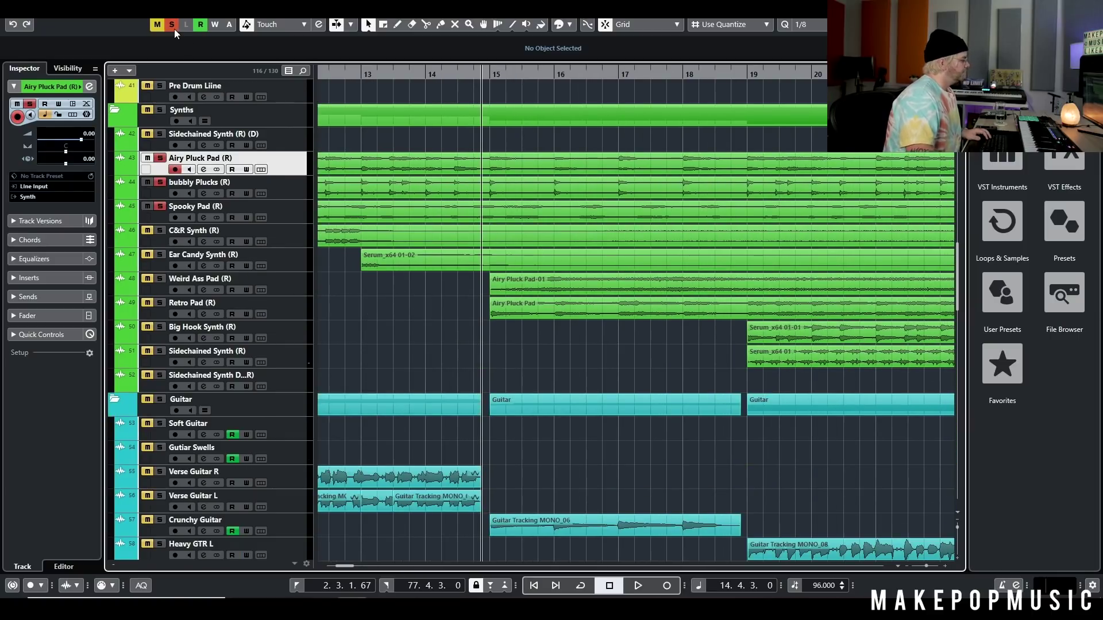
key(space)
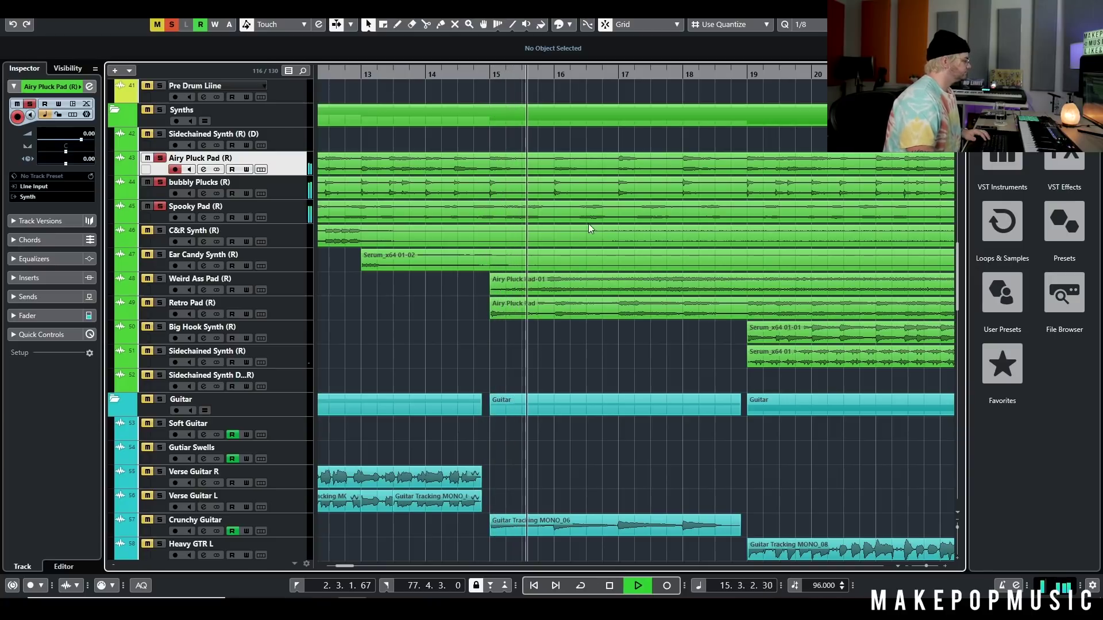
key(space)
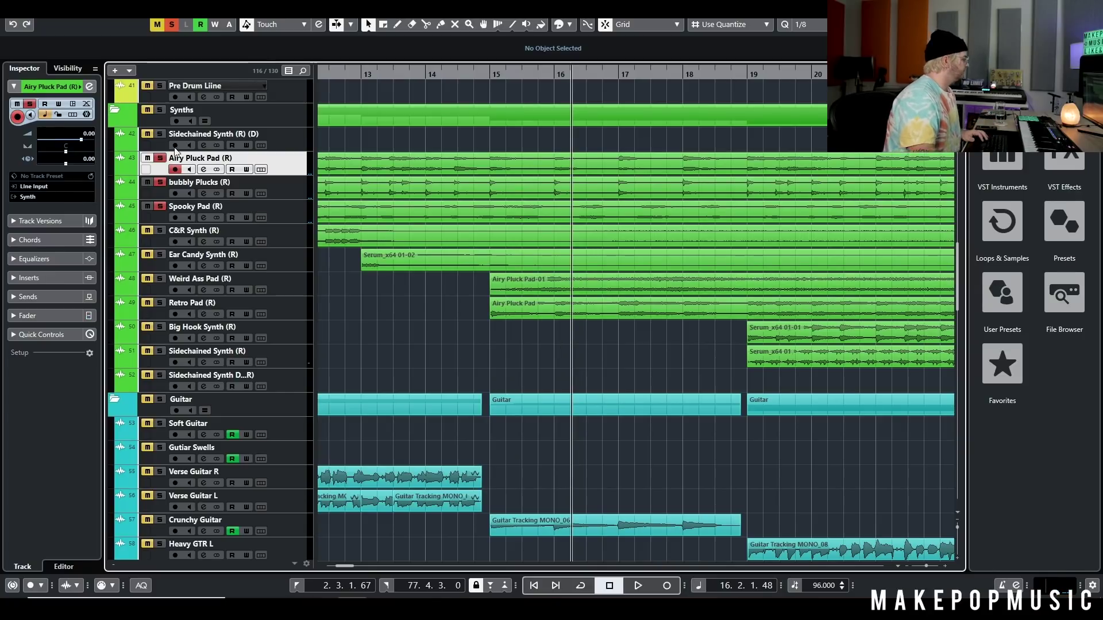
Clear the solos, play Weird Ass Pad alone from 15.1.1, add Spooky Pad, bubbly Plucks and Airy Pluck Pad to the solo, and stop in bar 17
click(171, 25)
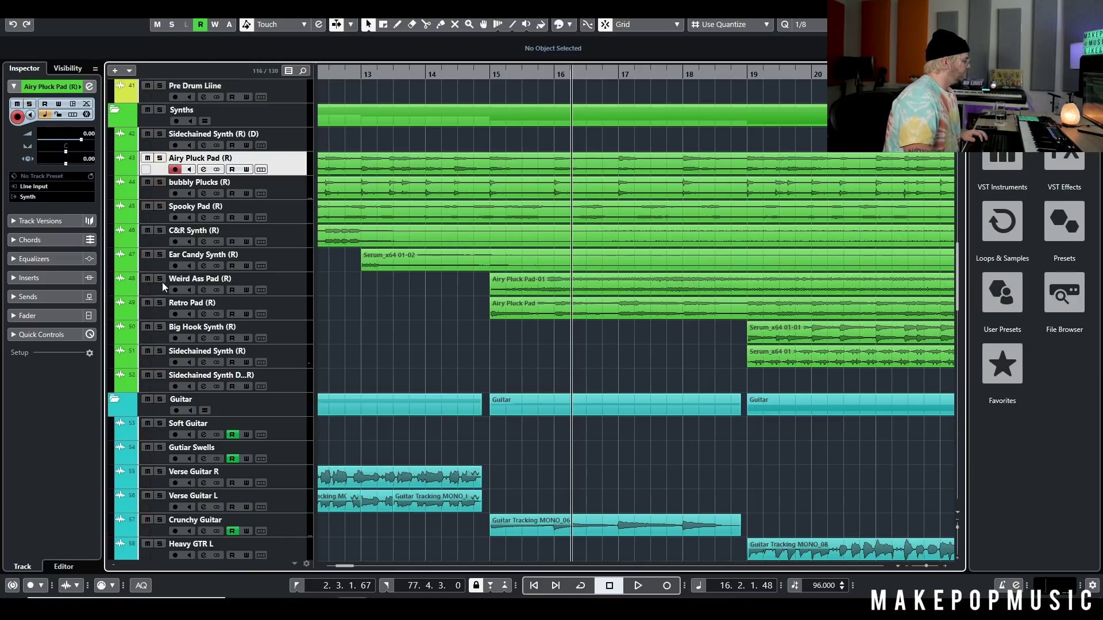
click(160, 279)
click(486, 70)
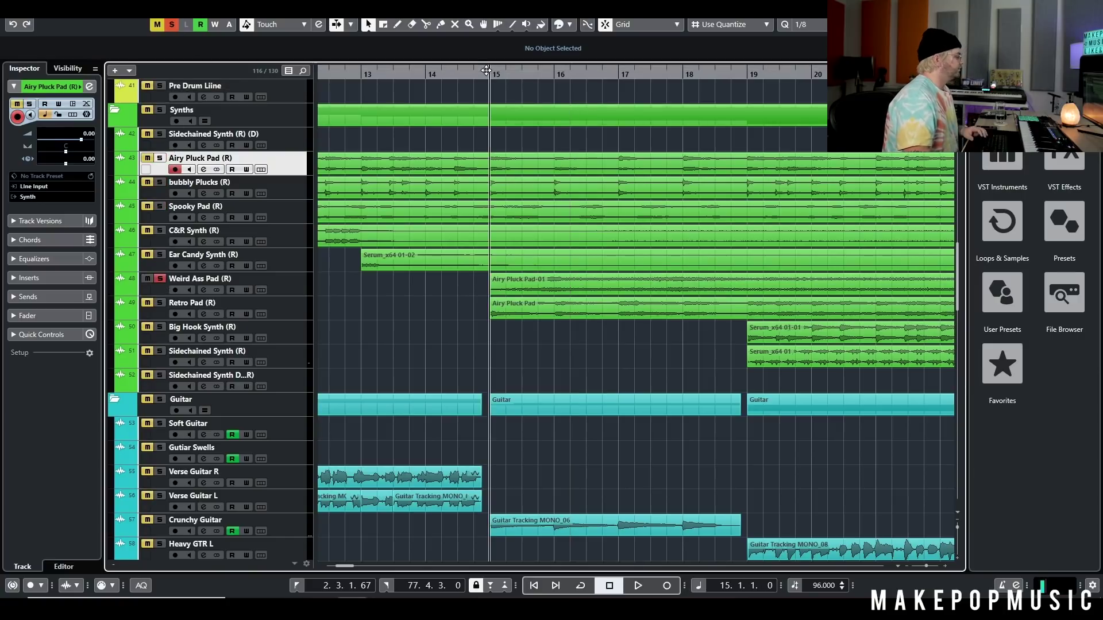
key(space)
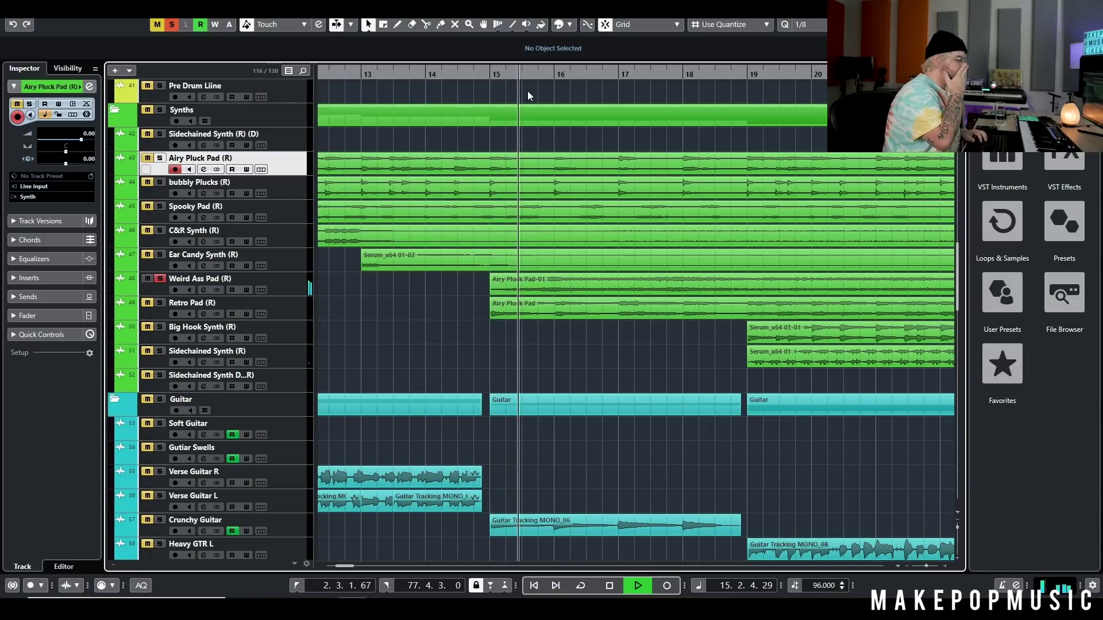
click(160, 206)
click(160, 182)
click(160, 158)
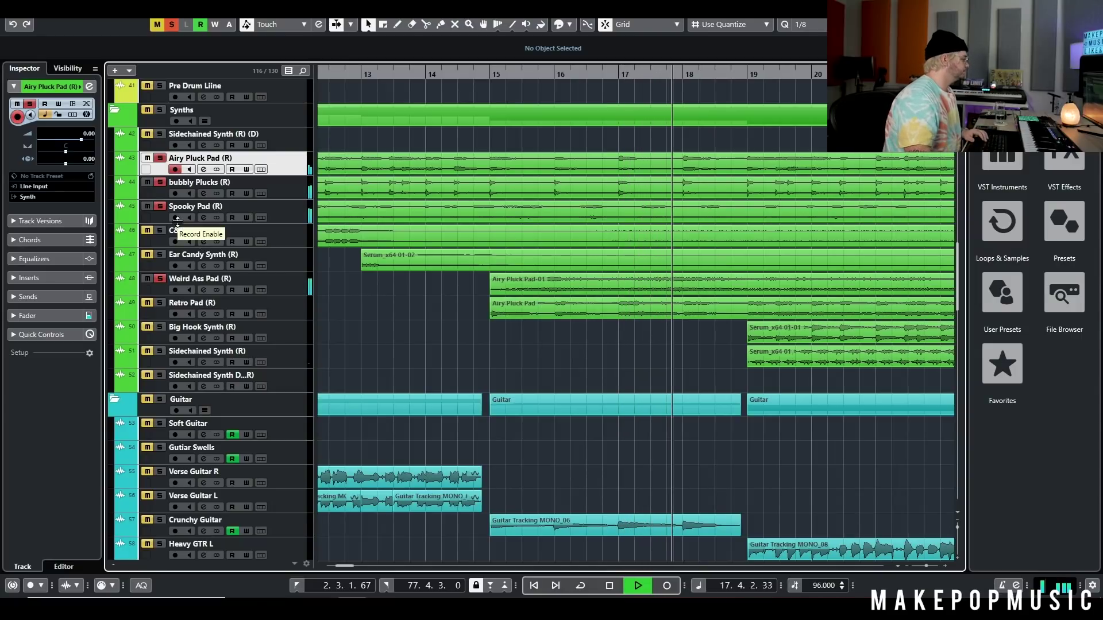
key(space)
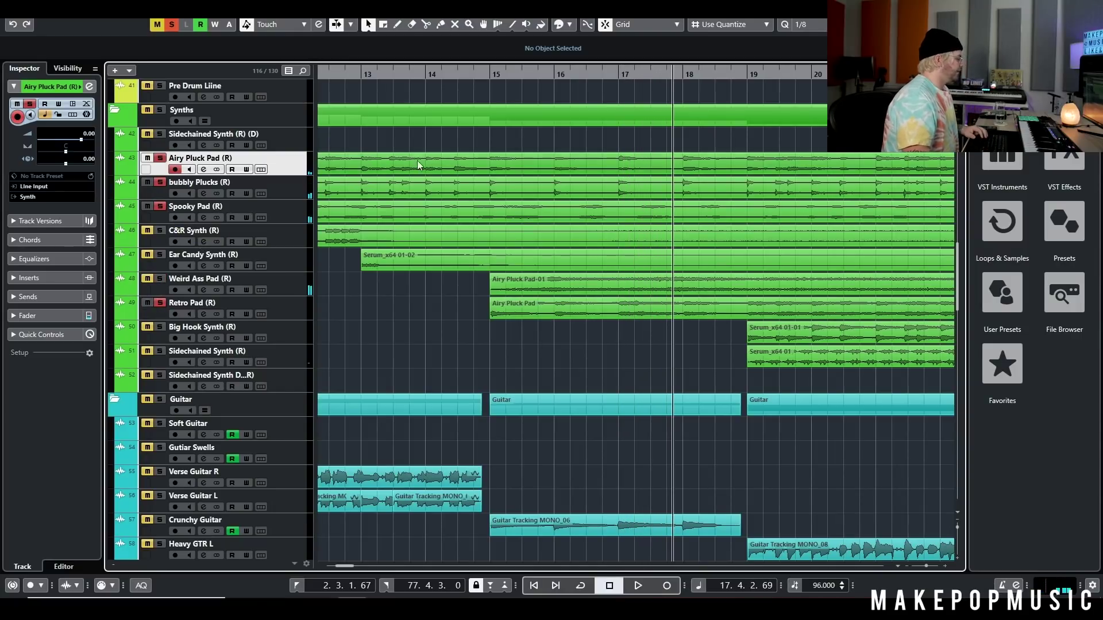
Play the soloed Airy Pluck Pad, bubbly Plucks, Spooky Pad and Retro Pad from bar 15, and stop in bar 17
double_click(493, 73)
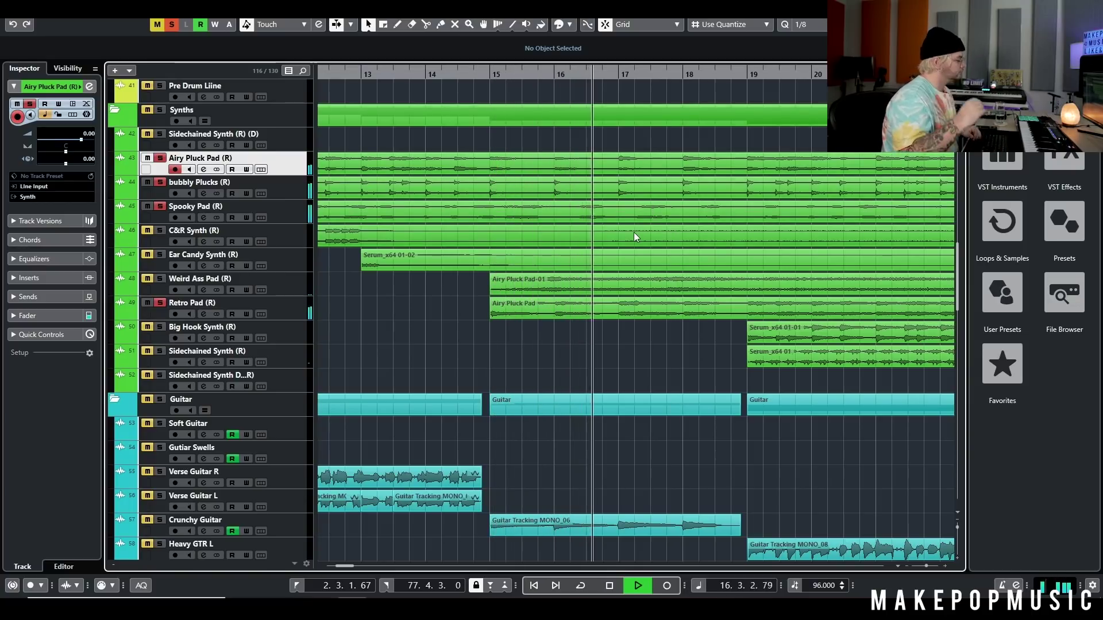
key(space)
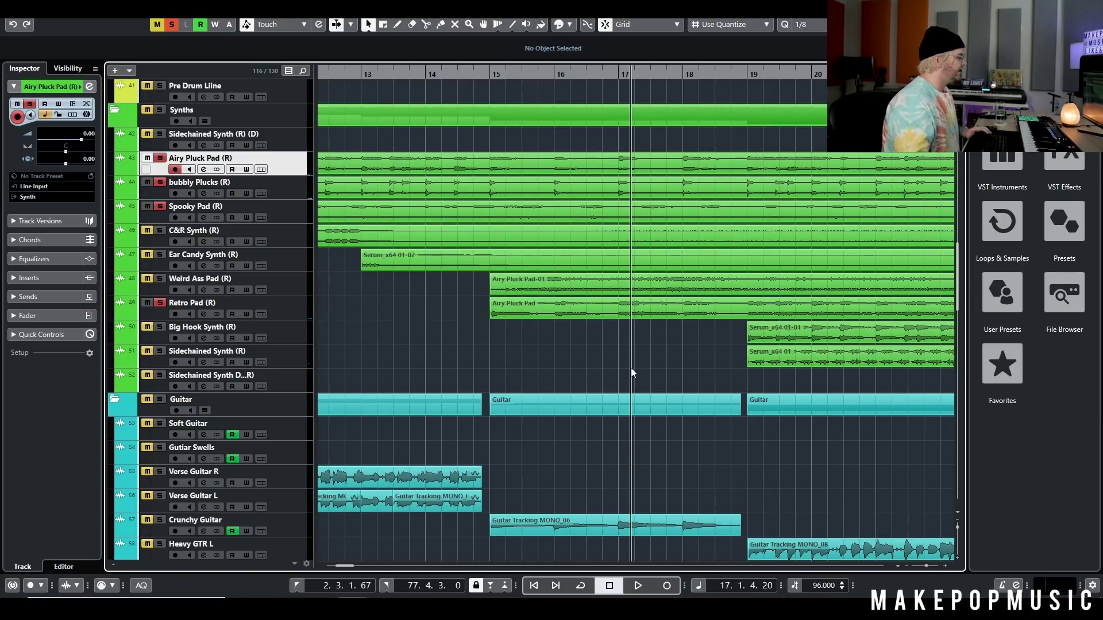
scroll(615, 366, down, 2)
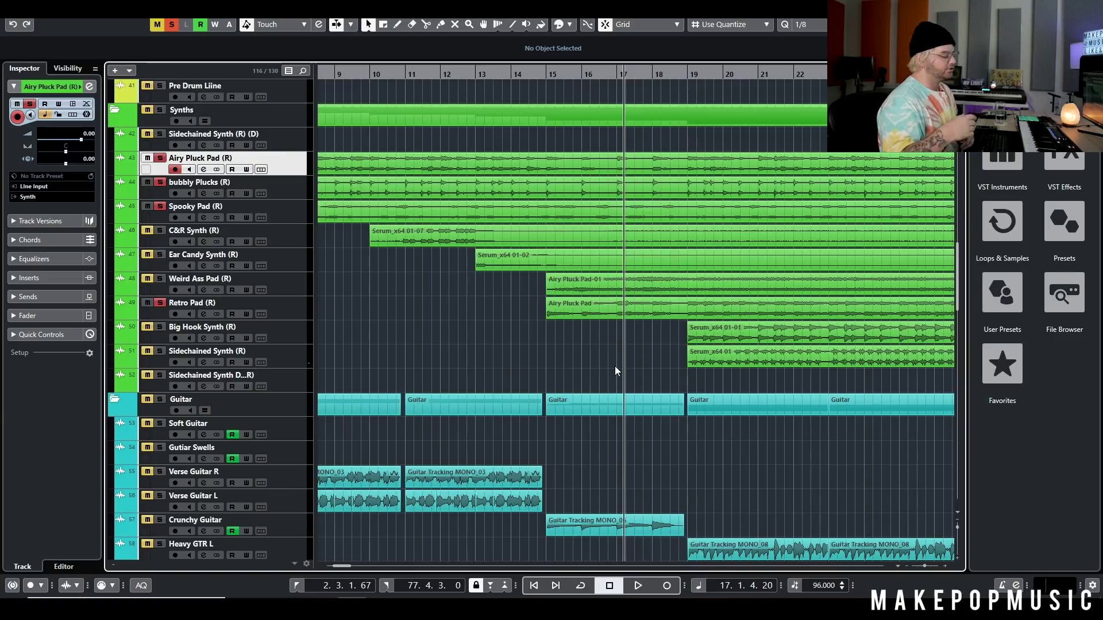
scroll(609, 307, down, 2)
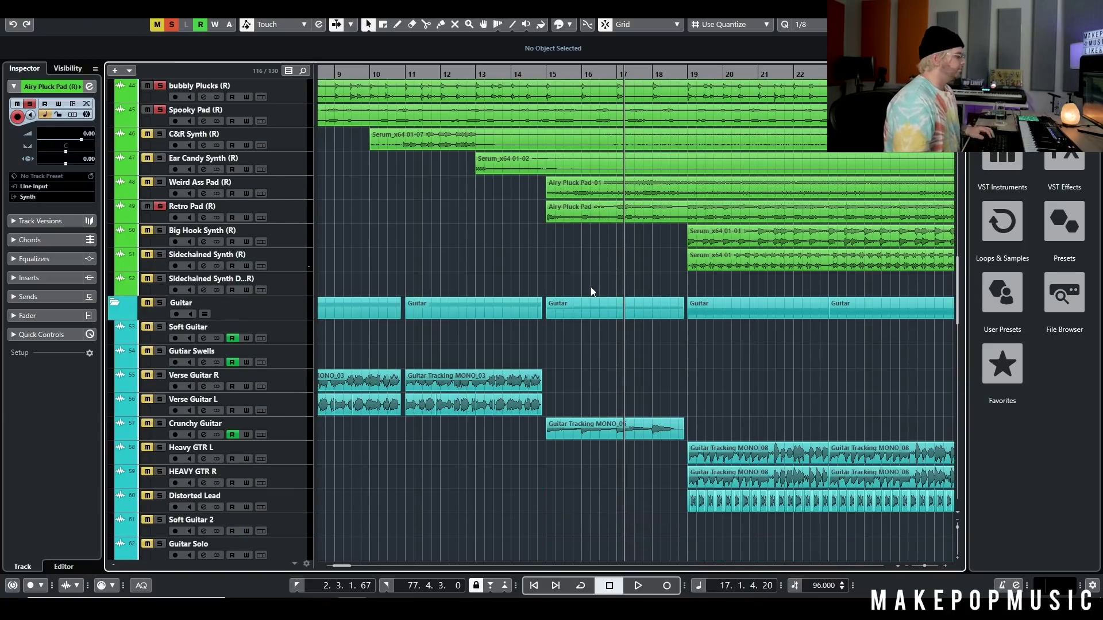
scroll(434, 266, up, 2)
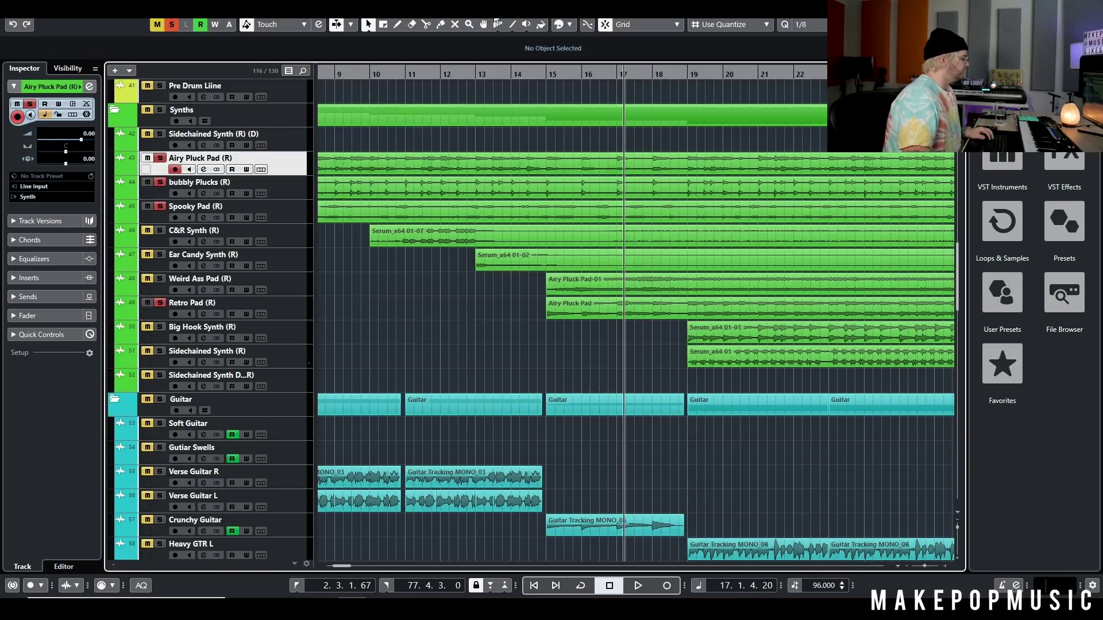
Clear the solos, solo Crunchy Guitar, and play it from 14.3.3
click(530, 74)
scroll(591, 167, up, 20)
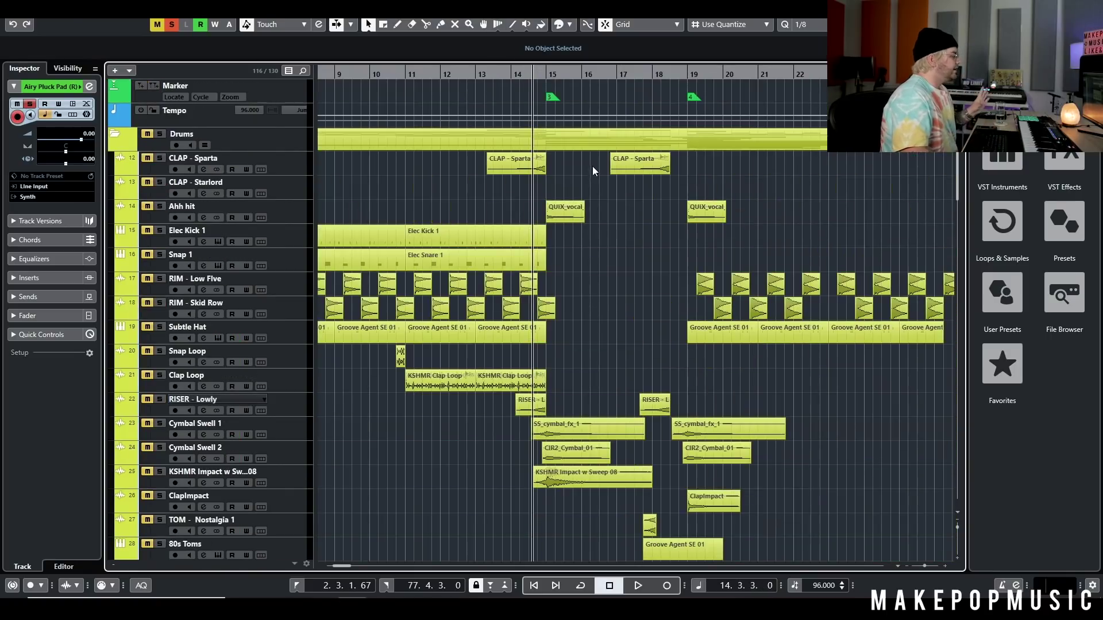
scroll(583, 215, down, 20)
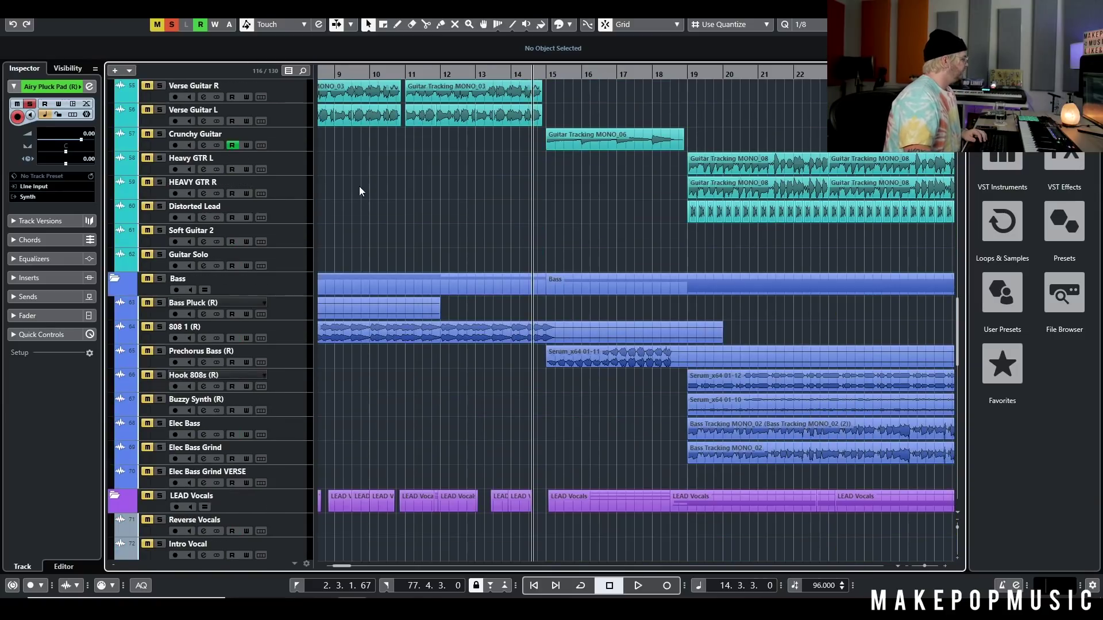
click(171, 24)
click(160, 134)
key(space)
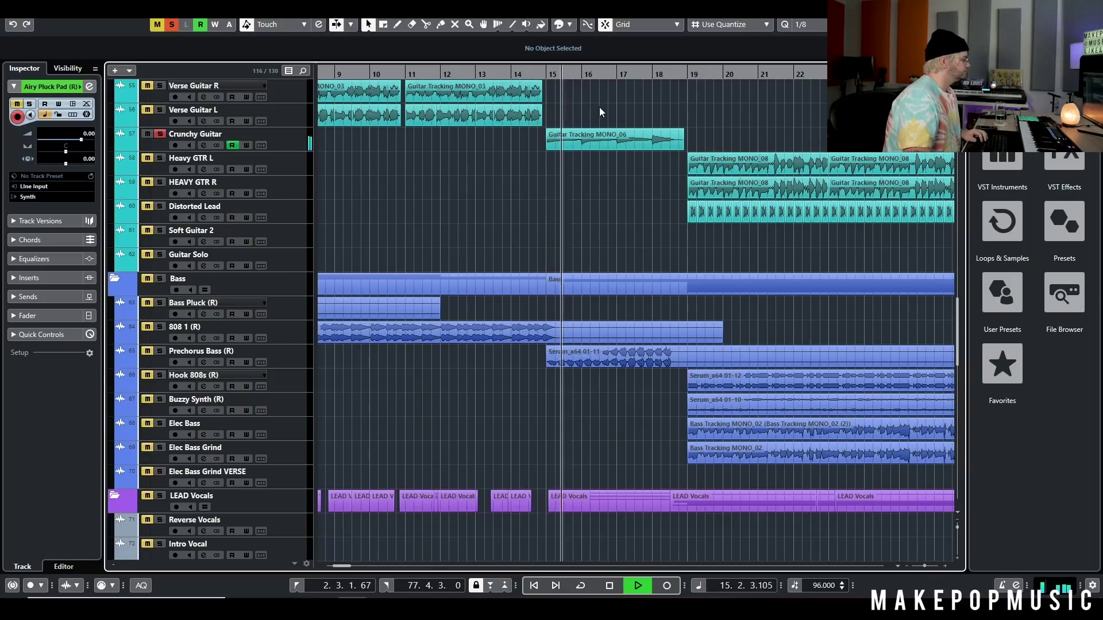
click(203, 144)
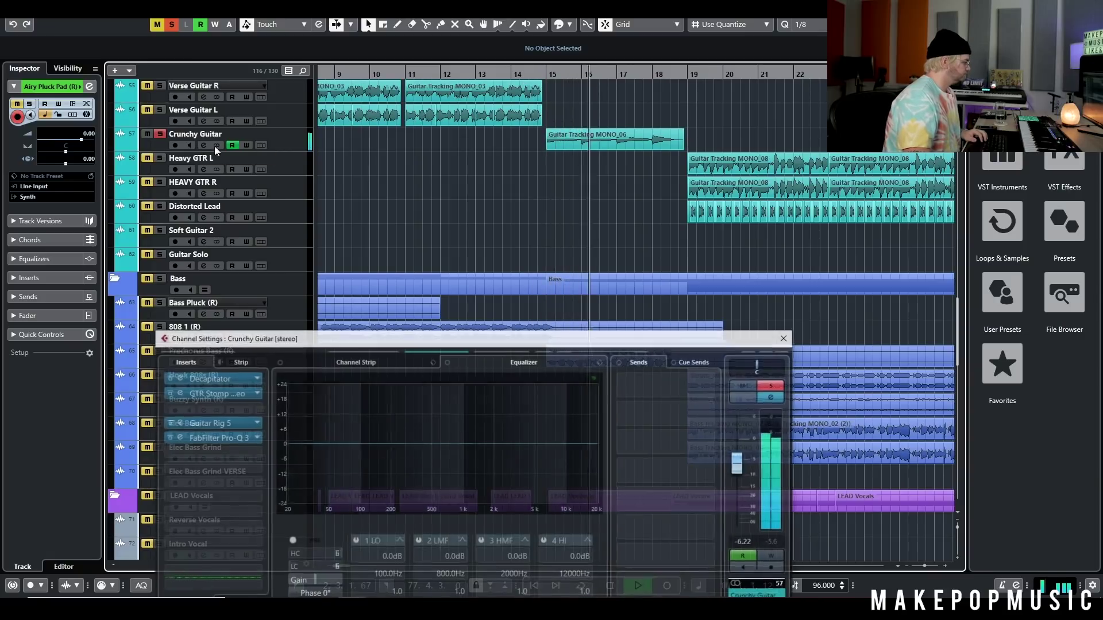
drag(345, 344, 472, 240)
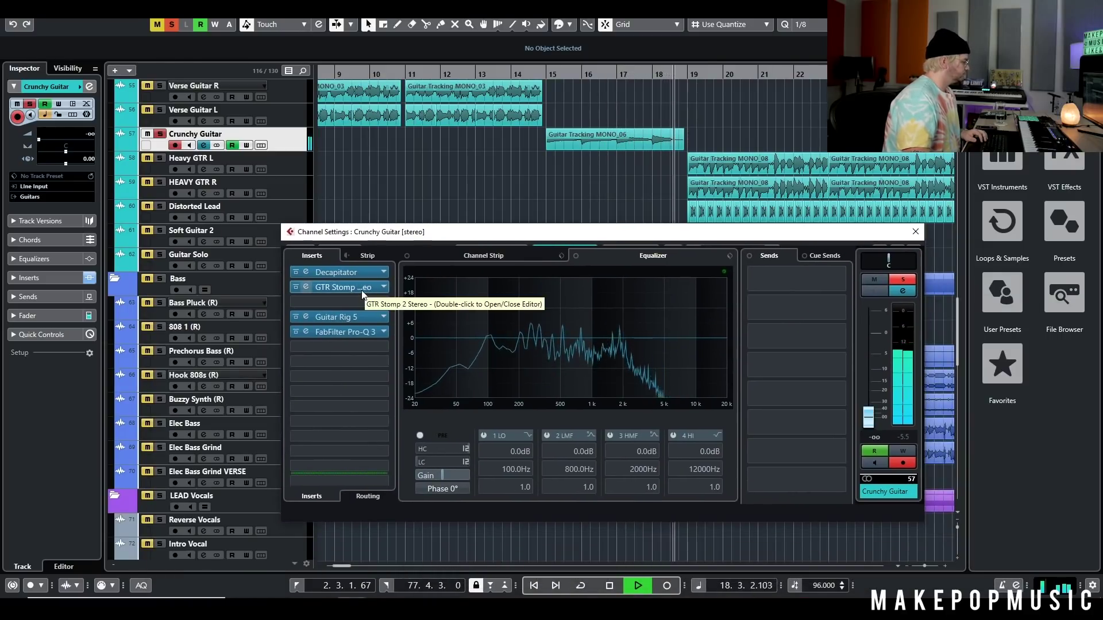
key(space)
click(347, 276)
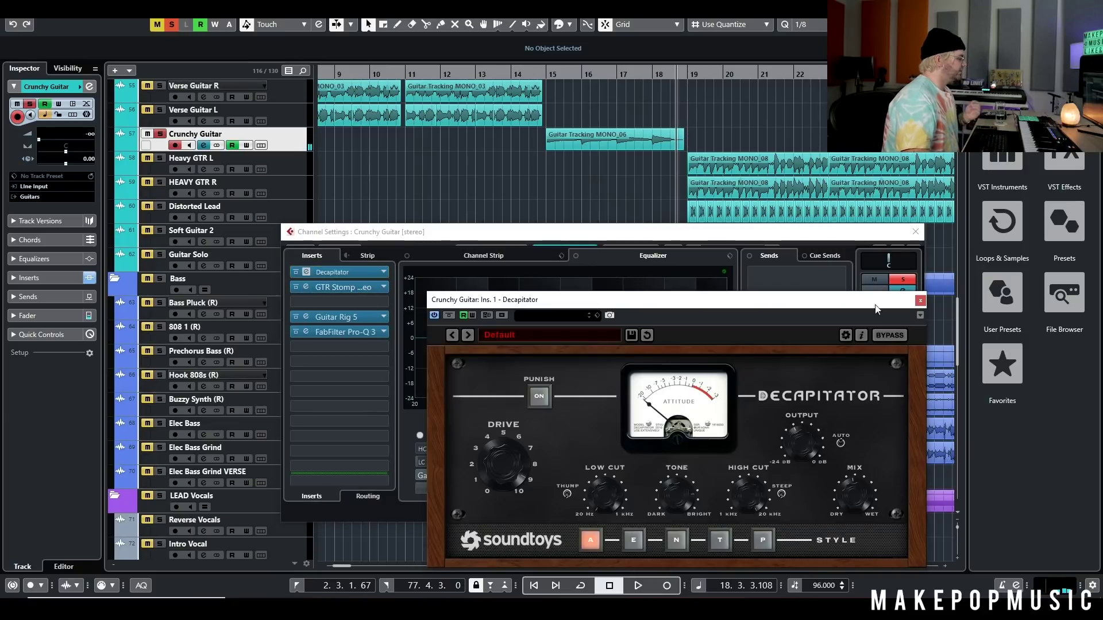
click(920, 299)
click(328, 290)
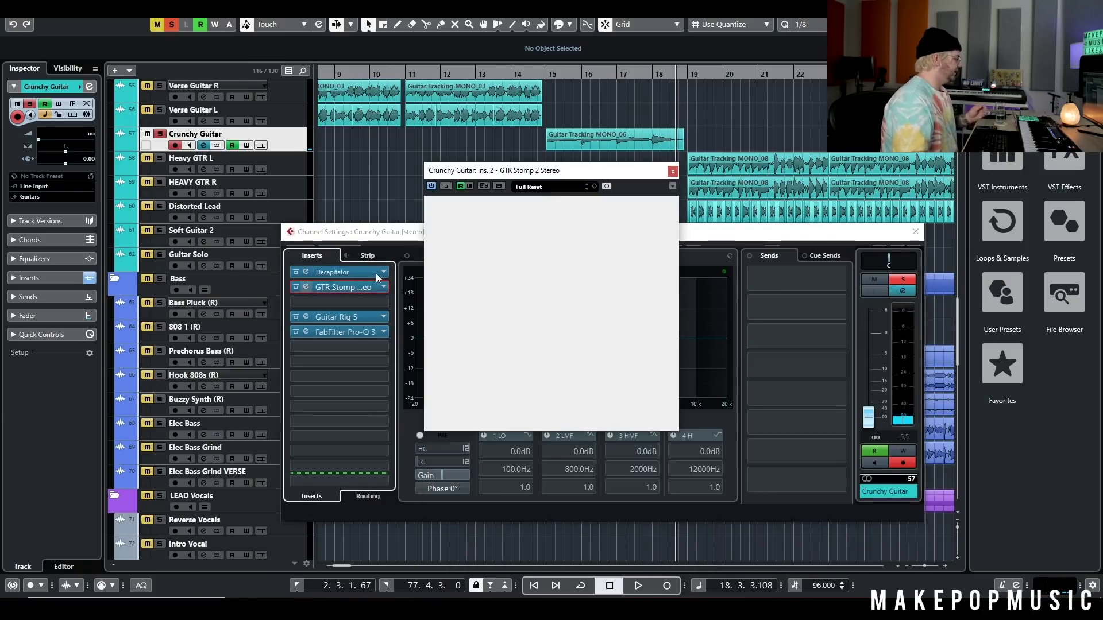
click(672, 172)
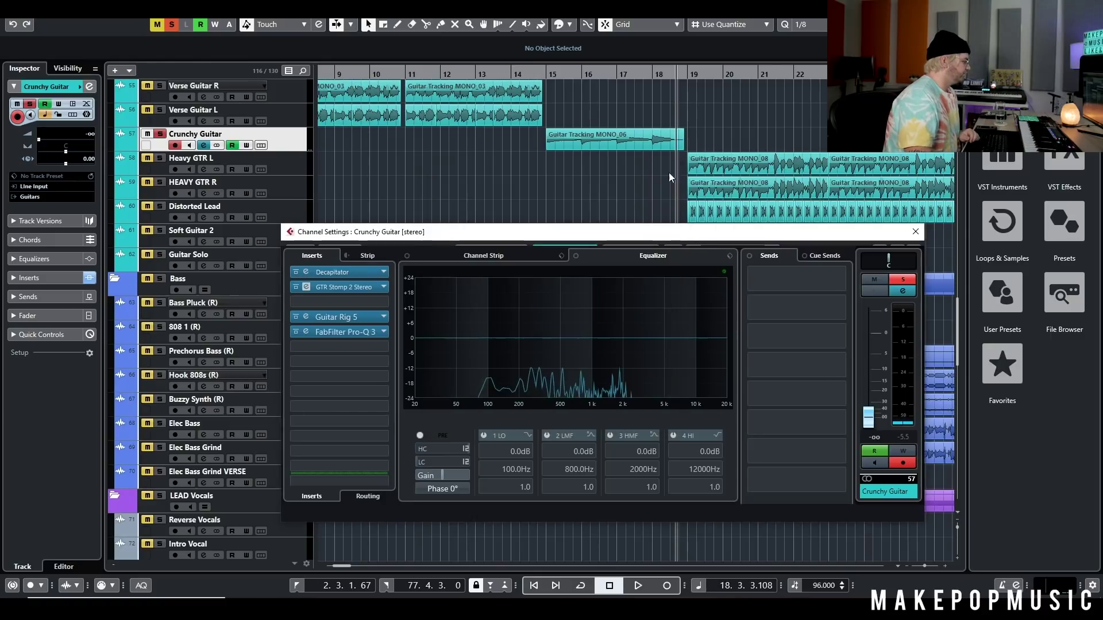
Examine the effects rack in Crunchy Guitar's Guitar Rig 5 insert, and close the plug-in and channel settings
click(337, 315)
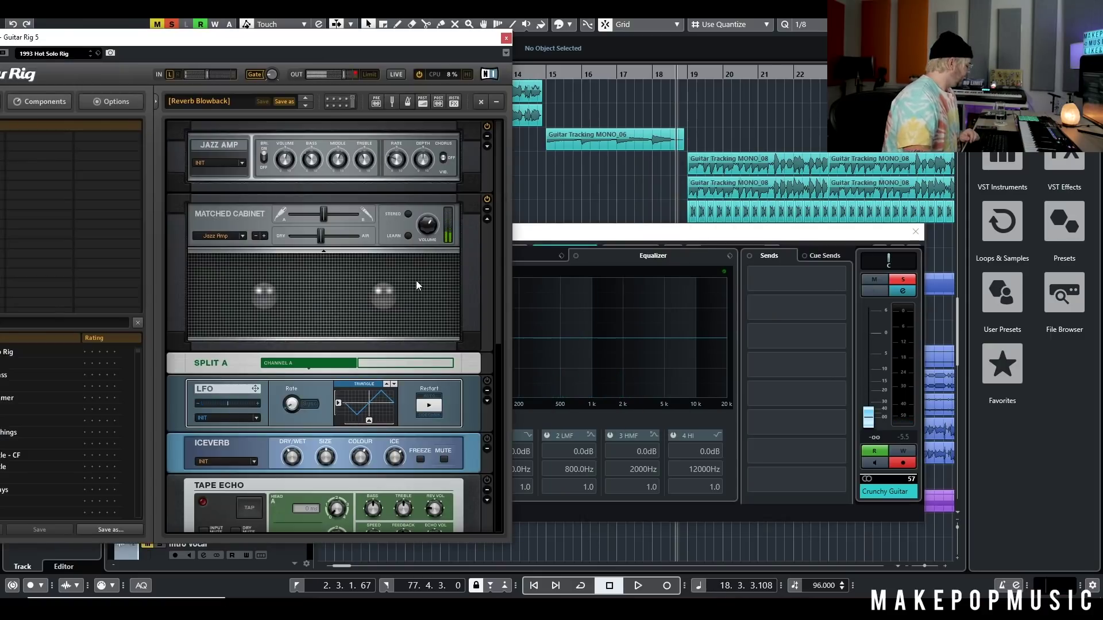
drag(359, 38, 749, 58)
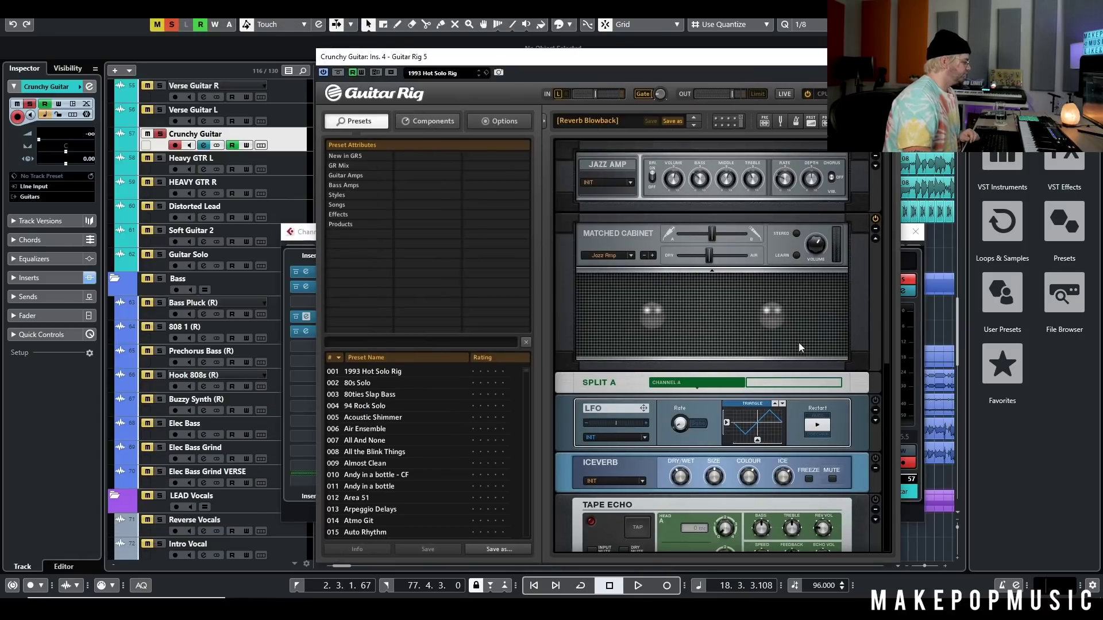
scroll(857, 346, down, 10)
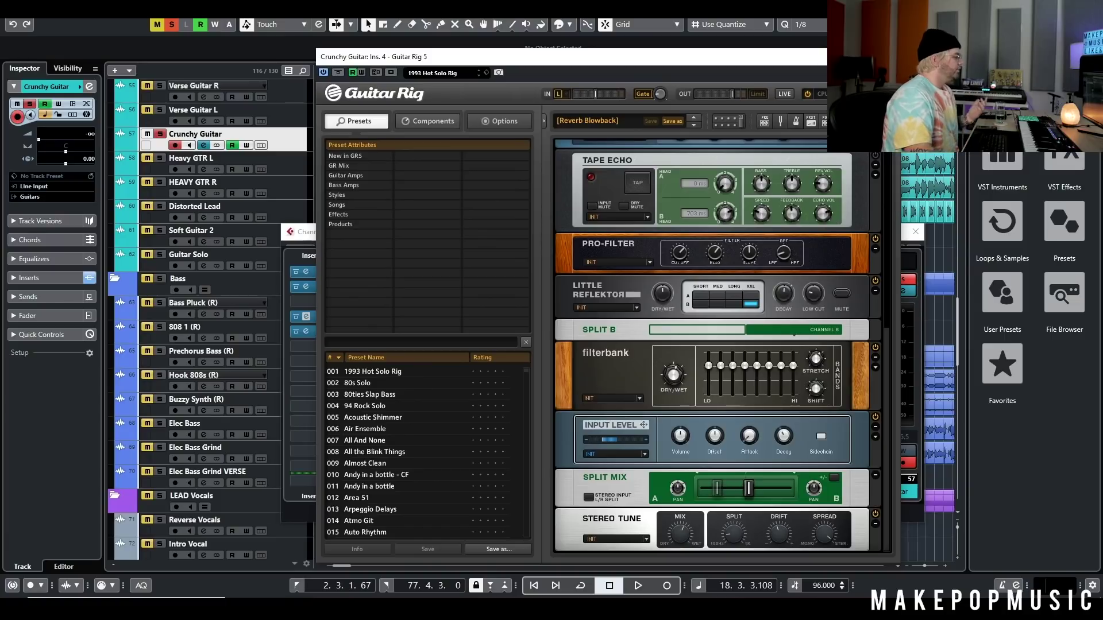
click(306, 317)
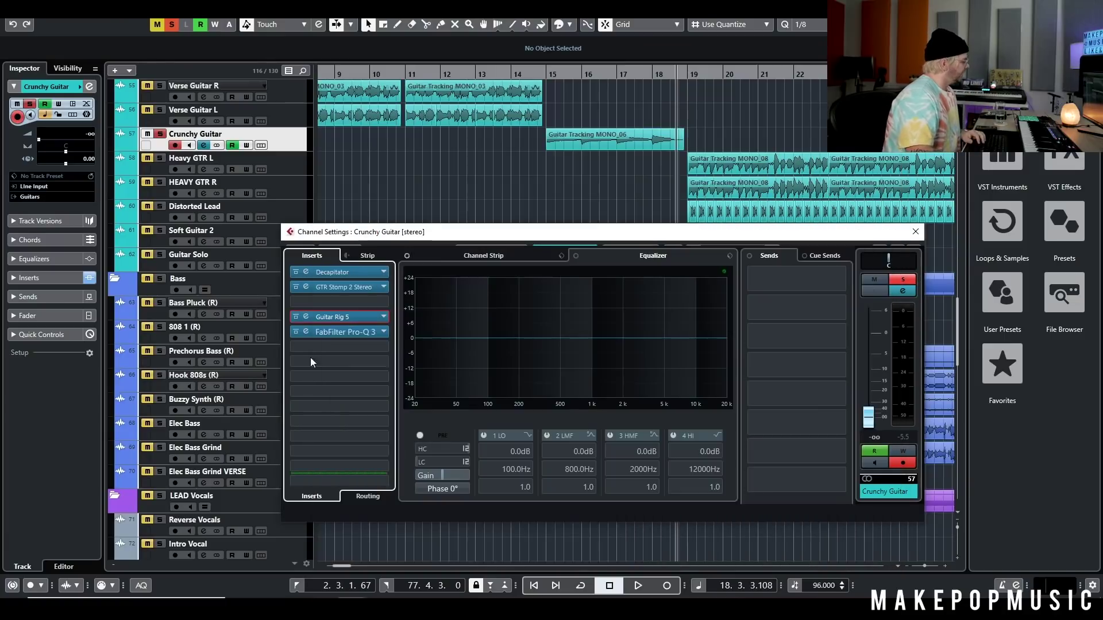
click(912, 235)
Clear the solos, play the full mix from 14.4.3, and stop at the start of bar 17
click(543, 72)
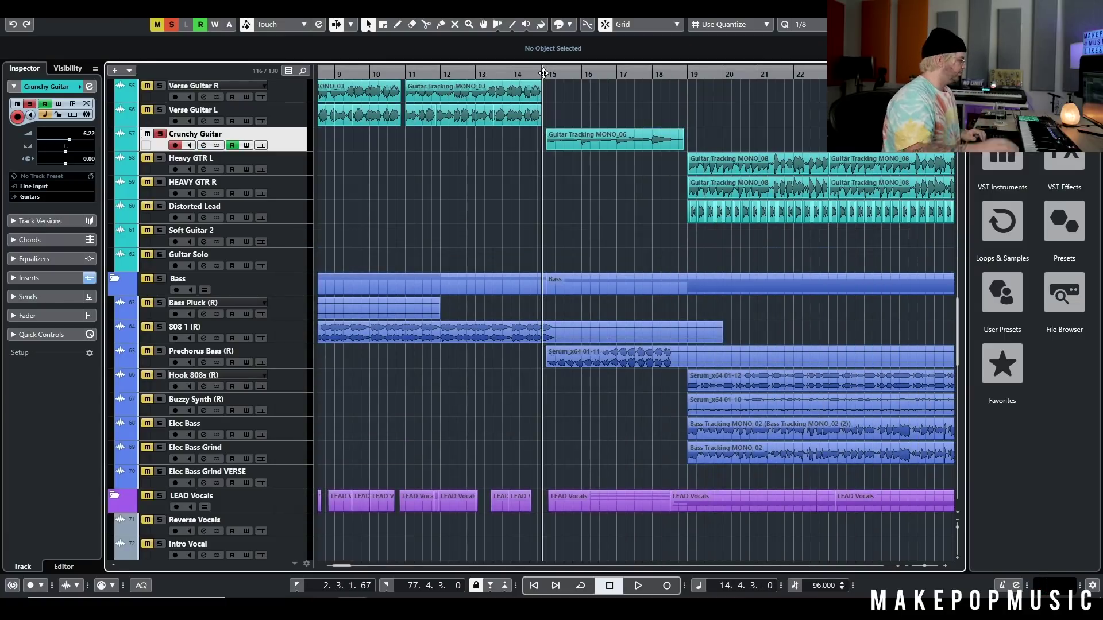
click(171, 24)
key(space)
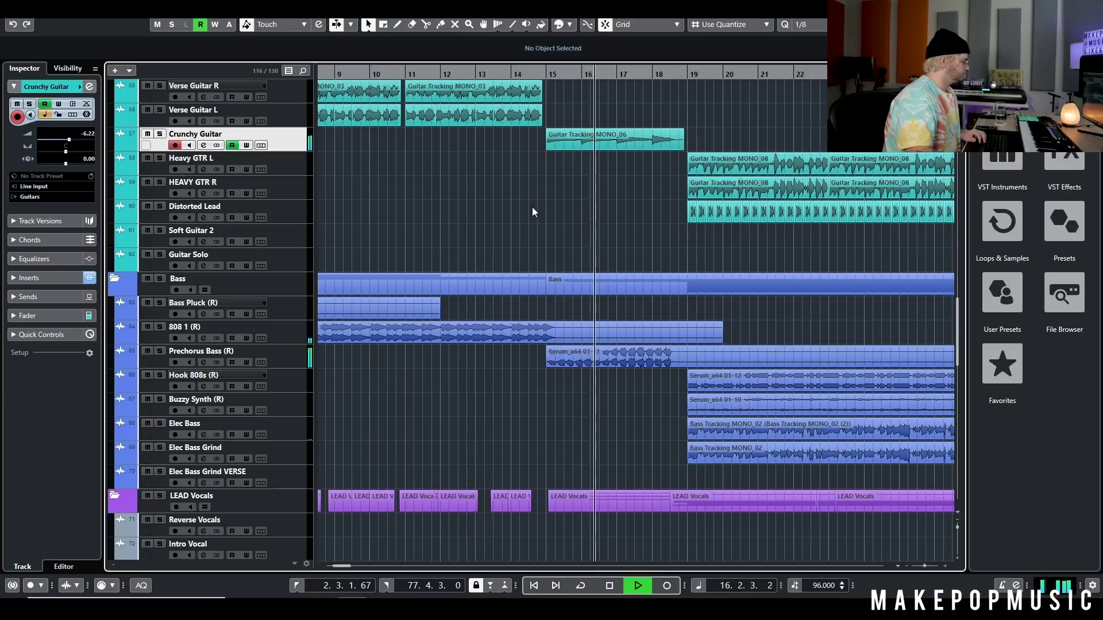
key(space)
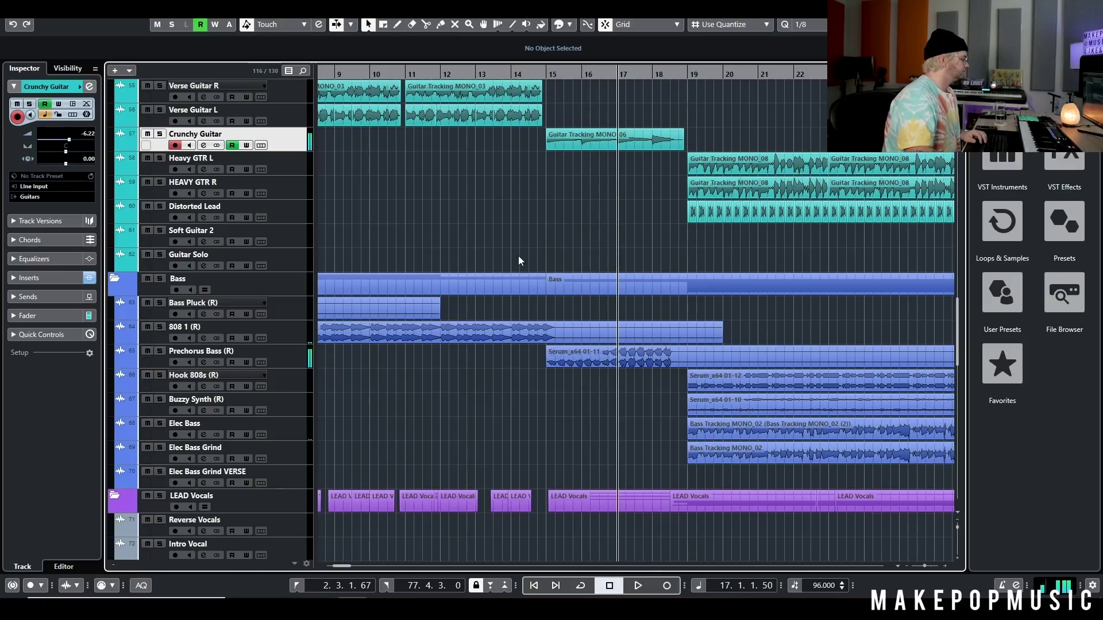
Solo Prechorus Bass, play it from just before bar 15, stop in bar 16, and clear all mutes and solos
click(160, 351)
click(548, 73)
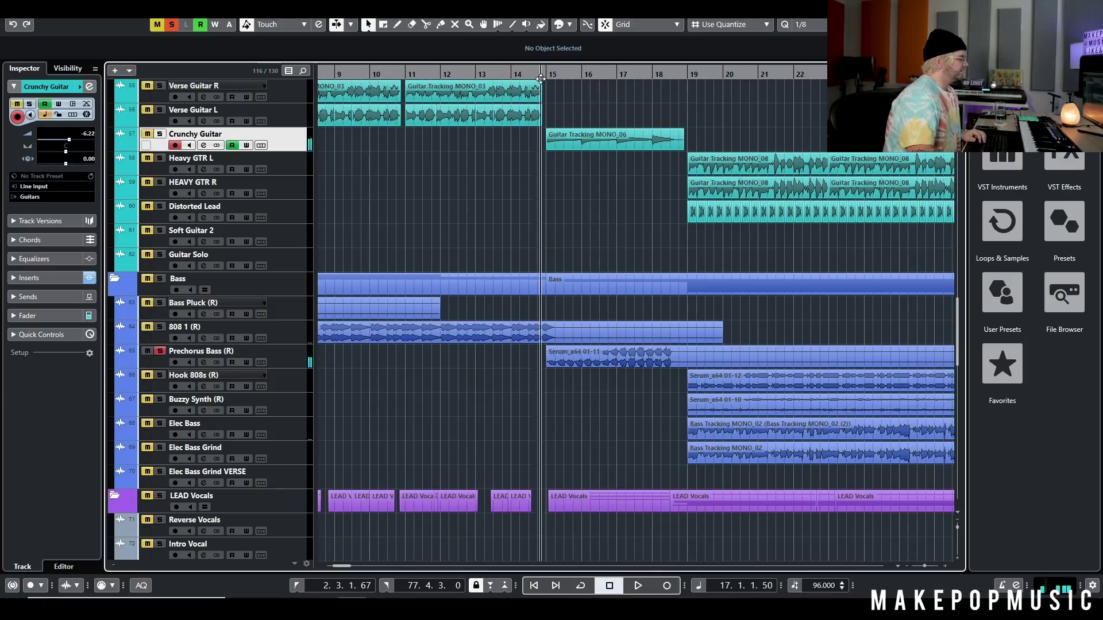
ctrl+scroll(566, 117, up, 1)
key(space)
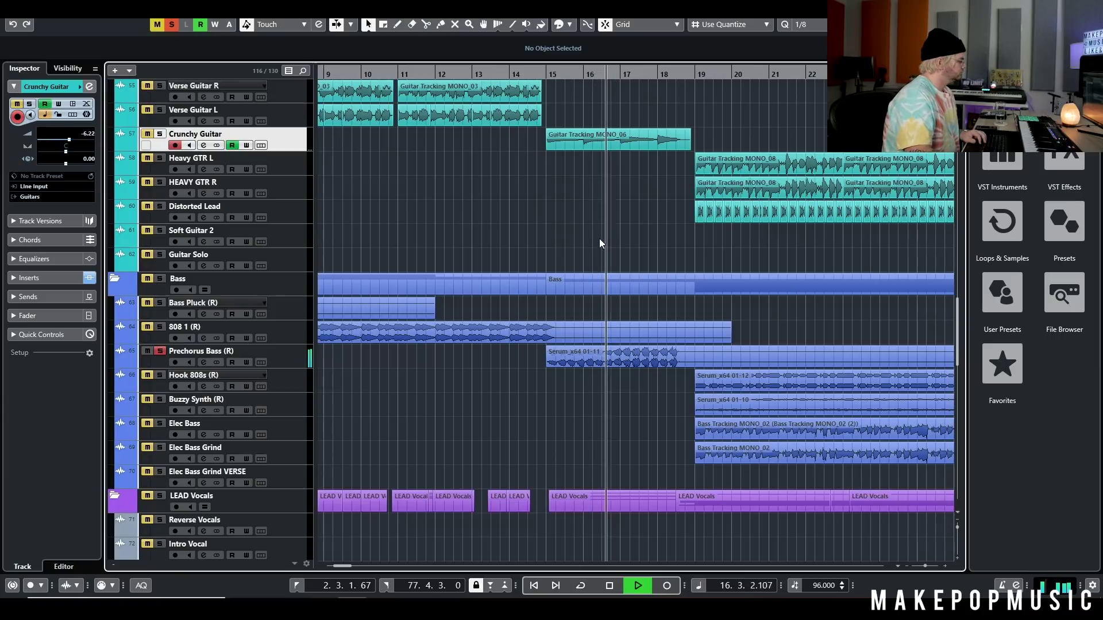
key(space)
click(157, 24)
click(171, 25)
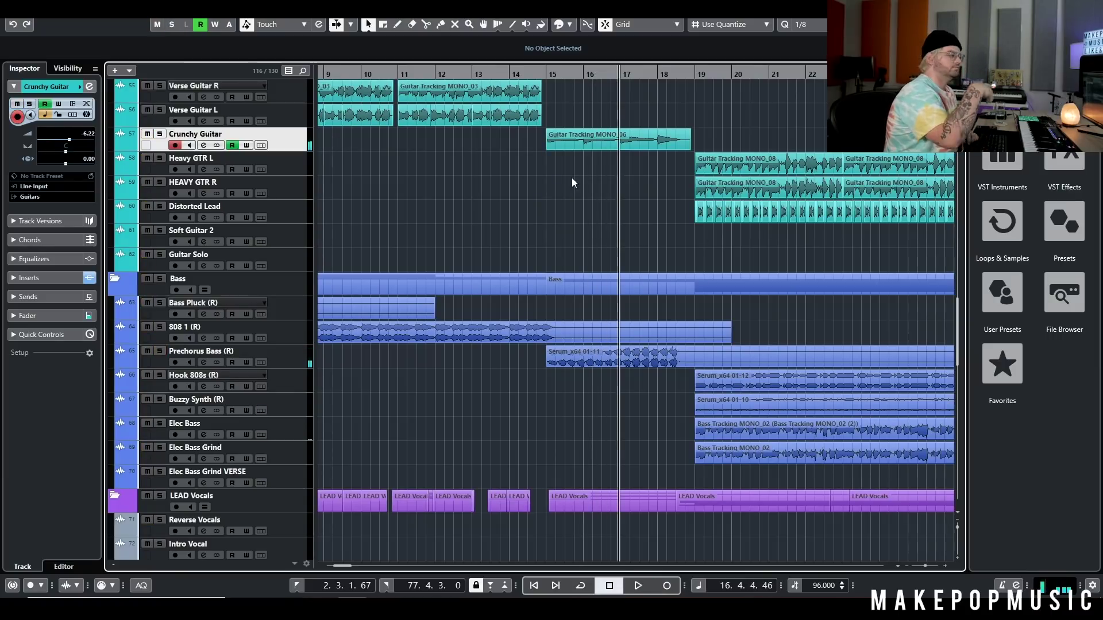
Solo Crushed Wide Vocal in the LEAD Vocals folder and play it from 15.1.1
key(g)
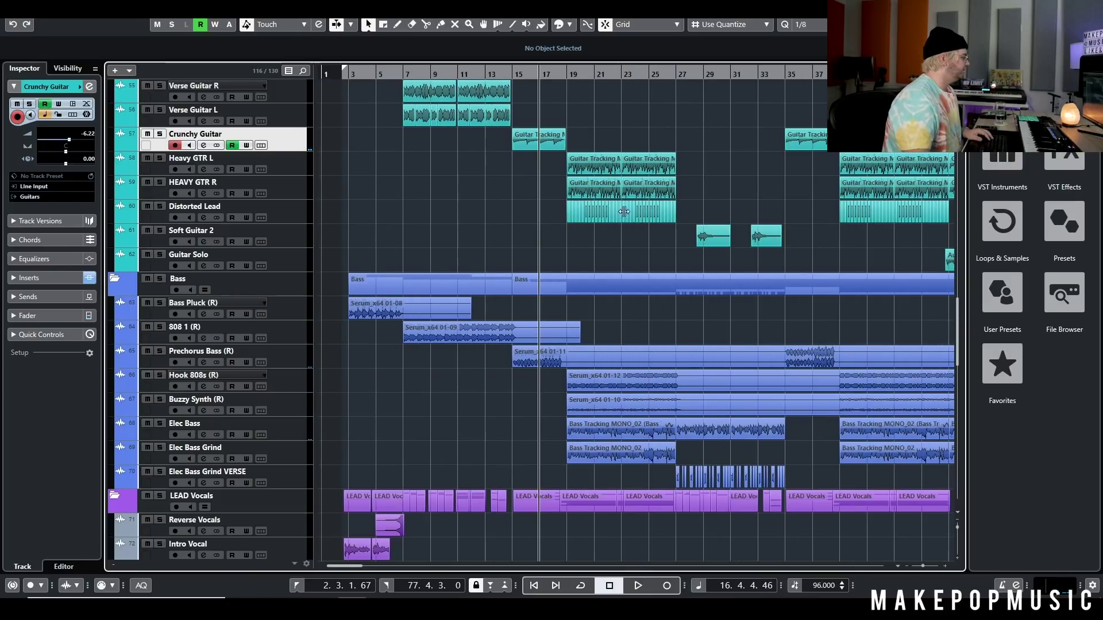
scroll(581, 214, up, 4)
scroll(597, 177, up, 2)
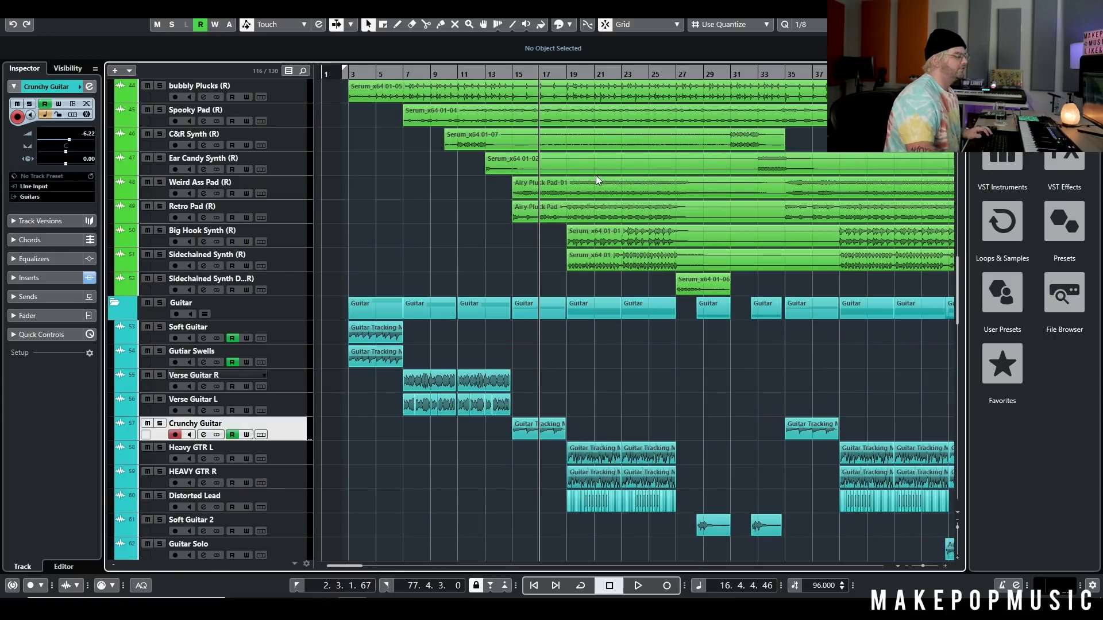
scroll(554, 157, down, 10)
scroll(542, 145, down, 2)
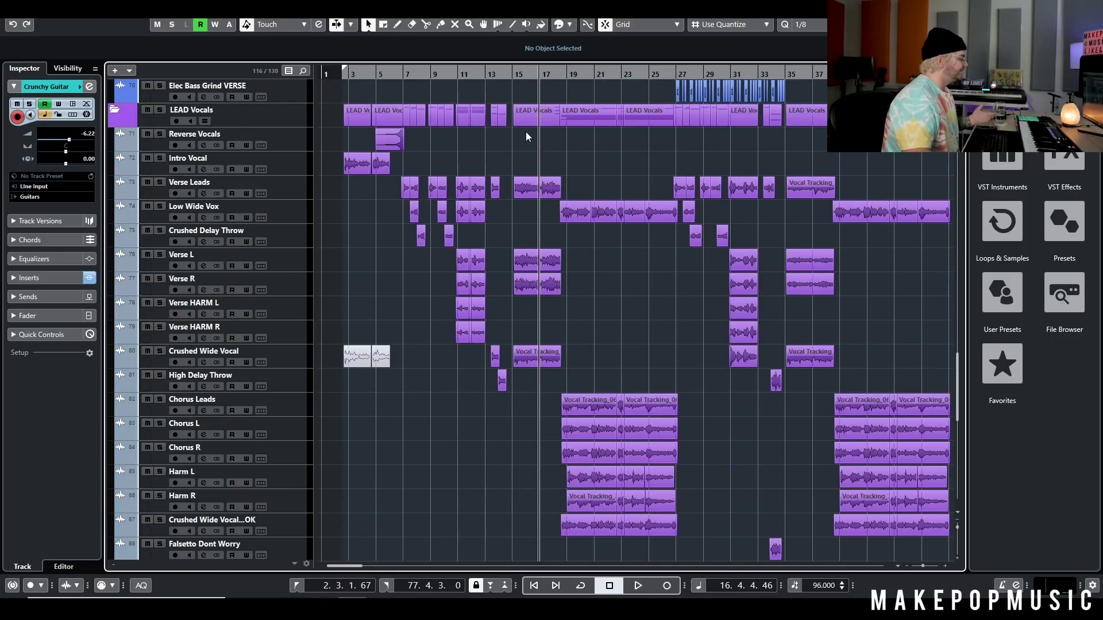
click(511, 78)
key(h)
key(h)
key(h)
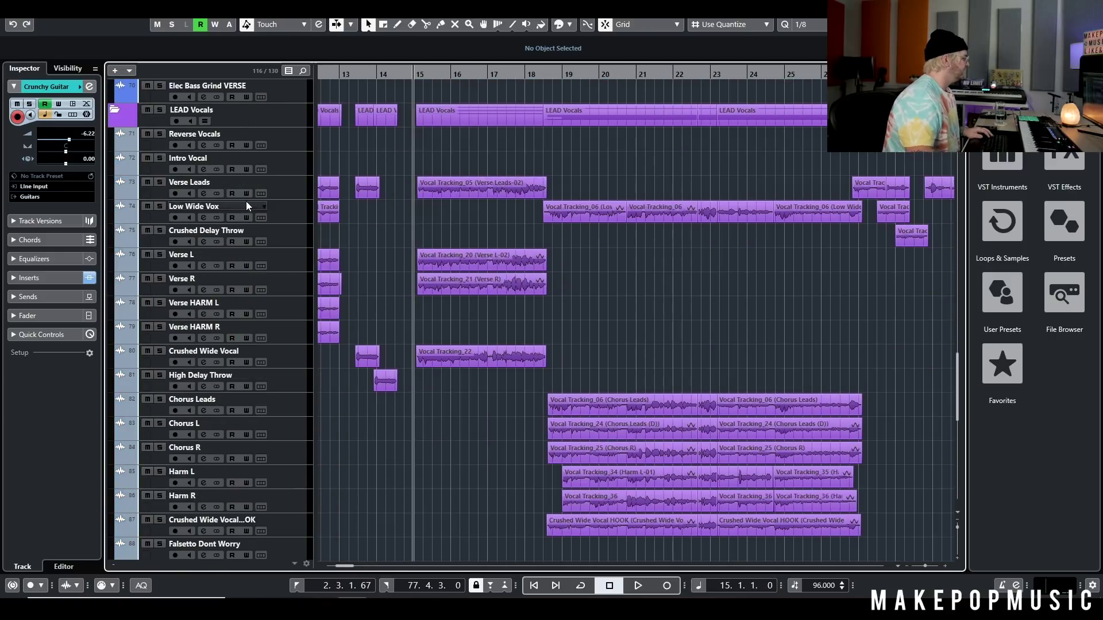
click(160, 352)
key(space)
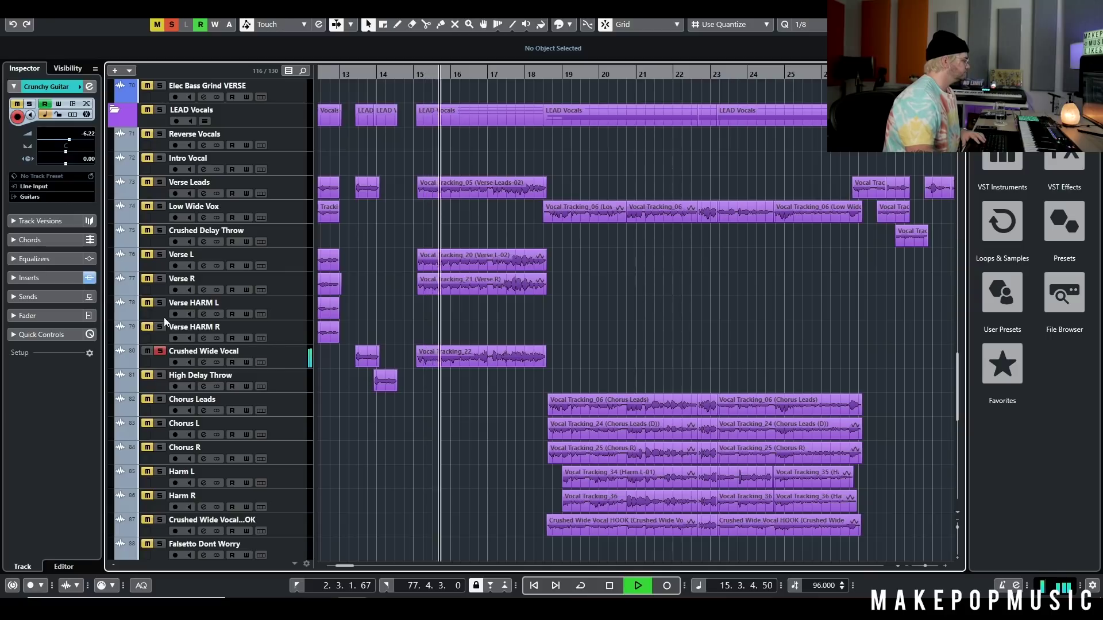
Add Verse R, Verse L and Verse Leads to the playing vocal solo, stop in bar 18, and clear the solos
click(160, 280)
click(159, 254)
click(160, 182)
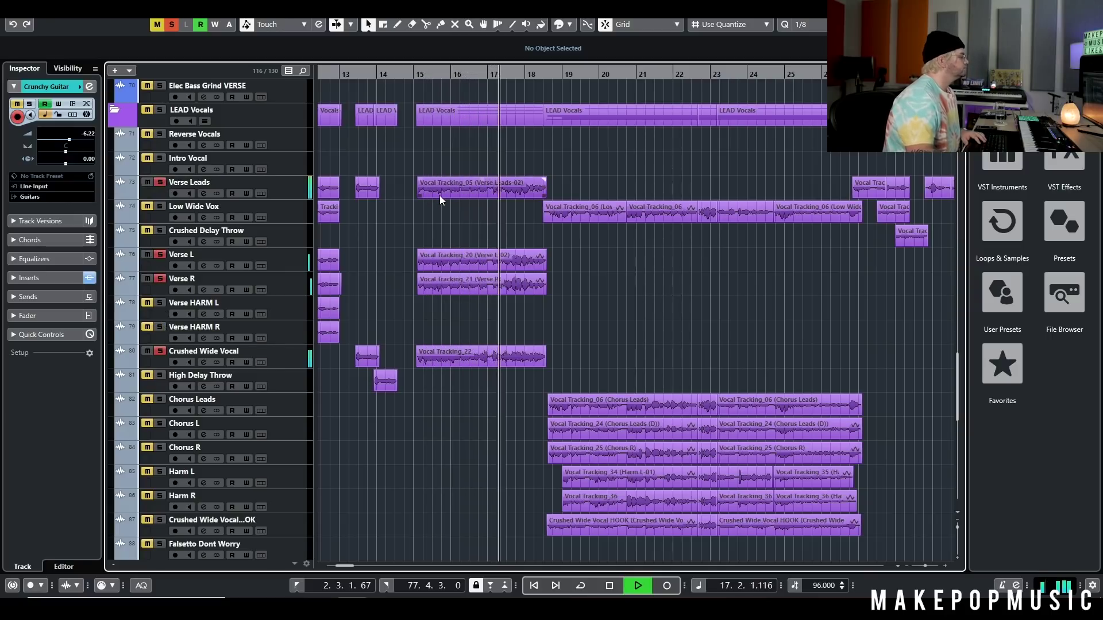
scroll(468, 221, down, 4)
scroll(448, 224, up, 5)
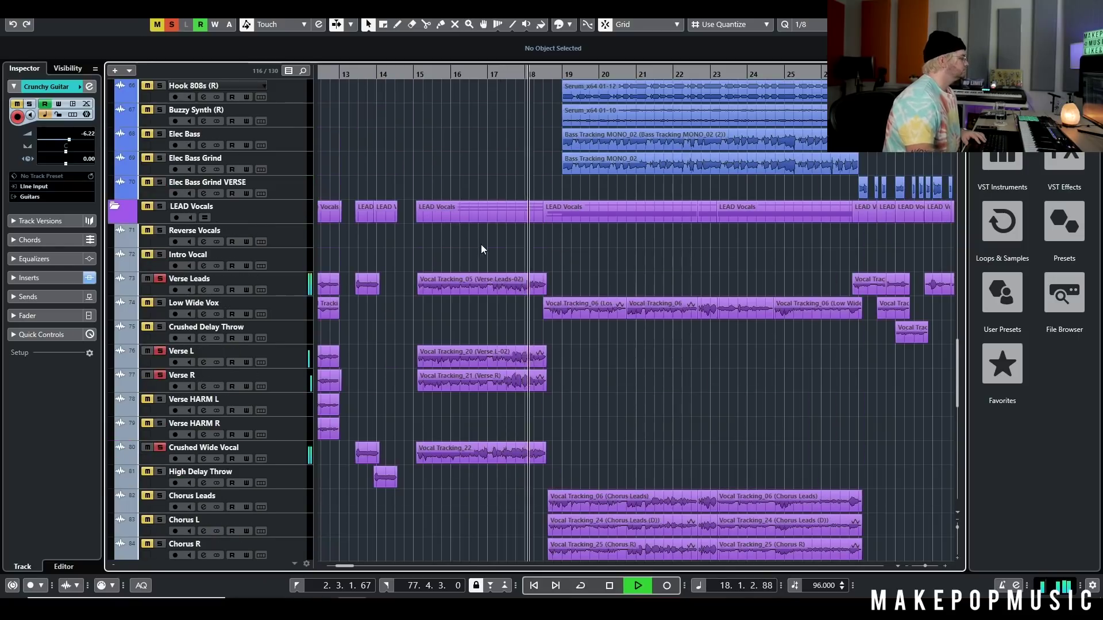
scroll(477, 244, down, 4)
key(space)
scroll(396, 195, up, 20)
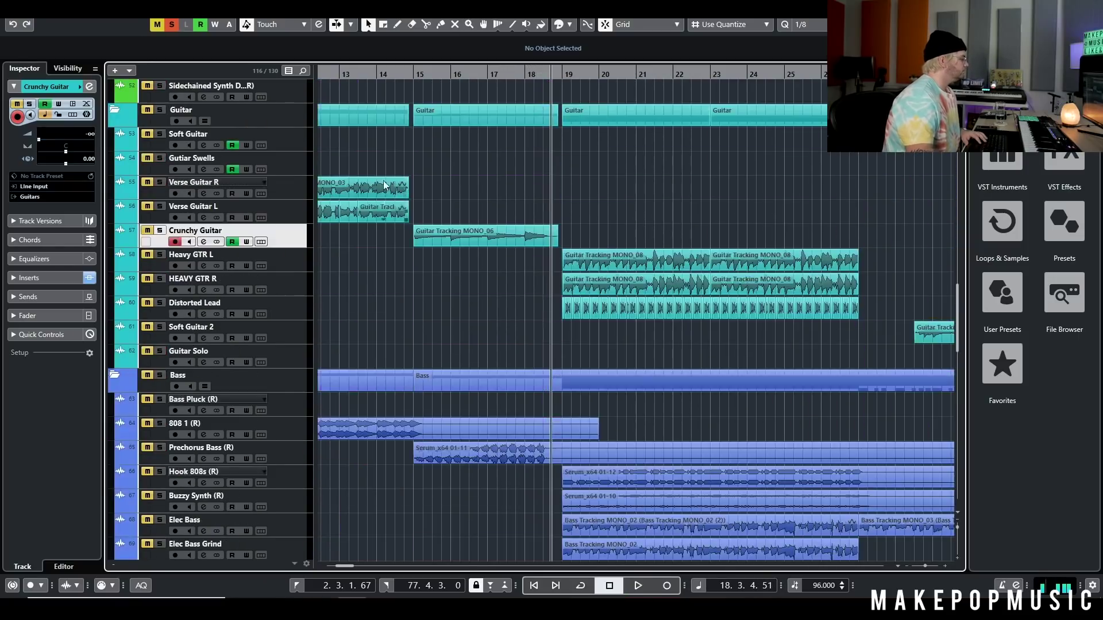
click(171, 24)
Solo the Ahh hit track in the Drums folder, play it into bar 19, stop, and clear the solo
scroll(519, 217, up, 6)
scroll(520, 222, up, 6)
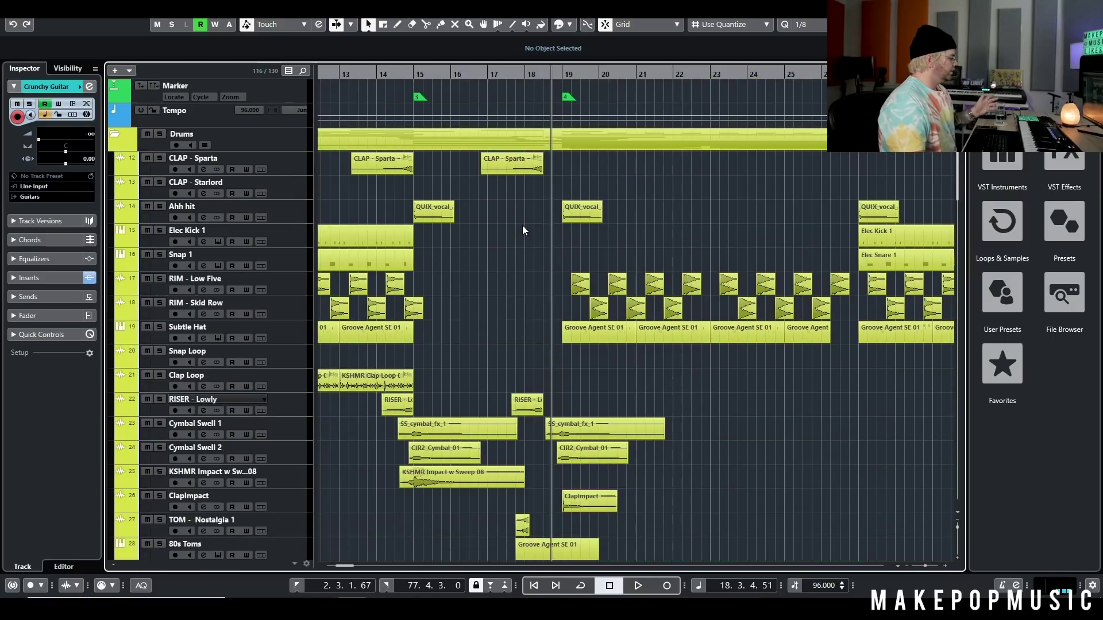
scroll(558, 246, down, 3)
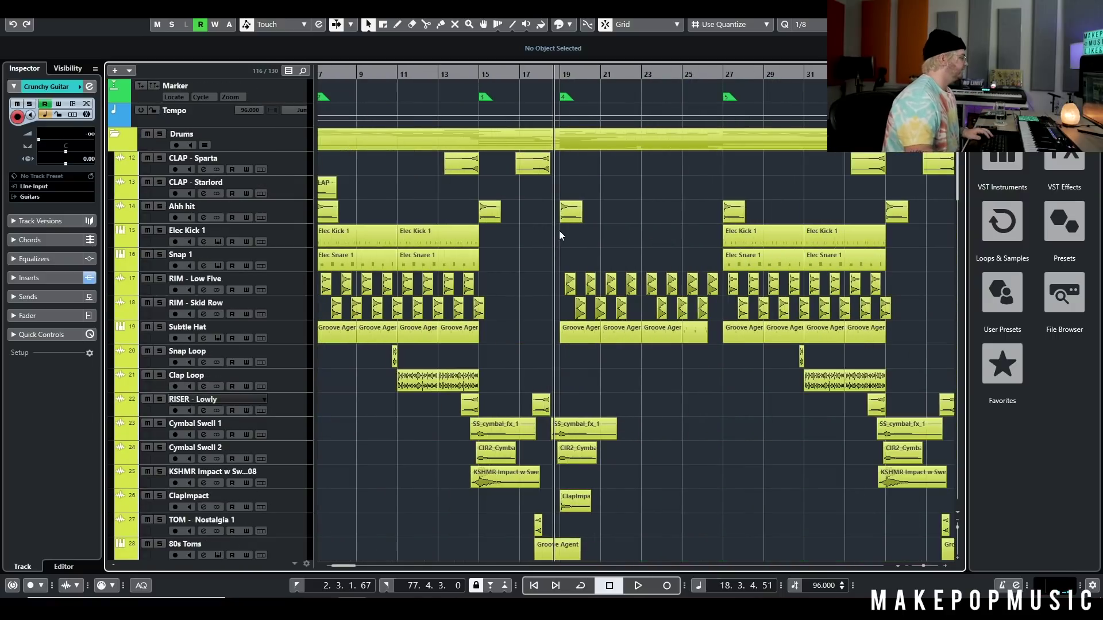
scroll(517, 245, up, 5)
scroll(517, 249, up, 1)
click(160, 133)
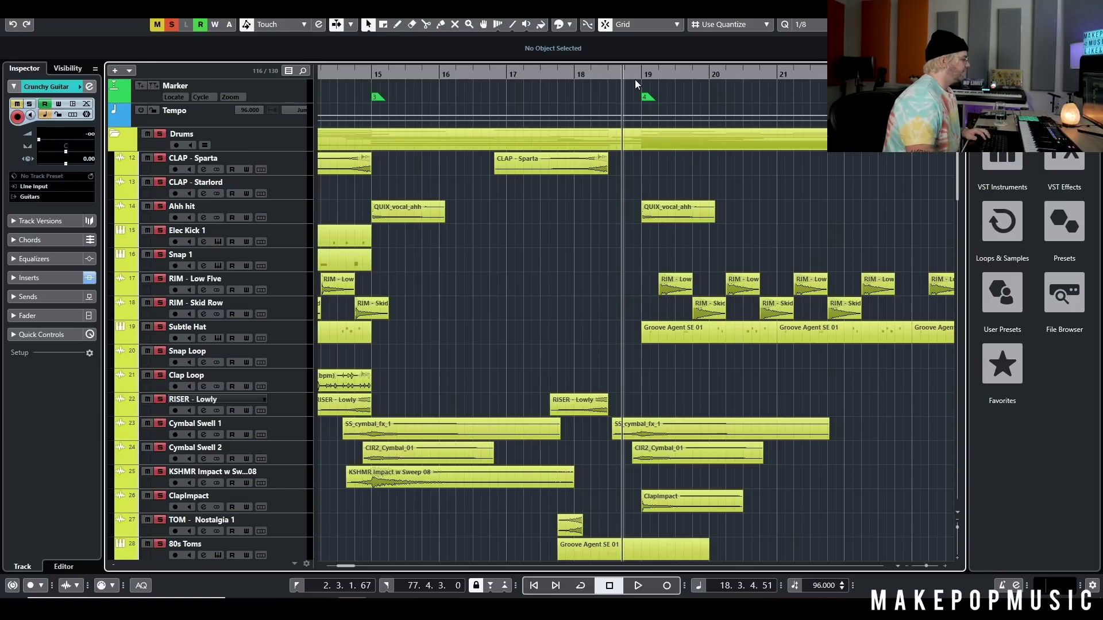
click(160, 134)
click(160, 205)
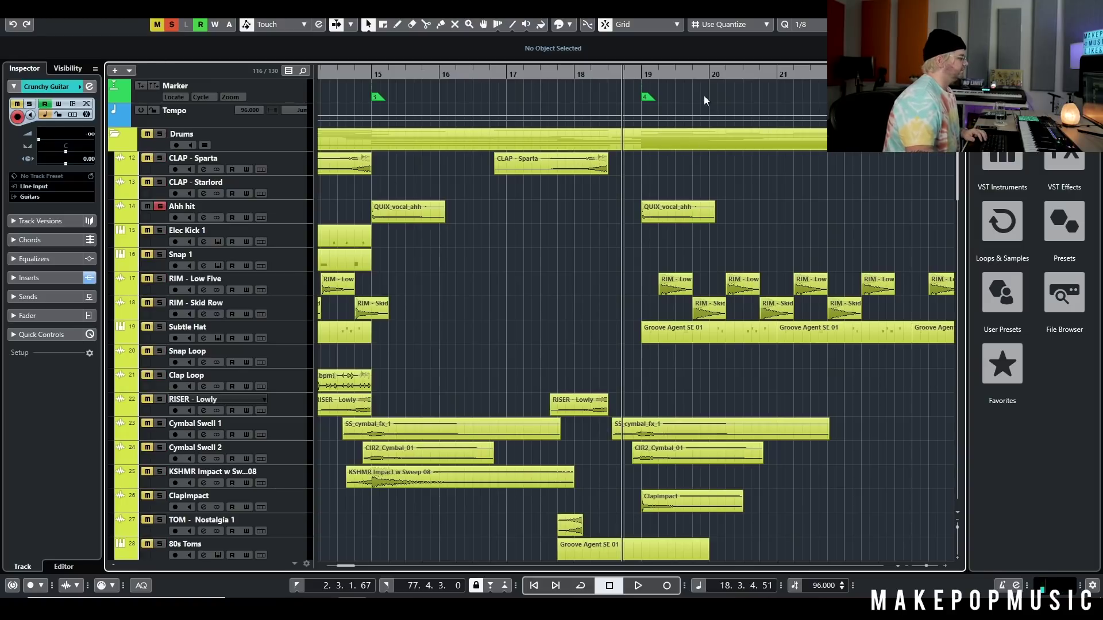
key(space)
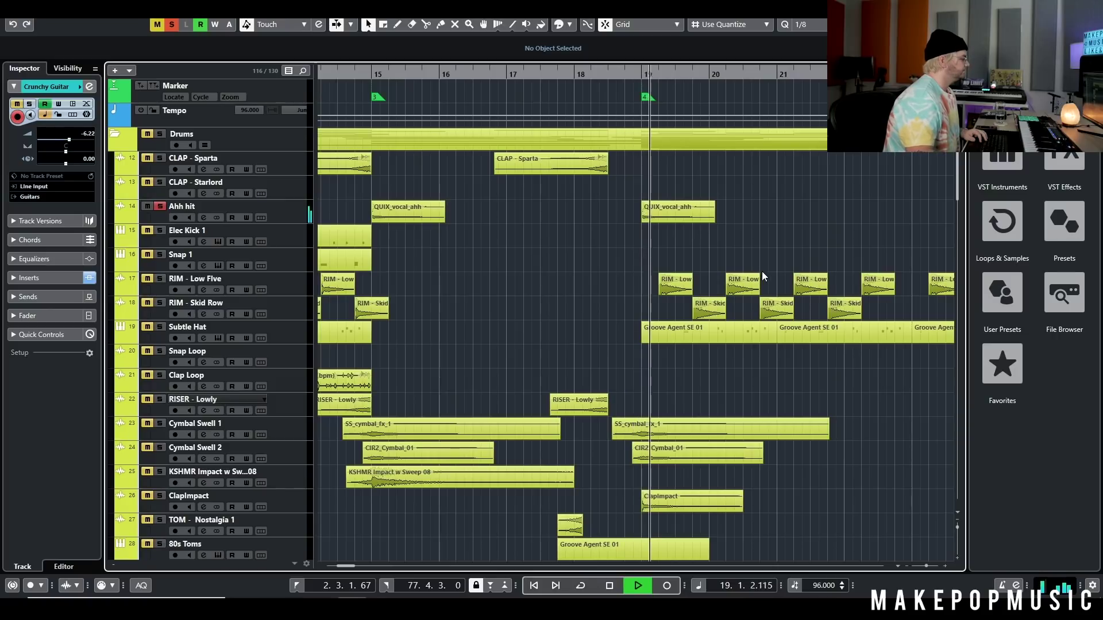
key(space)
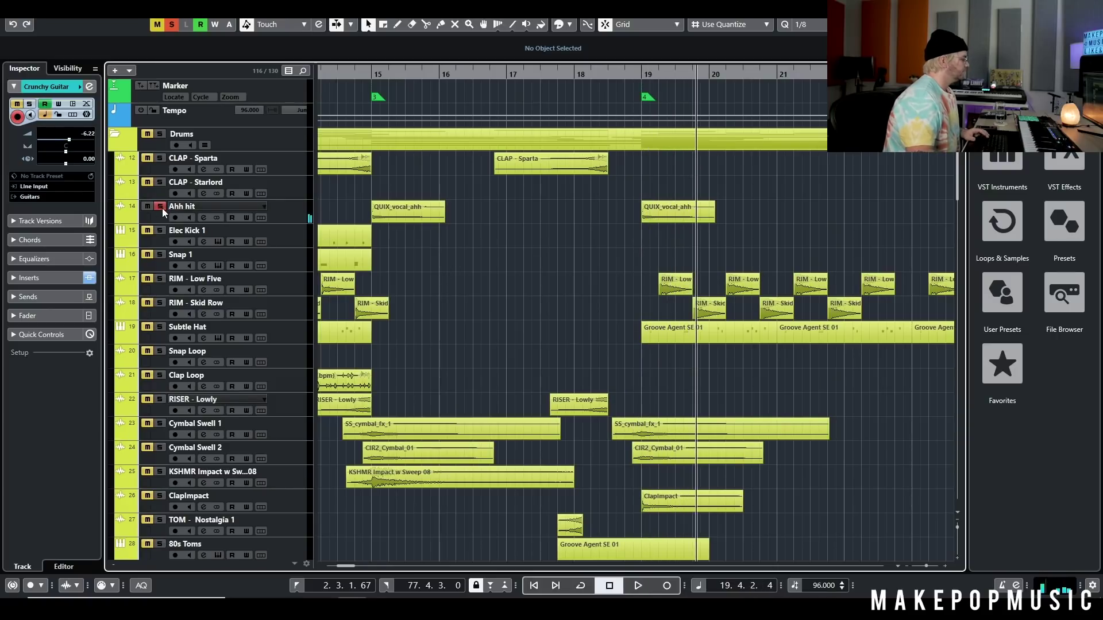
click(161, 207)
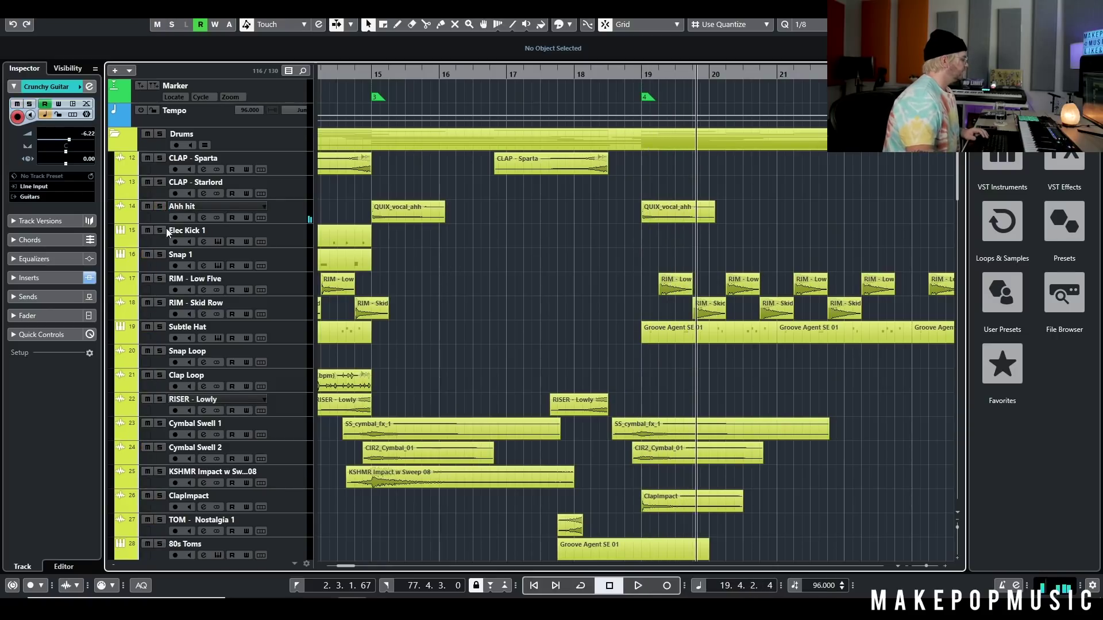
Solo the whole Drums folder and play the chorus drums from 18.4.3, toggling the playback auto-scroll
click(161, 135)
scroll(636, 215, down, 10)
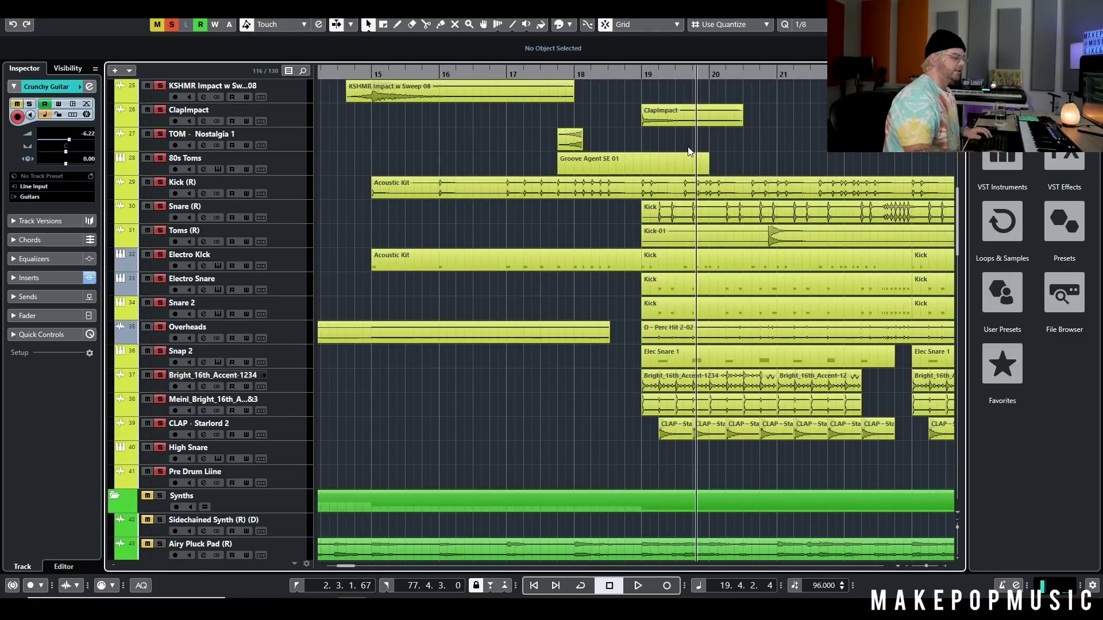
scroll(660, 111, down, 3)
click(639, 118)
scroll(471, 170, up, 10)
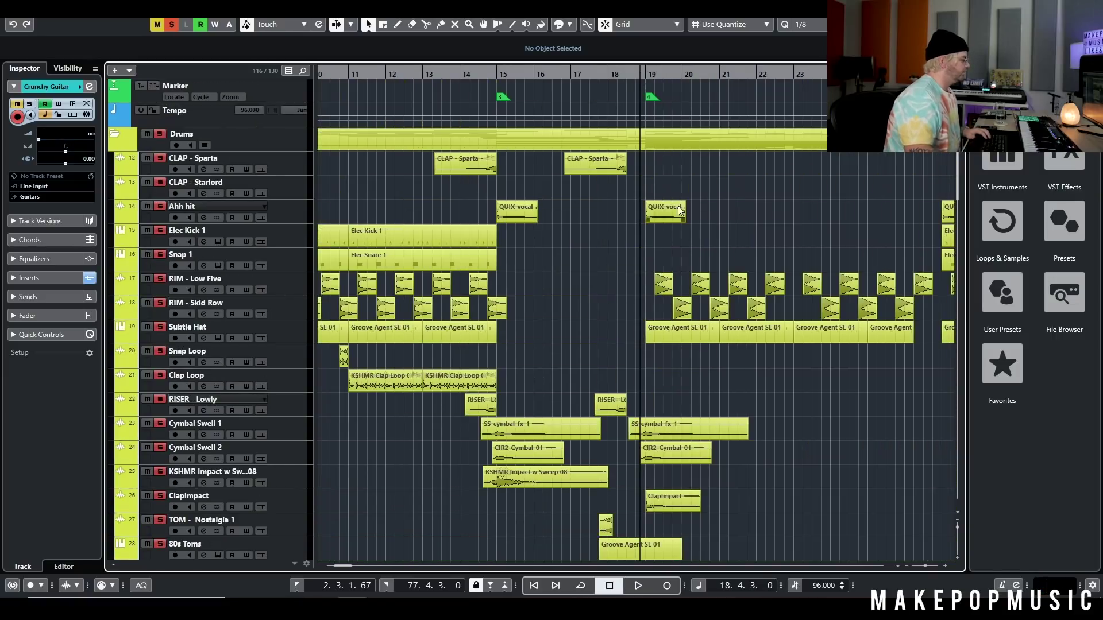
key(space)
key(f)
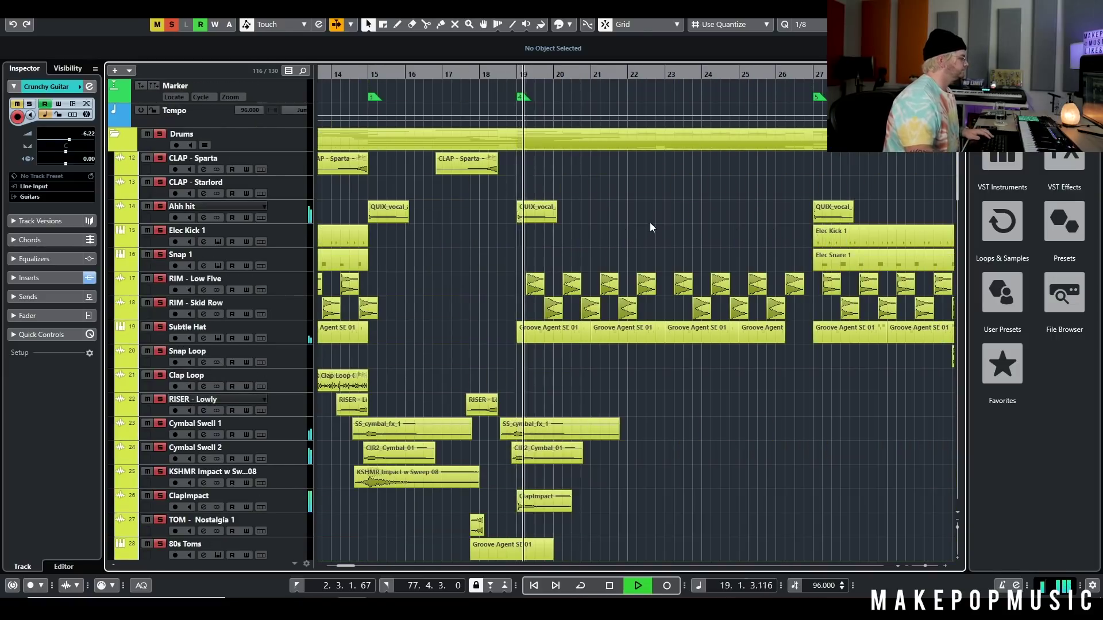
Examine the chorus drum tracks during playback, stop at bar 23, and look over the layers again
scroll(649, 222, down, 8)
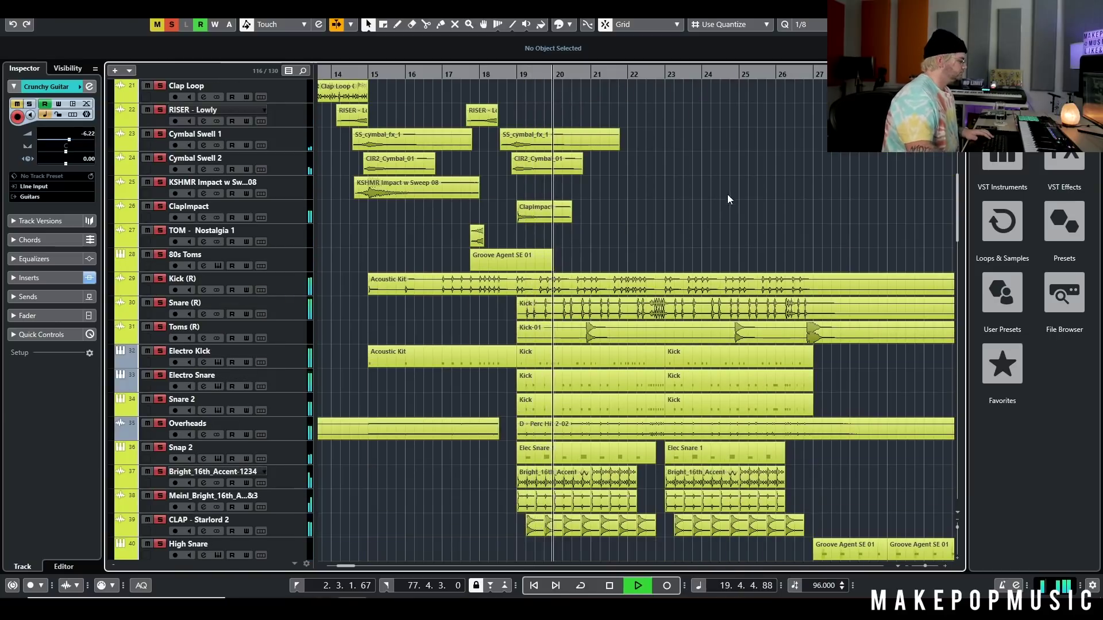
scroll(729, 196, down, 4)
scroll(733, 202, up, 2)
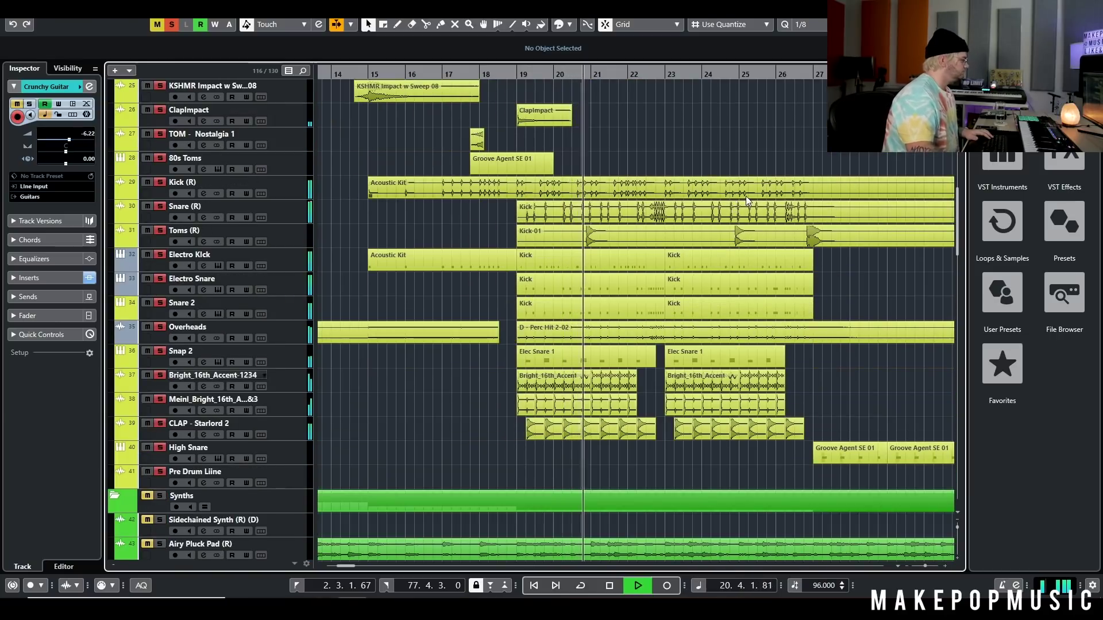
scroll(734, 173, up, 4)
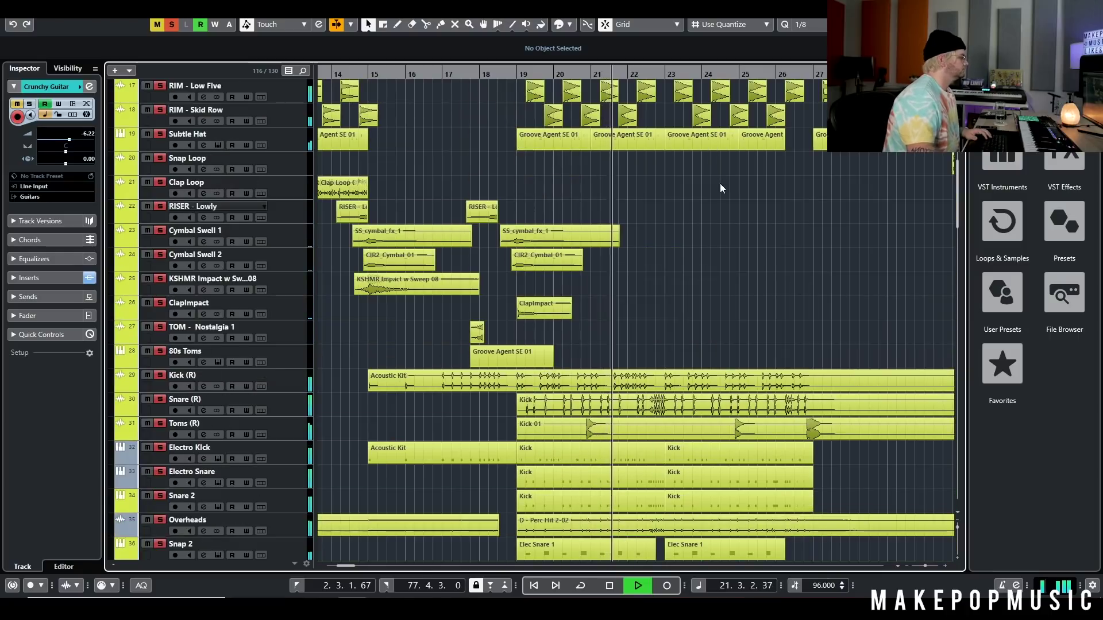
scroll(729, 205, down, 6)
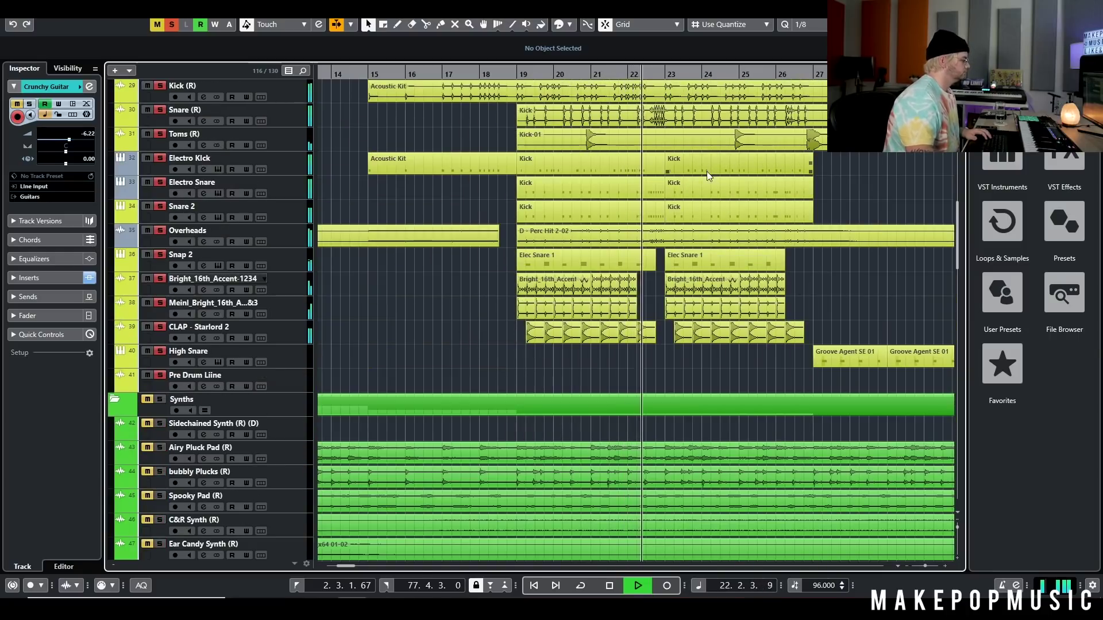
key(space)
scroll(704, 170, up, 8)
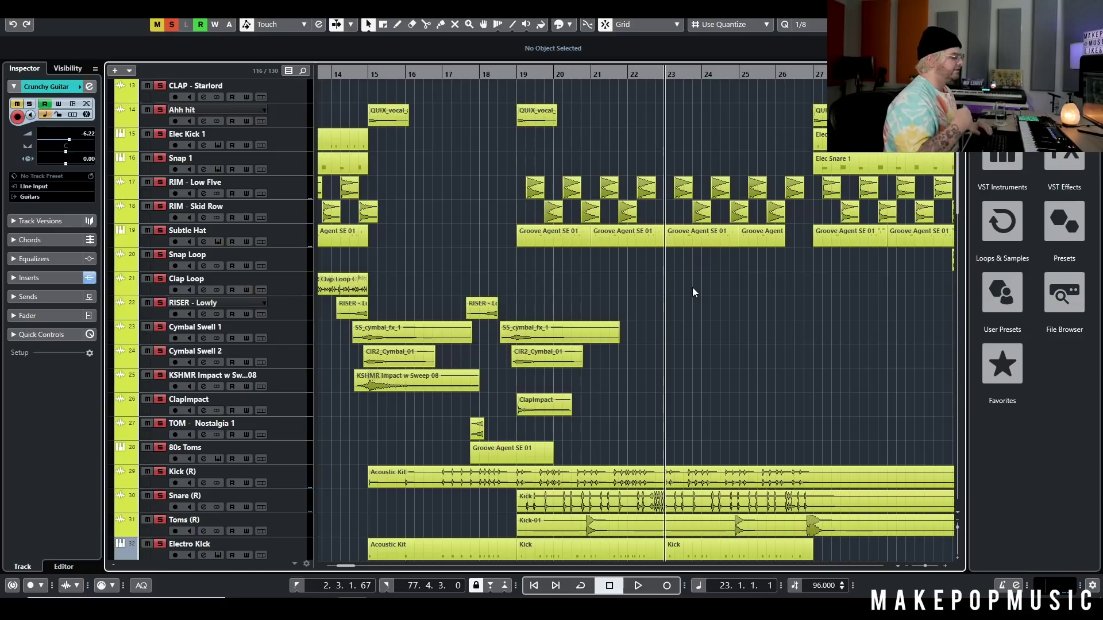
scroll(691, 287, down, 6)
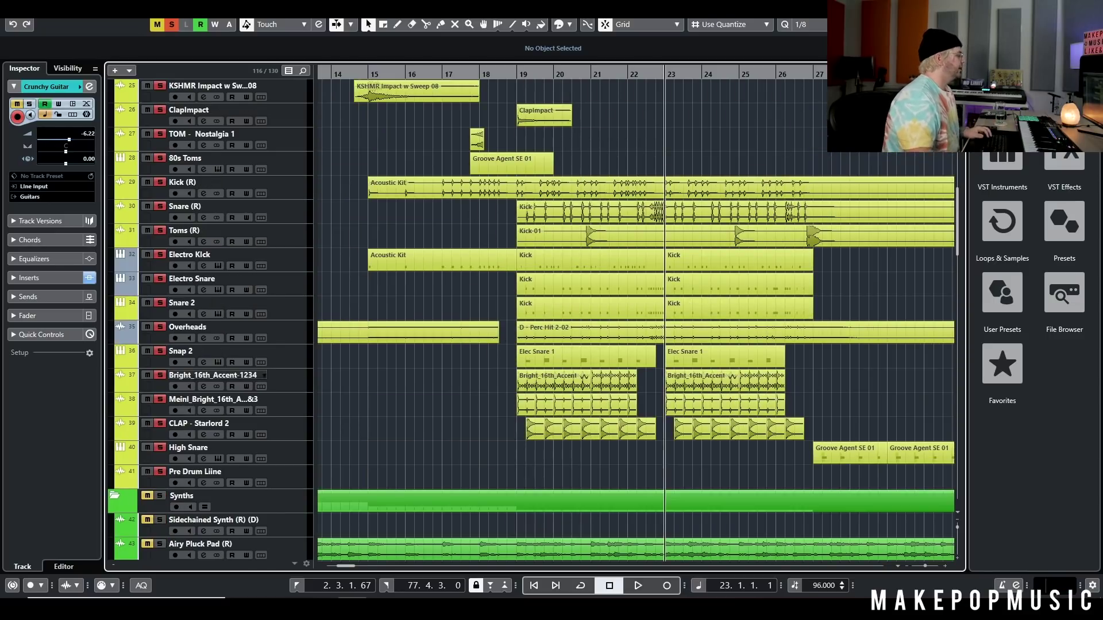
Replace the folder solo with Kick (R) and Snare (R), play from 18.4.3, and stop in bar 20
click(513, 74)
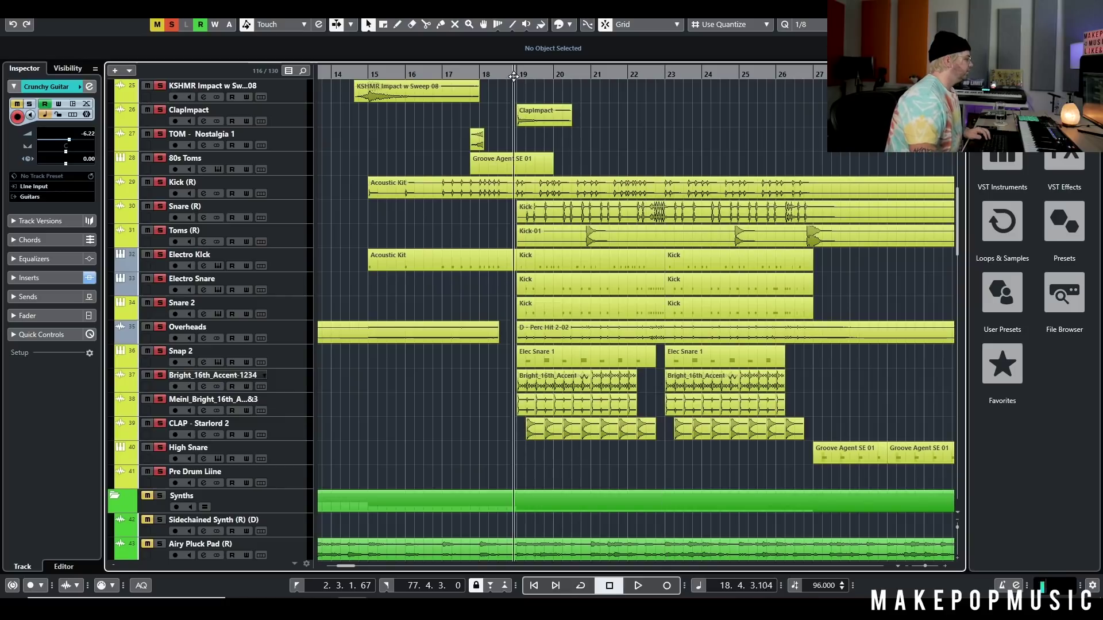
click(176, 24)
click(161, 206)
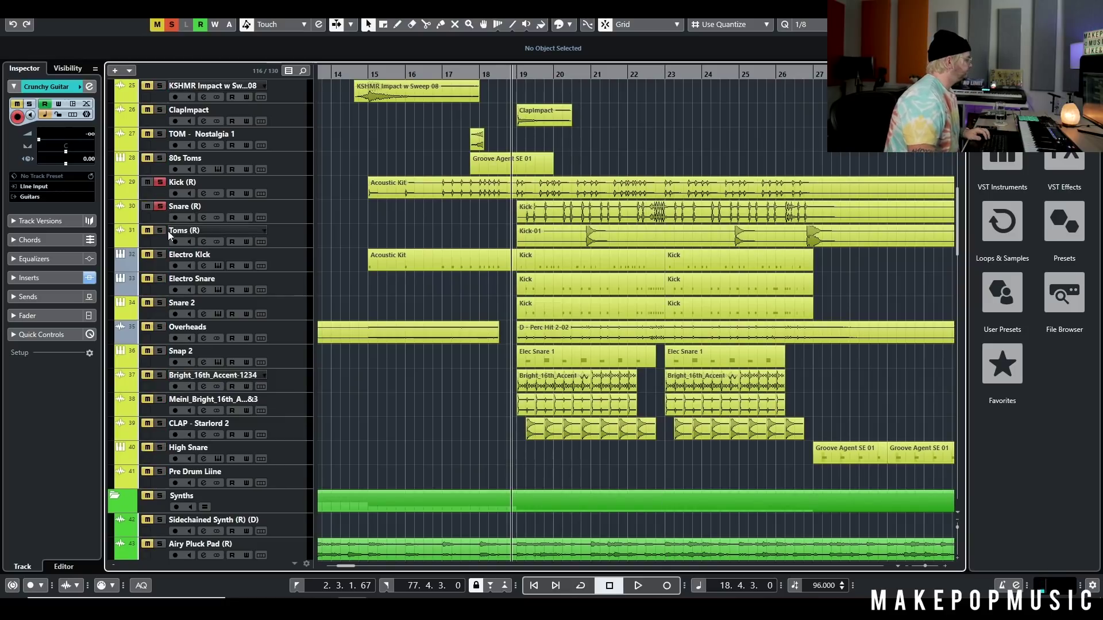
key(space)
key(h)
key(h)
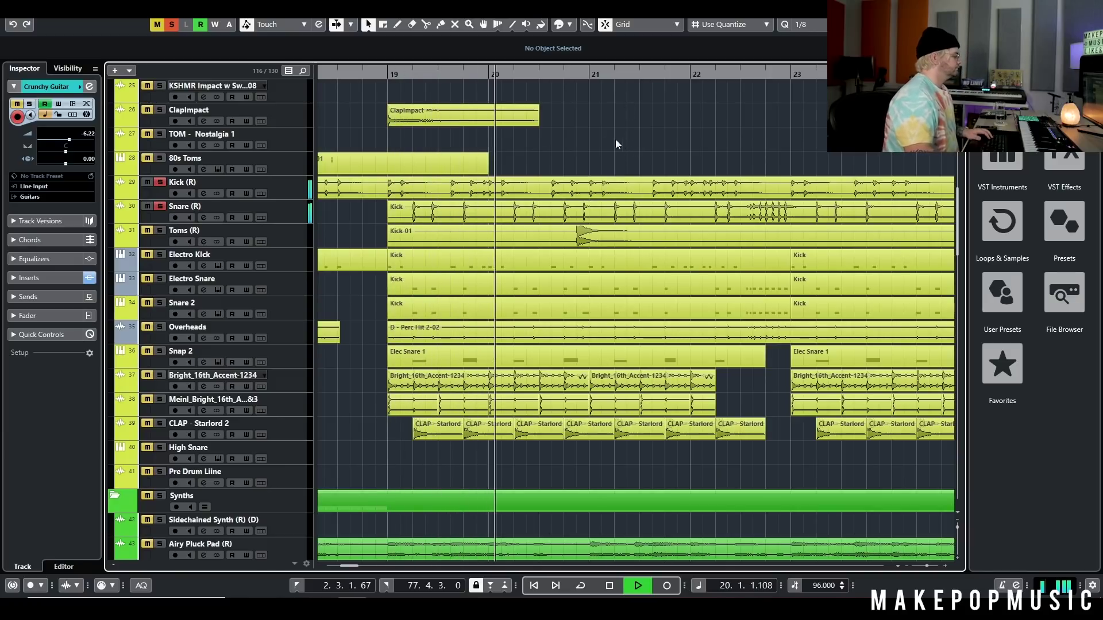
key(space)
Add Toms (R) to the solos and play from 20.3.2 through the tom hit before bar 21
click(159, 231)
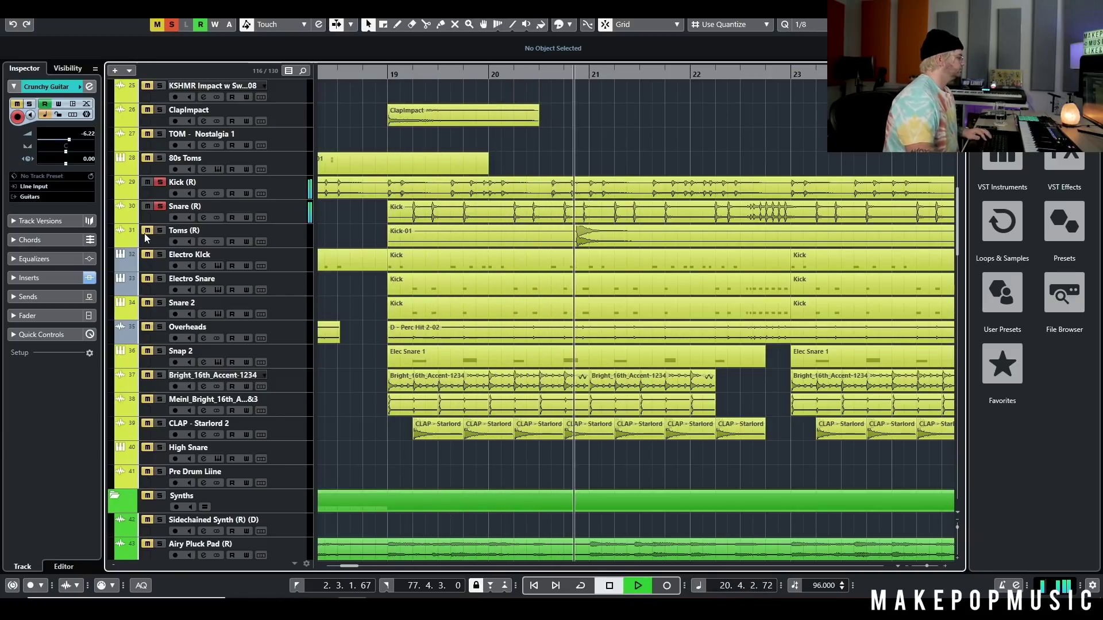
click(532, 75)
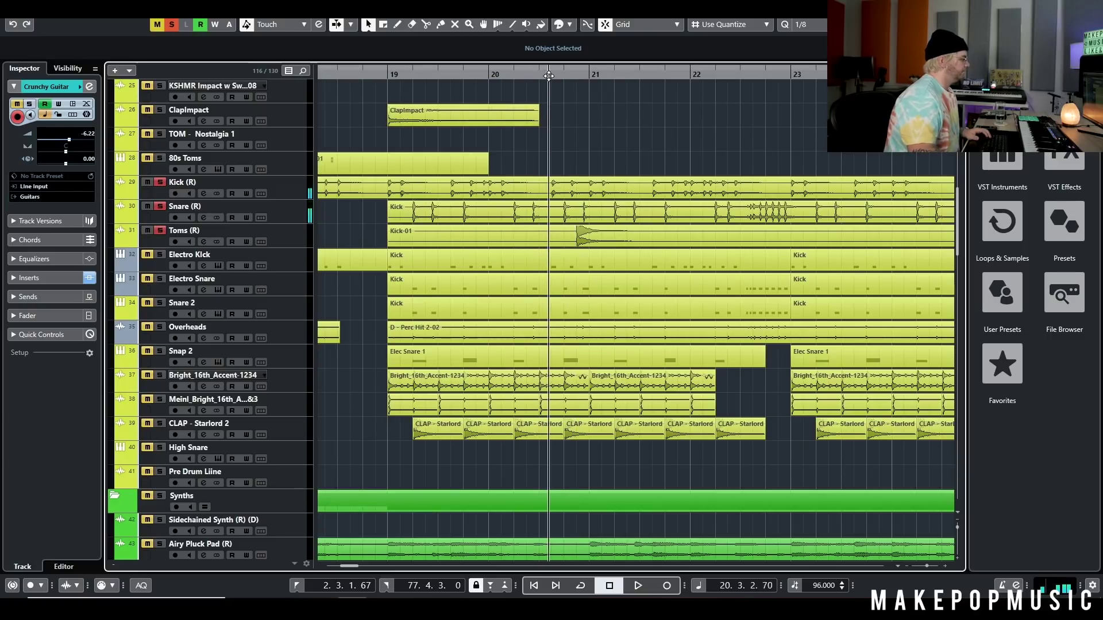
key(space)
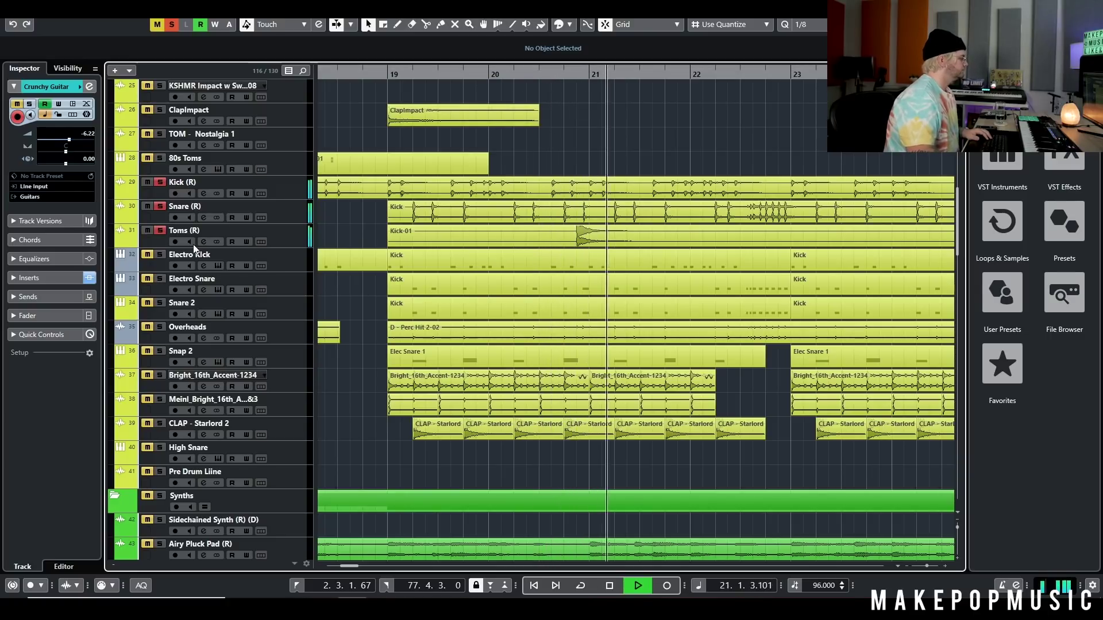
Add Electro Kick to the solos, play from just before bar 19, and stop in bar 20
click(160, 255)
key(space)
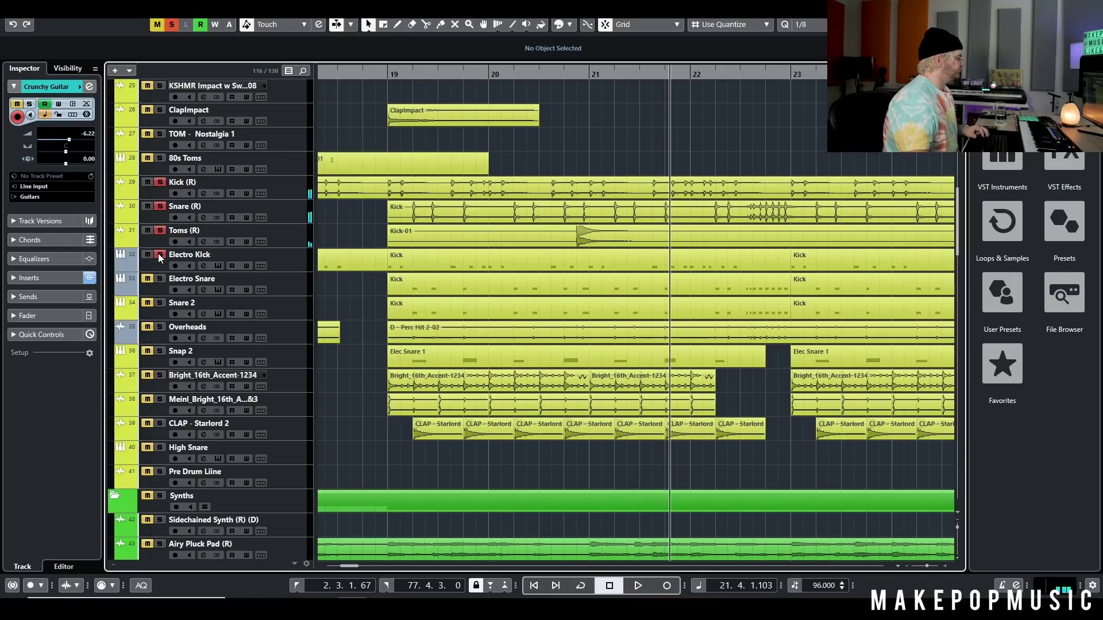
click(377, 74)
key(space)
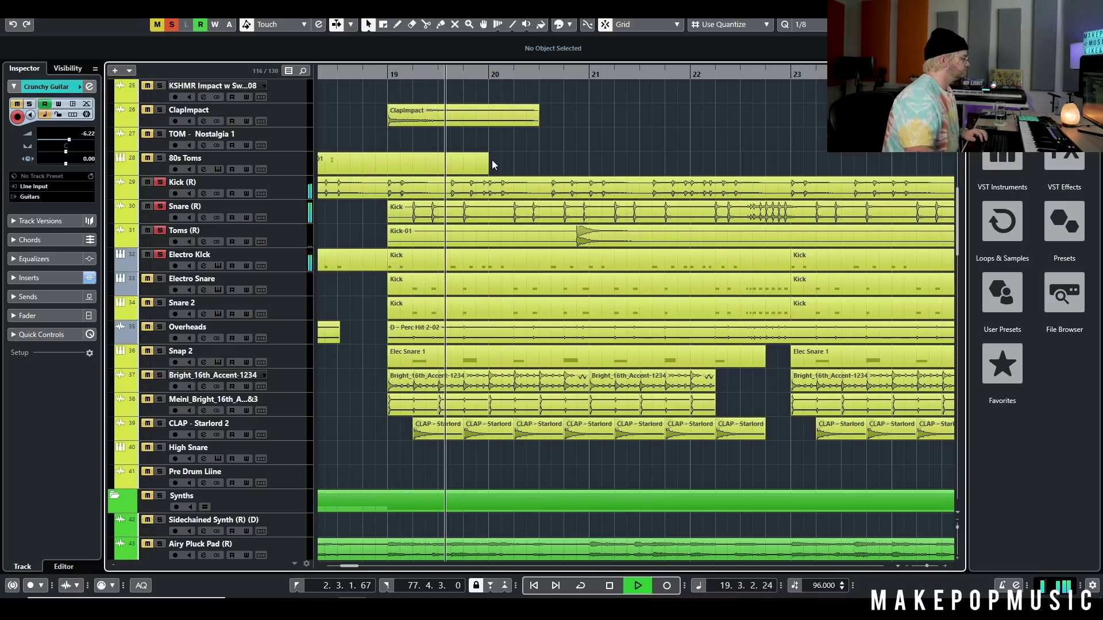
key(space)
Play the drum solos with Electro Snare from 18.4.3, add Snare 2, and stop in bar 21
scroll(195, 233, up, 4)
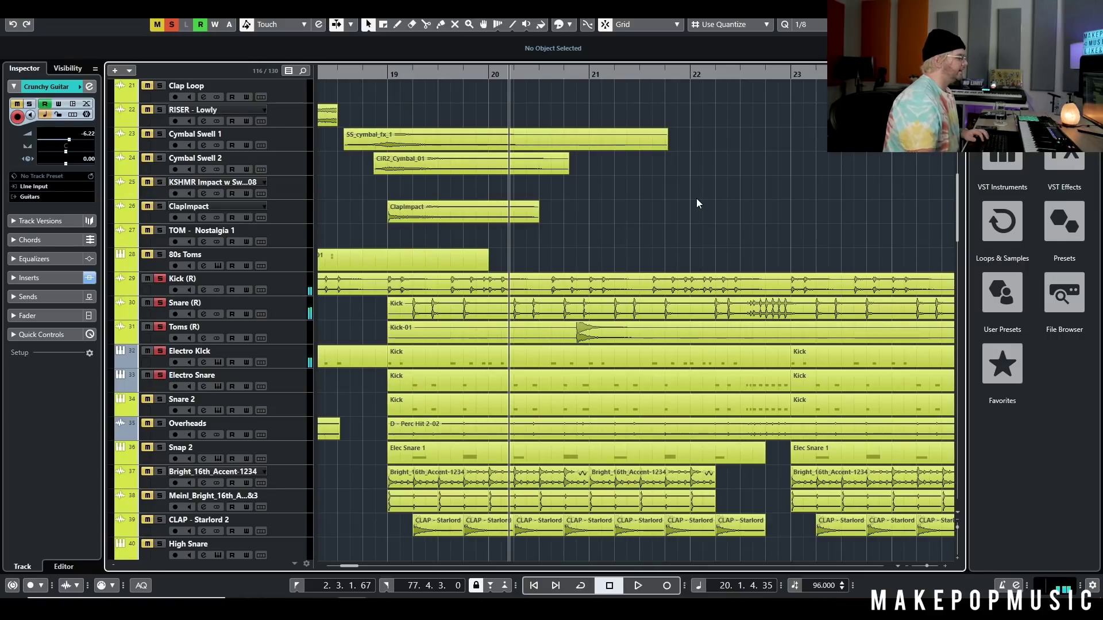
scroll(685, 193, down, 8)
scroll(681, 192, up, 4)
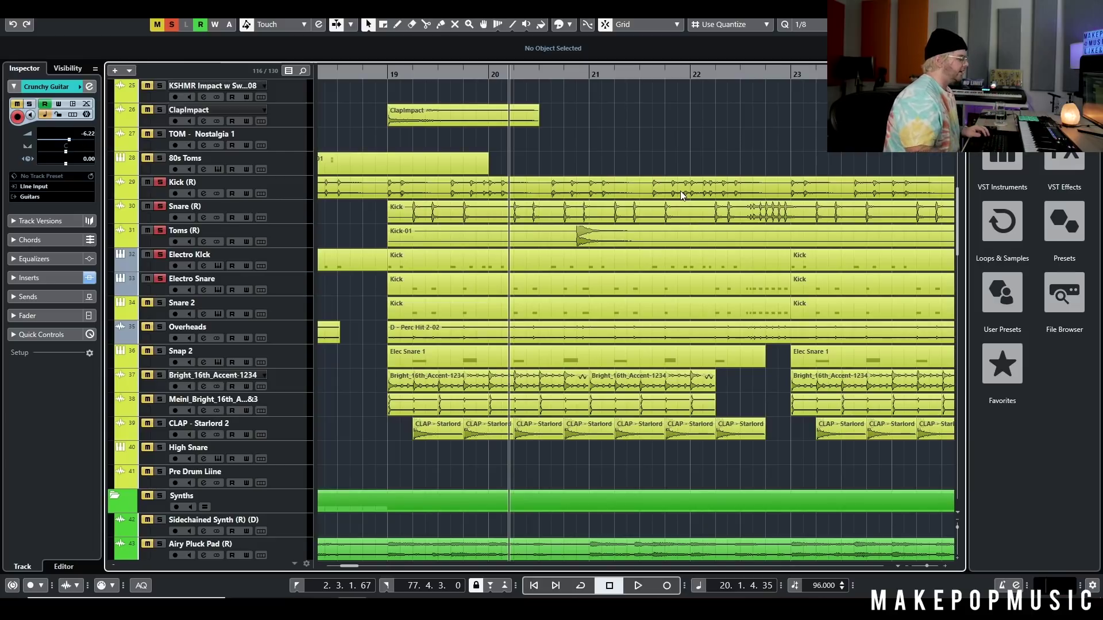
scroll(680, 191, down, 3)
click(515, 75)
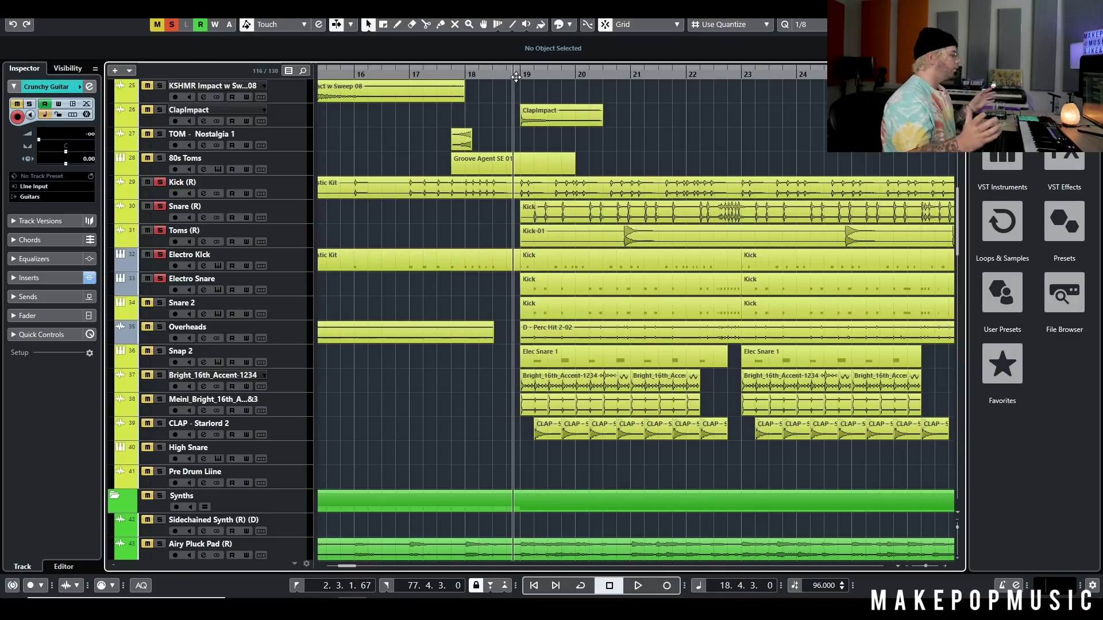
key(space)
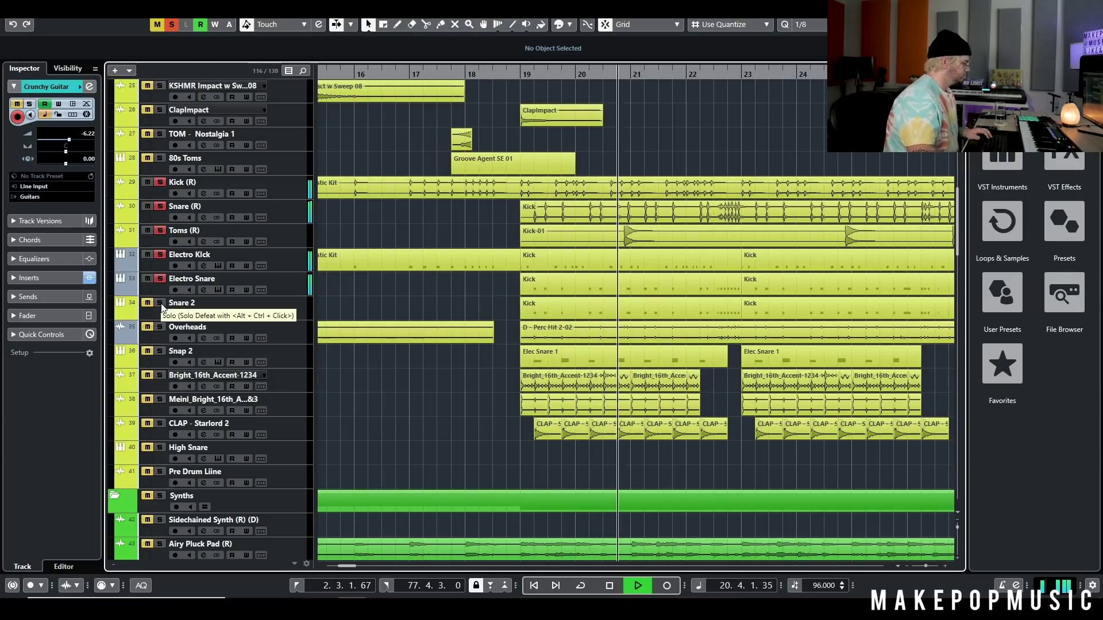
key(space)
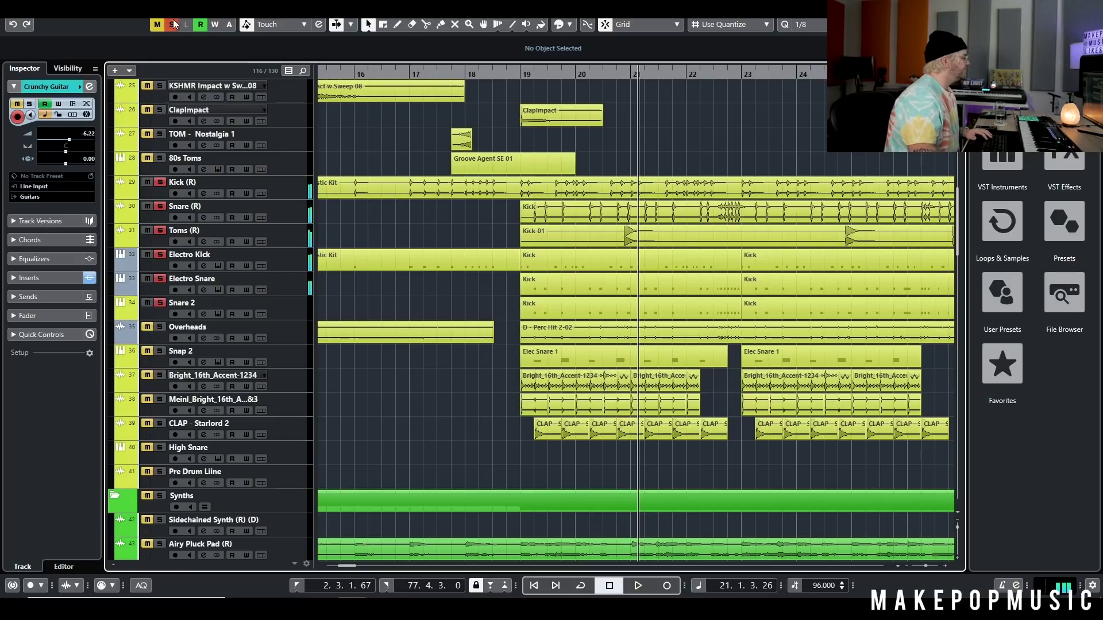
Clear the solos, solo only Snare 2, and play it from the start of the chorus in bar 19
click(173, 24)
click(158, 305)
click(526, 74)
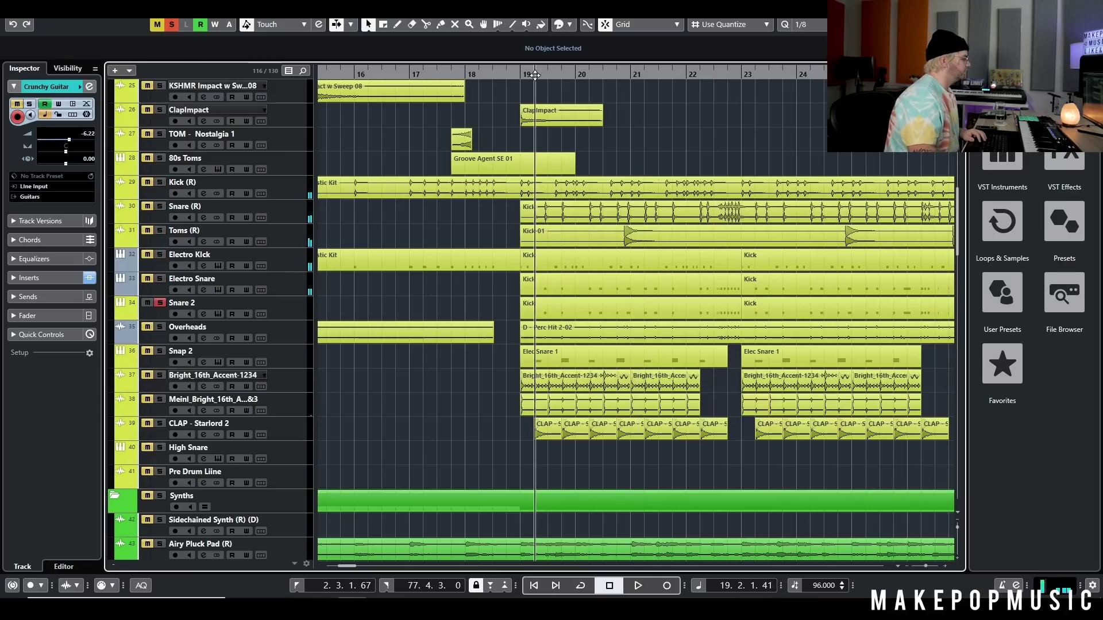
key(space)
Add Electro Snare, Electro Kick, Toms (R), Snare (R) and Kick (R) to the playing Snare 2 solo
click(160, 278)
click(160, 255)
click(160, 231)
click(158, 207)
click(159, 183)
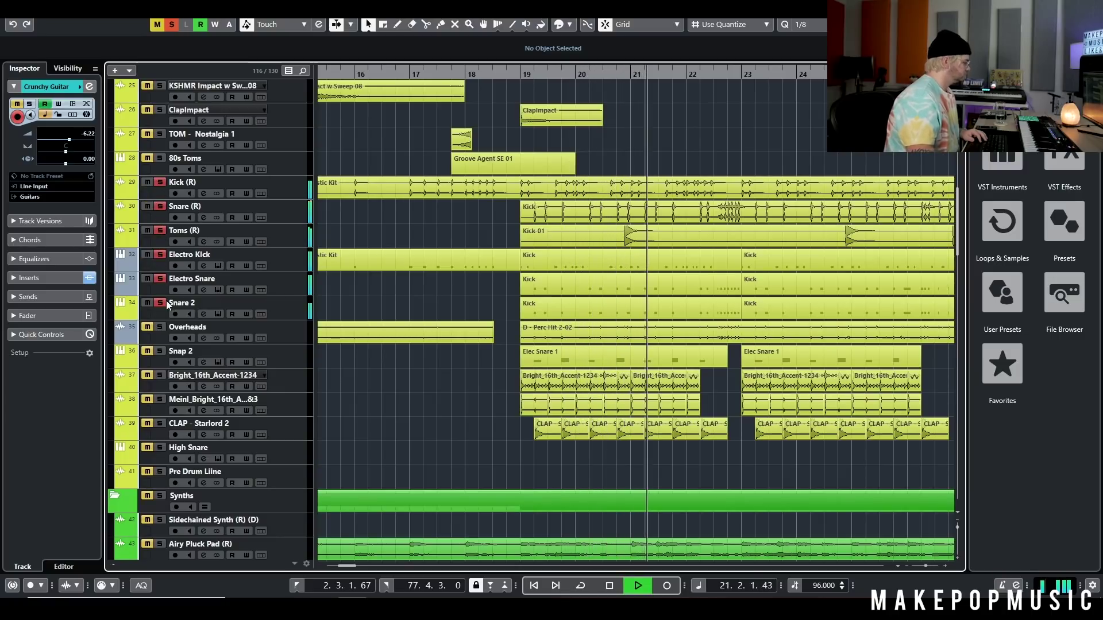
Add the Overheads track to the soloed drum tracks and play them from about bar 19
key(space)
click(164, 328)
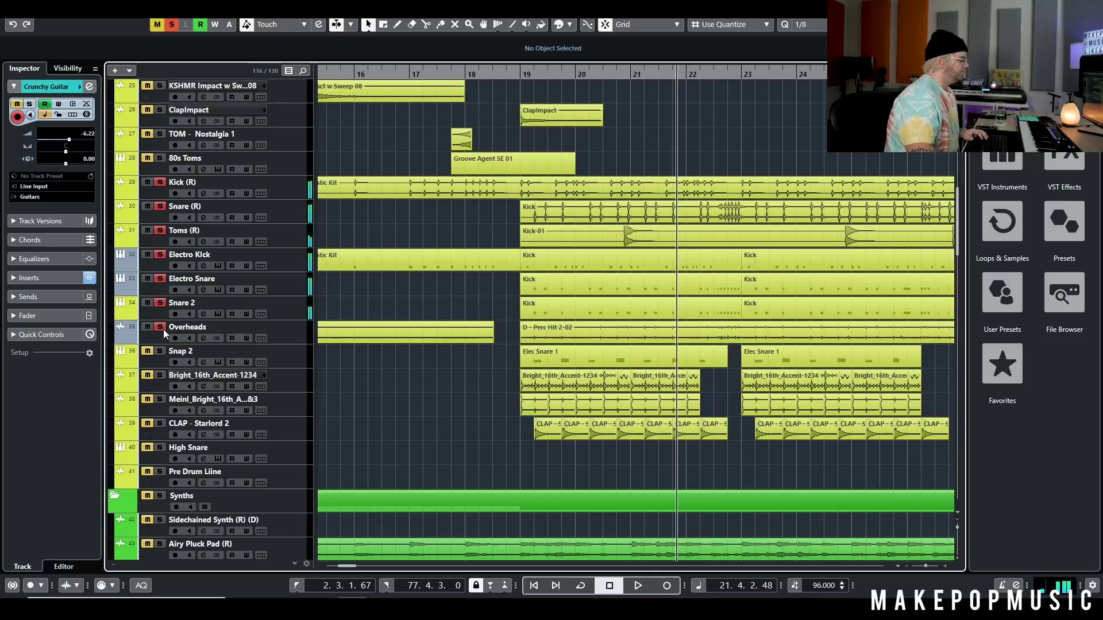
click(537, 73)
key(space)
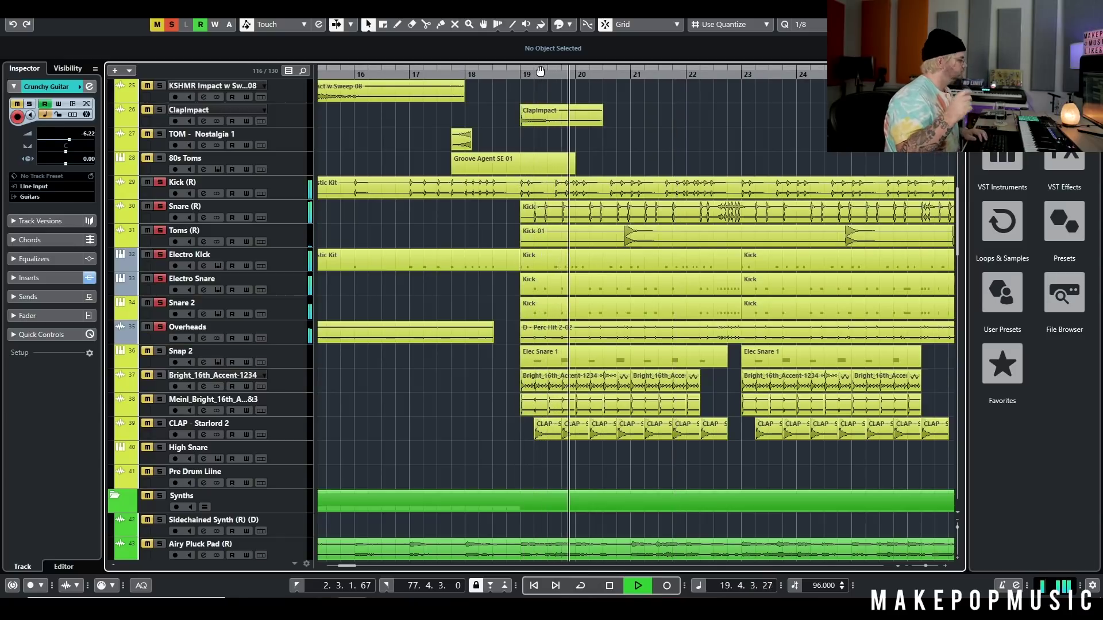
key(space)
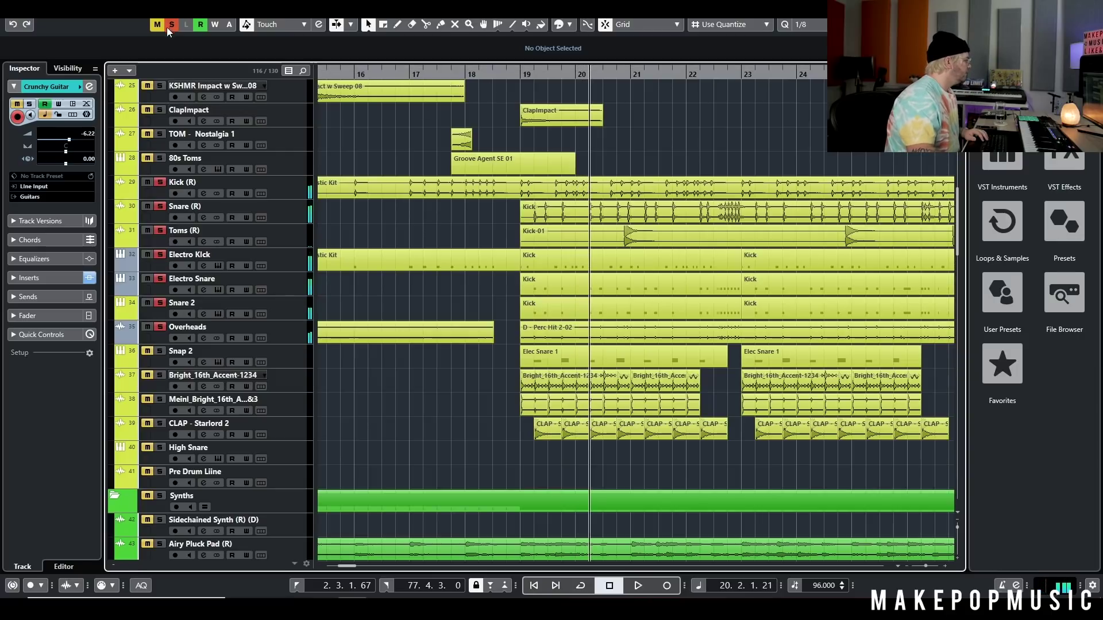
Clear all solos, solo only the Snap 2 track, and audition it from bar 19
click(171, 24)
click(160, 351)
click(520, 73)
key(space)
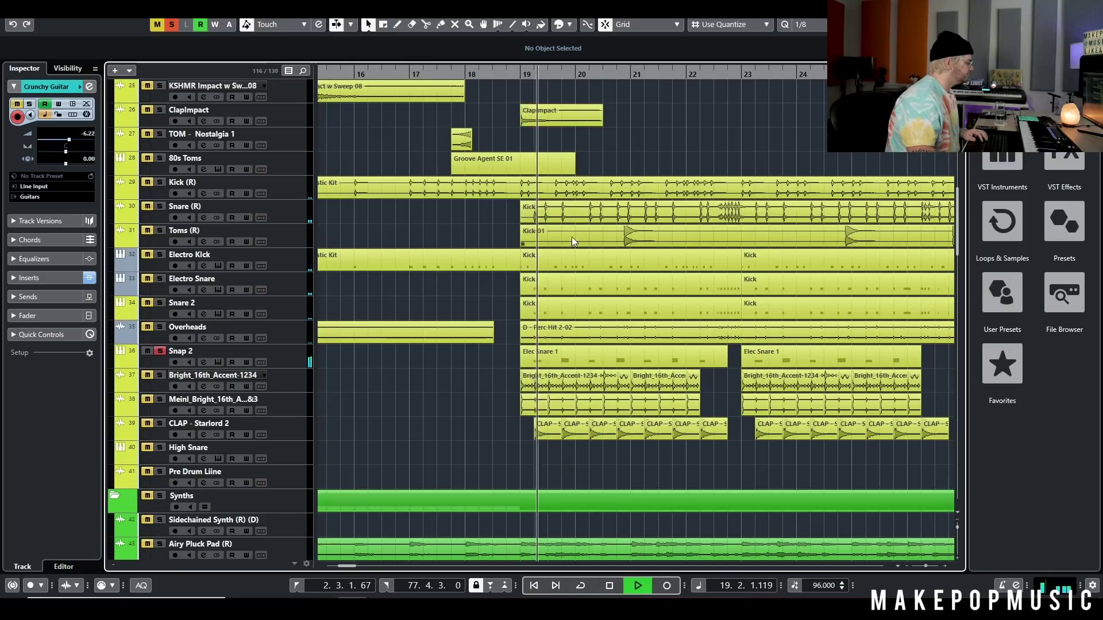
scroll(458, 274, up, 4)
scroll(462, 273, down, 4)
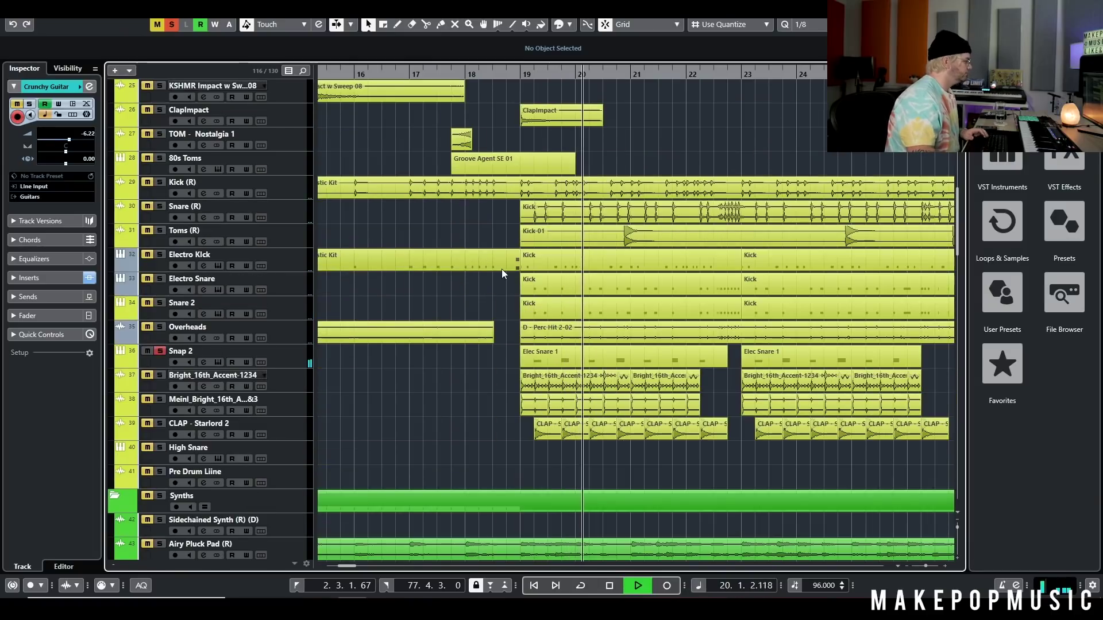
key(space)
Add the Subtle Hat track to the solo selection and audition it from bar 19
scroll(476, 276, up, 4)
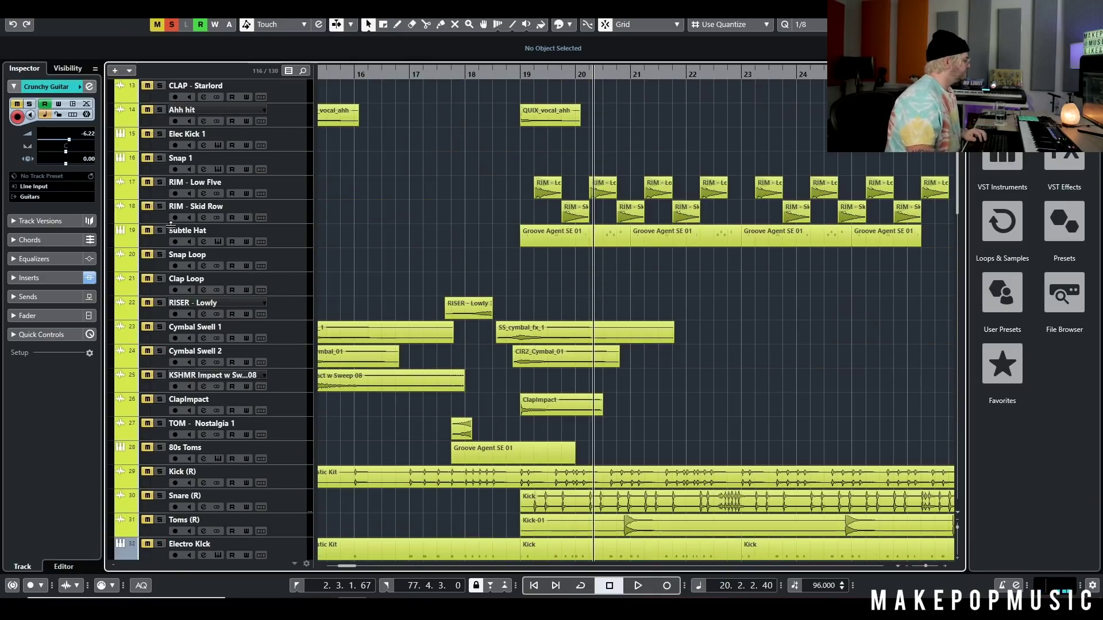
click(160, 230)
click(520, 73)
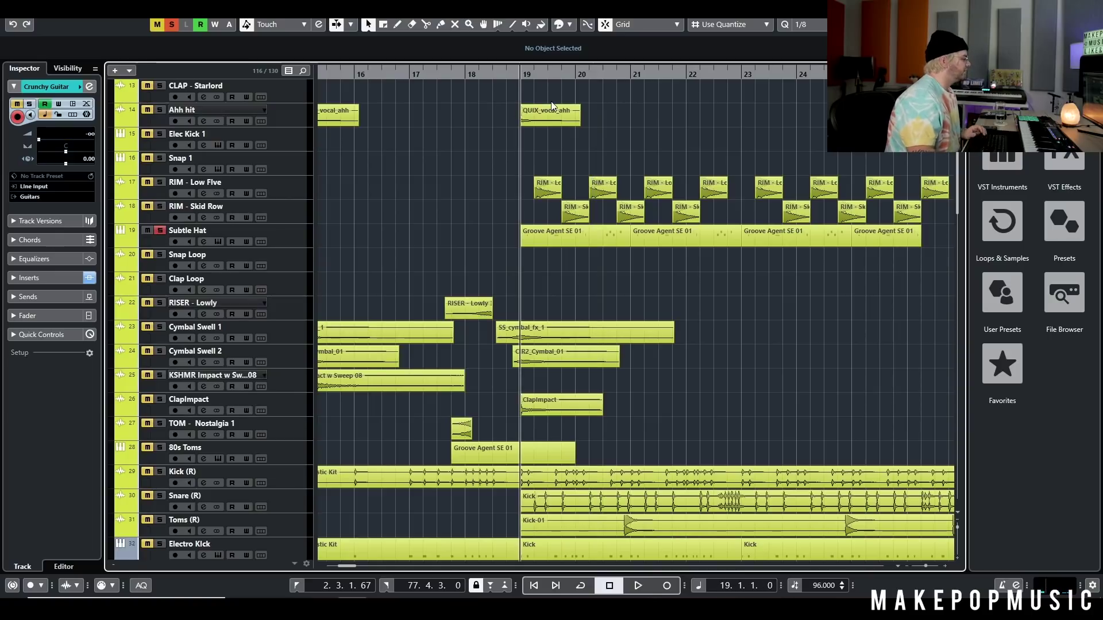
key(space)
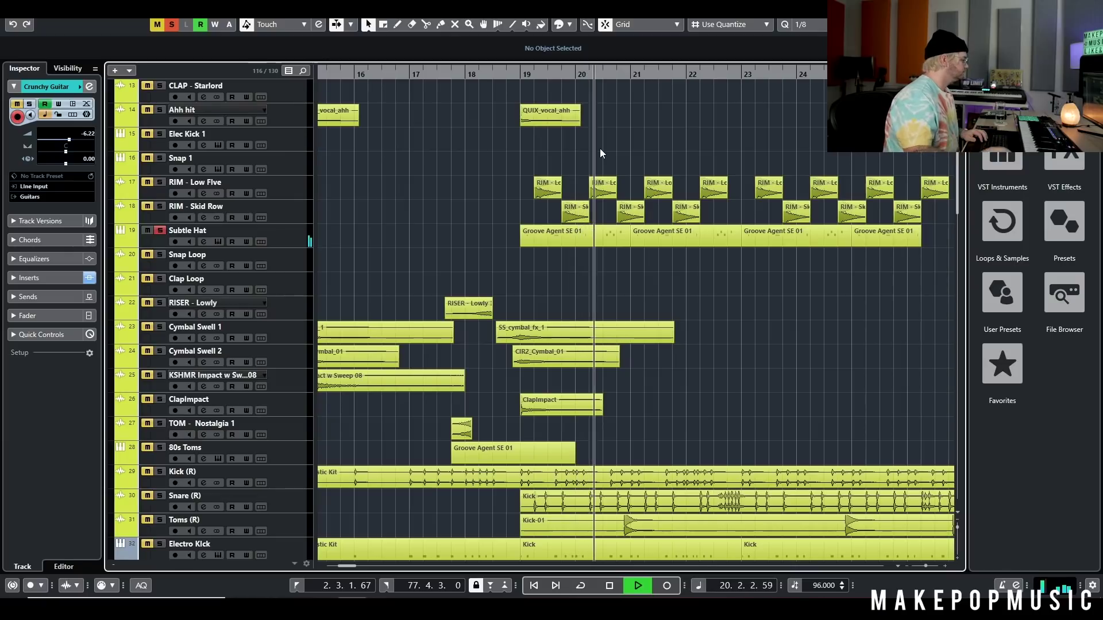
key(space)
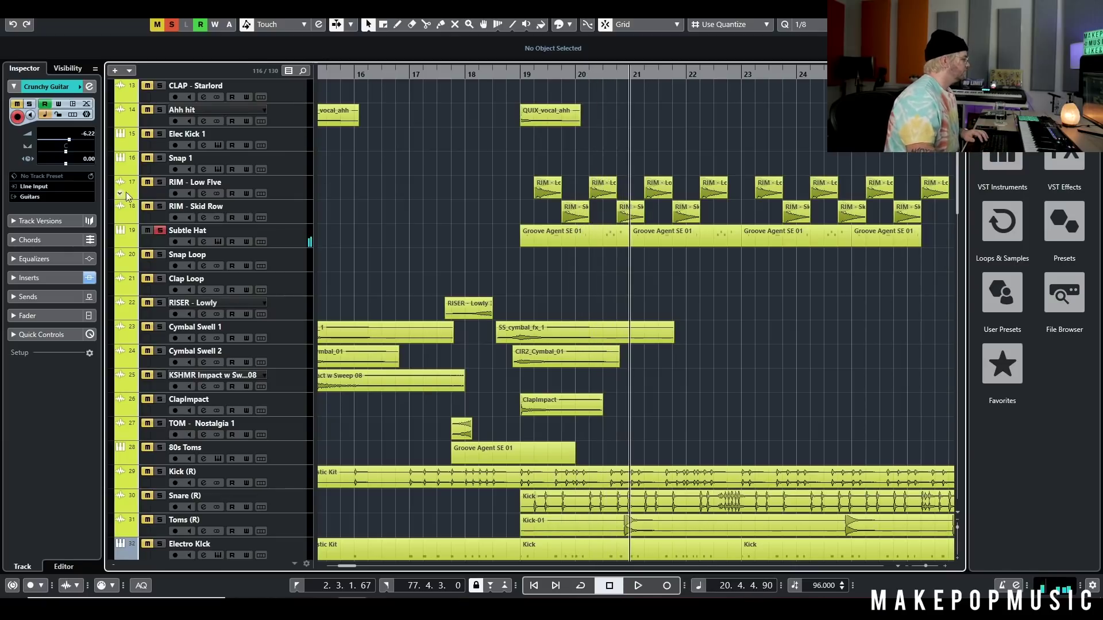
Add RIM - Low Five and RIM - Skid Row to the soloed tracks and play from bar 19 without cycling
click(148, 187)
scroll(601, 157, up, 4)
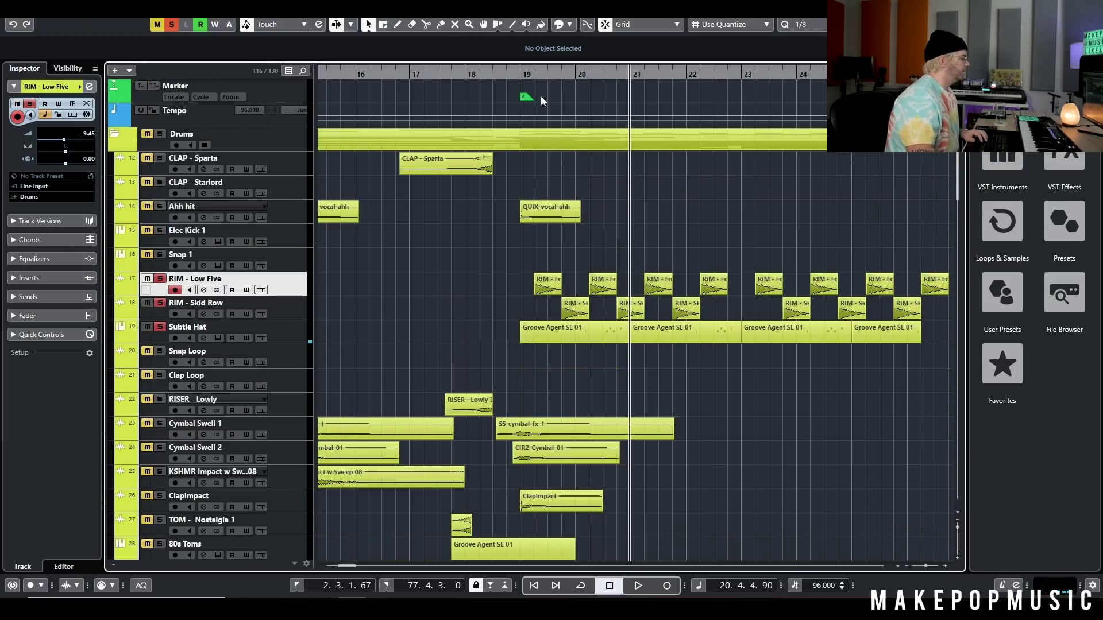
key(slash)
click(520, 73)
key(space)
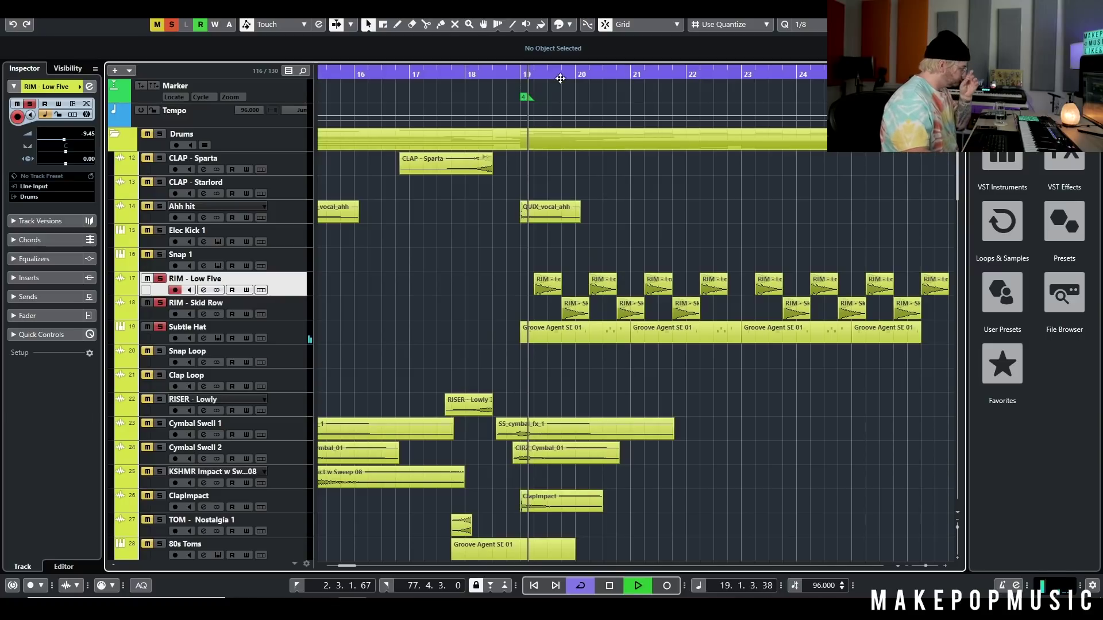
key(slash)
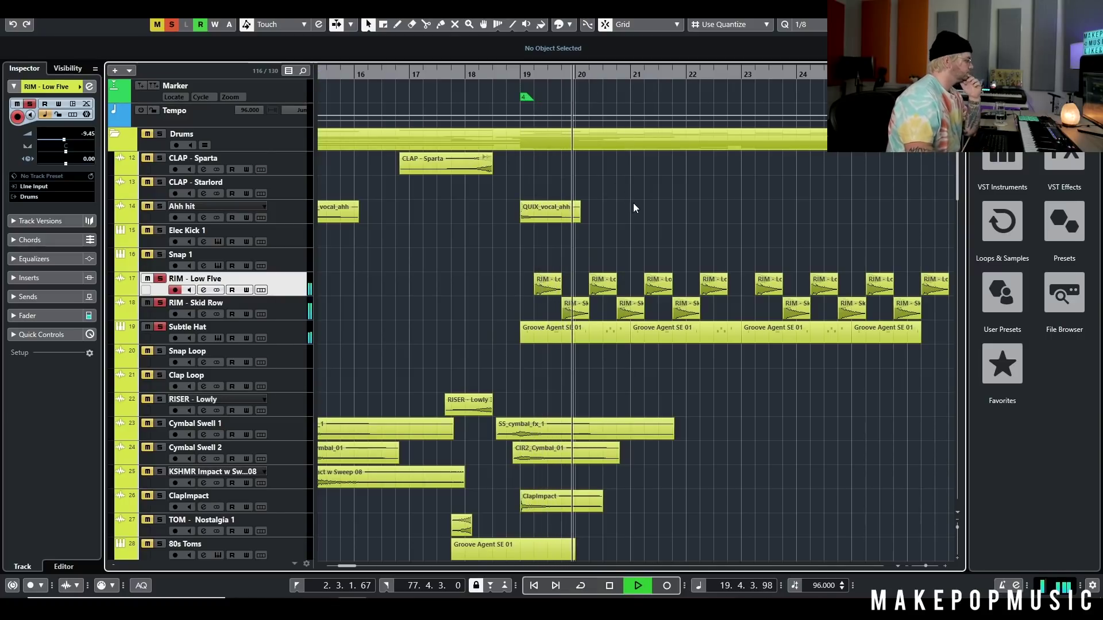
scroll(635, 203, down, 8)
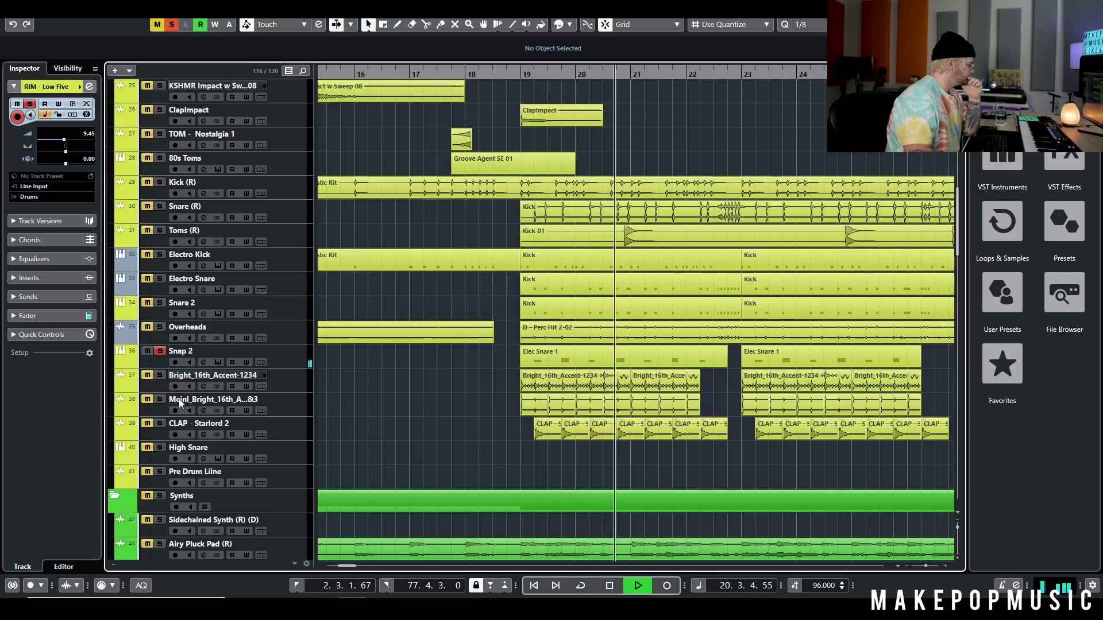
key(space)
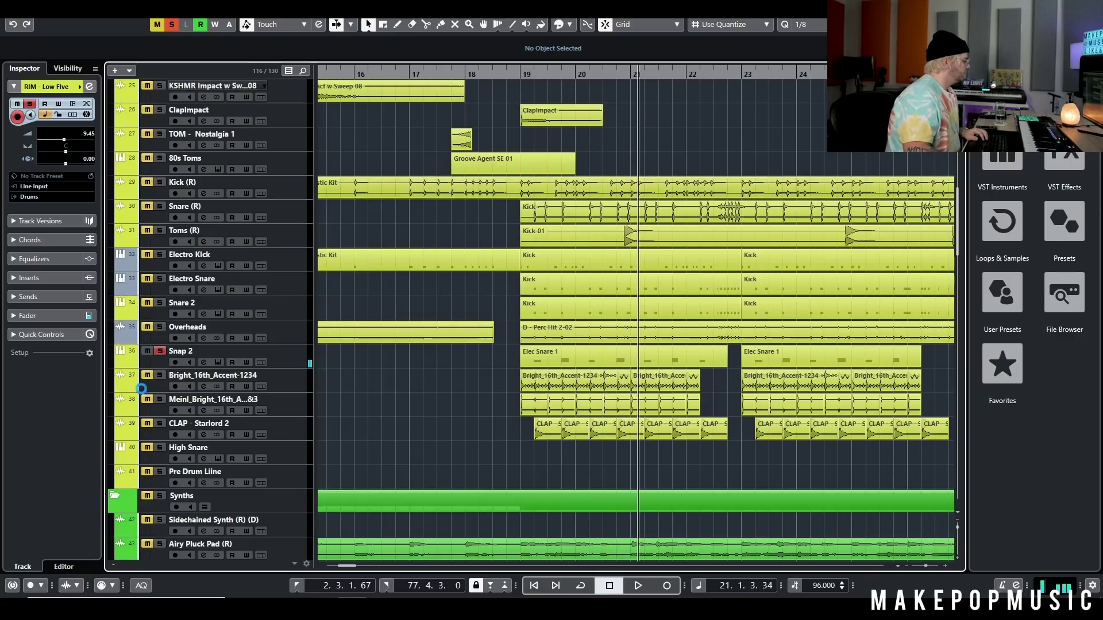
Solo only the Bright_16th_Accent-1234 track and audition it from bar 19
click(160, 375)
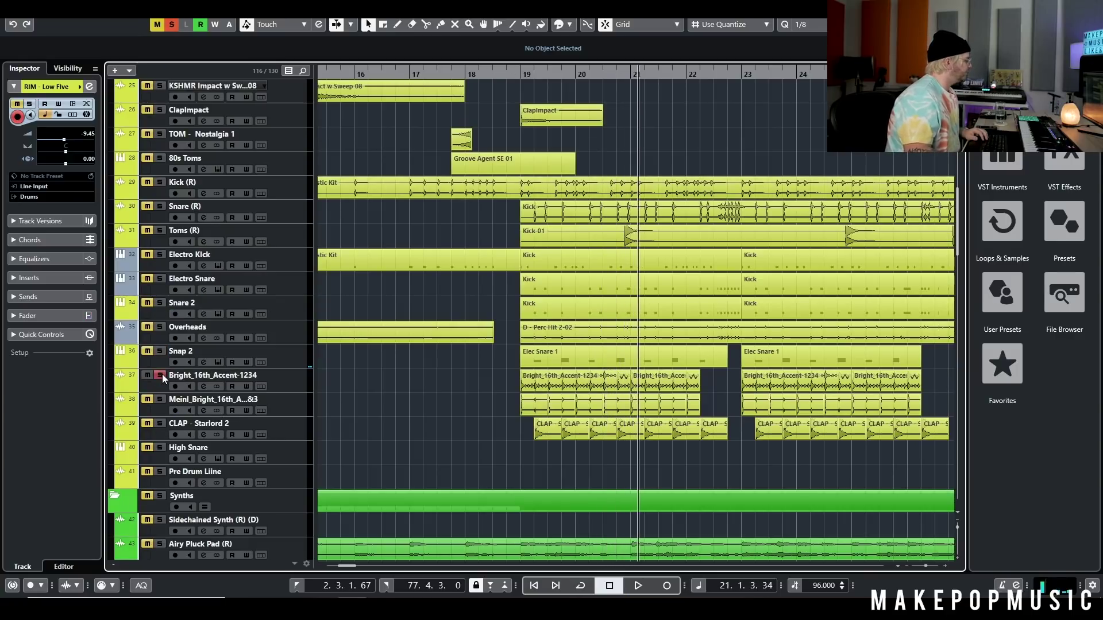
click(519, 74)
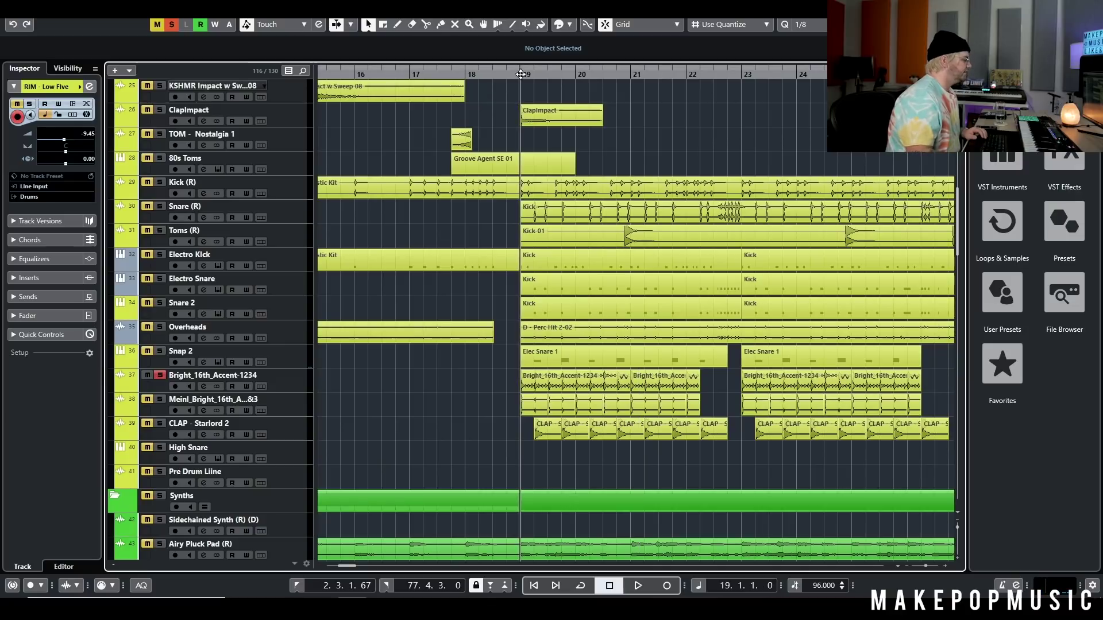
key(space)
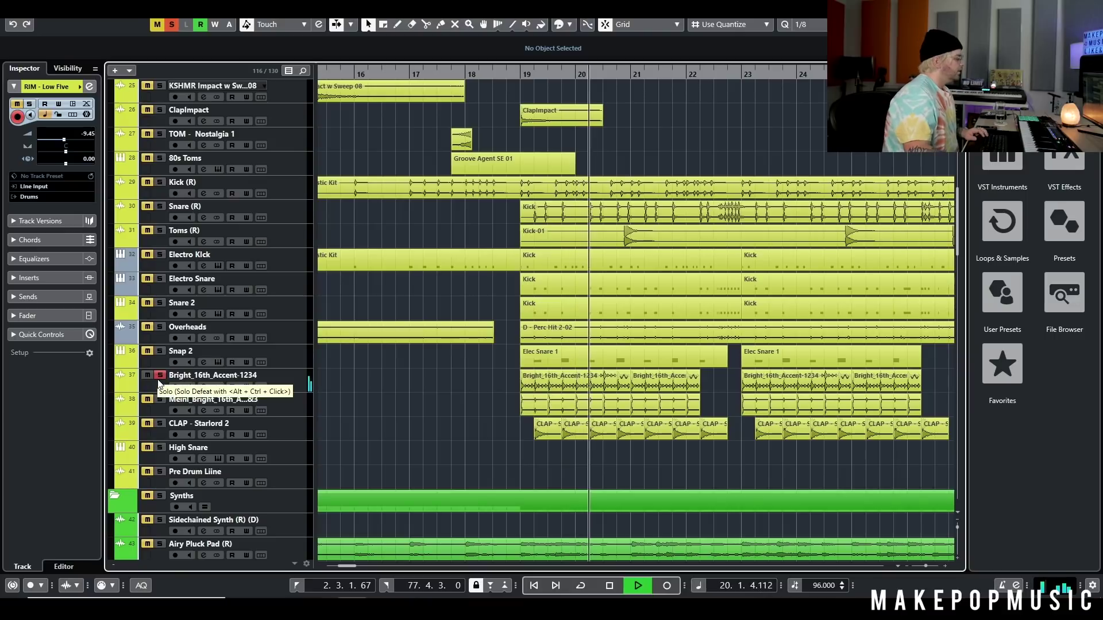
key(space)
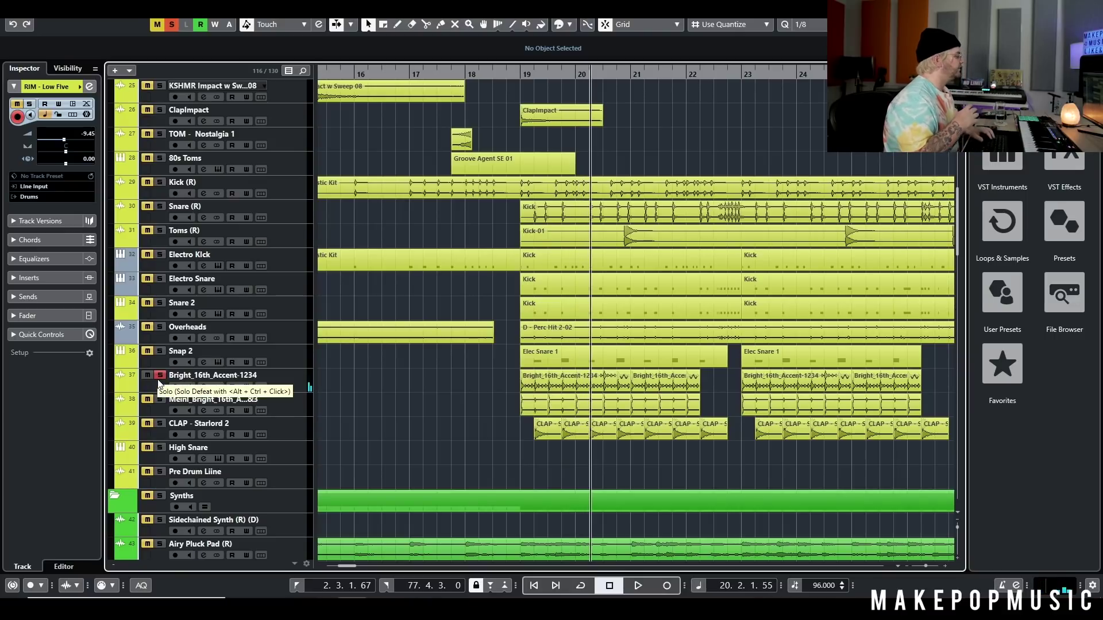
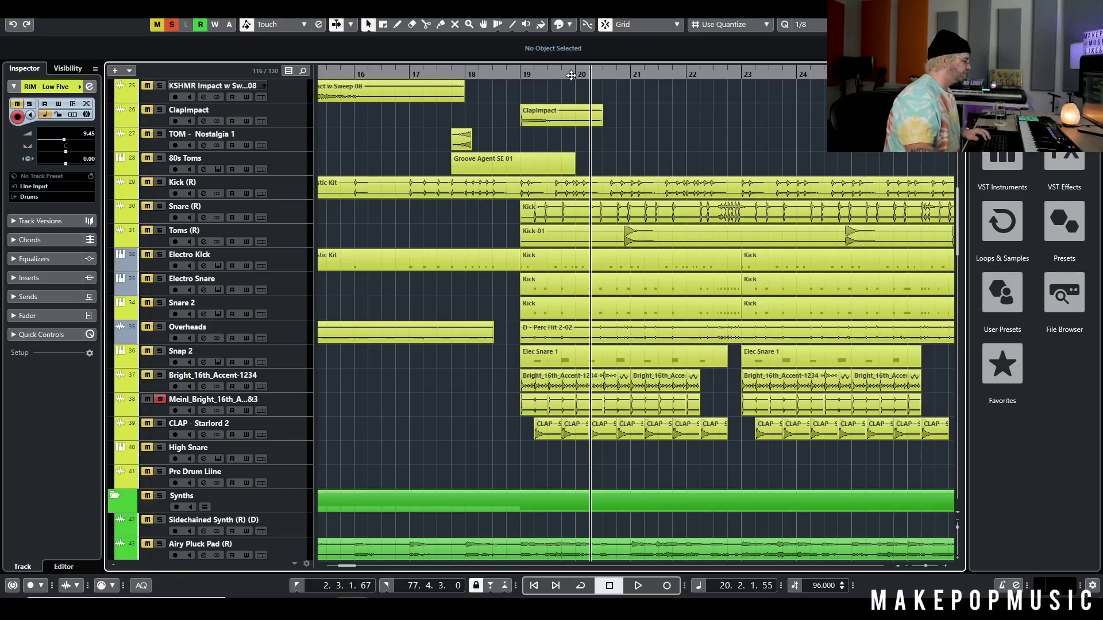
Turn on cycle mode and play Meinl_Bright_16th_Accent1&3 from bar 19, adding Bright_16th_Accent-1234 to the solo
key(KP_Divide)
click(522, 79)
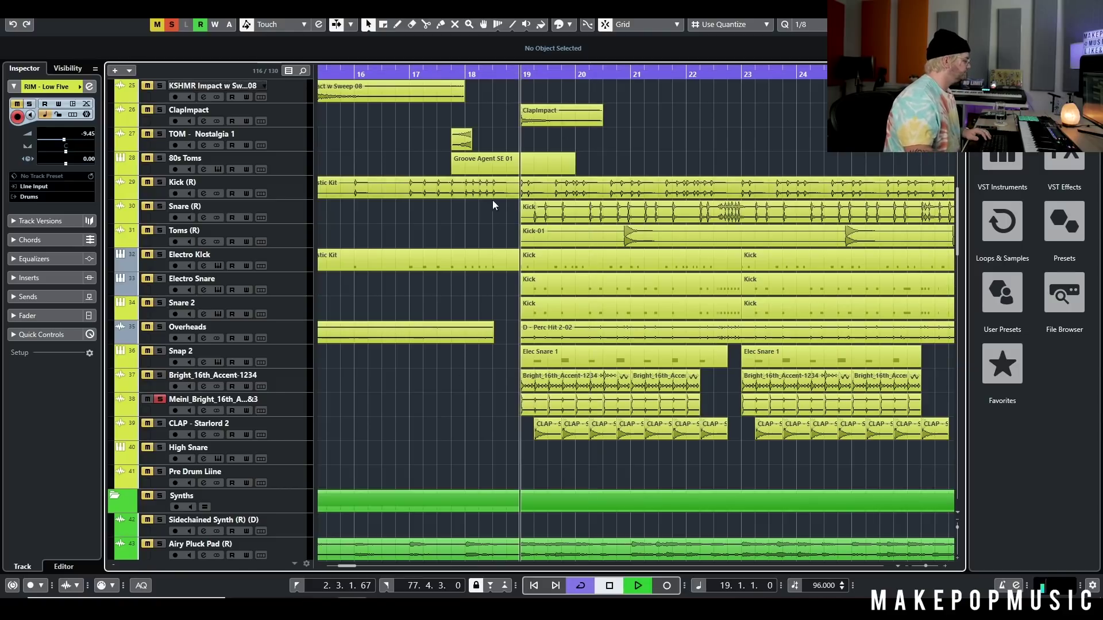
key(space)
click(160, 375)
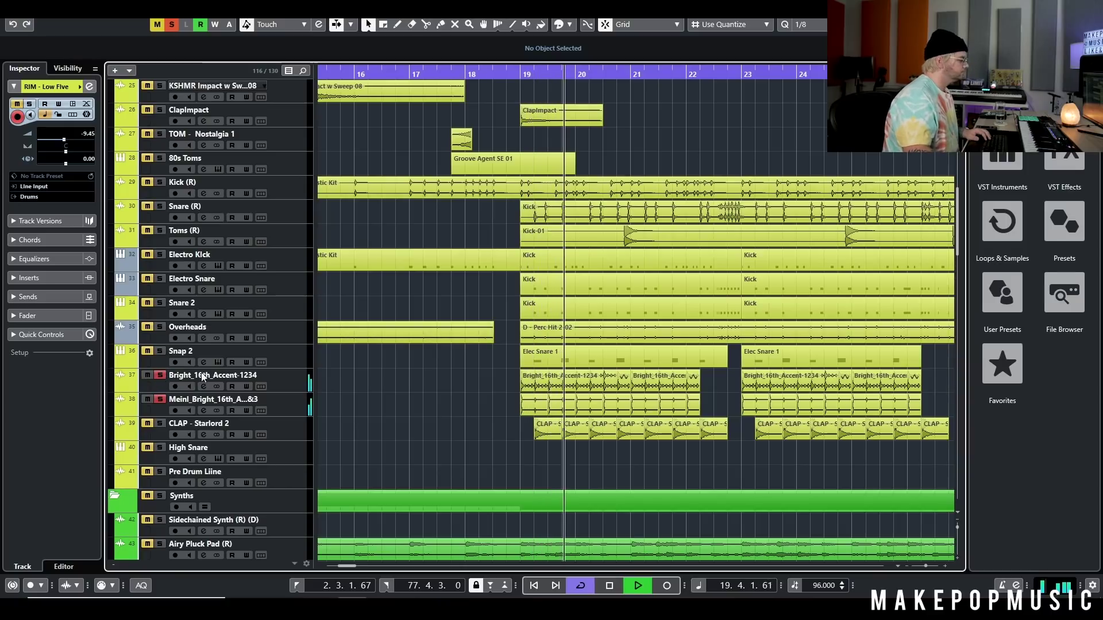
key(space)
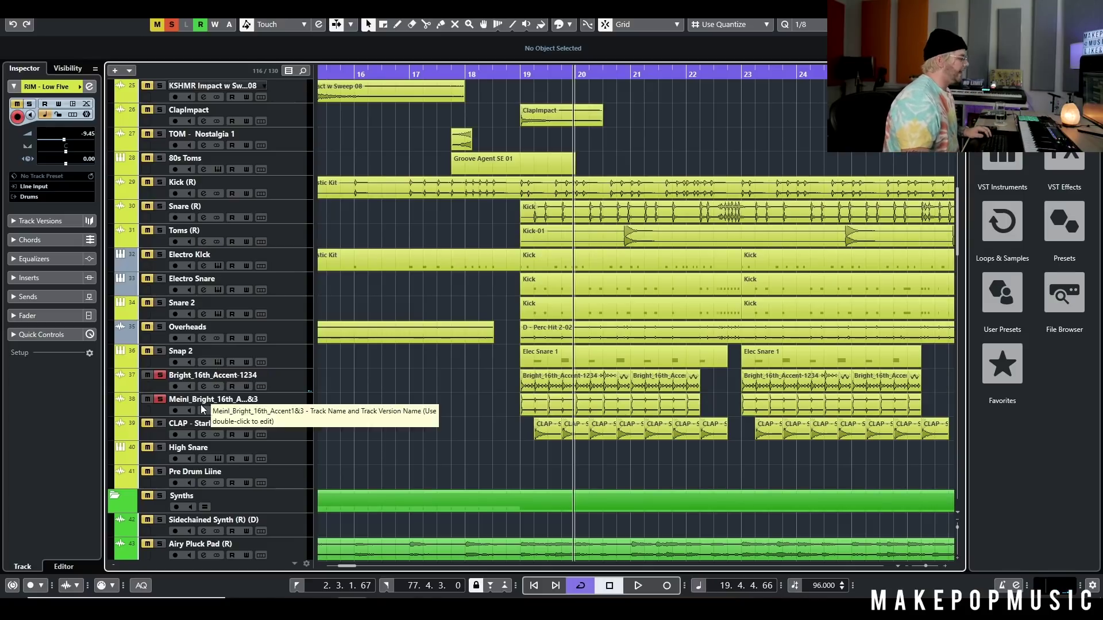
Play the soloed accents together with CLAP - Starlord 2 from bar 19, and extend the solo to the whole Drums folder
click(542, 79)
key(space)
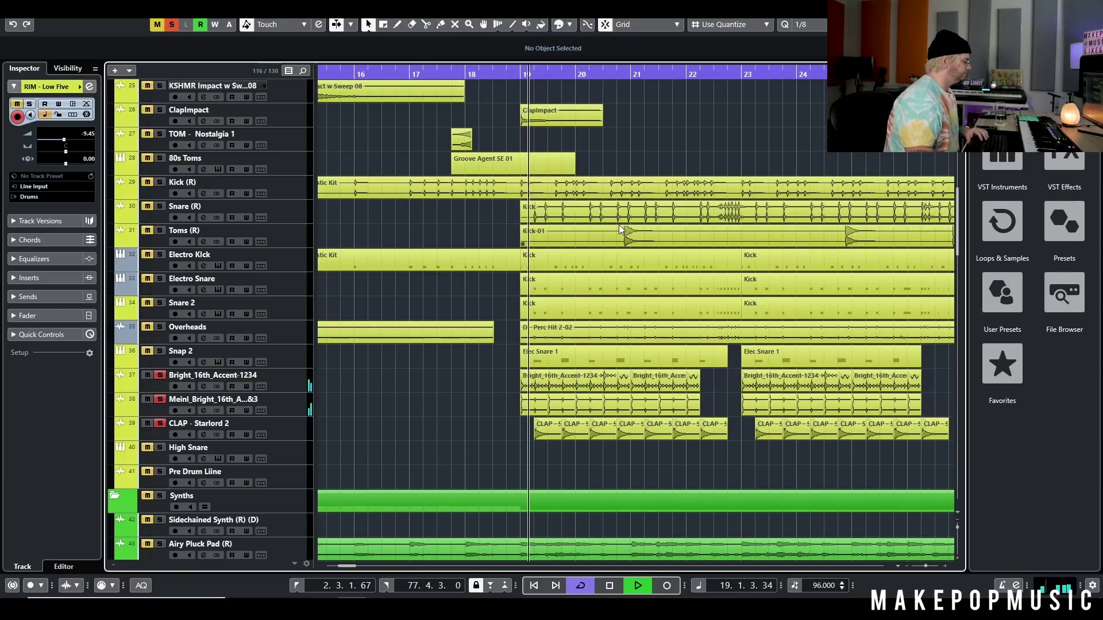
scroll(154, 140, up, 10)
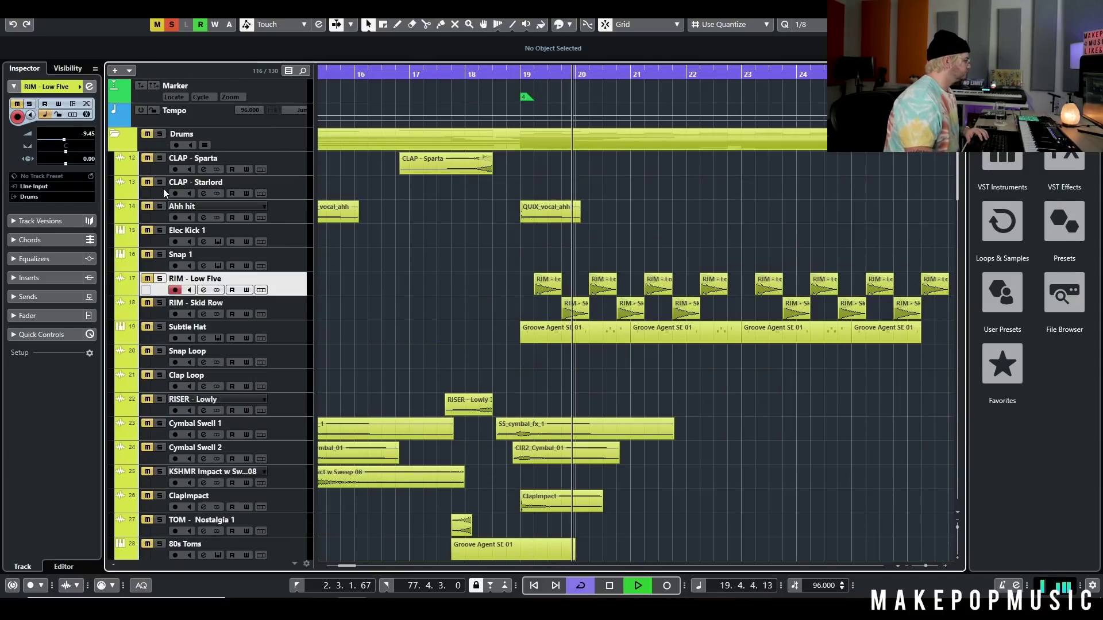
click(160, 278)
scroll(633, 200, down, 12)
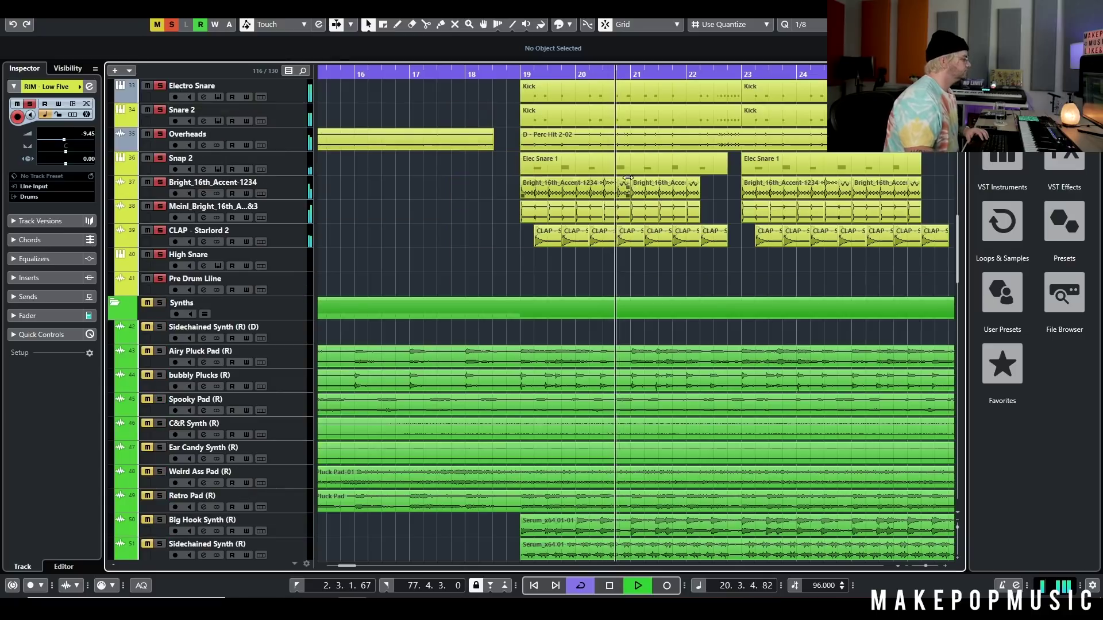
scroll(669, 175, down, 2)
scroll(675, 175, up, 9)
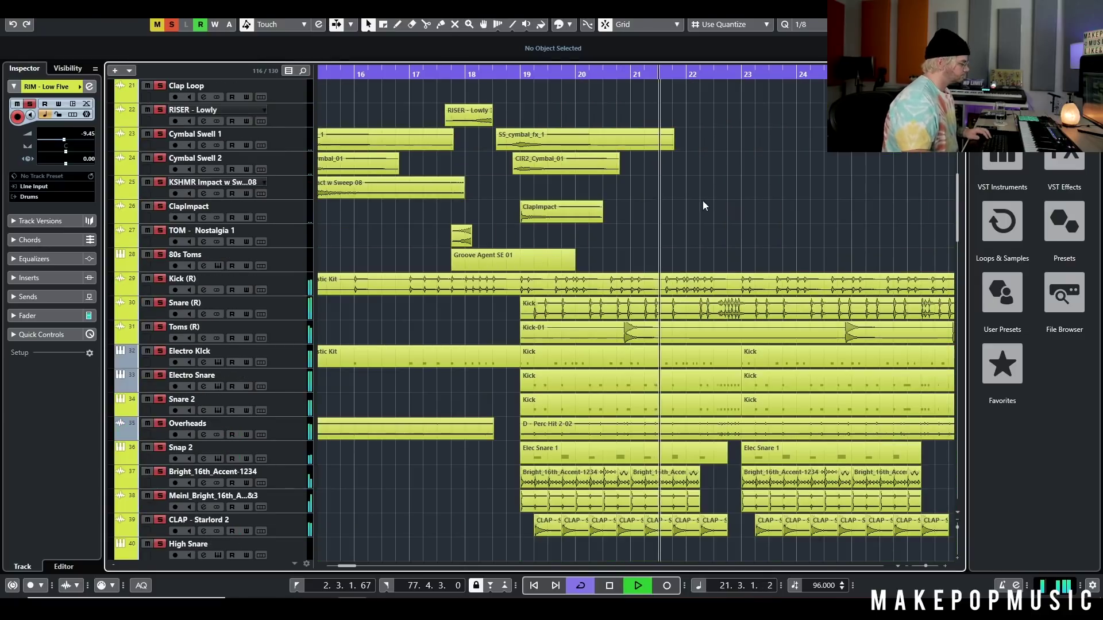
key(space)
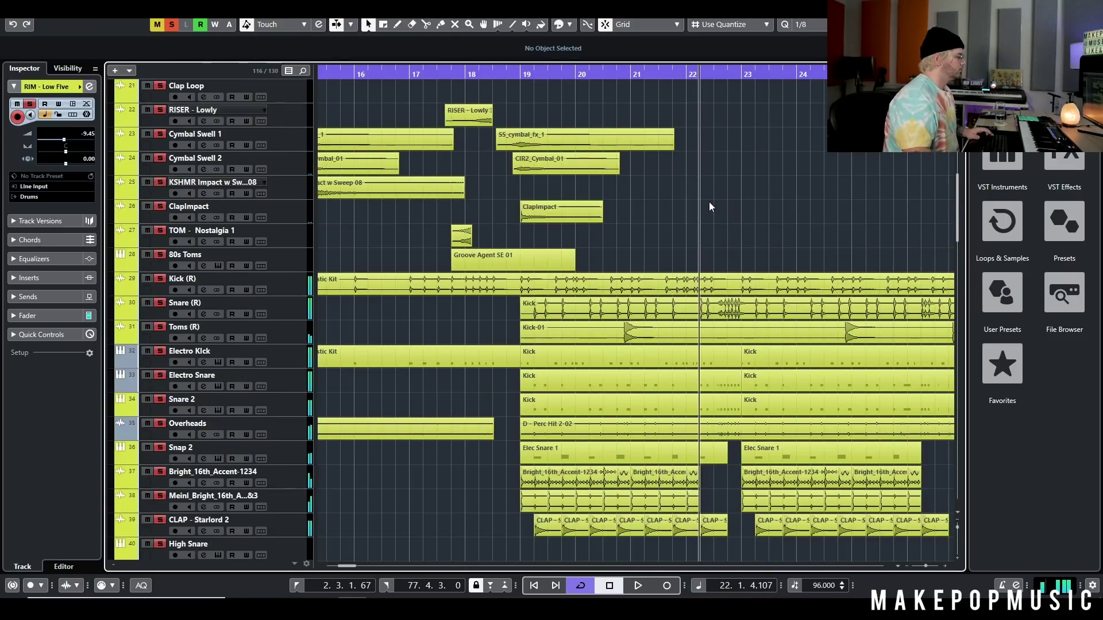
Zoom the arrangement out to show the surrounding sections and deactivate every solo in the project
key(g)
key(g)
key(g)
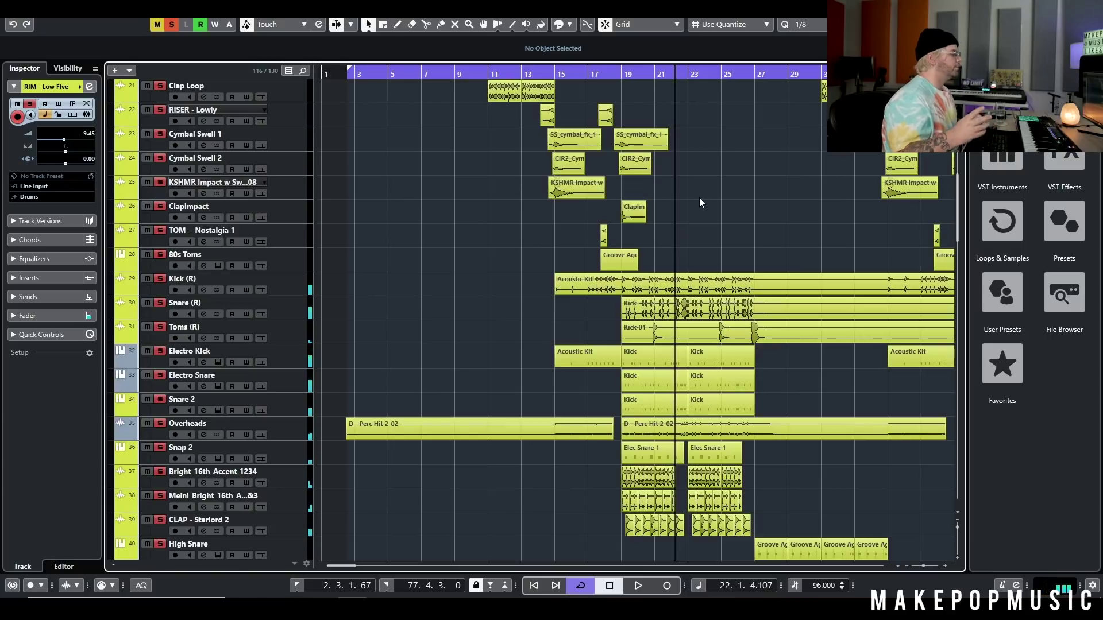
click(171, 25)
Solo Airy Pluck Pad, bubbly Plucks, Spooky Pad, Weird Ass Pad and Retro Pad in the Synths folder, auditioning from bar 19
scroll(382, 219, down, 5)
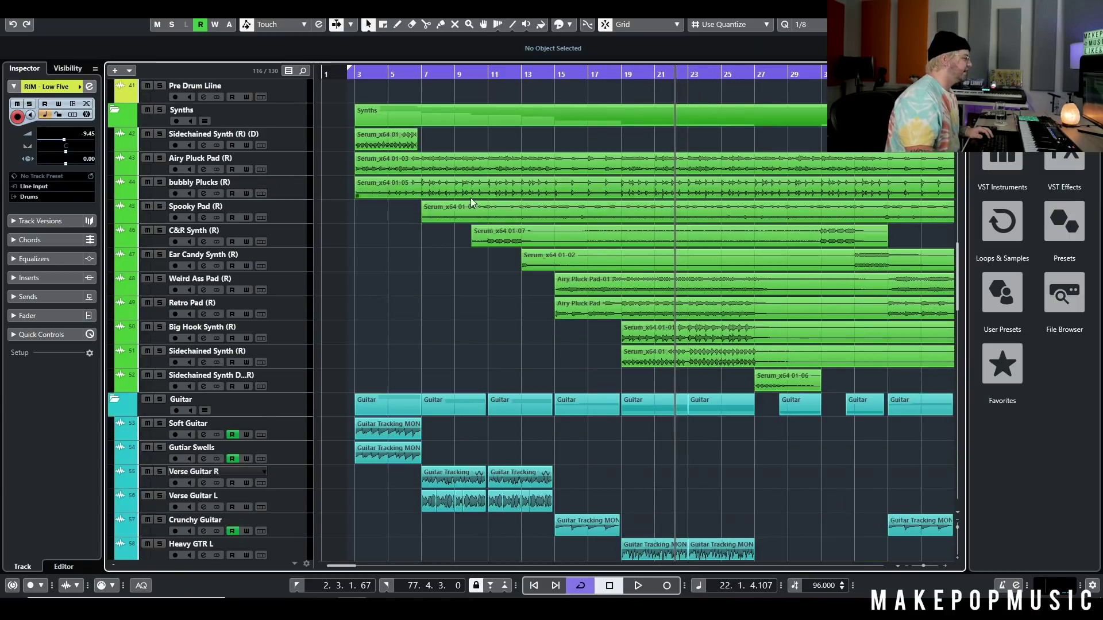
scroll(476, 218, up, 1)
scroll(595, 245, up, 1)
scroll(595, 246, up, 2)
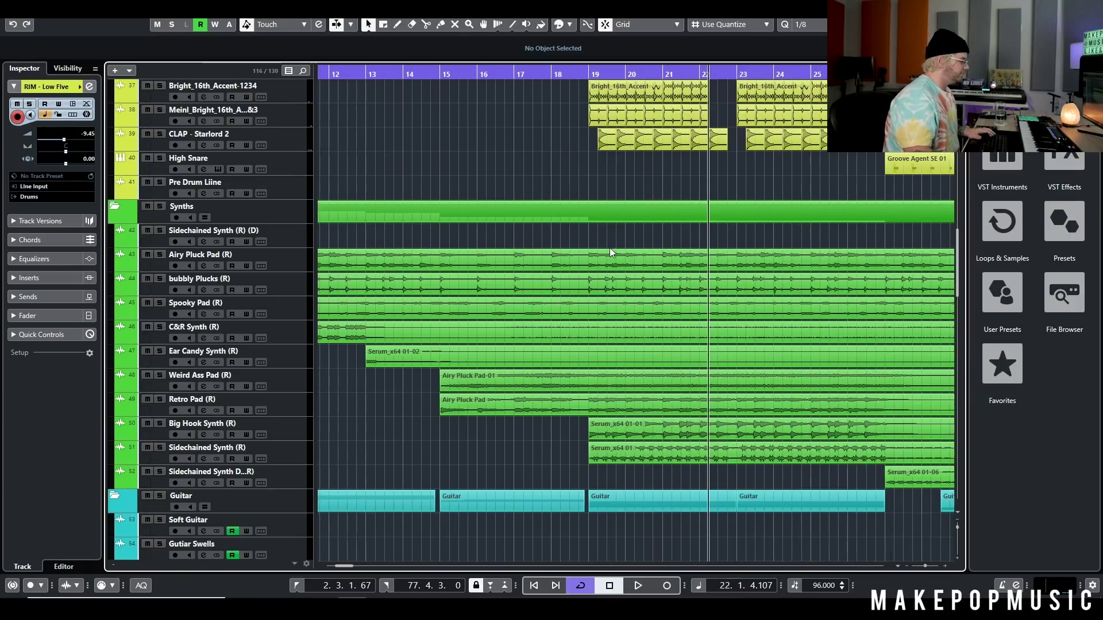
click(160, 254)
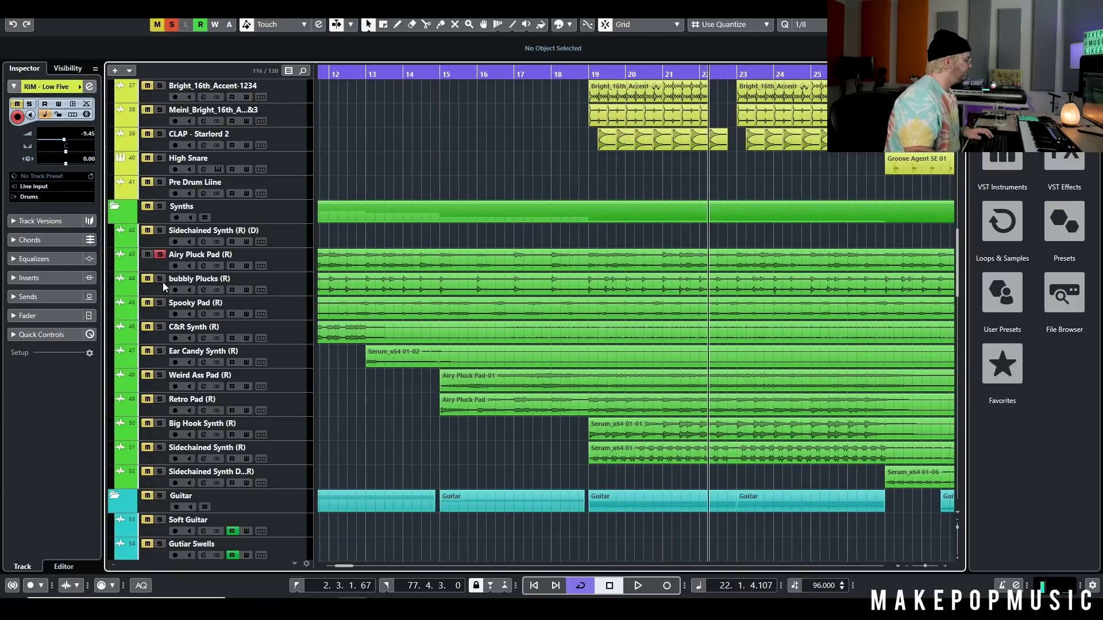
click(589, 75)
key(space)
click(160, 279)
click(160, 303)
key(space)
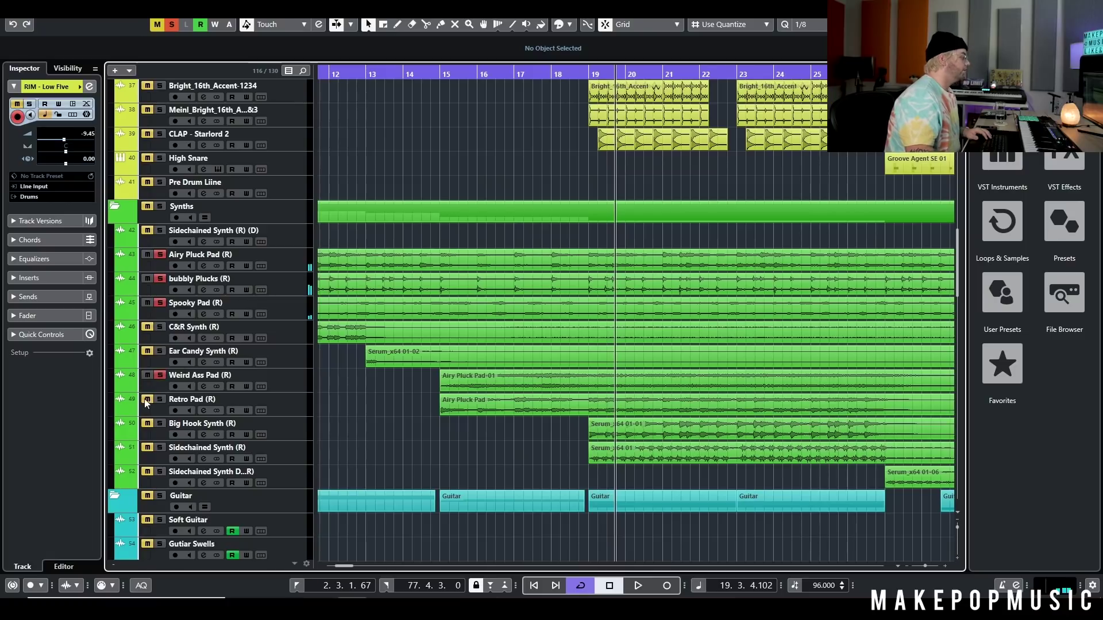
click(295, 381)
click(294, 406)
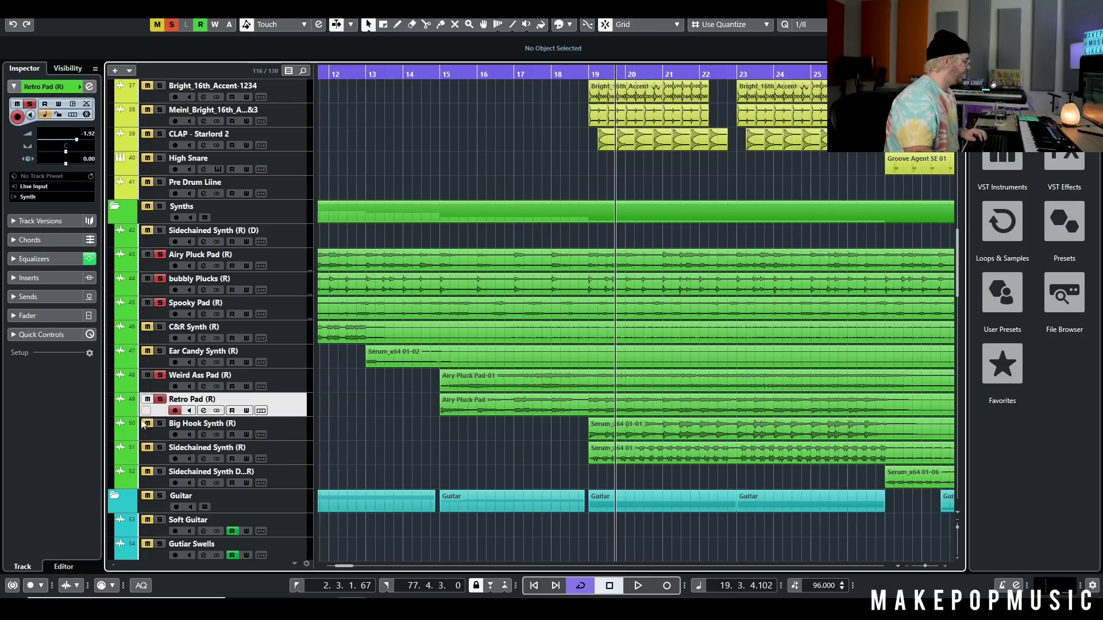
Clear every solo, then solo Big Hook Synth (R) and audition it from just before bar 19
click(172, 24)
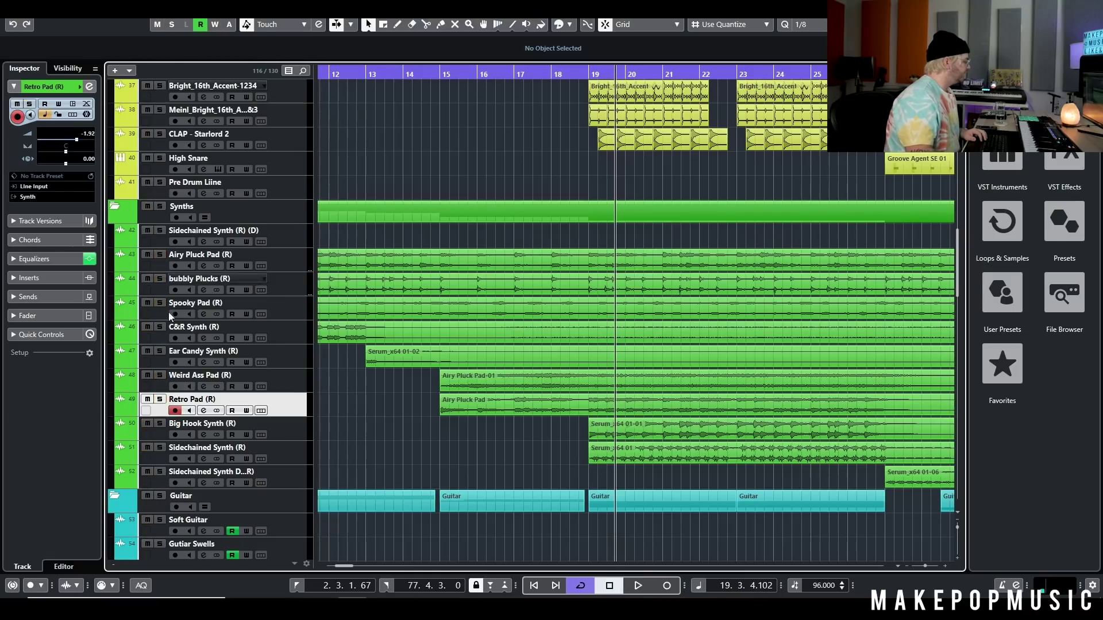
click(160, 425)
click(585, 74)
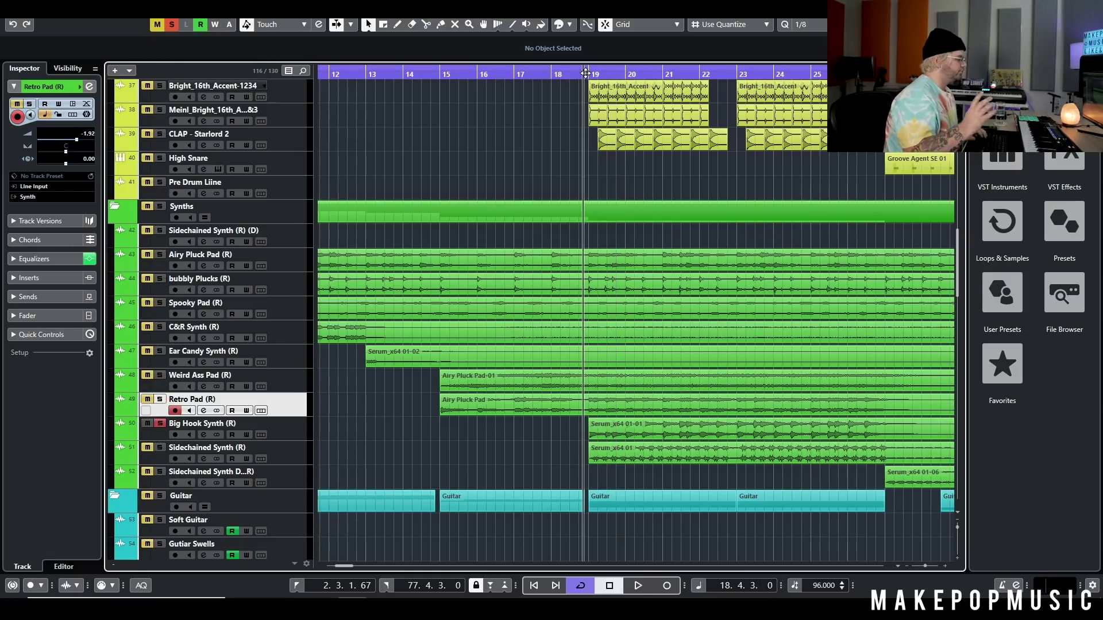
key(space)
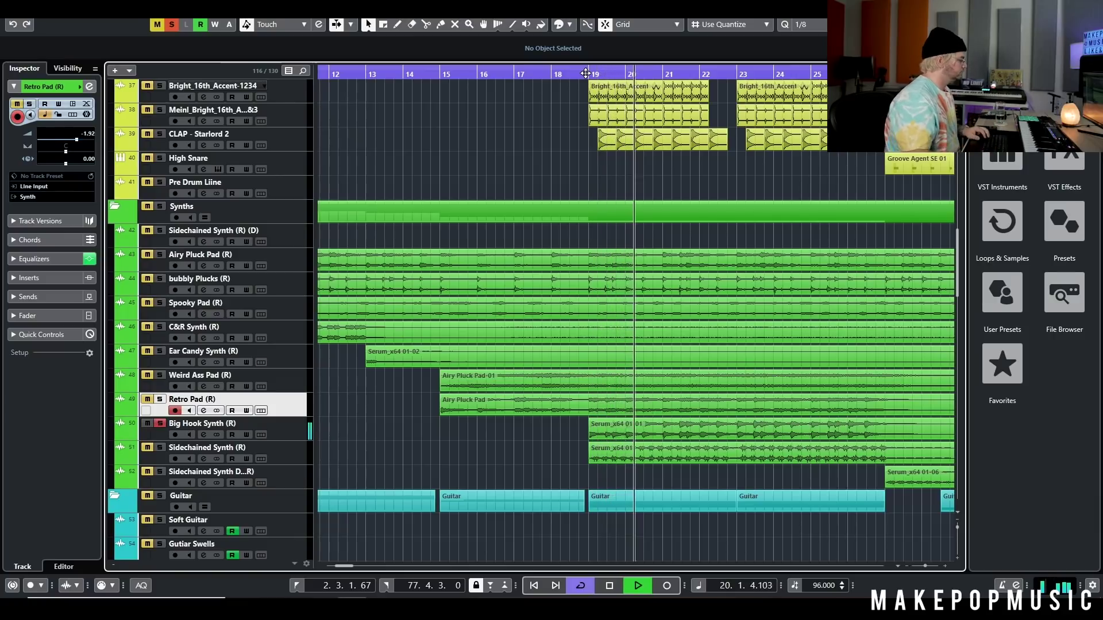
key(space)
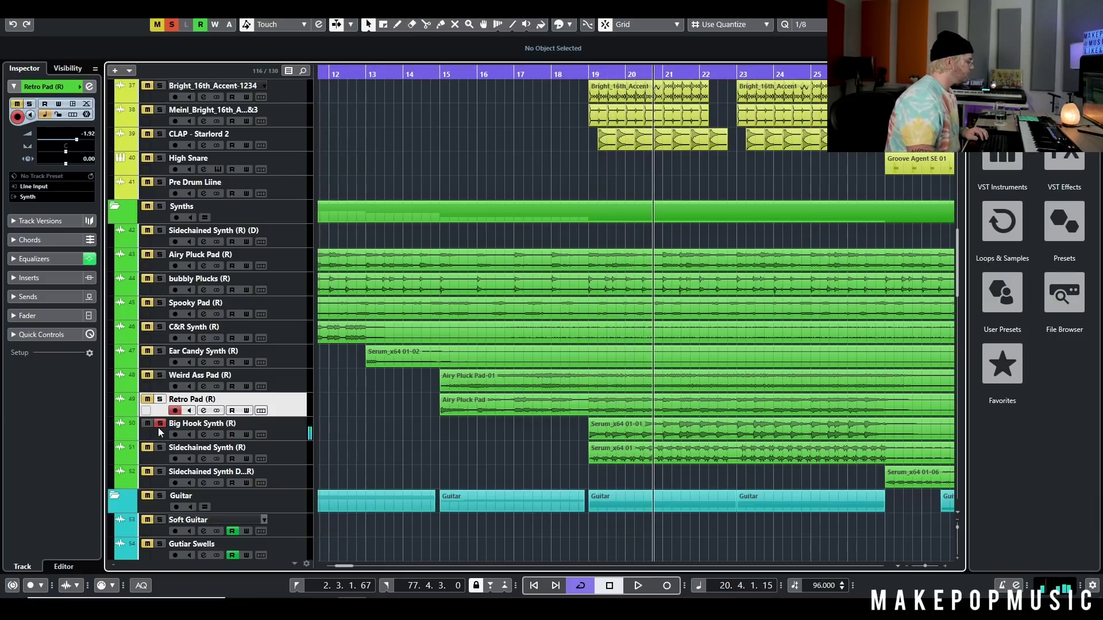
Switch the solo from Big Hook Synth (R) to Sidechained Synth (R) and play it from bar 19
click(159, 426)
click(158, 448)
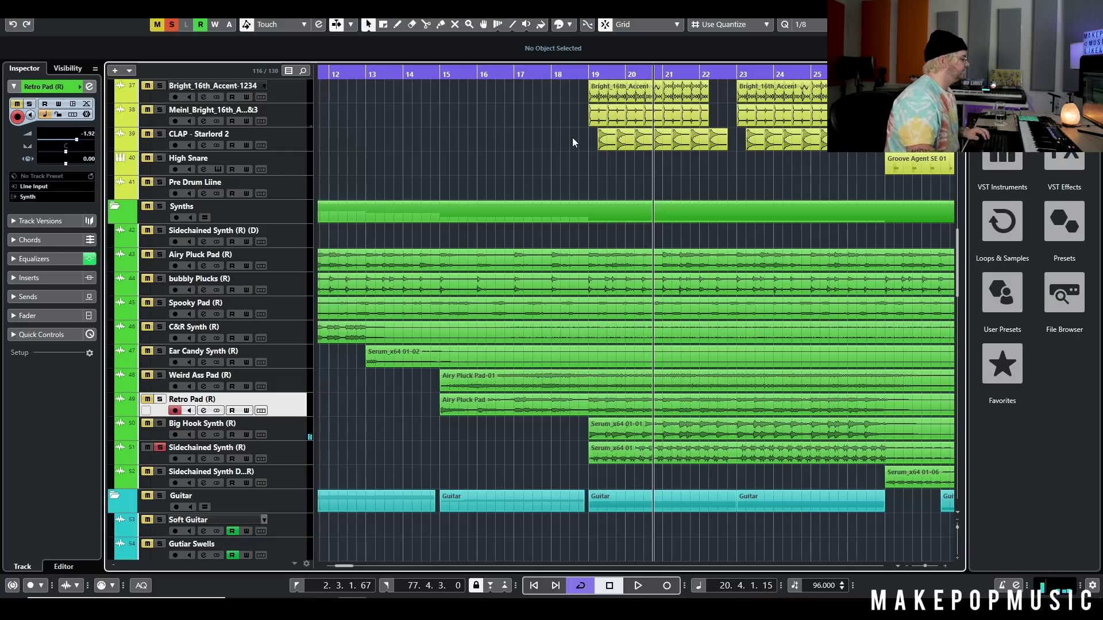
click(589, 73)
scroll(622, 336, up, 4)
scroll(621, 348, down, 8)
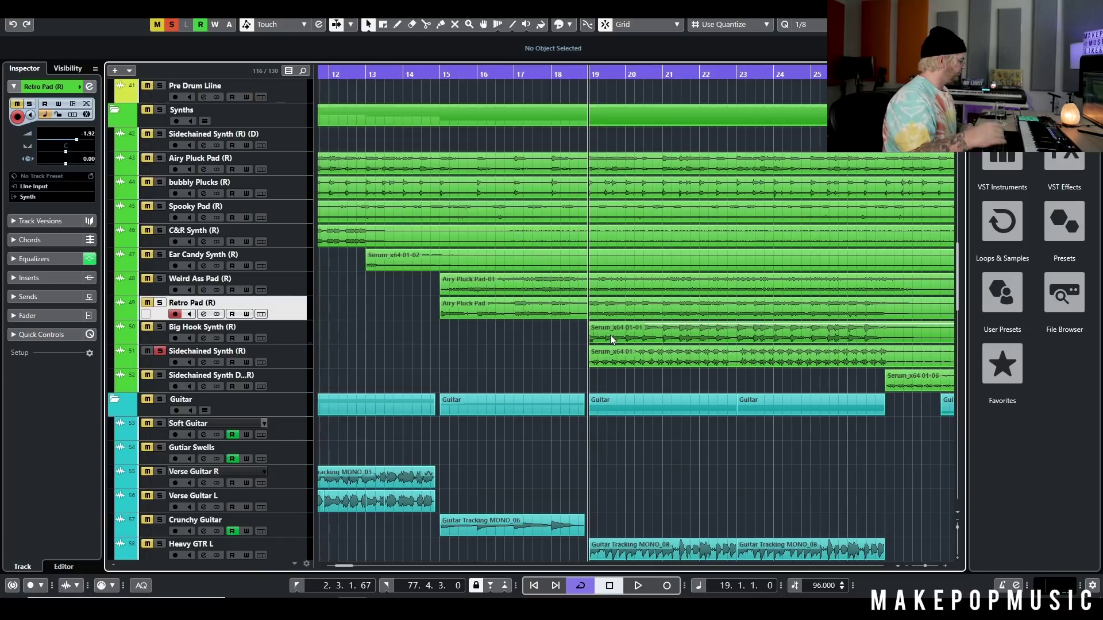
click(204, 362)
click(204, 363)
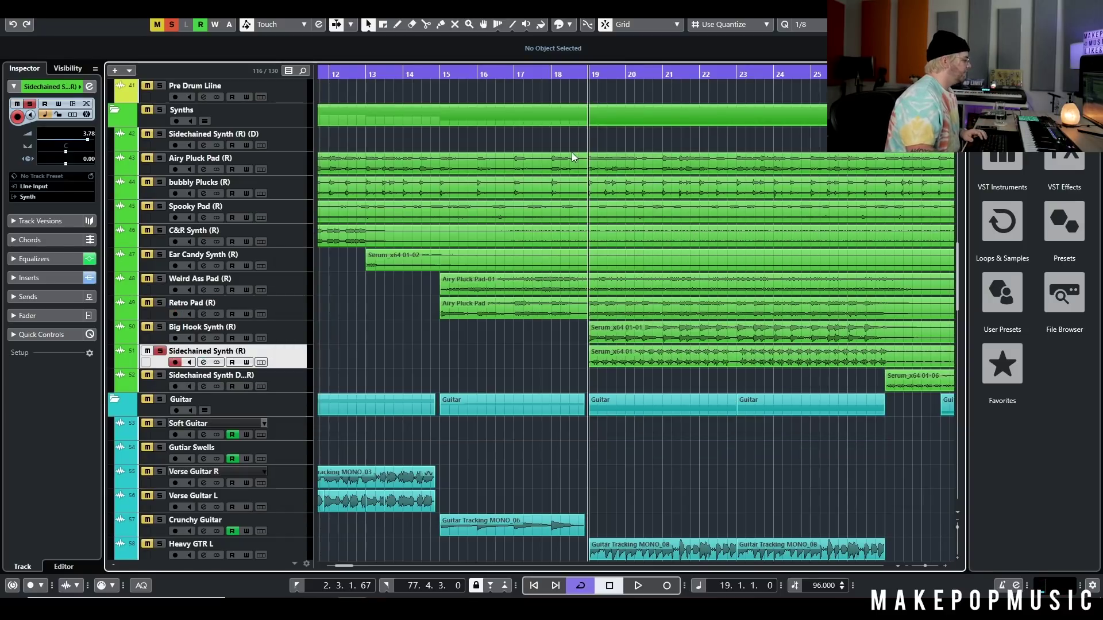
key(space)
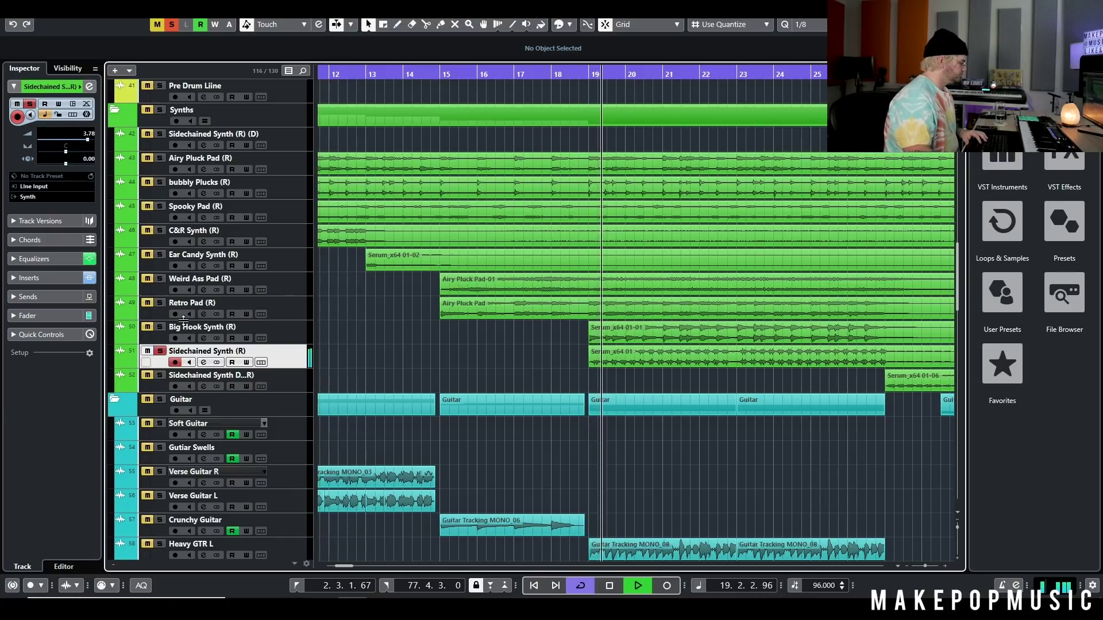
Extend the solo from Big Hook Synth (R) up through Airy Pluck Pad (R), add the Drums folder, and audition them together
drag(159, 327, 158, 182)
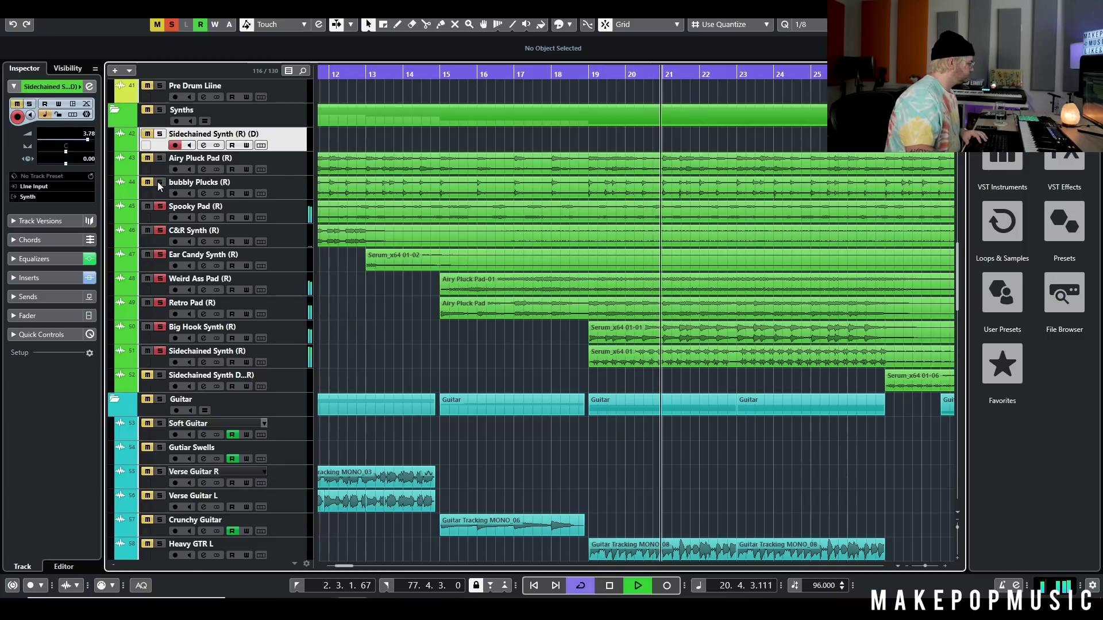
scroll(162, 172, up, 8)
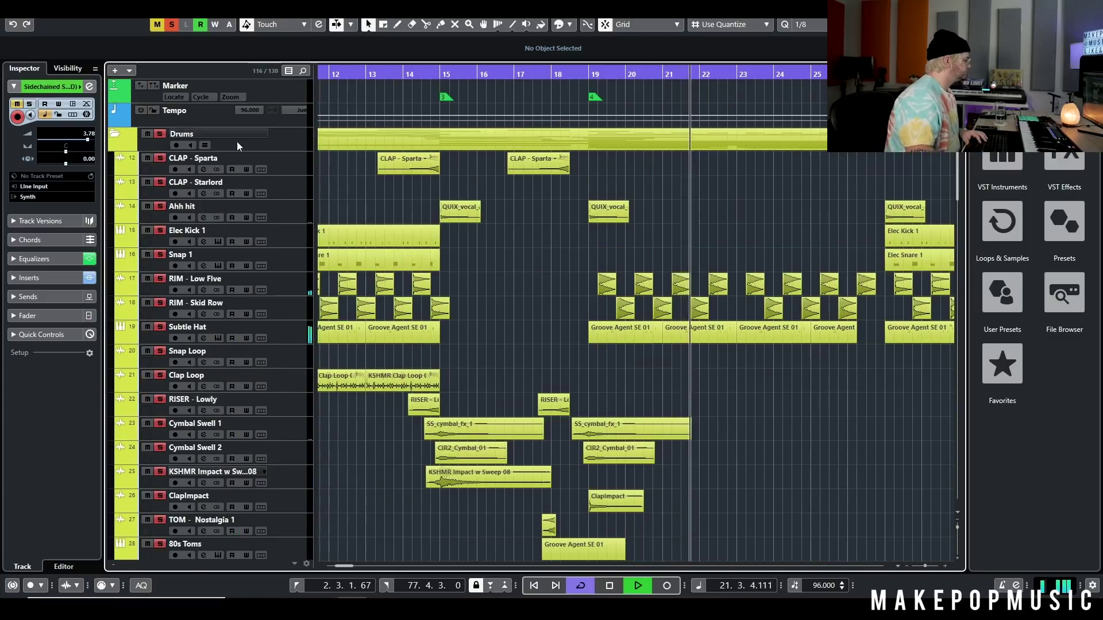
scroll(661, 213, down, 7)
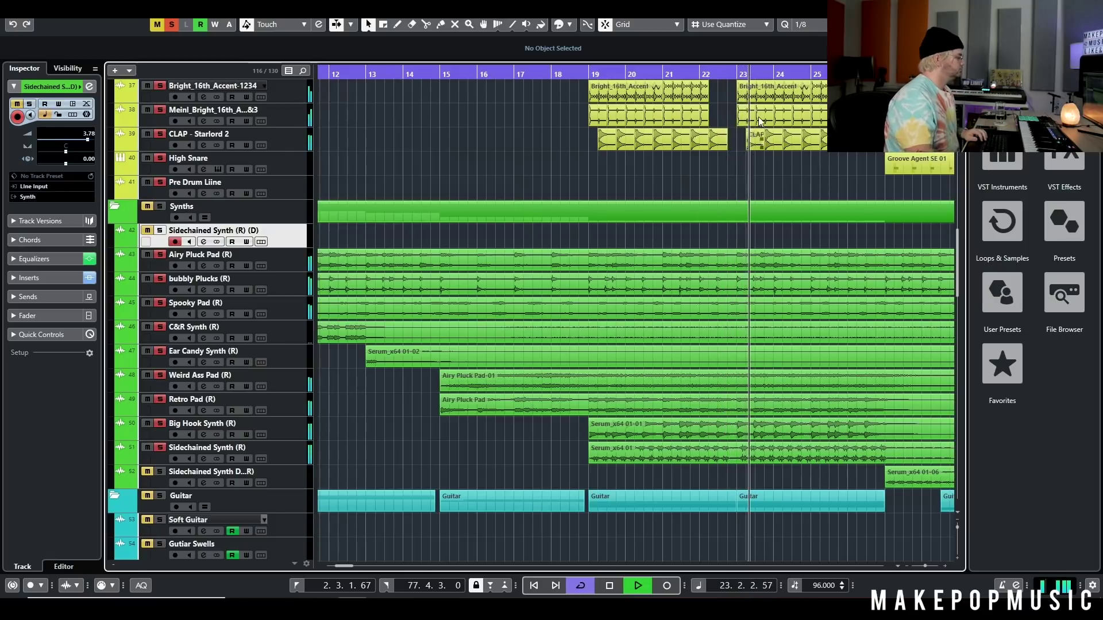
key(space)
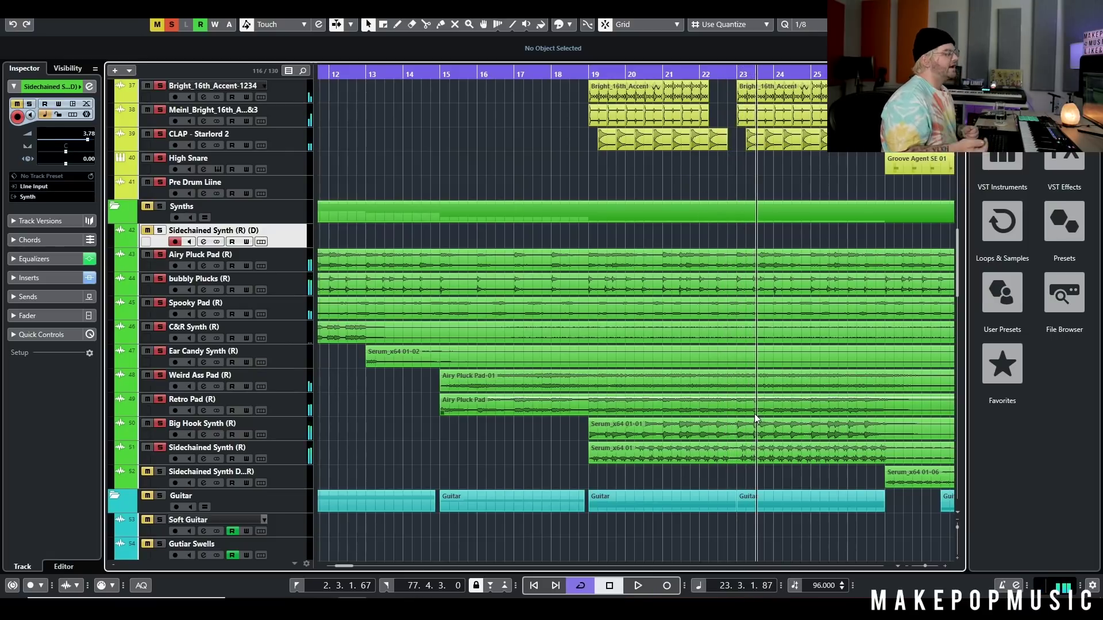
Clear every solo, then solo Heavy GTR L and HEAVY GTR R and audition them from bar 19
click(177, 23)
scroll(477, 312, down, 6)
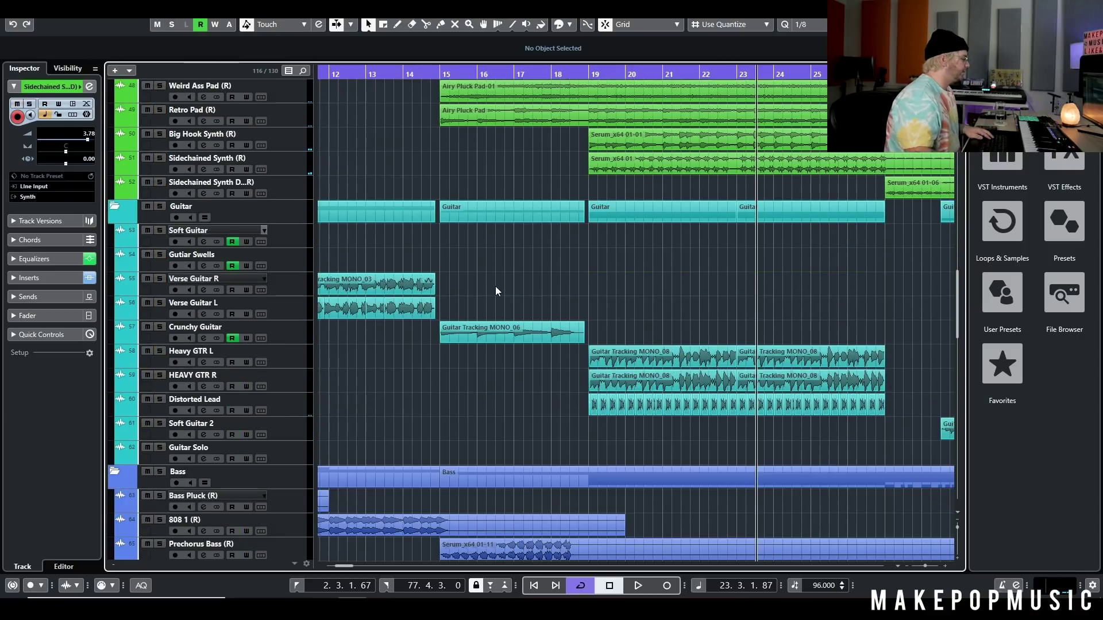
click(159, 351)
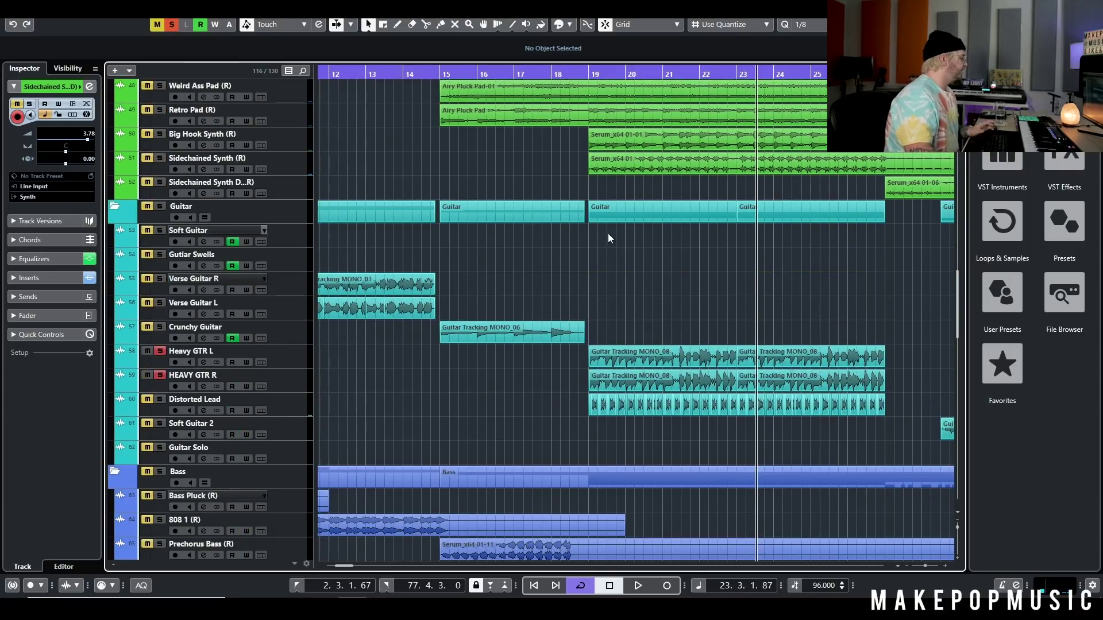
click(594, 73)
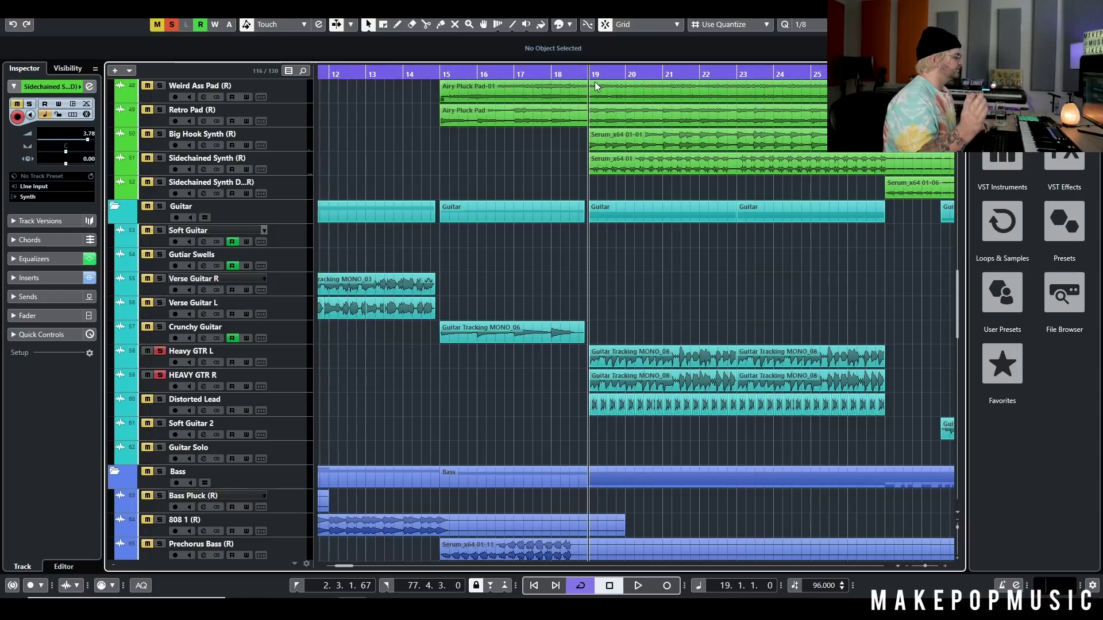
key(space)
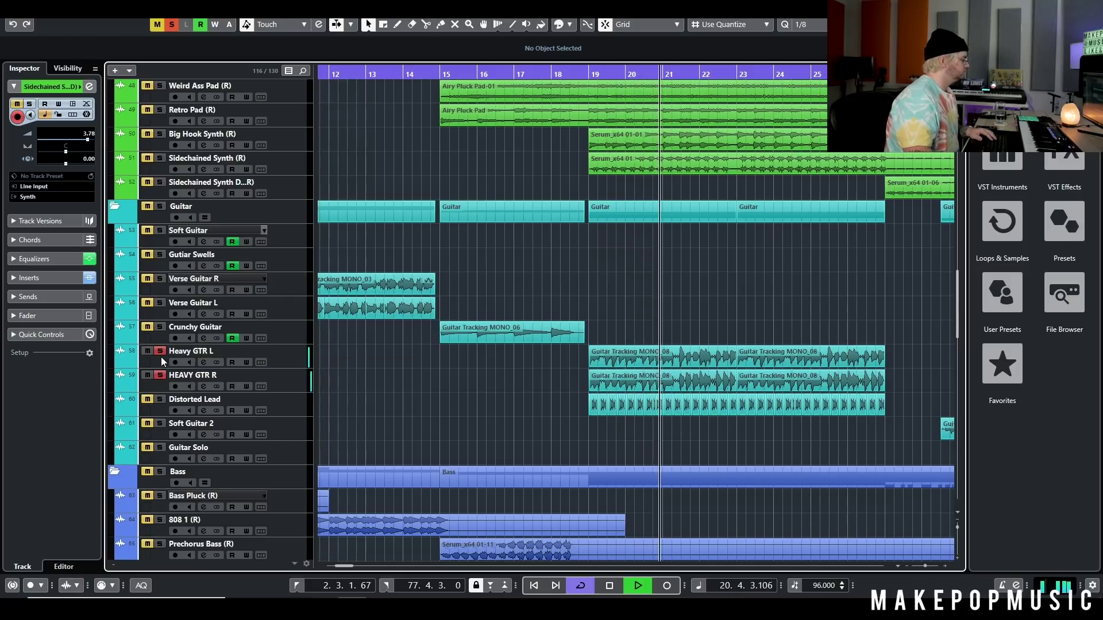
key(space)
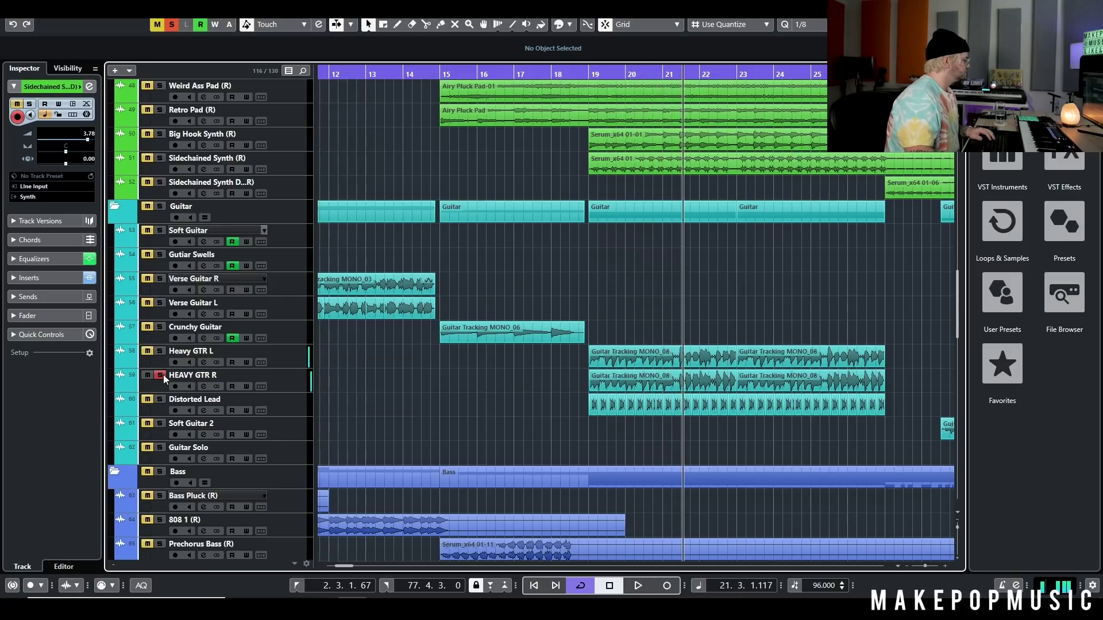
Remove the heavy guitar solos and inspect the Guitar Rig 5 insert on Heavy GTR L, closing its windows when done
click(162, 375)
click(204, 364)
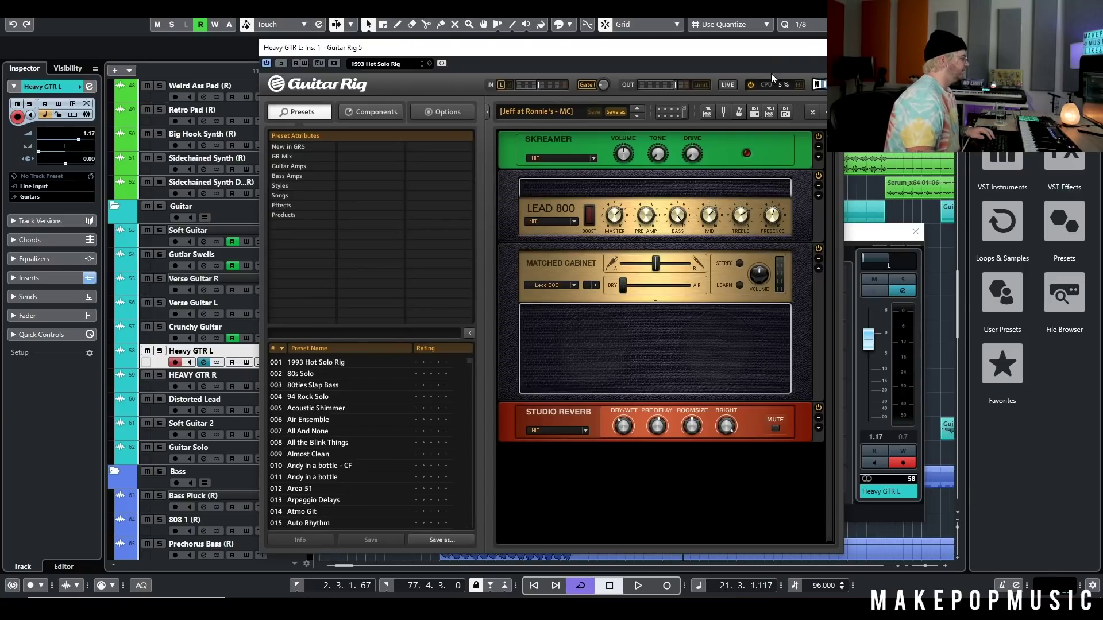
click(845, 47)
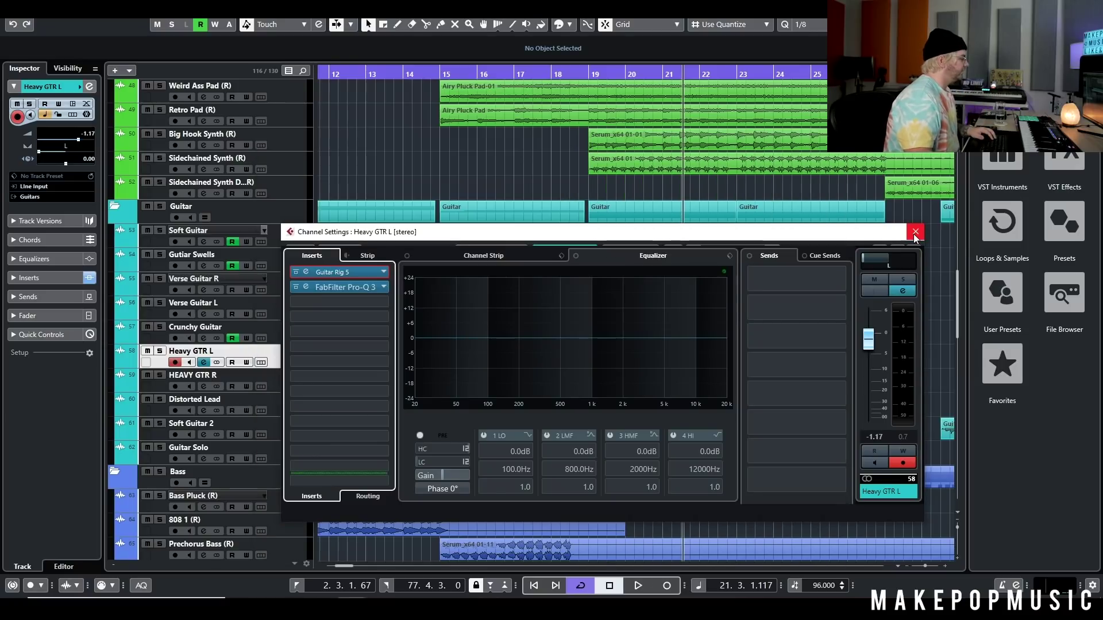
click(915, 233)
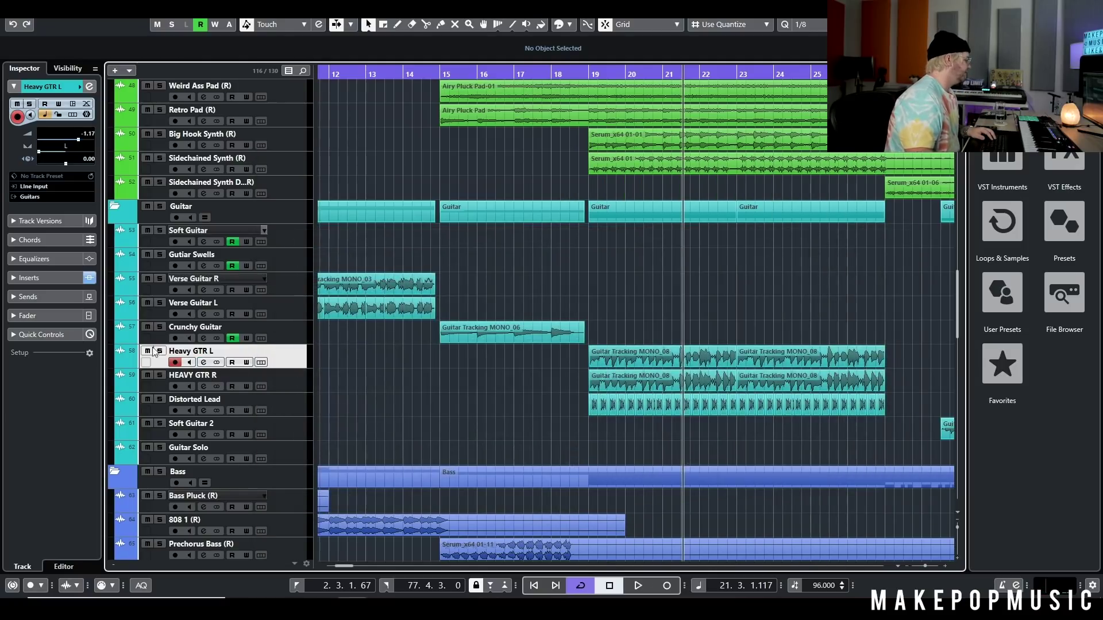
Solo Distorted Lead and audition it from bar 19, first alone and then together with Sidechained Synth (R)
click(161, 398)
click(588, 73)
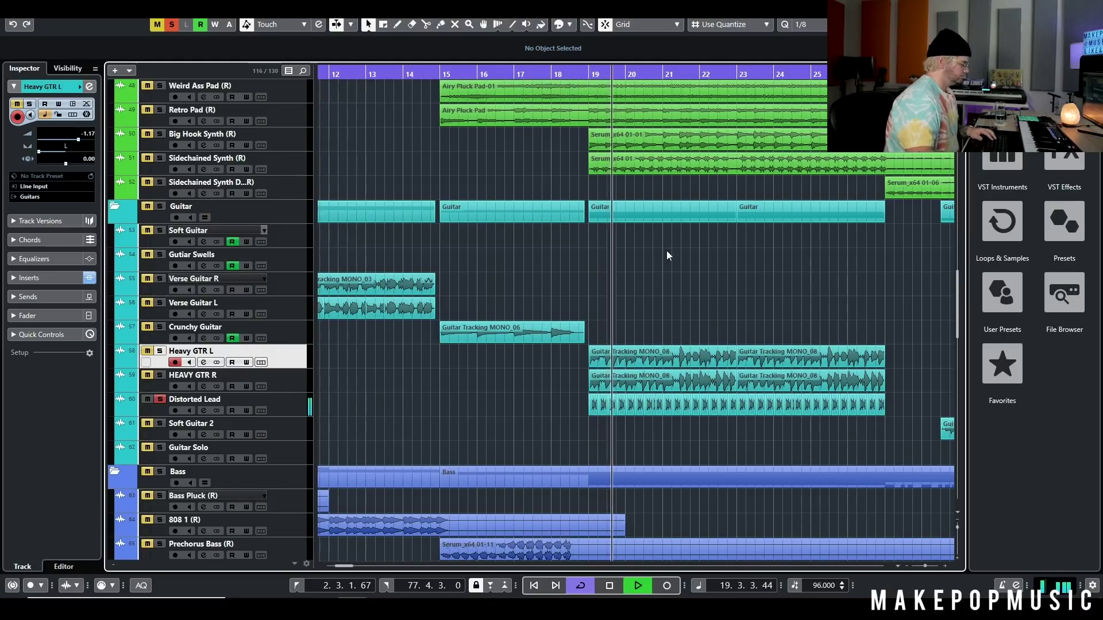
key(space)
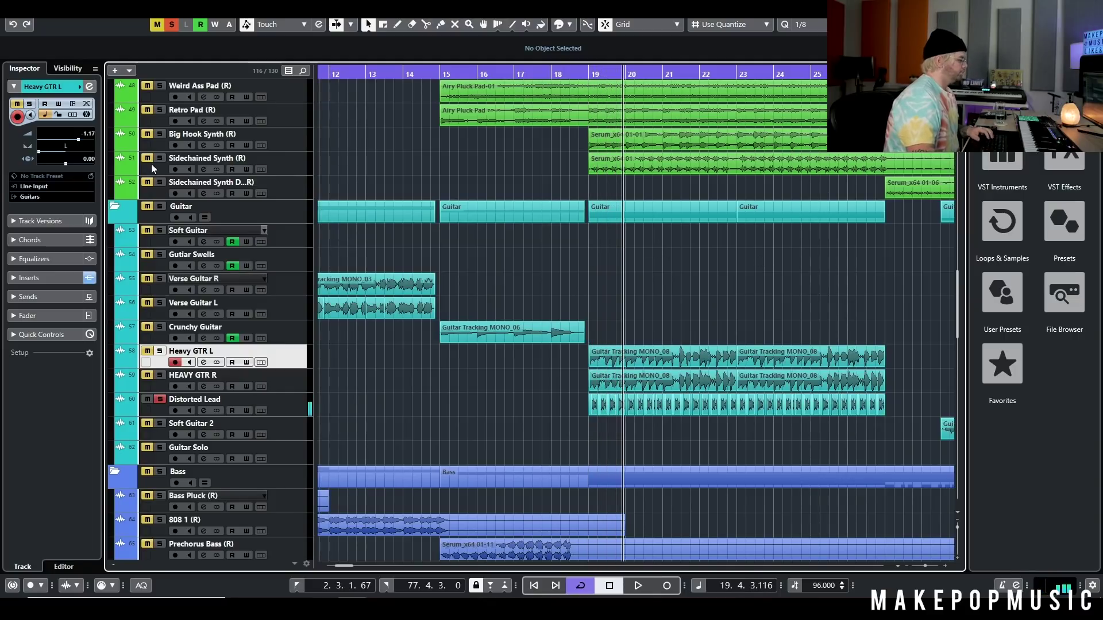
click(588, 73)
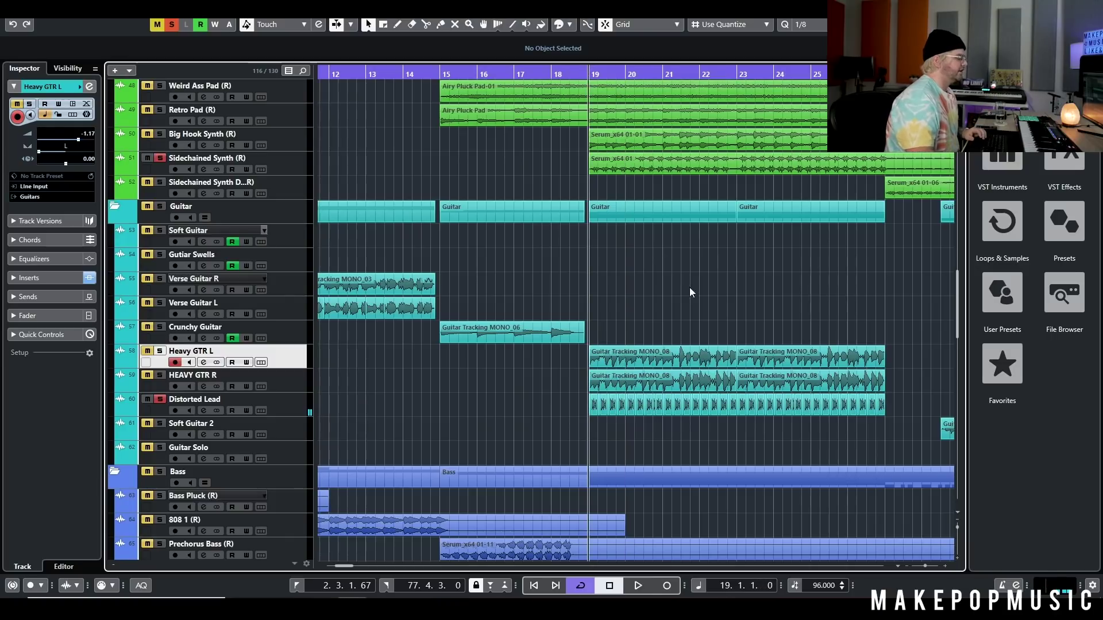
key(space)
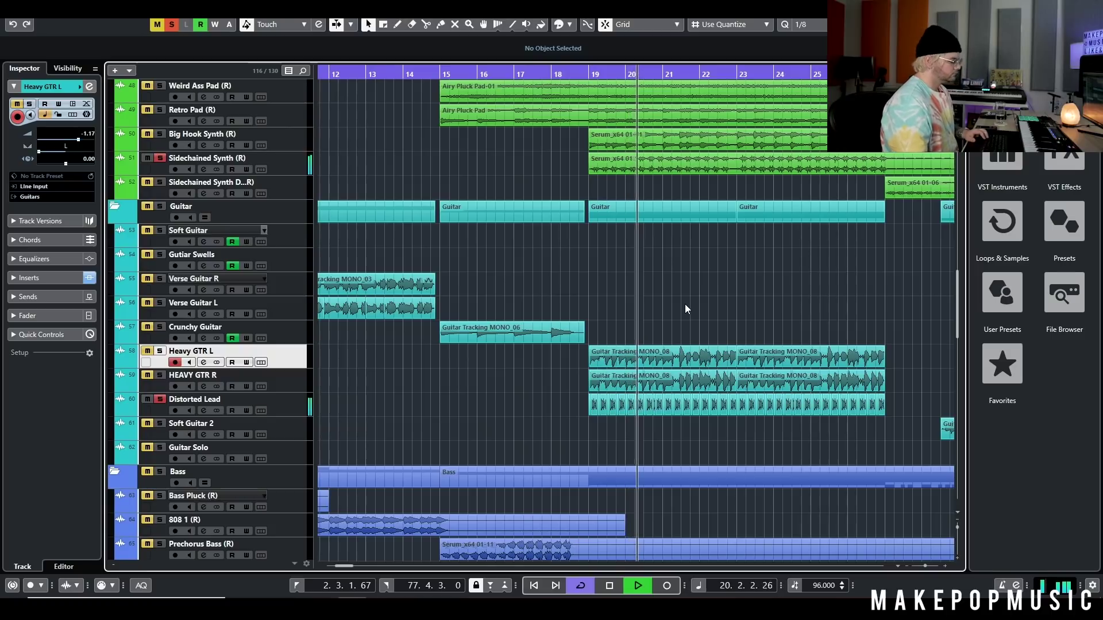
key(space)
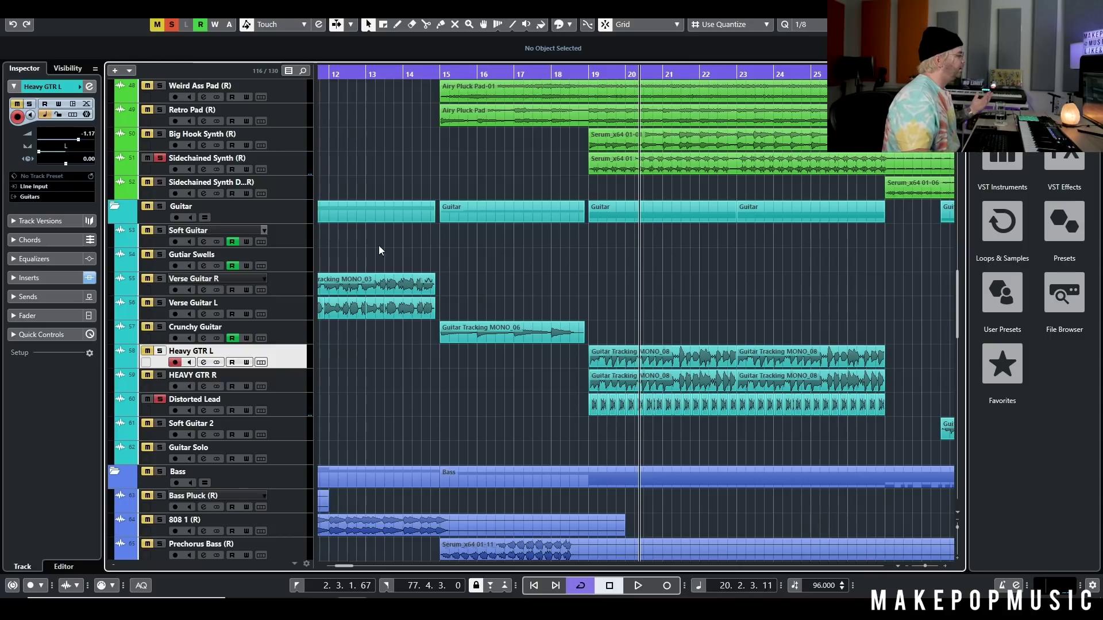
Add the whole Synths and Drums folders to the Distorted Lead solo and play the combined layers
scroll(195, 188, up, 15)
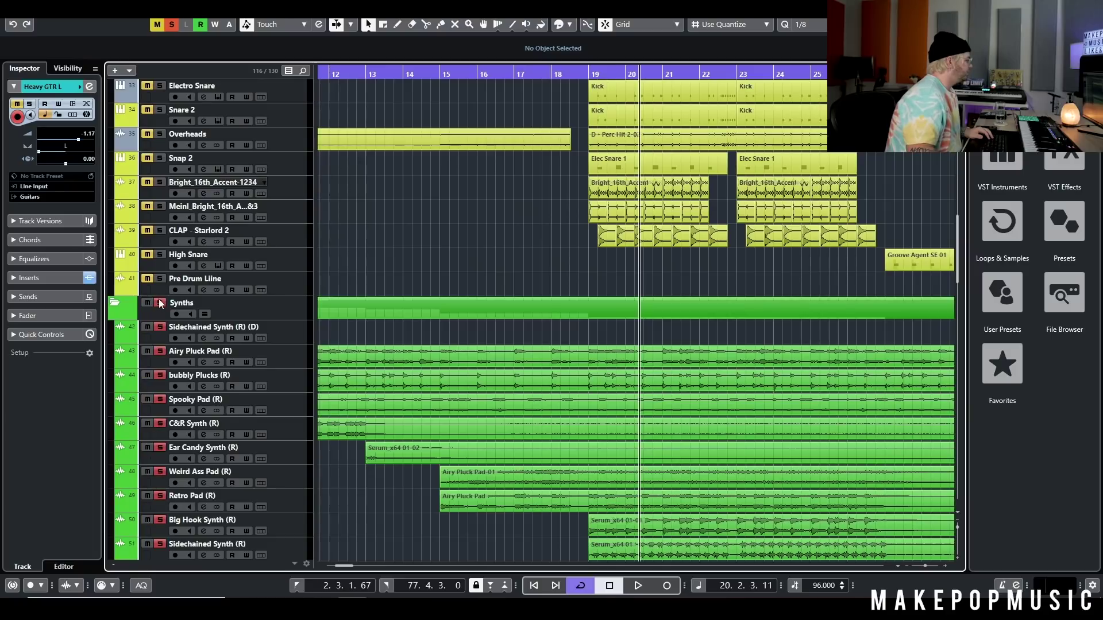
scroll(153, 172, down, 4)
scroll(166, 174, up, 4)
key(space)
scroll(678, 261, down, 9)
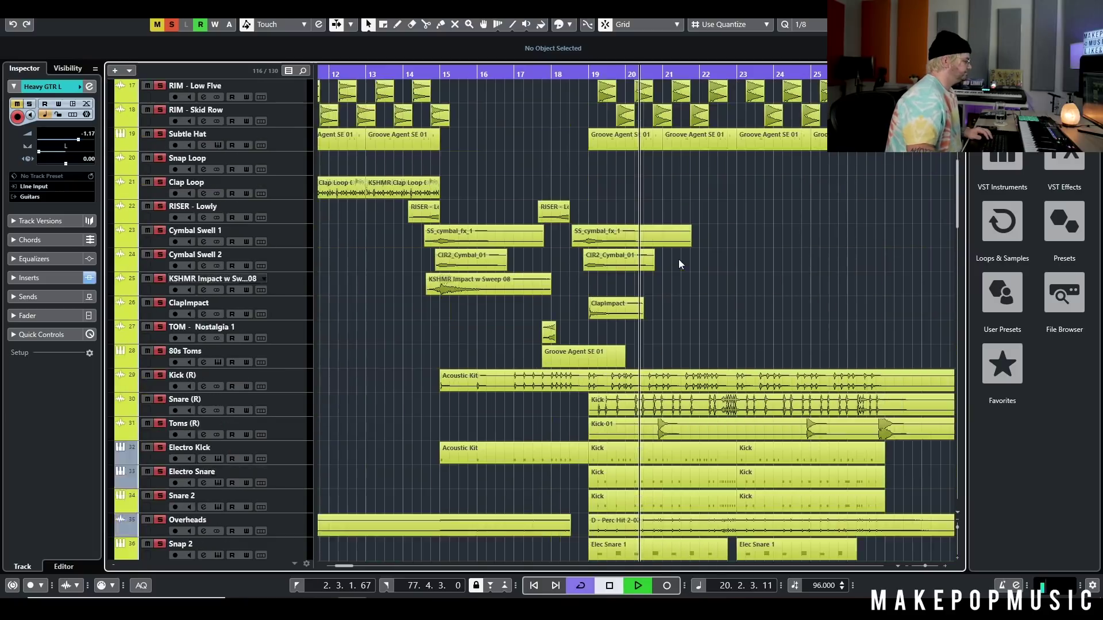
scroll(670, 218, down, 12)
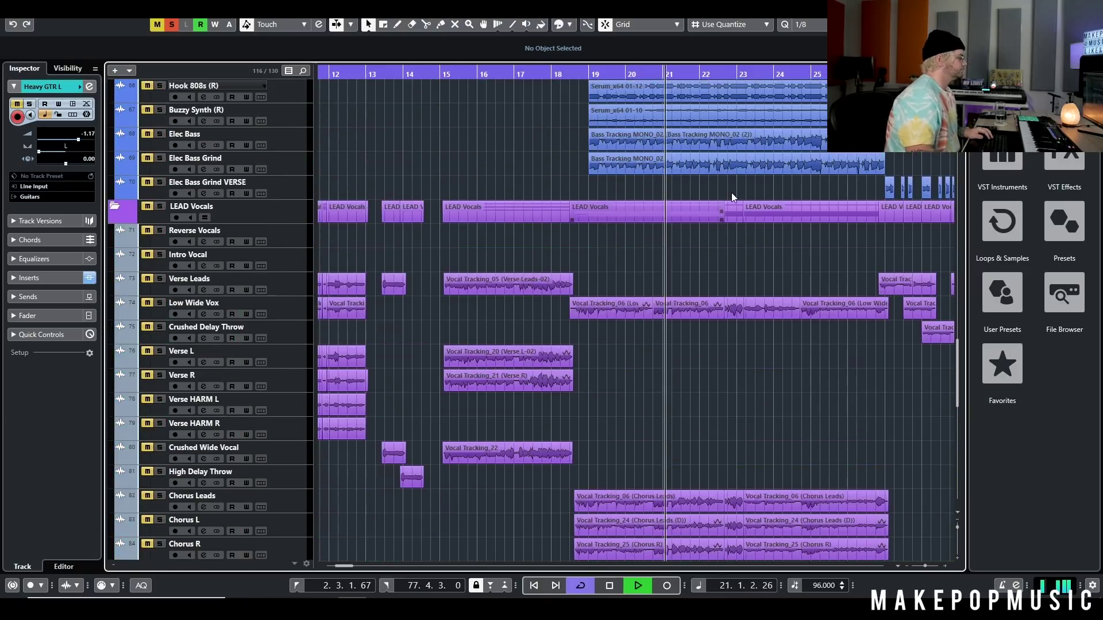
scroll(731, 192, up, 3)
key(space)
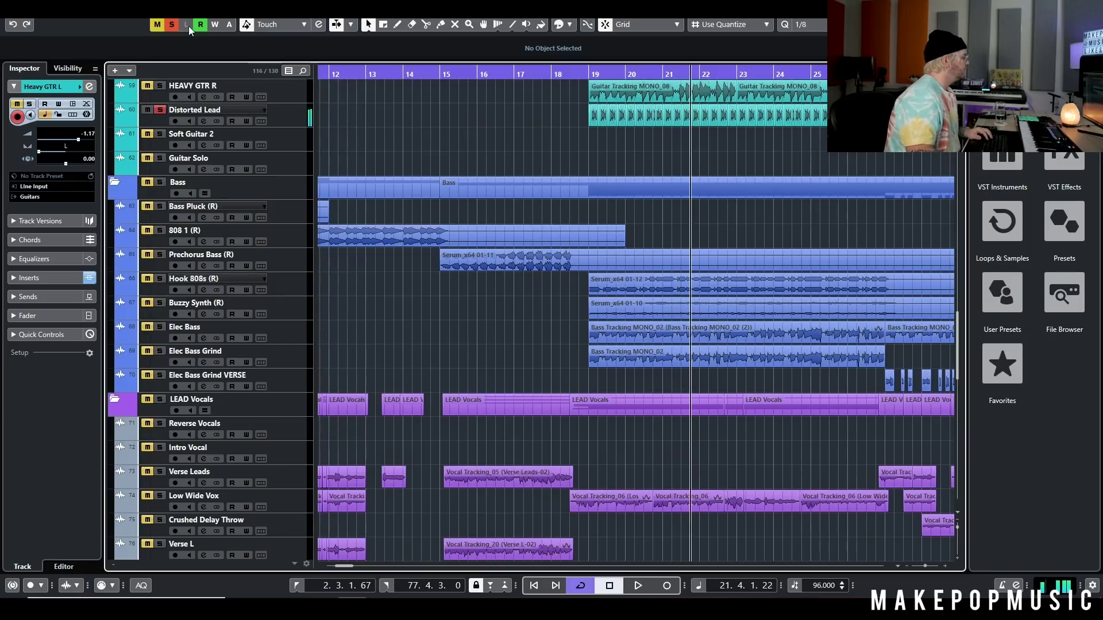
Clear every solo, solo Elec Bass and Elec Bass Grind, and audition them from just before bar 19 with Auto-Scroll on
click(172, 25)
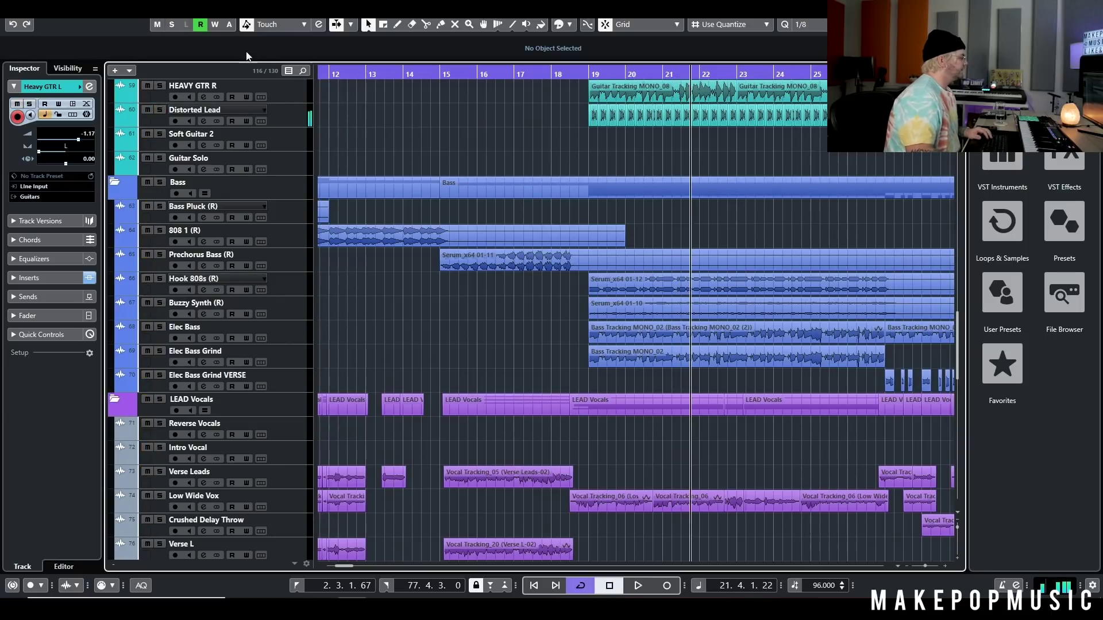
click(160, 327)
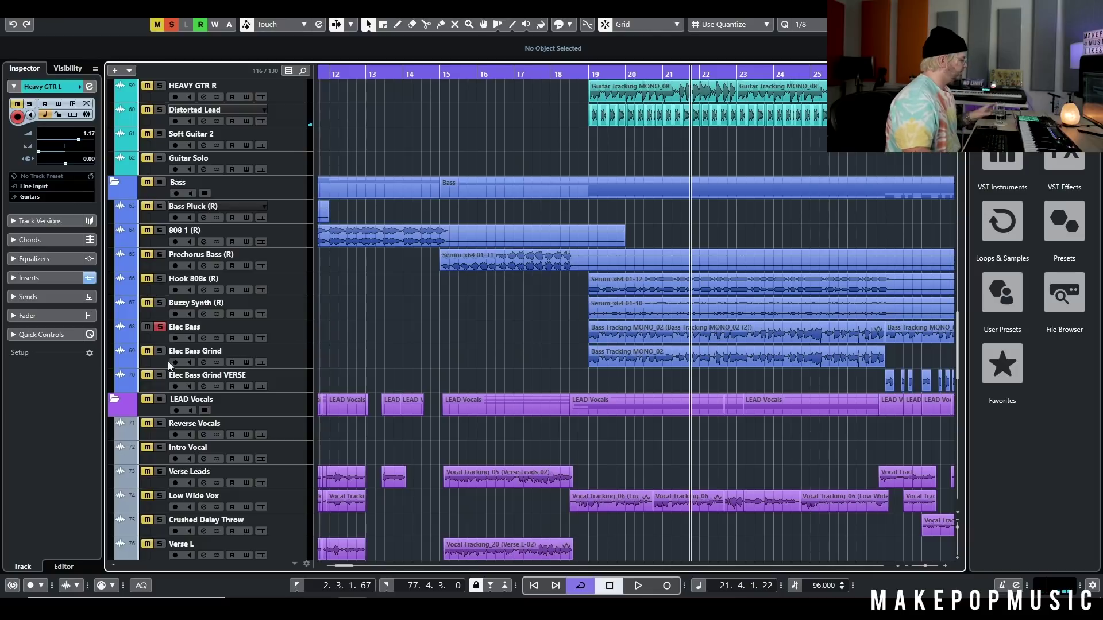
click(160, 351)
click(584, 72)
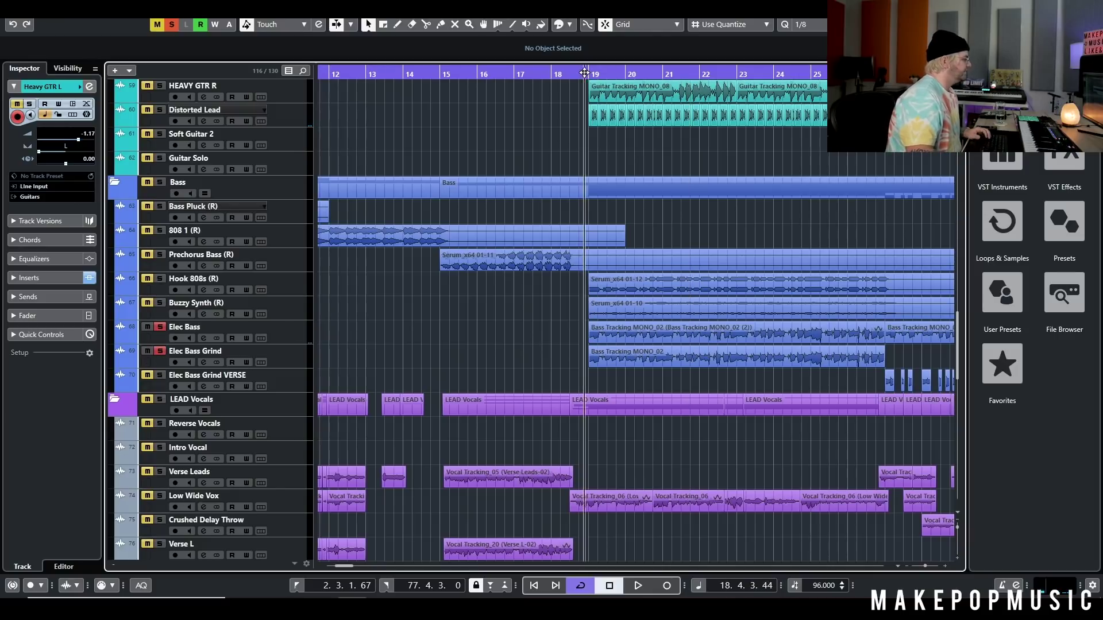
key(space)
scroll(646, 226, up, 2)
scroll(647, 227, down, 3)
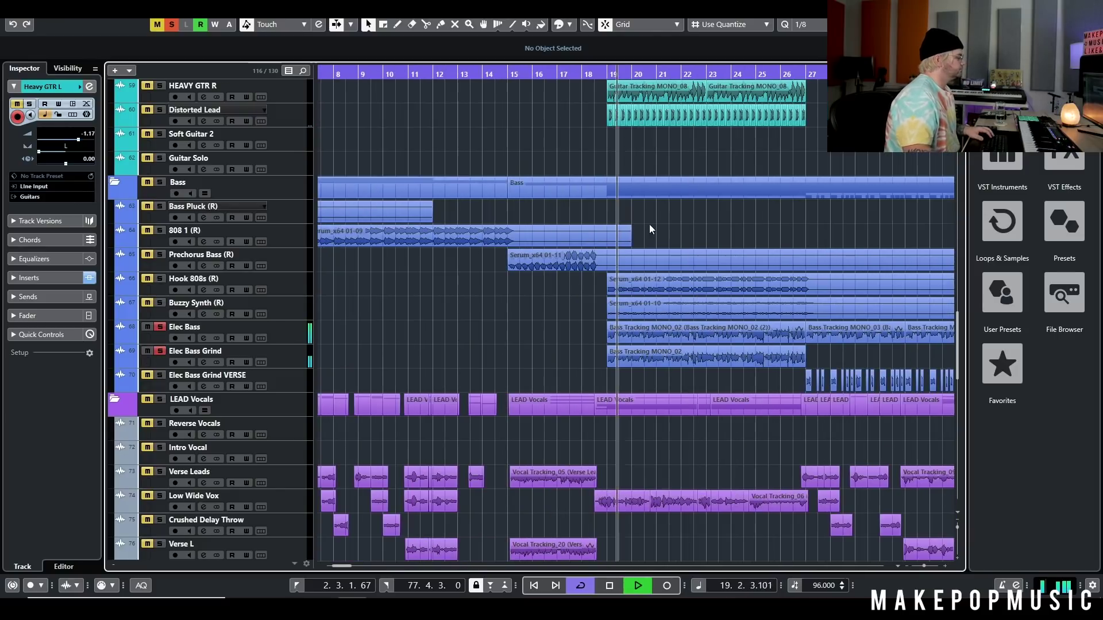
key(f)
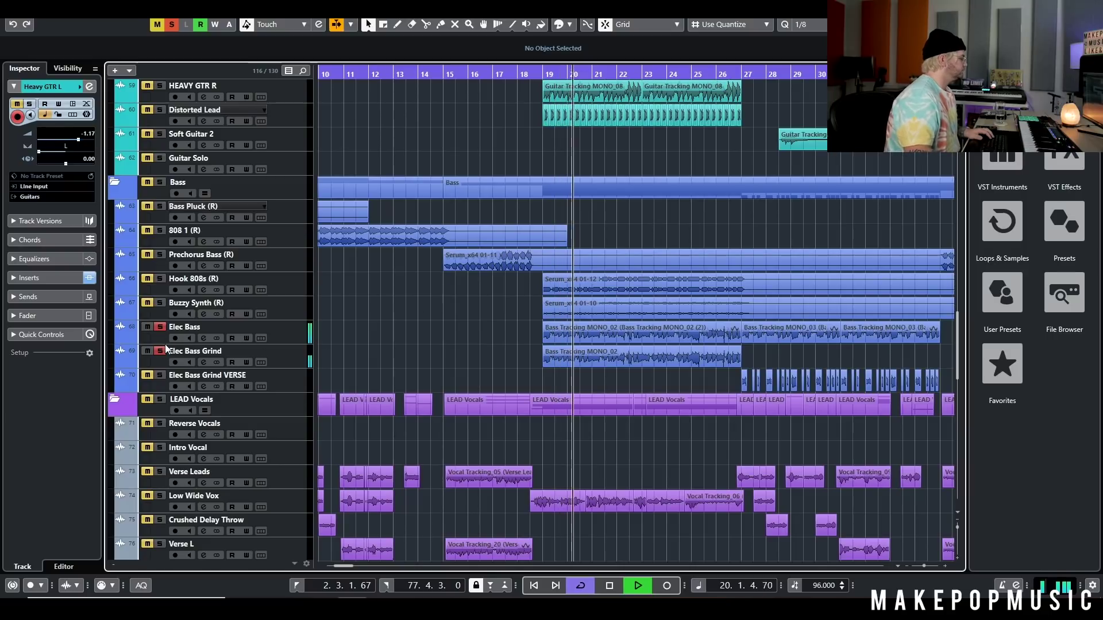
key(space)
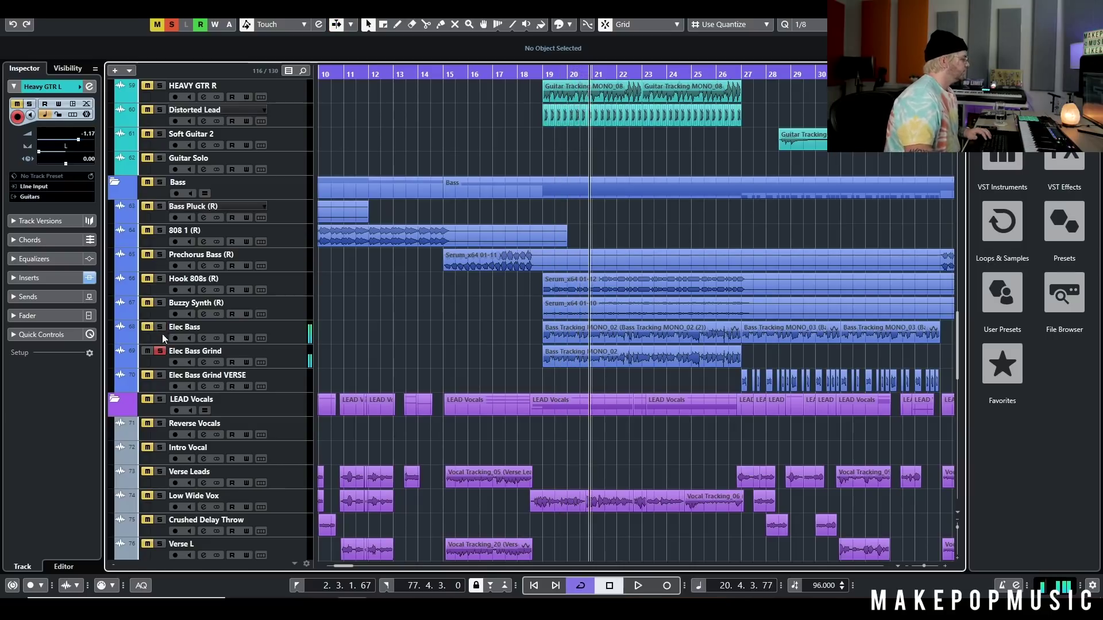
Solo Elec Bass alongside Elec Bass Grind and audition the pair from just before bar 19
click(241, 339)
click(160, 327)
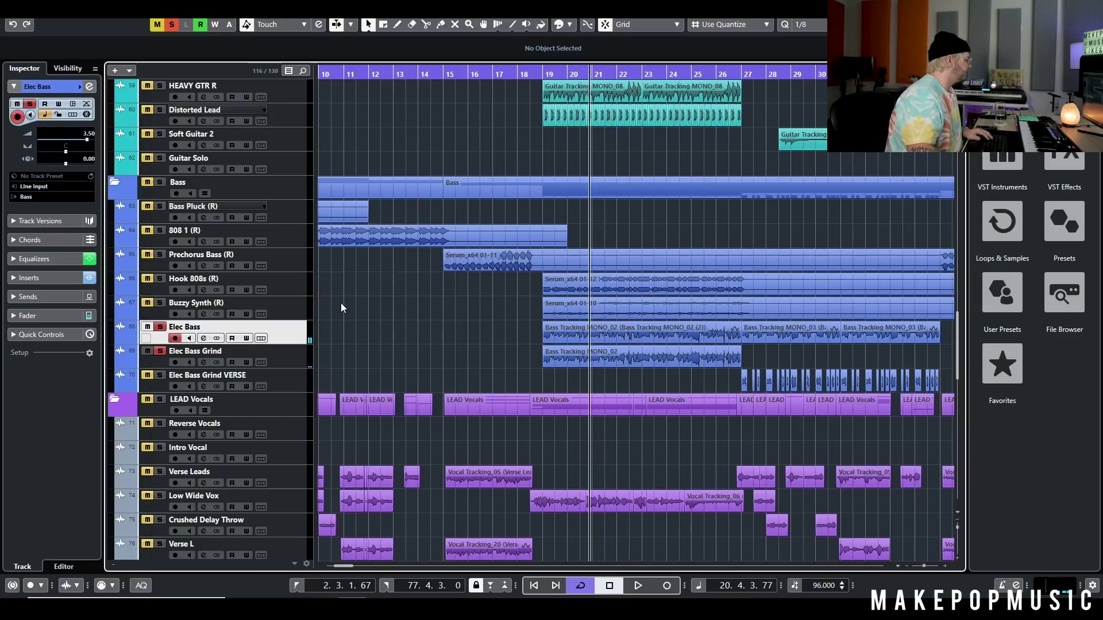
click(540, 75)
key(space)
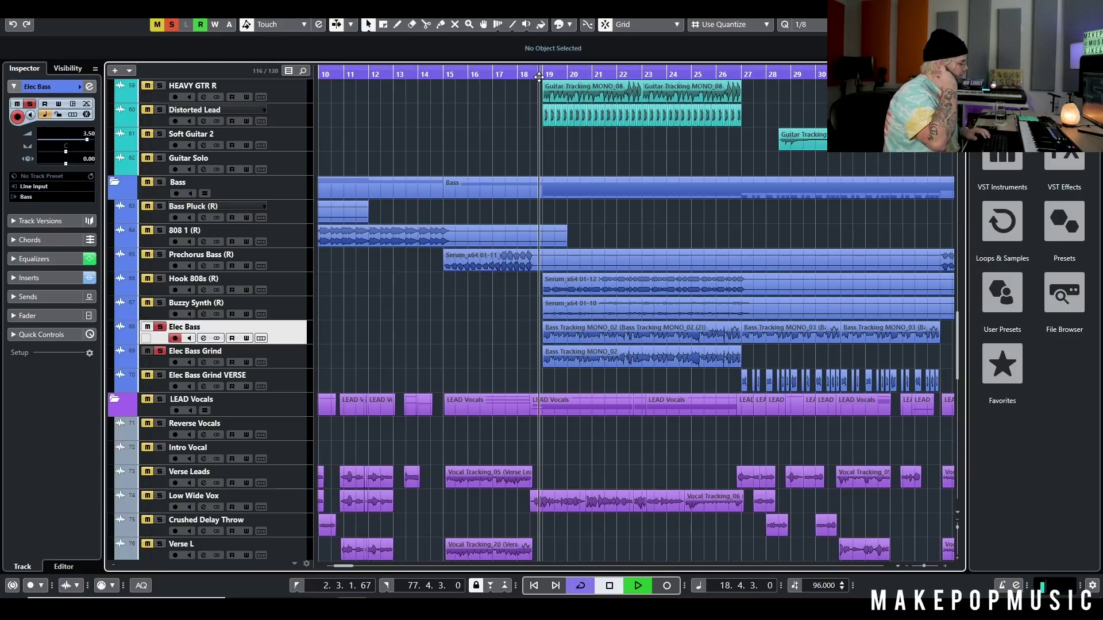
key(space)
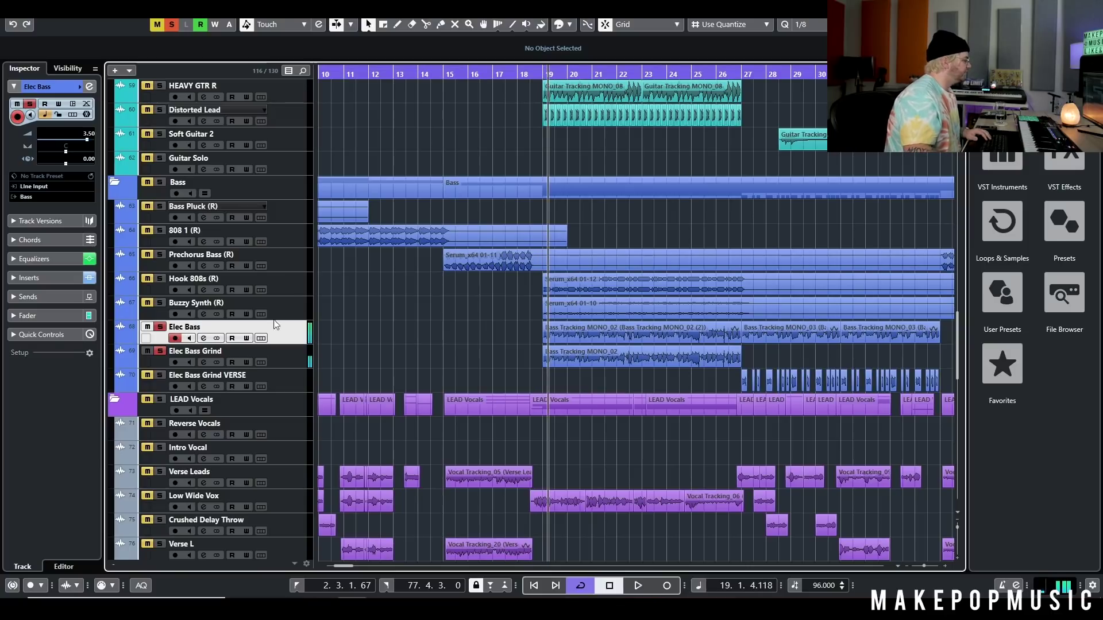
Inspect the Guitar Rig 5 insert on the Elec Bass Grind channel, closing its windows when done
click(204, 362)
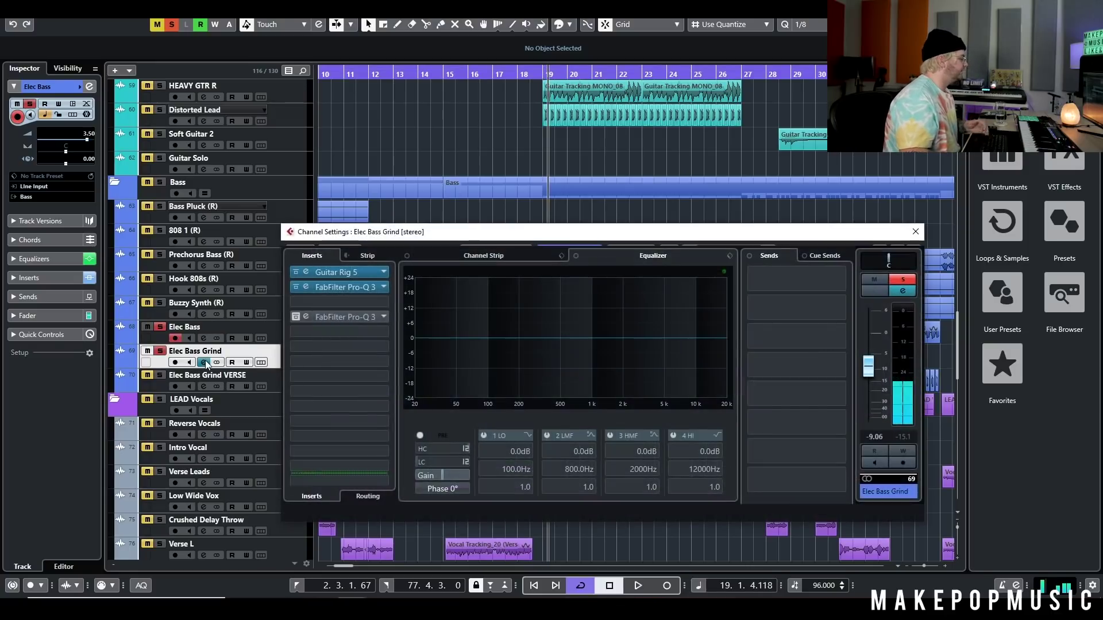
click(360, 277)
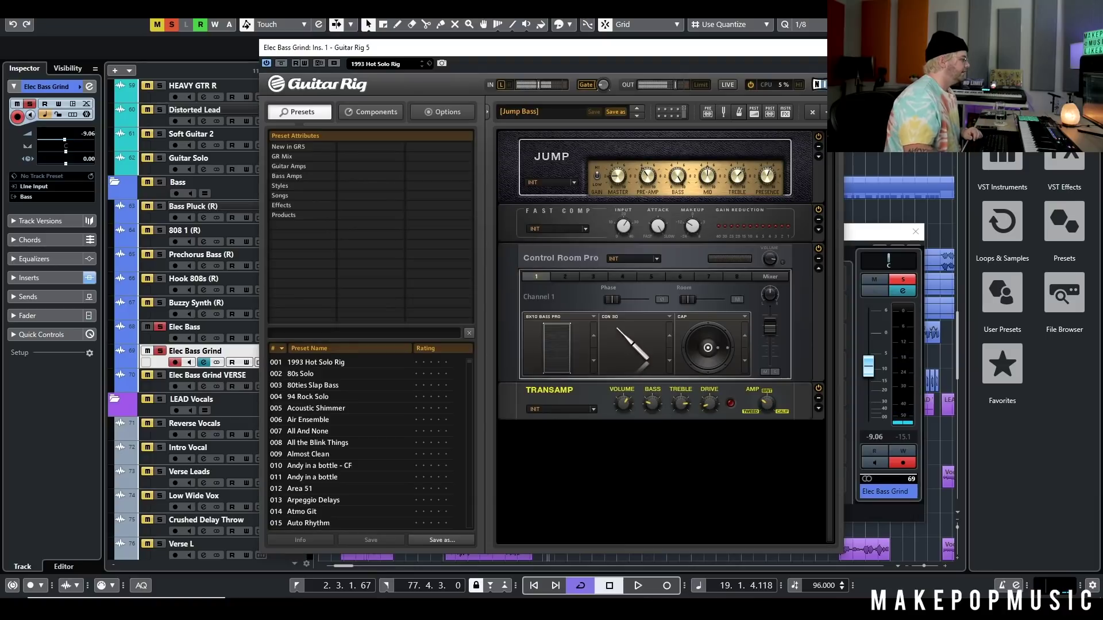
key(Escape)
key(Escape)
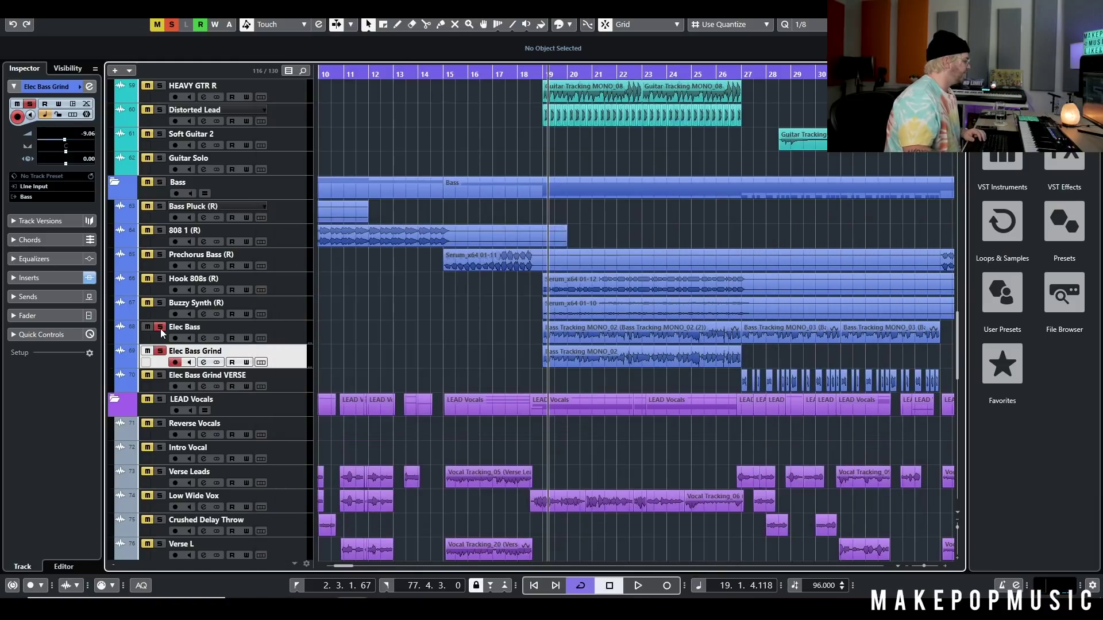
Resume playback and drop the Elec Bass solo to hear Elec Bass Grind alone, stopping after about a bar
key(space)
click(160, 327)
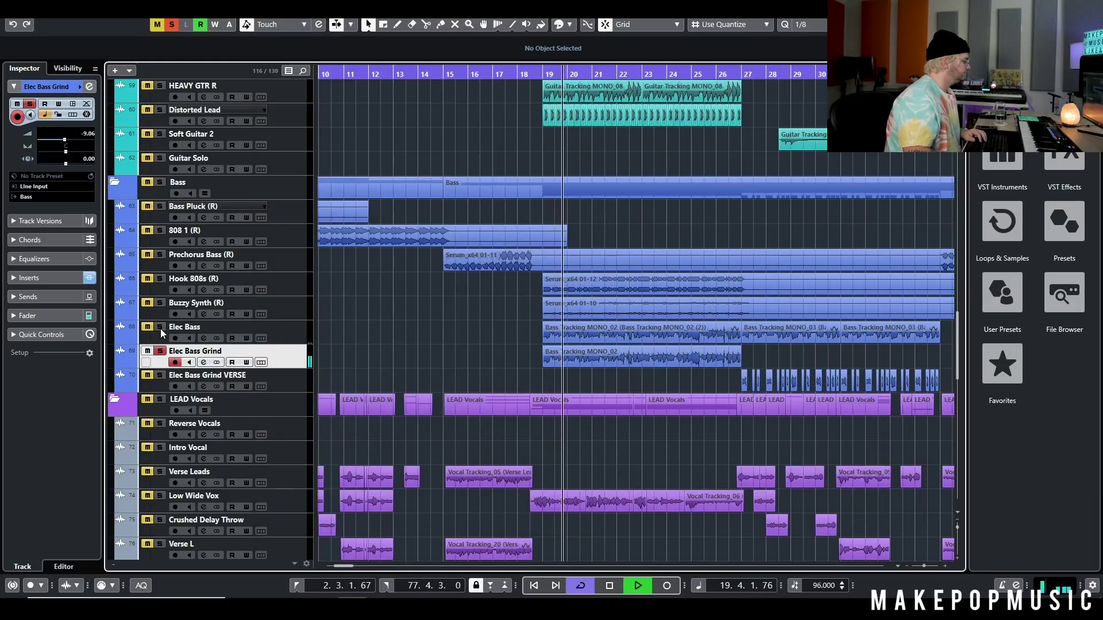
key(space)
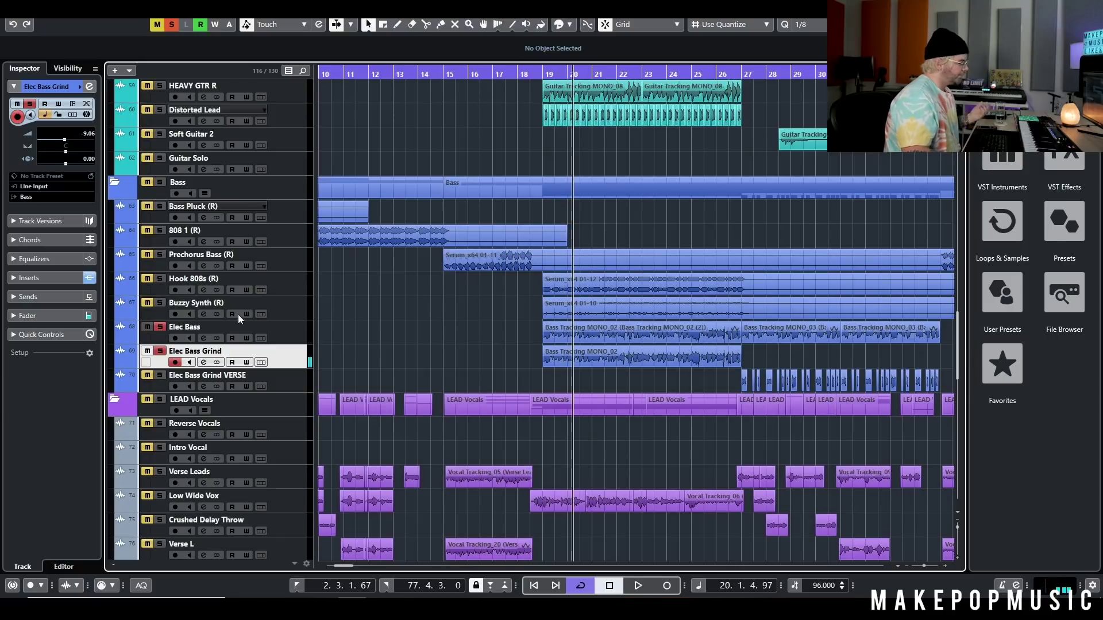
Replace the electric bass solos with Buzzy Synth (R) and audition it from just before bar 19
click(160, 350)
click(162, 302)
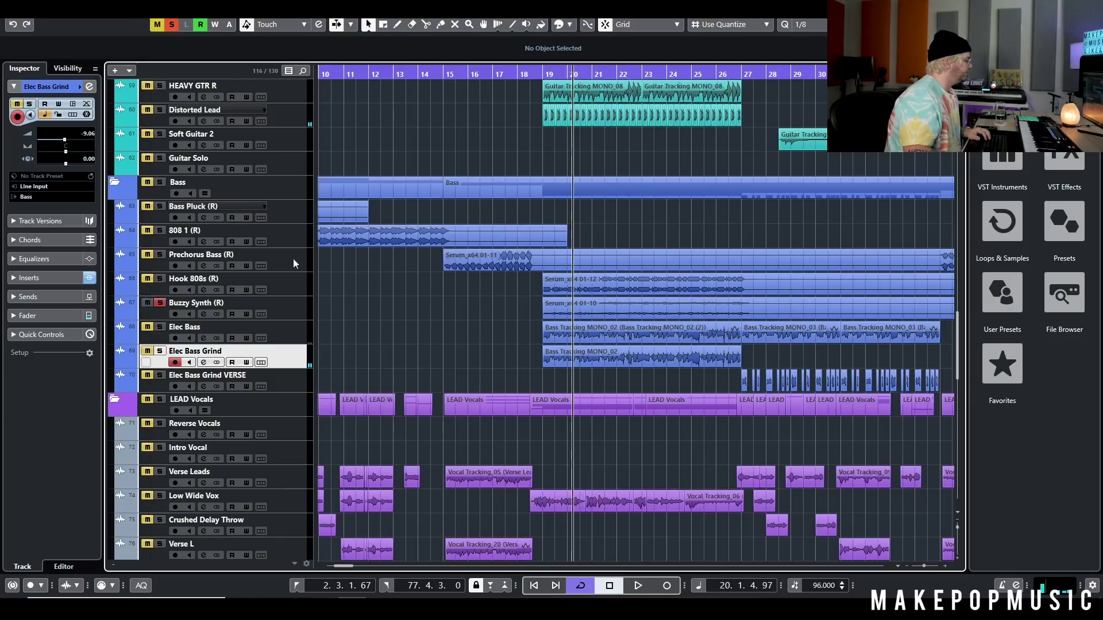
click(541, 76)
key(space)
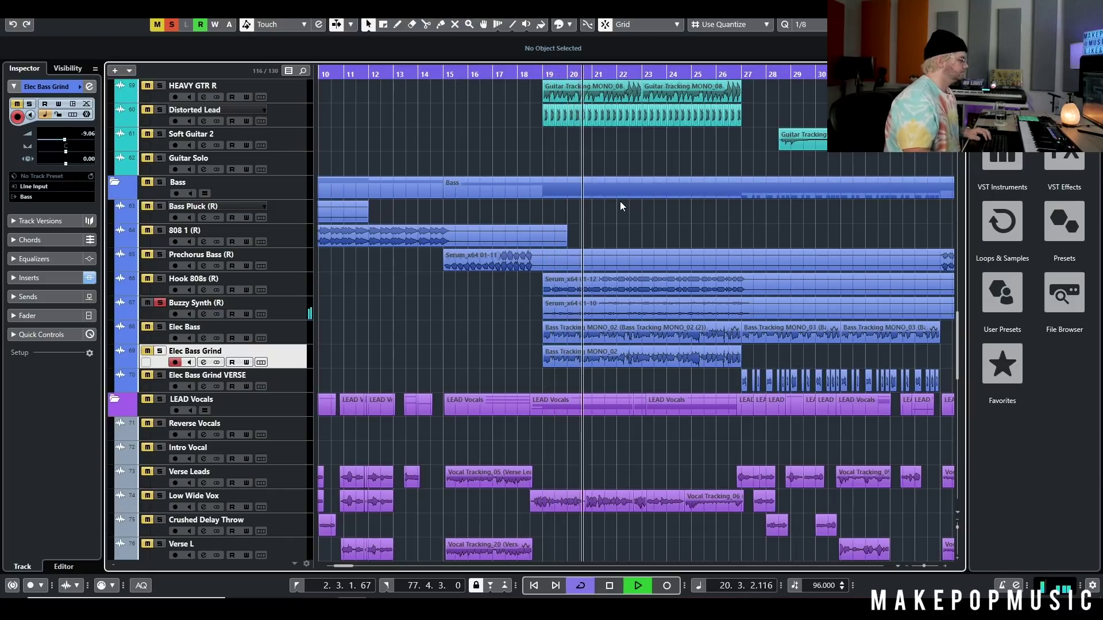
key(space)
Remove the Buzzy Synth (R) solo, mute and solo Hook 808s (R), and start playback from bar 19
click(160, 303)
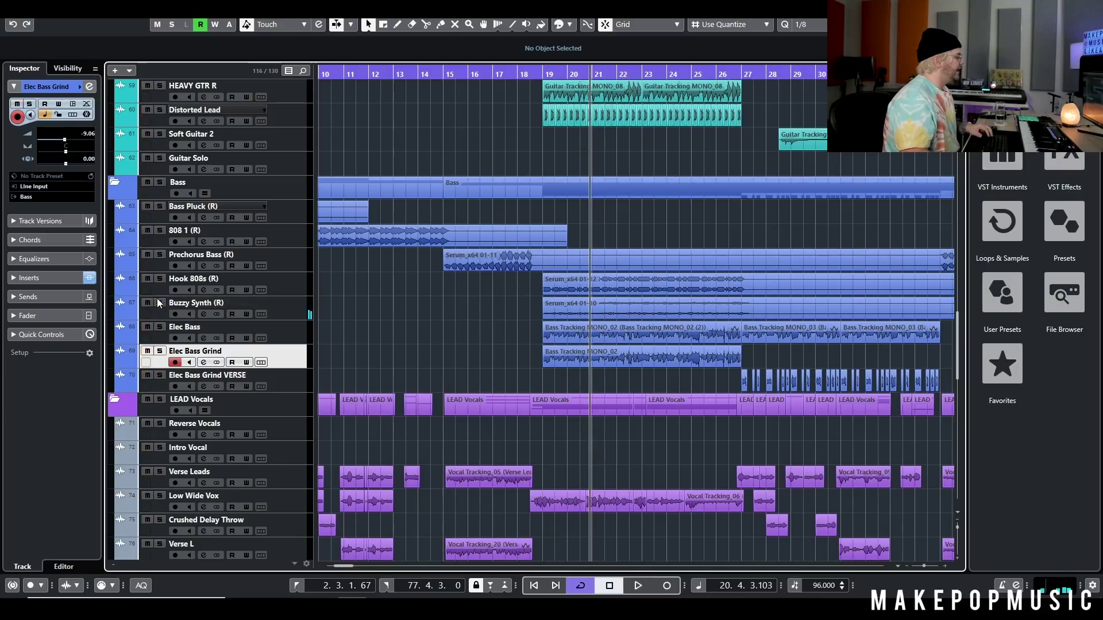
click(147, 279)
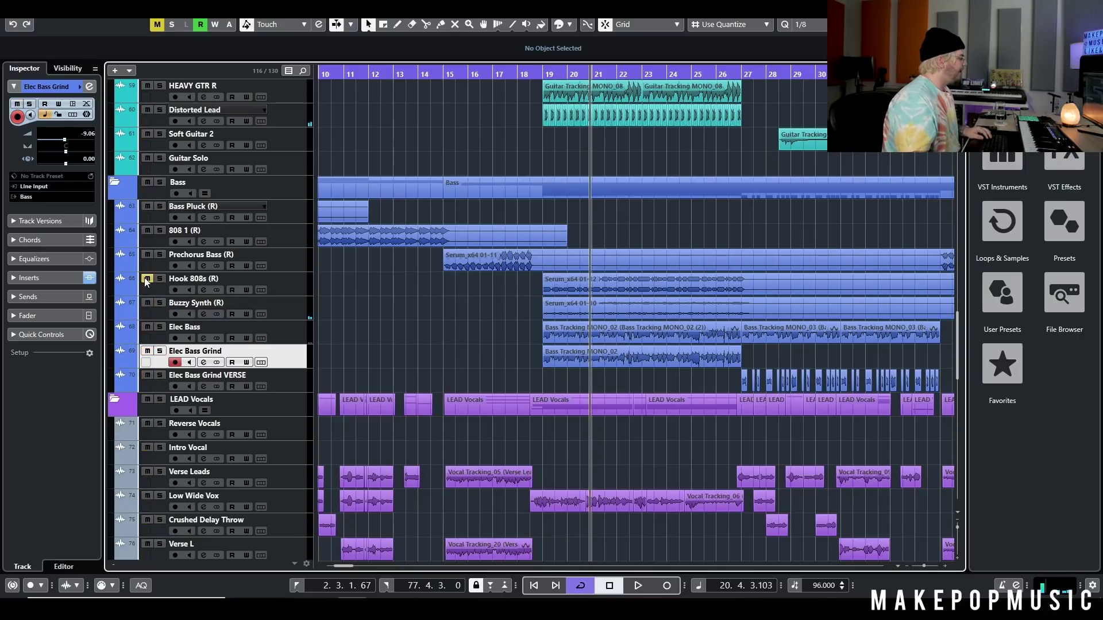
click(161, 279)
click(542, 73)
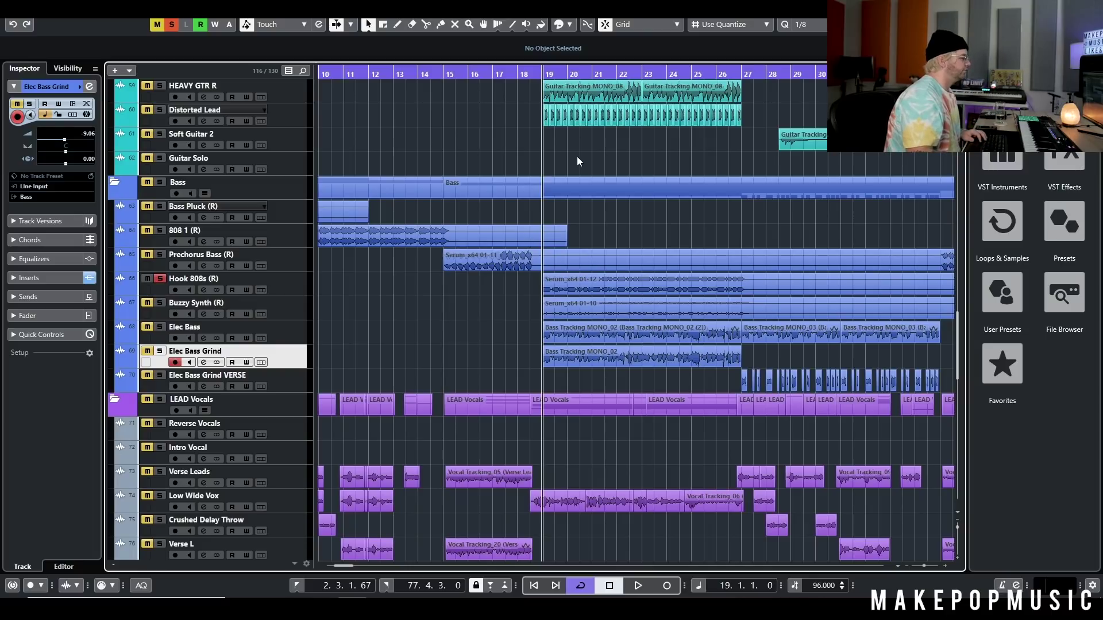
key(space)
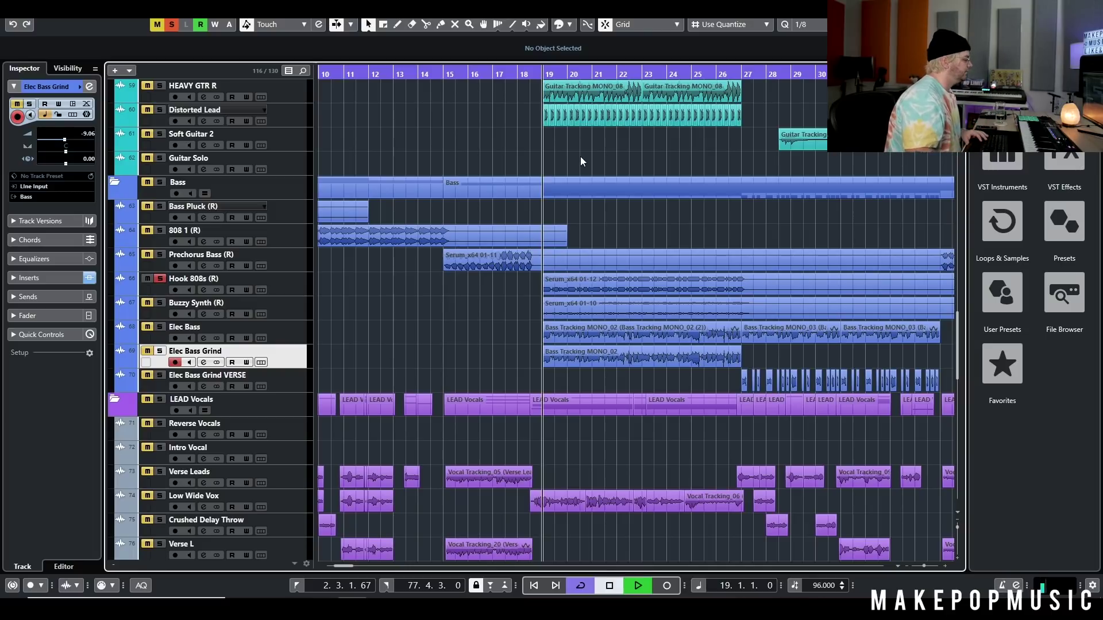
Solo the whole Bass folder during playback to hear all bass layers together, stop, and clear every solo
click(160, 182)
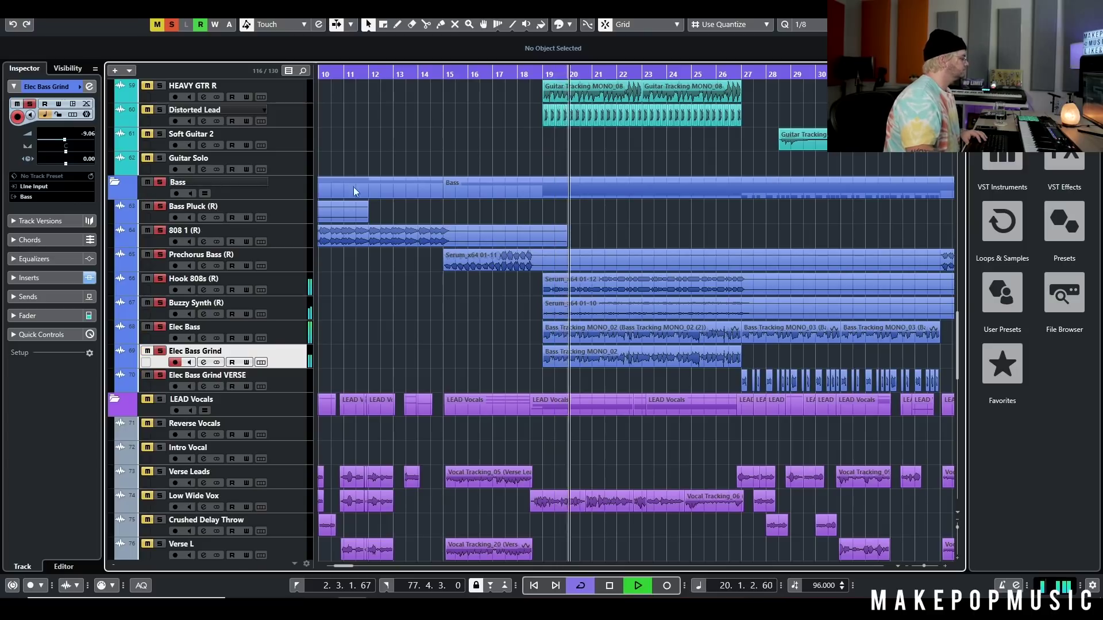
scroll(501, 198, down, 10)
scroll(497, 191, up, 20)
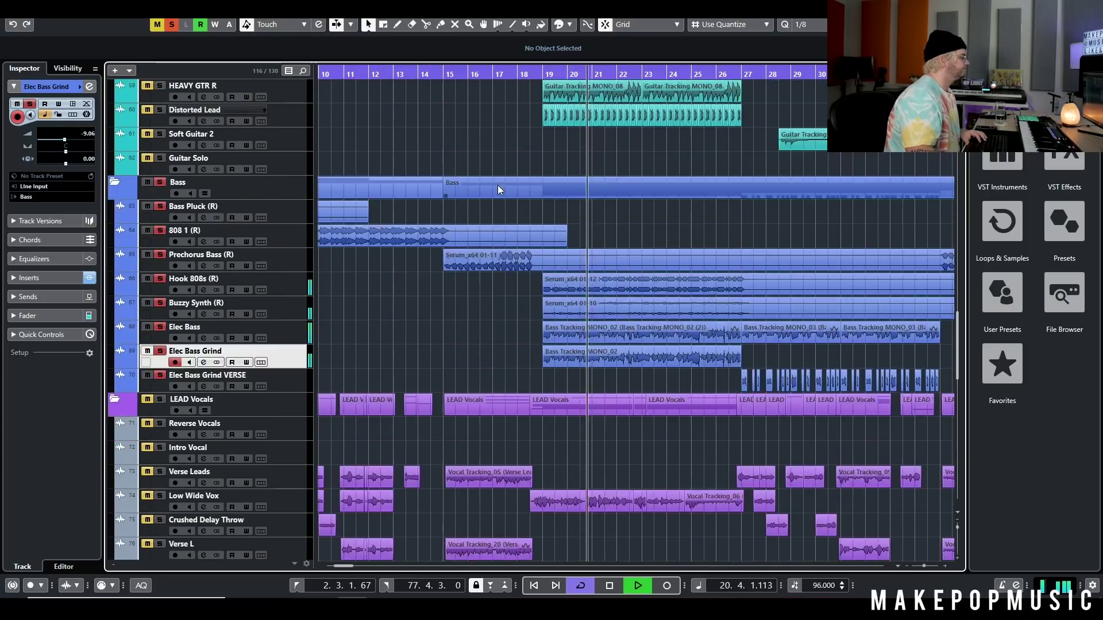
scroll(493, 182, up, 5)
key(space)
click(171, 25)
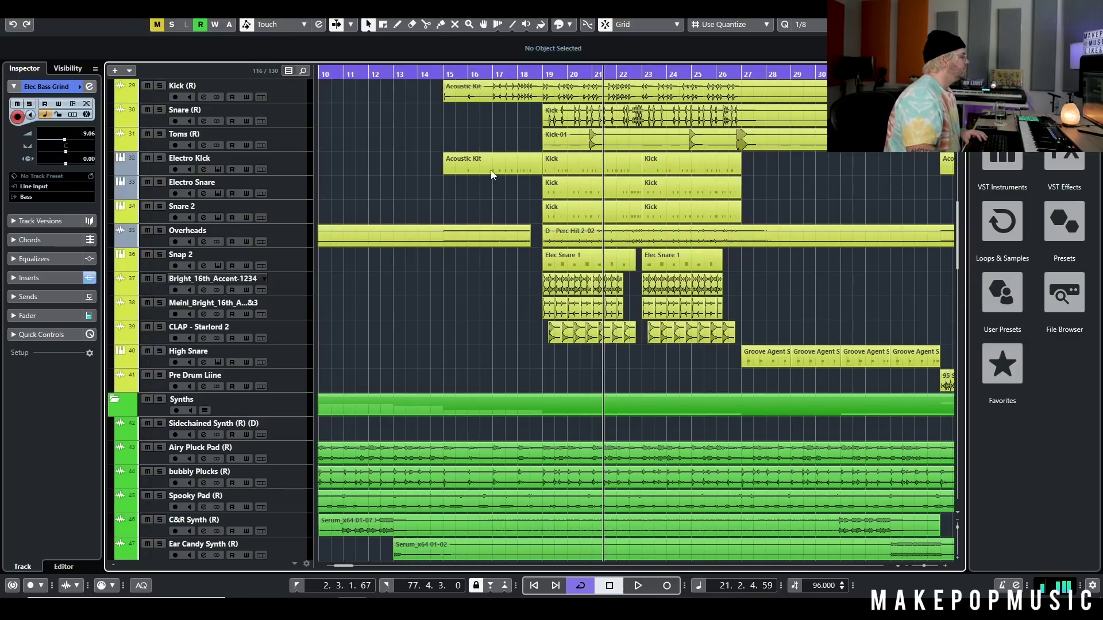
Play the full chorus mix from just before bar 19 while looking over the synth, guitar and vocal tracks
scroll(578, 161, down, 15)
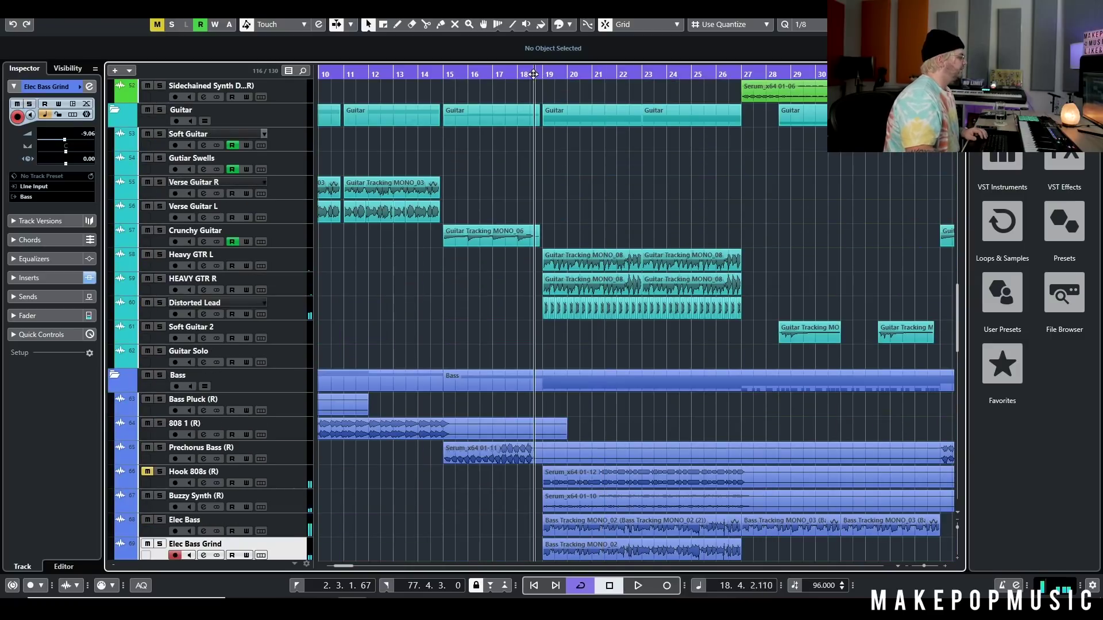
key(space)
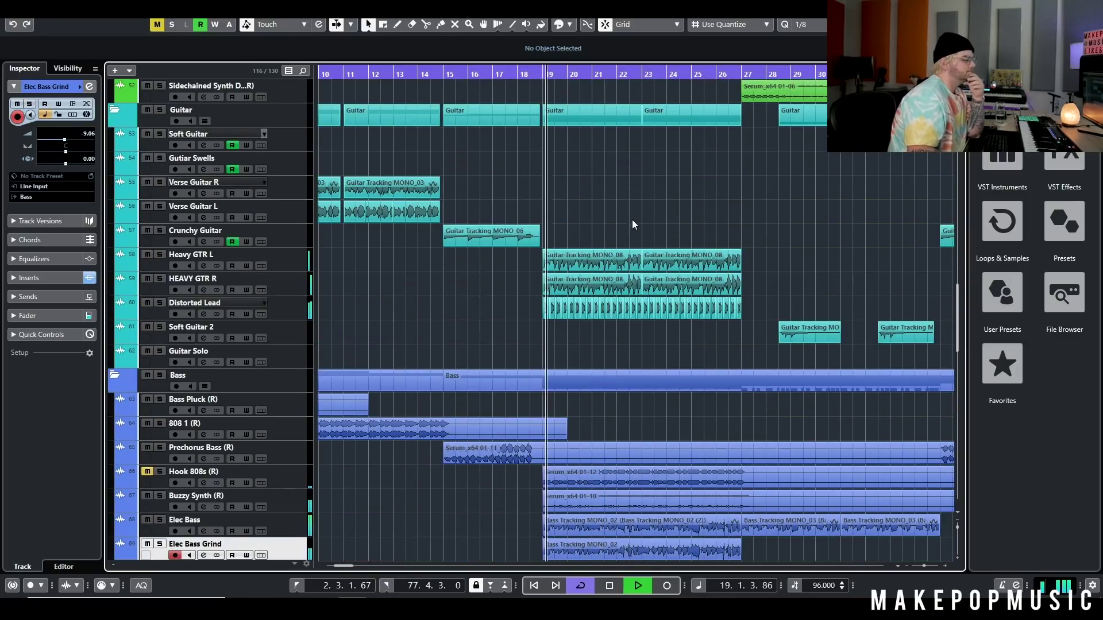
scroll(644, 172, up, 15)
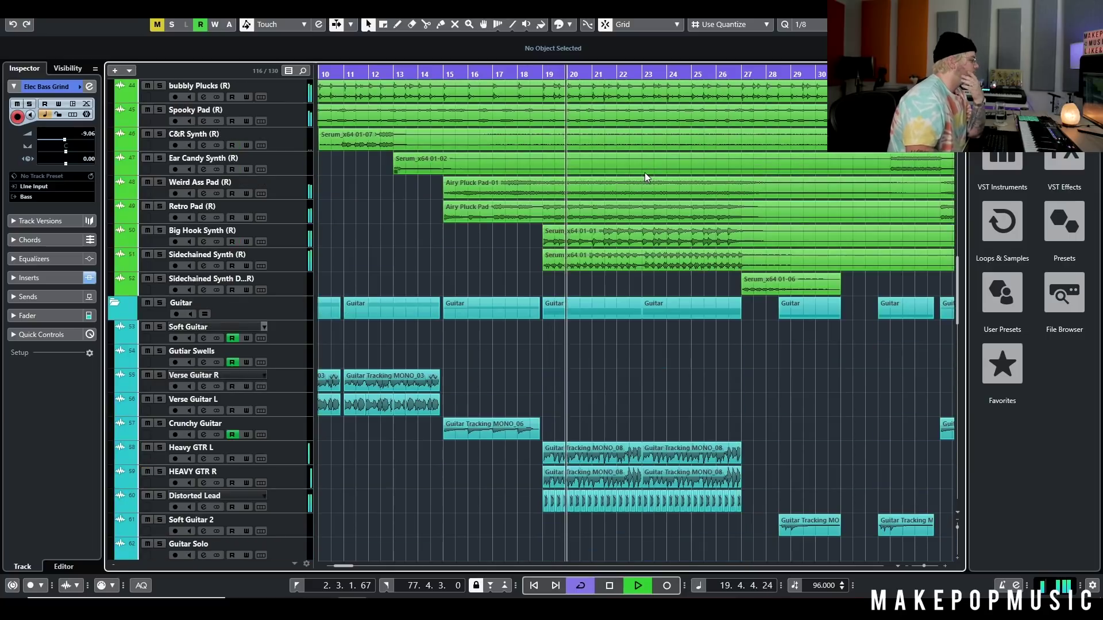
scroll(653, 201, down, 20)
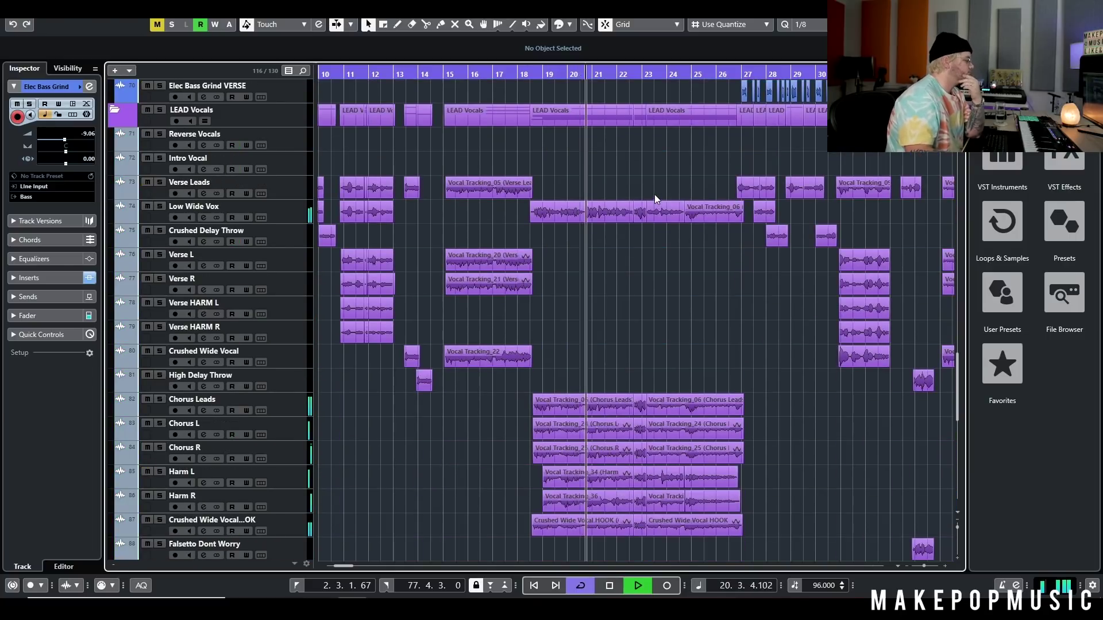
scroll(665, 211, down, 10)
scroll(672, 218, up, 10)
key(space)
Solo the LEAD Vocals folder and select the first chorus clip on Low Wide Vox near bar 19
click(160, 111)
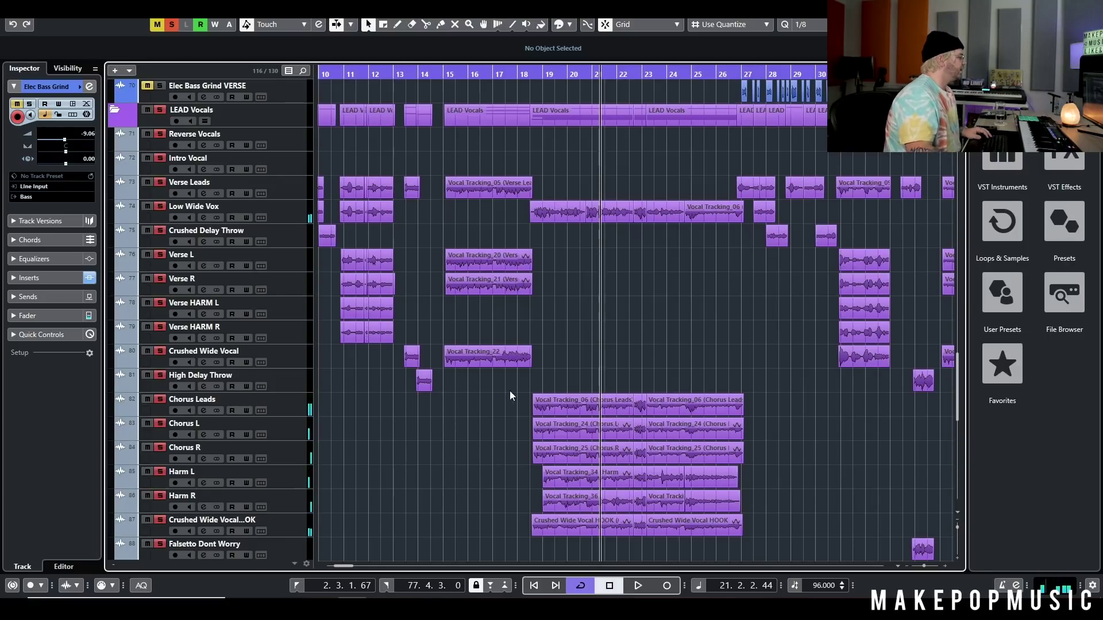
scroll(508, 391, up, 5)
drag(609, 177, 689, 242)
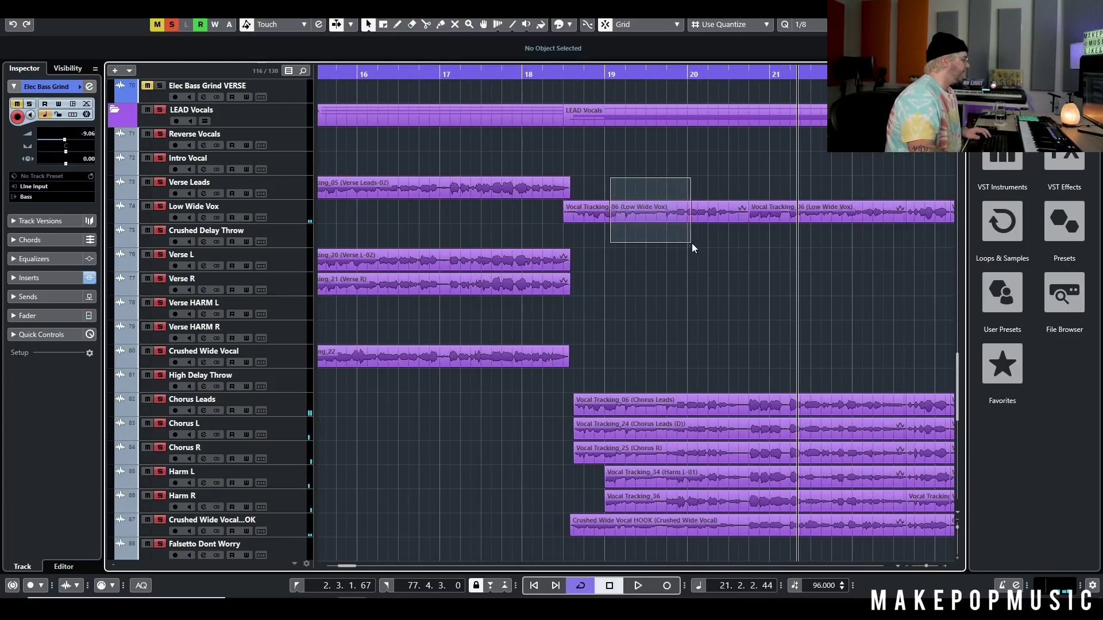
scroll(616, 214, down, 4)
scroll(744, 243, up, 2)
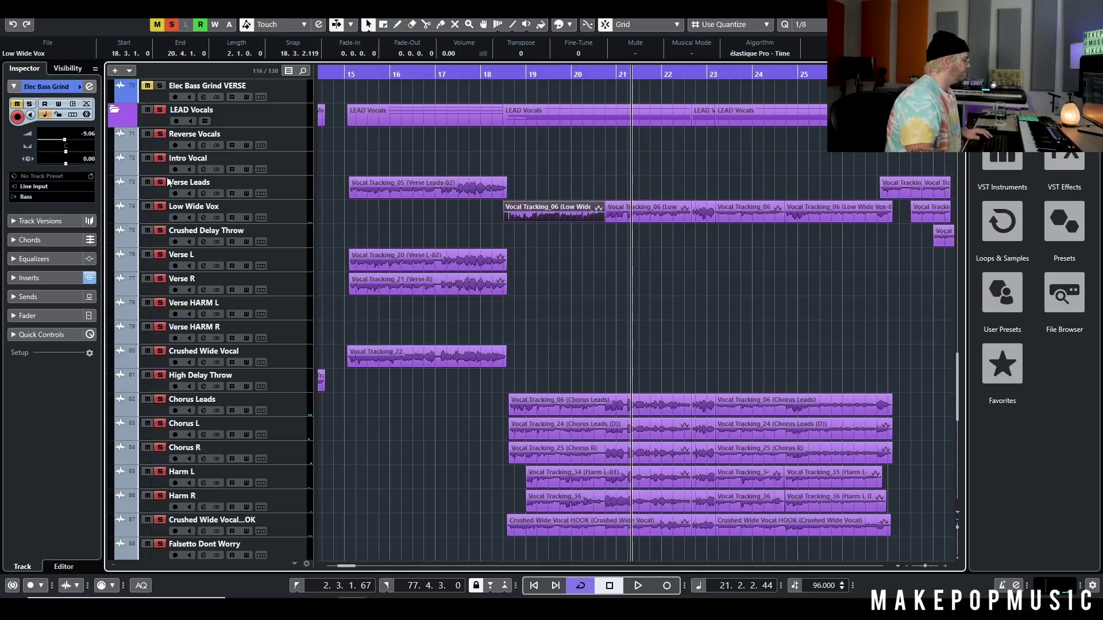
Go through the chorus vocal tracks one by one, selecting Chorus L, Chorus R, Harm L, Harm R and Crushed Wide Vocal HOOK
scroll(380, 309, down, 4)
click(278, 311)
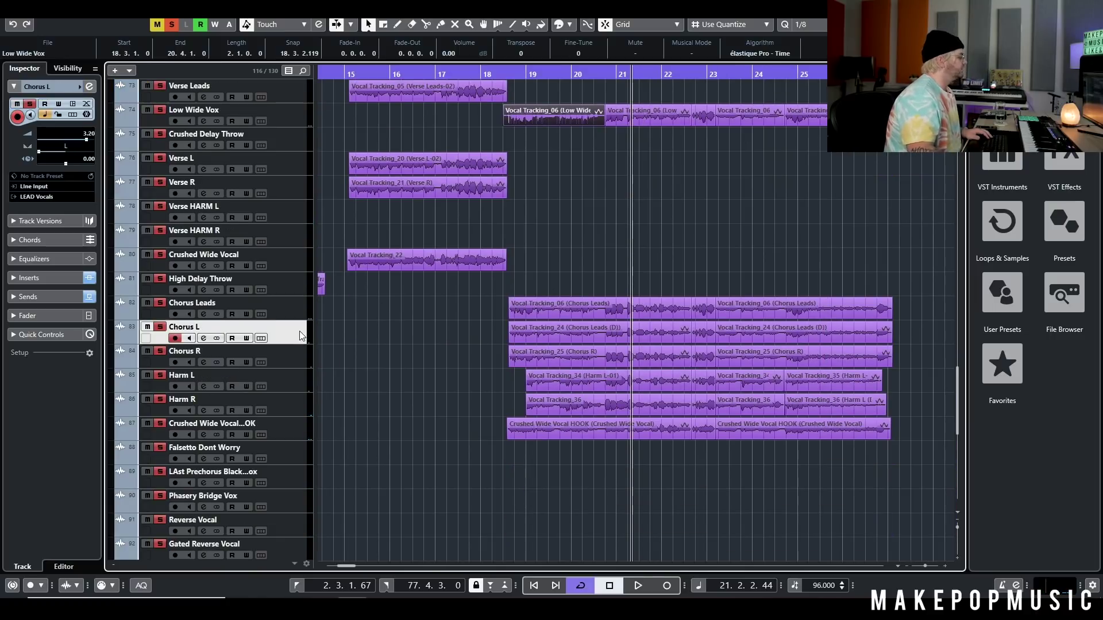
click(299, 331)
click(297, 351)
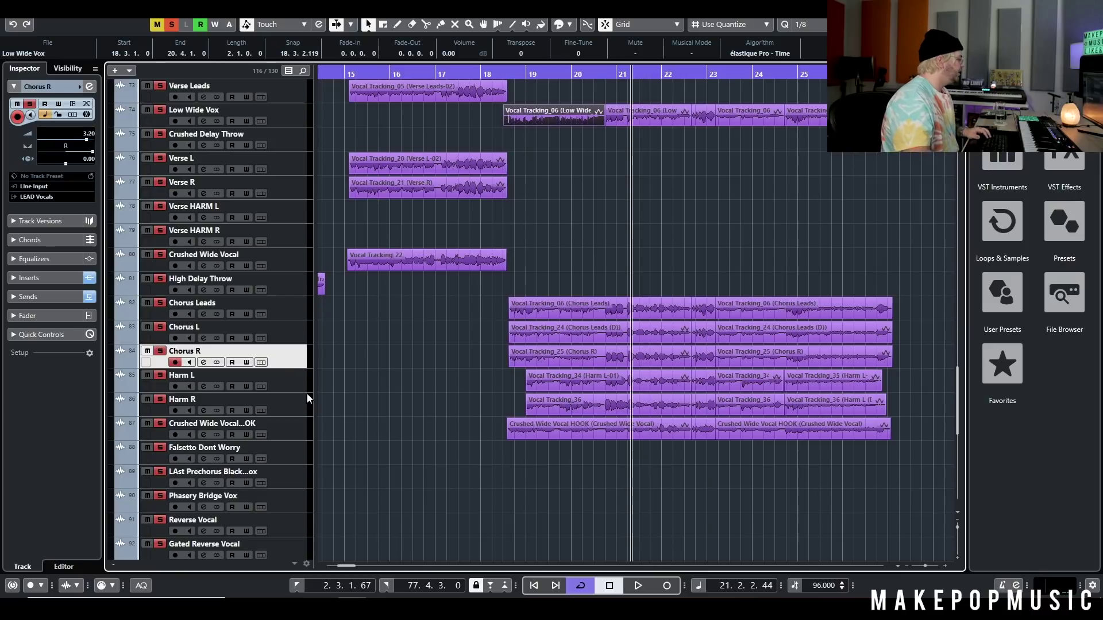
click(298, 380)
click(298, 404)
click(305, 426)
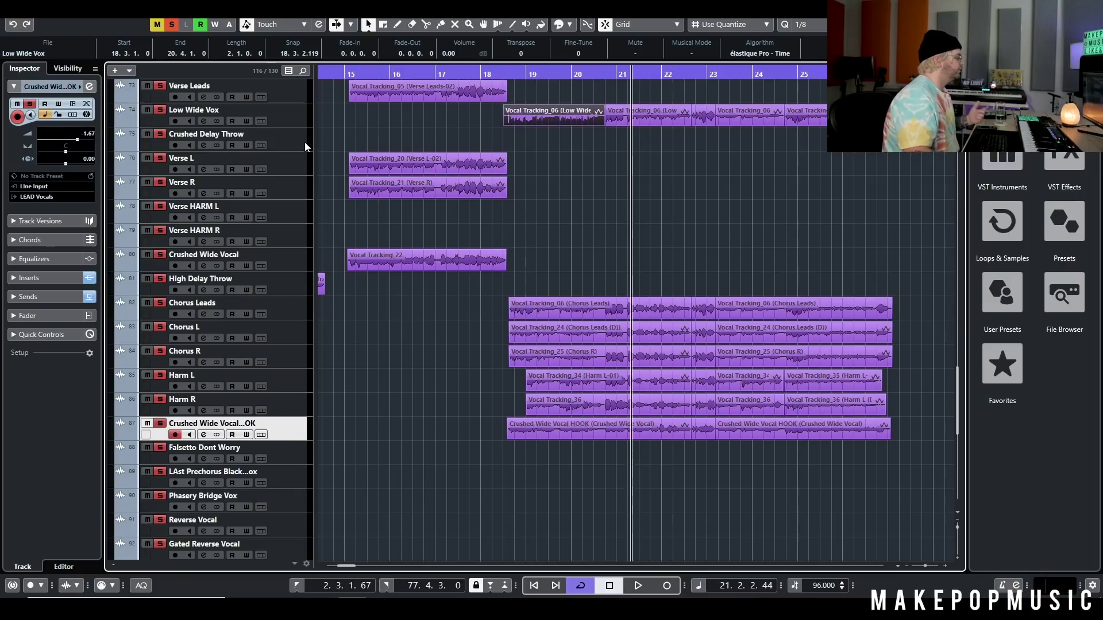
Clear all solos, solo Chorus Leads and play from 18.3.1, adding Chorus L and Chorus R to the solo during playback
click(172, 24)
click(503, 72)
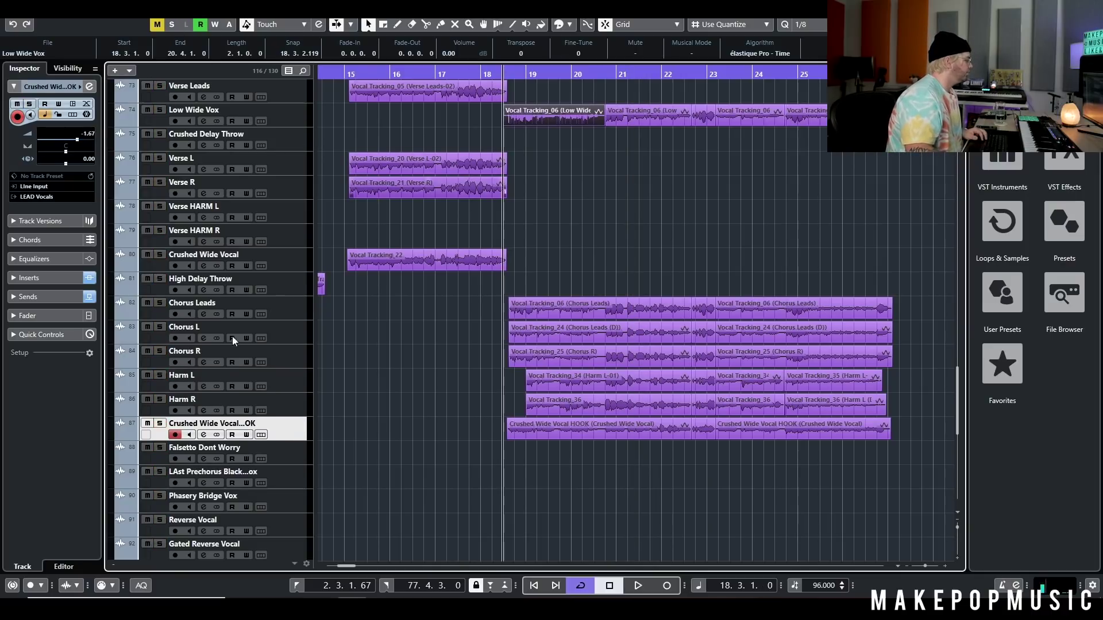
click(160, 303)
key(space)
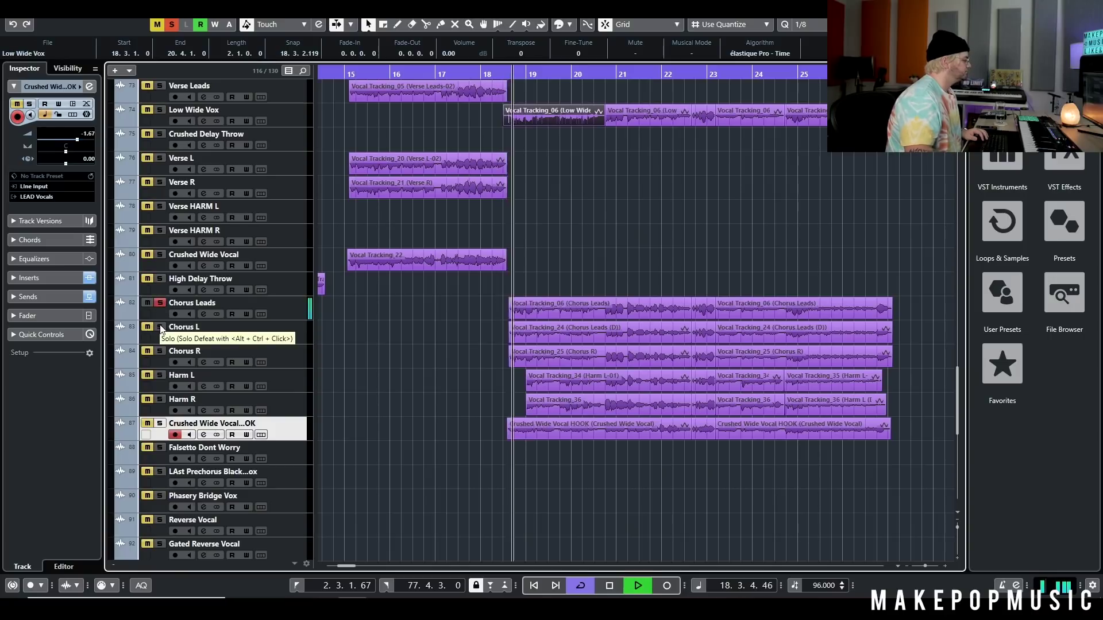
click(160, 327)
click(160, 351)
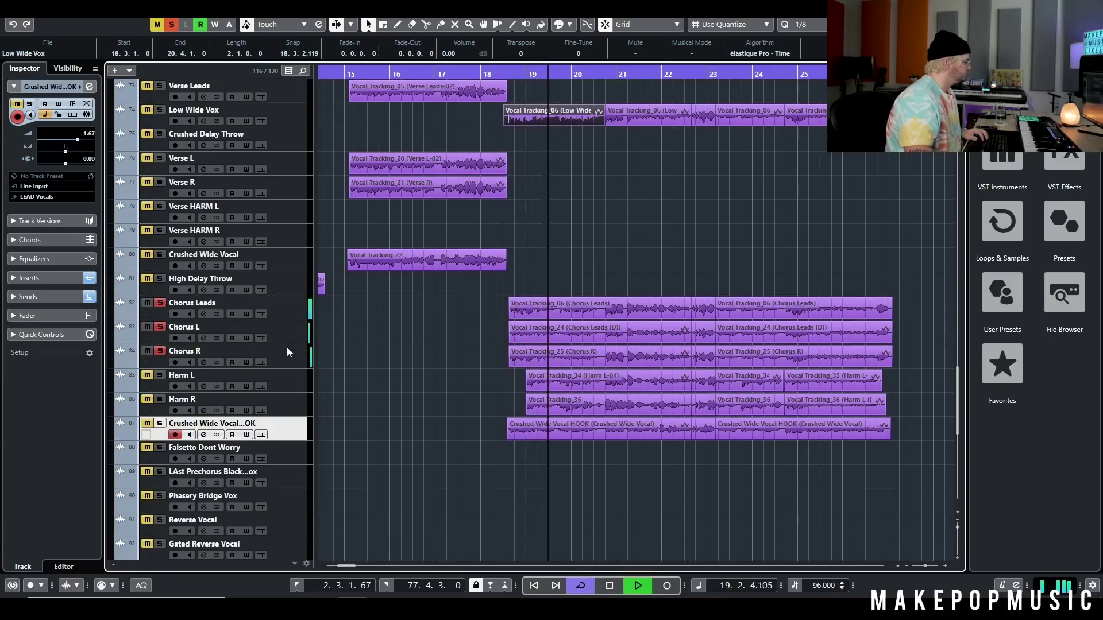
key(space)
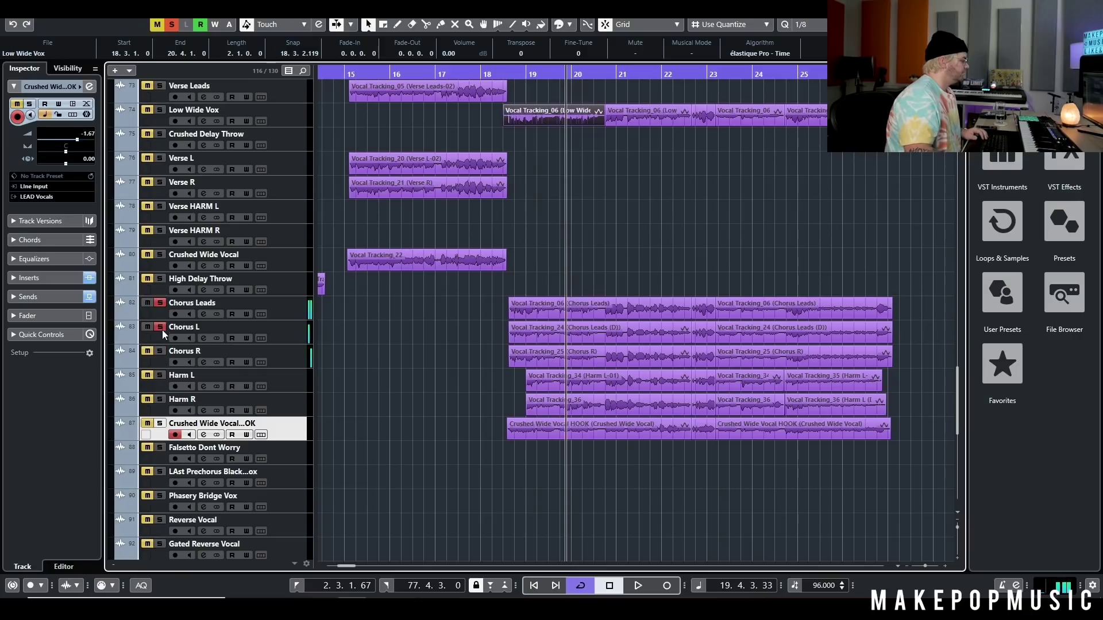
Replace the chorus lead solos with Harm L and Harm R and play the harmonies from the current position
ctrl+click(157, 304)
click(178, 379)
click(160, 399)
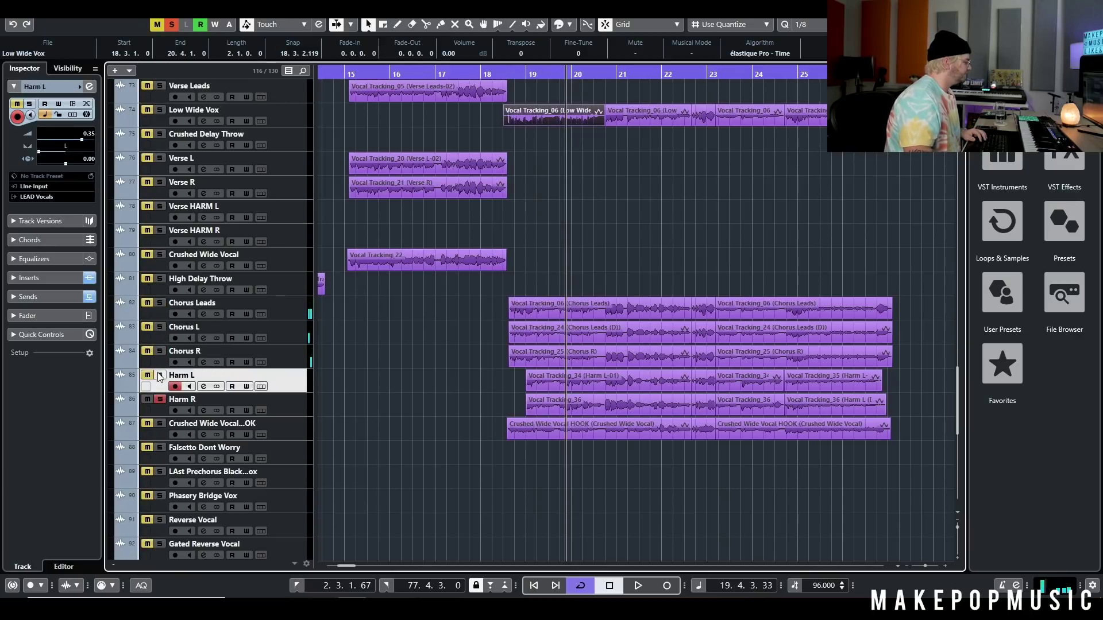
click(160, 375)
key(space)
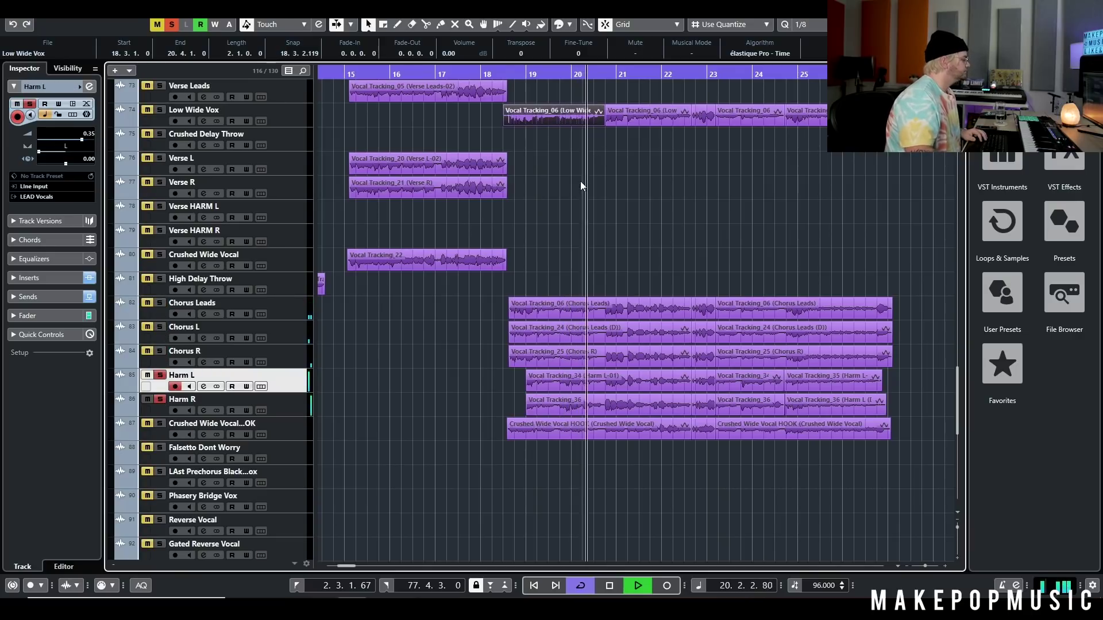
Switch the solo from Harm L and Harm R to Crushed Wide Vocal HOOK during playback, and stop after hearing it
click(160, 424)
click(161, 399)
click(161, 375)
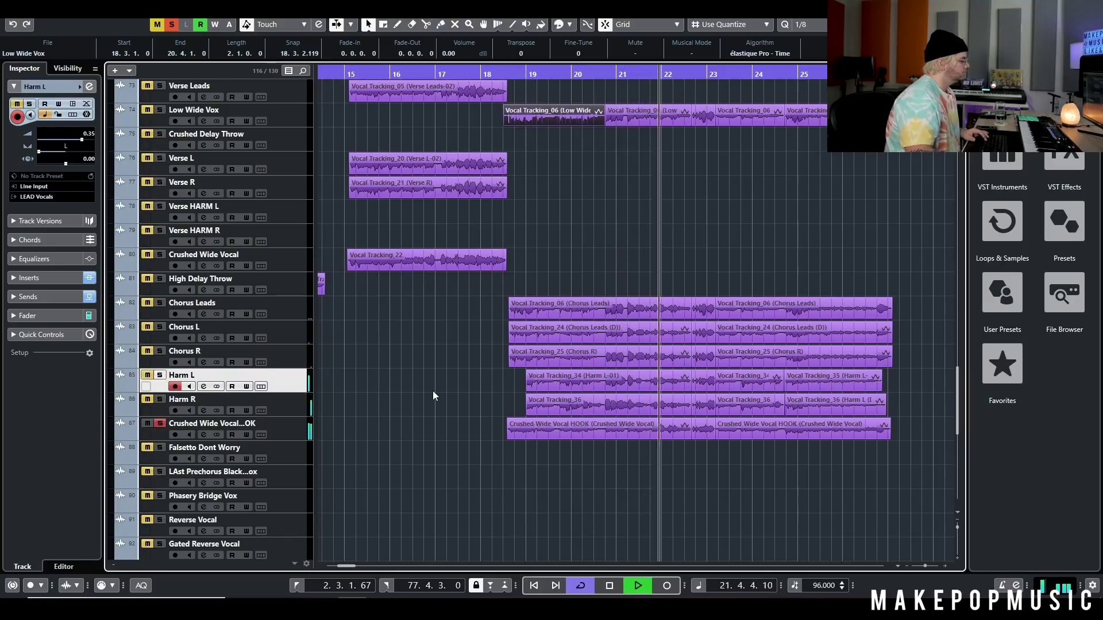
key(space)
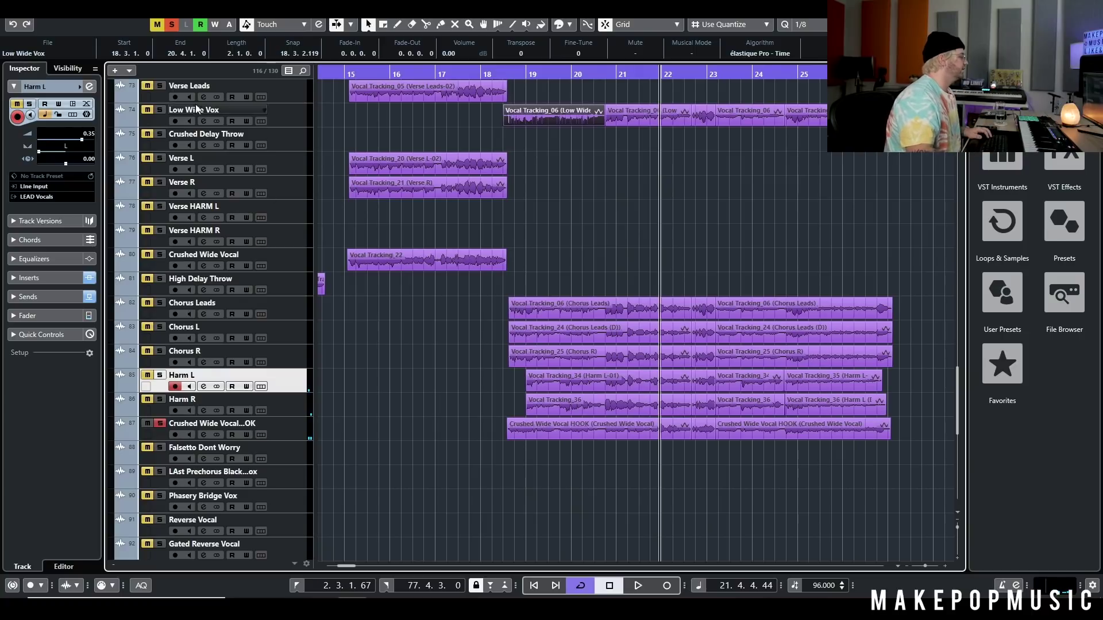
Add Low Wide Vox to the Crushed Wide Vocal HOOK solo, play both, and clear all solos during playback before stopping
click(160, 109)
key(space)
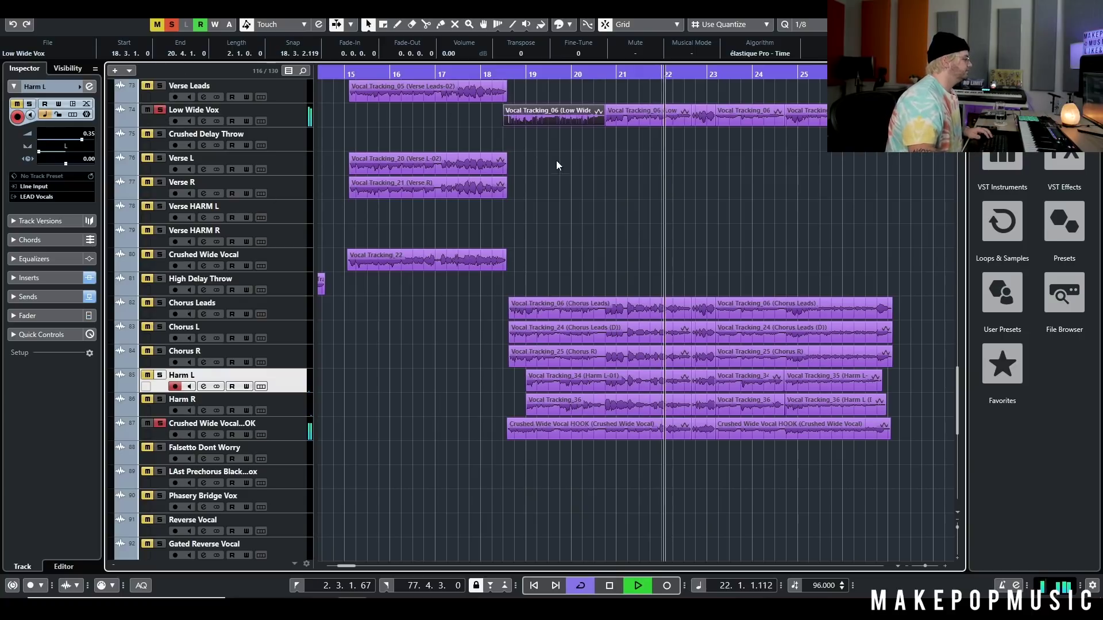
click(172, 24)
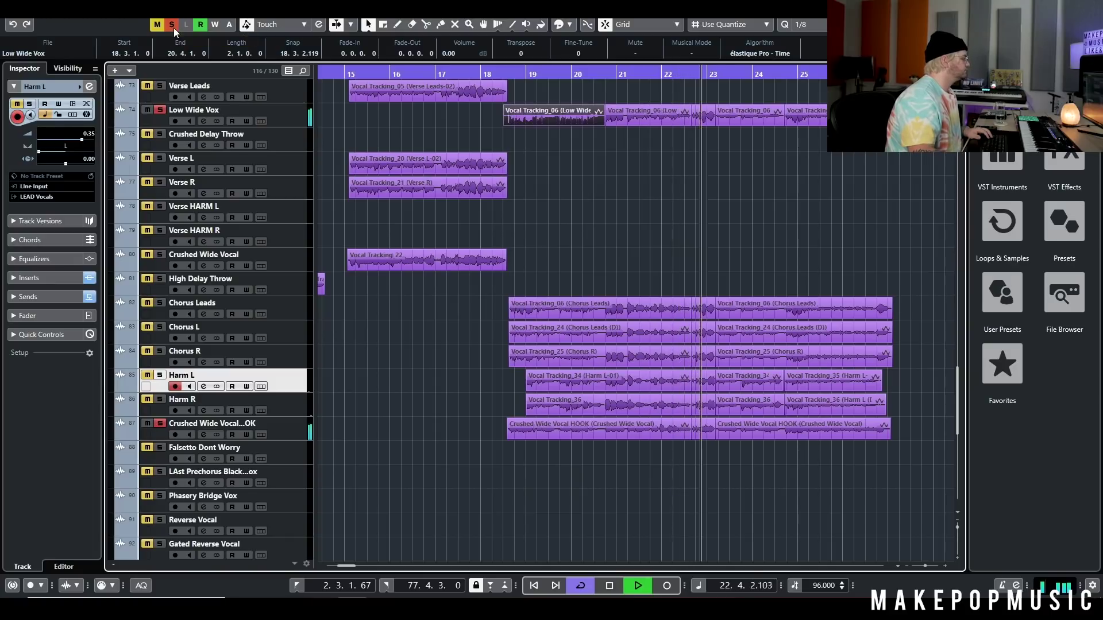
scroll(451, 197, up, 4)
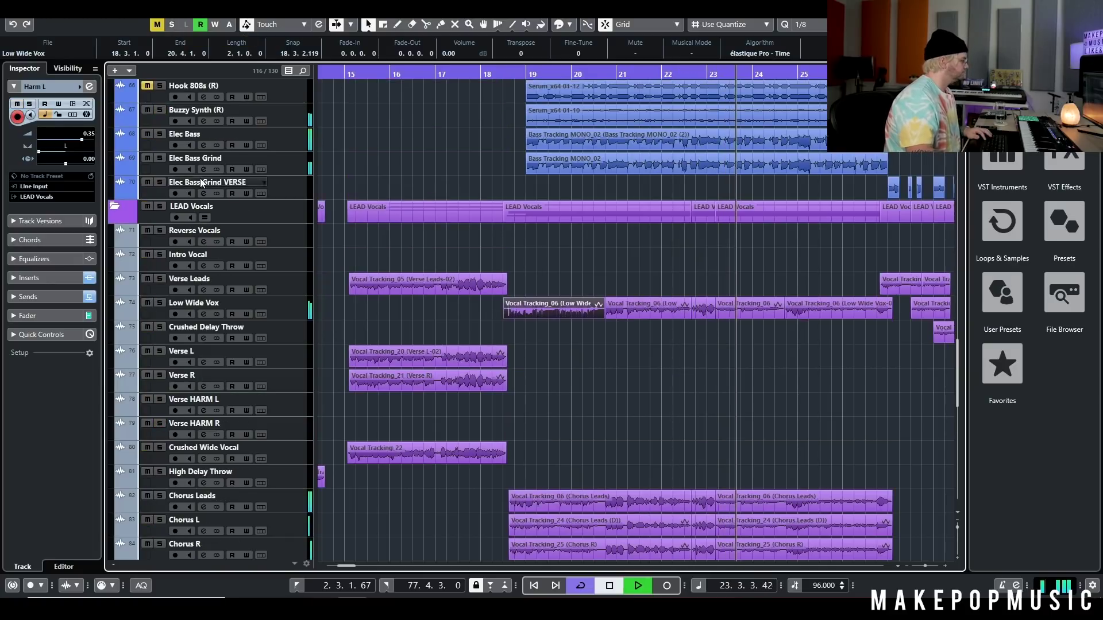
key(space)
Solo the LEAD Vocals folder and play the full vocal stack from just before bar 19, stopping and clearing all solos at the end
click(160, 206)
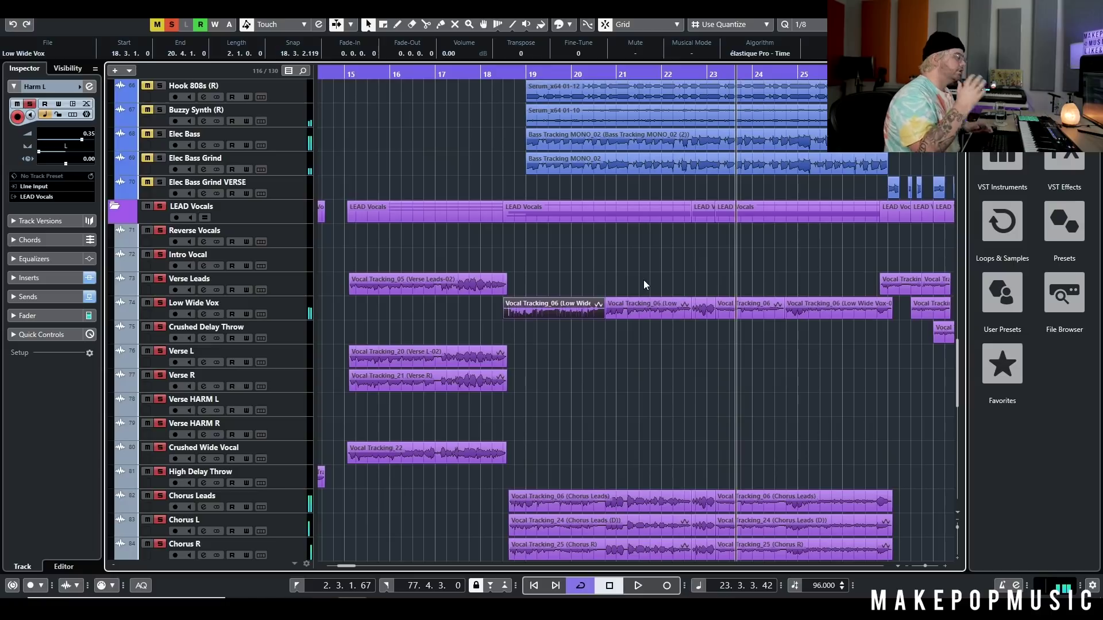
click(513, 75)
key(space)
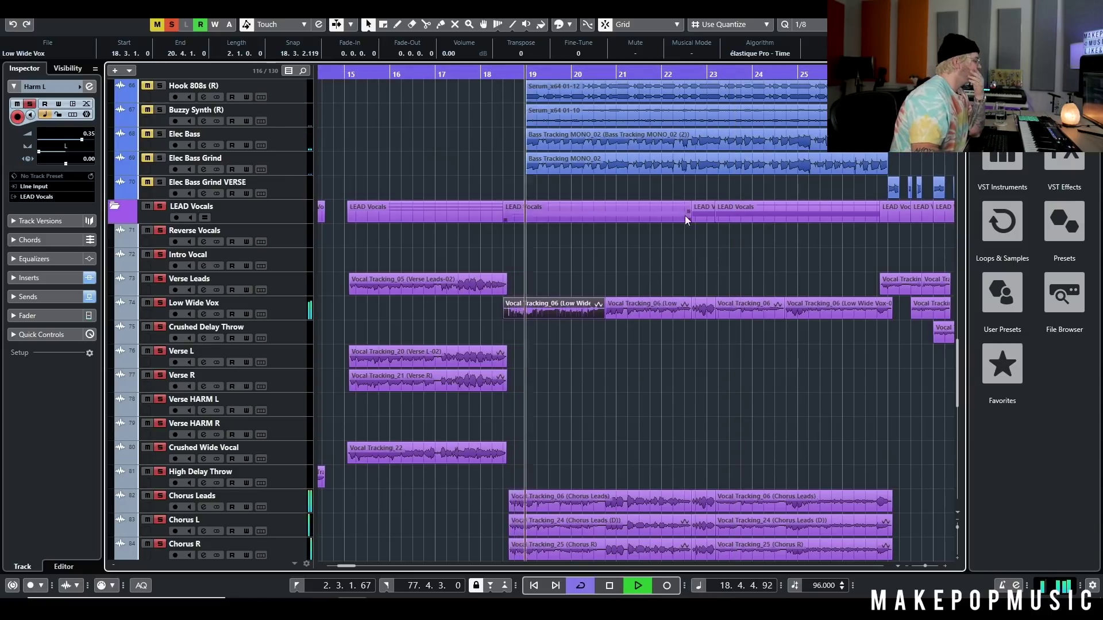
scroll(706, 224, down, 2)
scroll(726, 236, down, 3)
scroll(725, 177, up, 6)
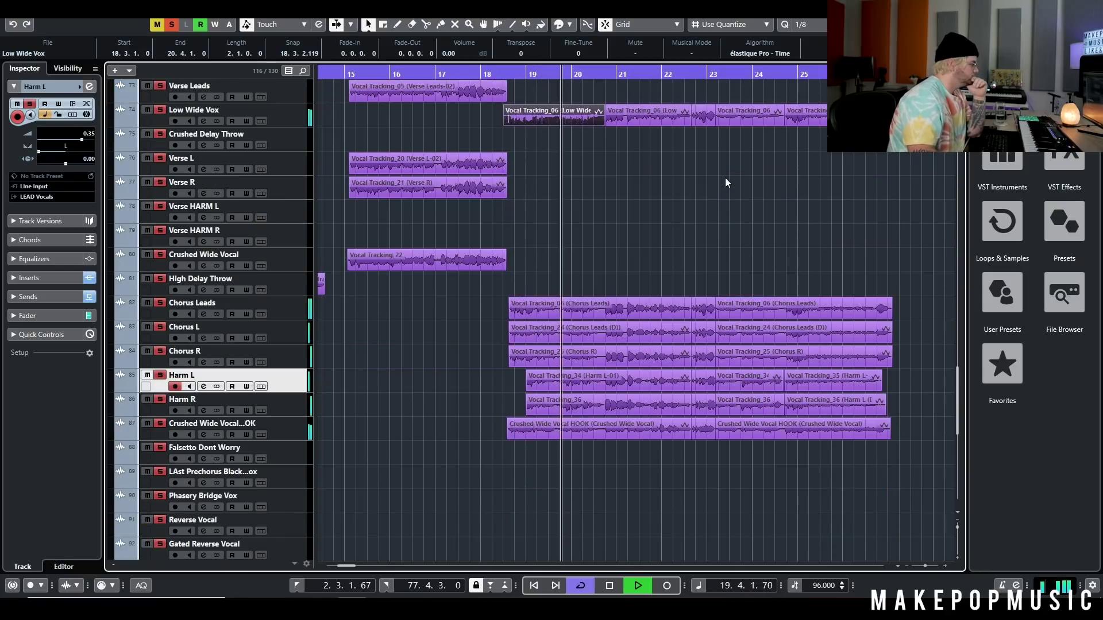
scroll(721, 184, up, 8)
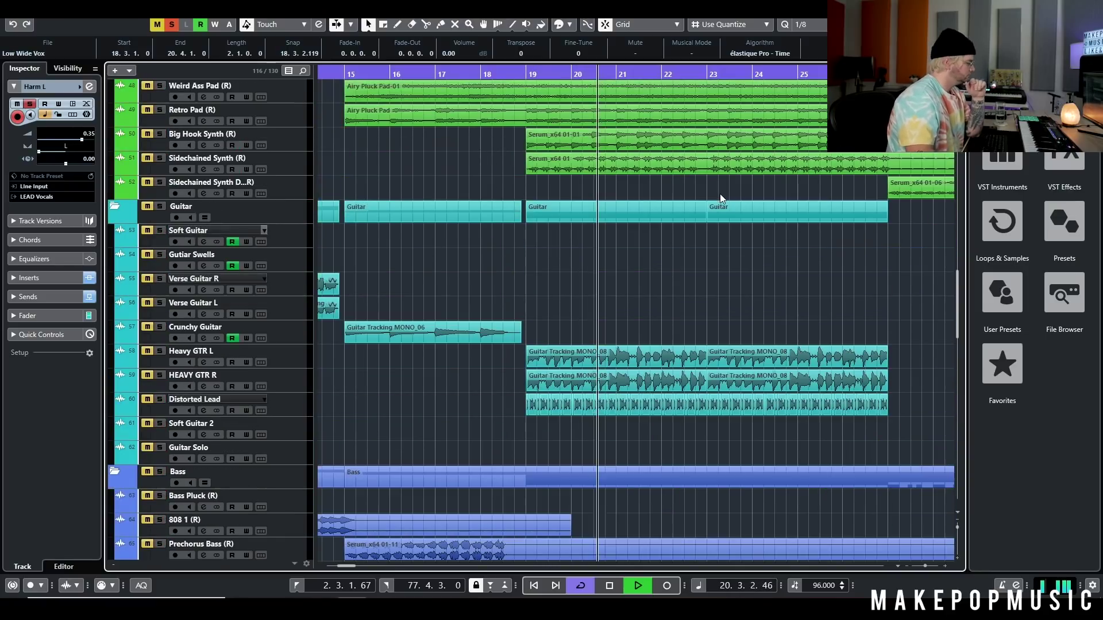
scroll(678, 221, up, 5)
key(g)
key(g)
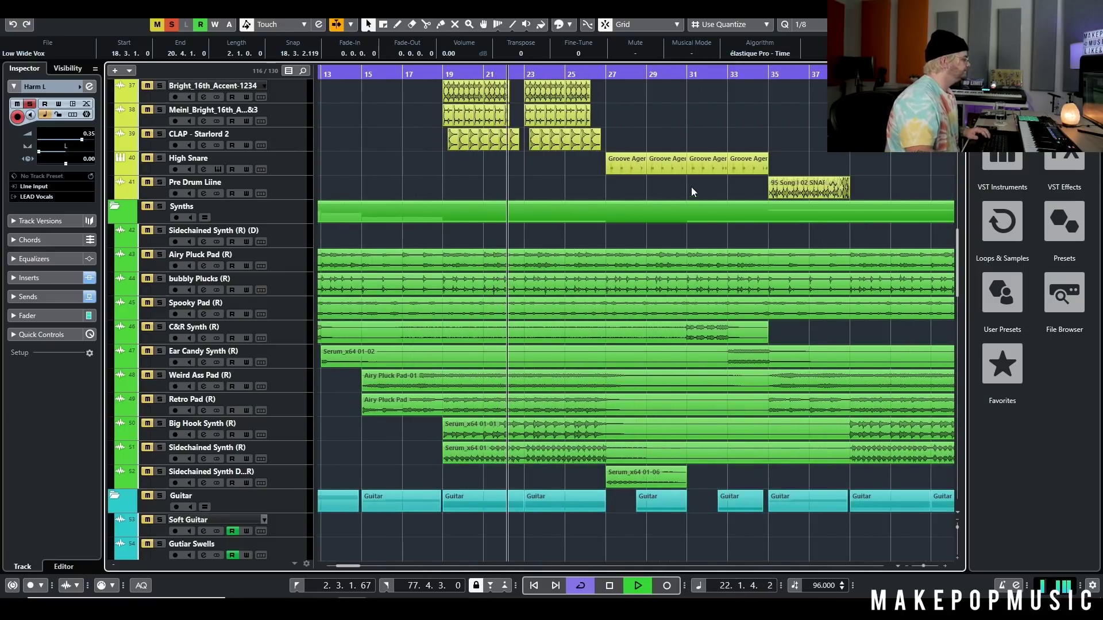
key(space)
click(170, 24)
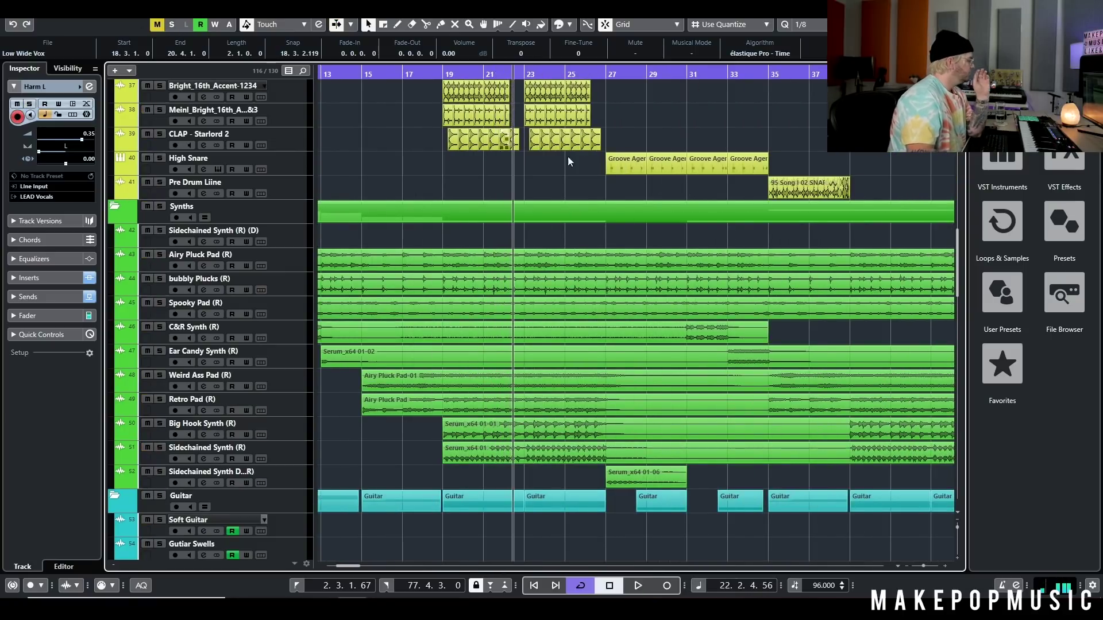
Set the playback position to 26.4.1 and look over the drum tracks of the section starting at bar 27
scroll(608, 165, up, 4)
scroll(609, 165, up, 8)
click(602, 101)
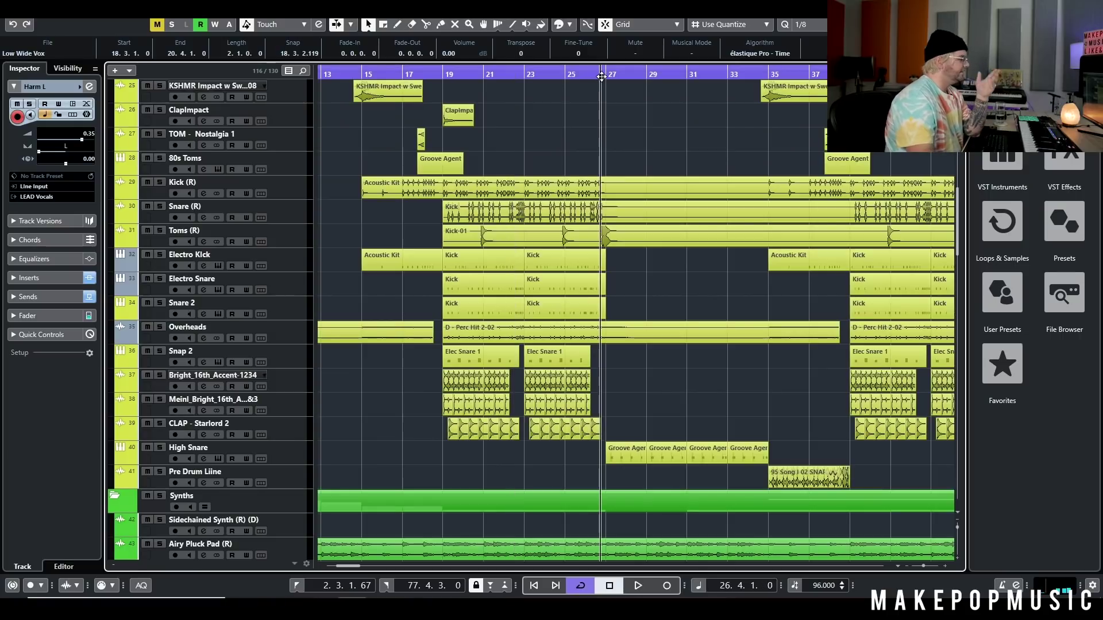
key(shift+f)
key(alt+z)
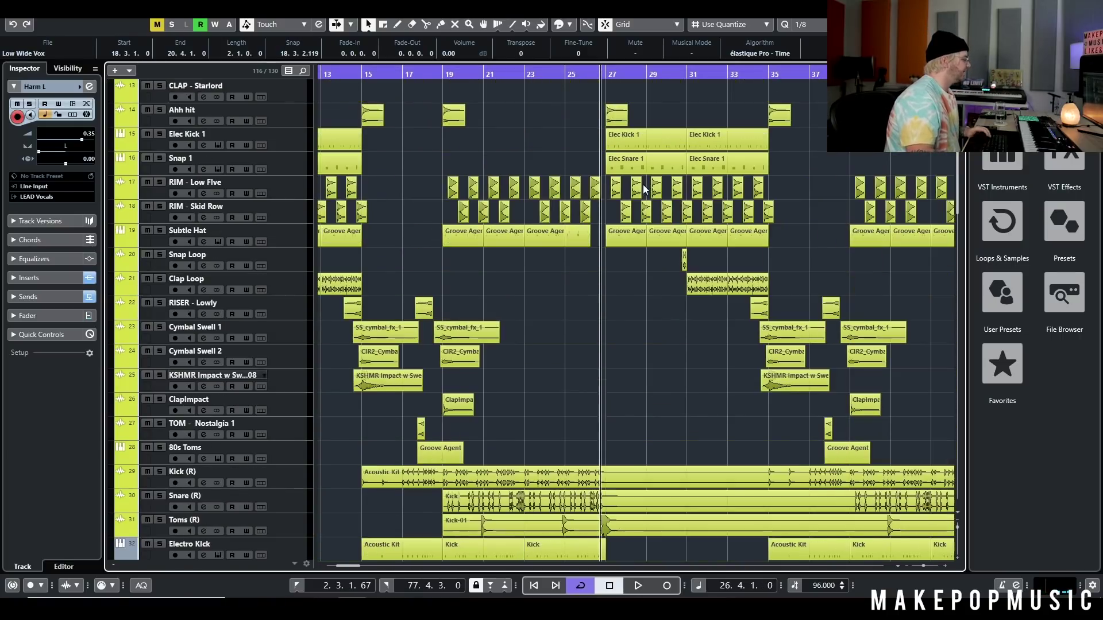
key(alt+z)
key(shift+f)
key(h)
key(shift+h)
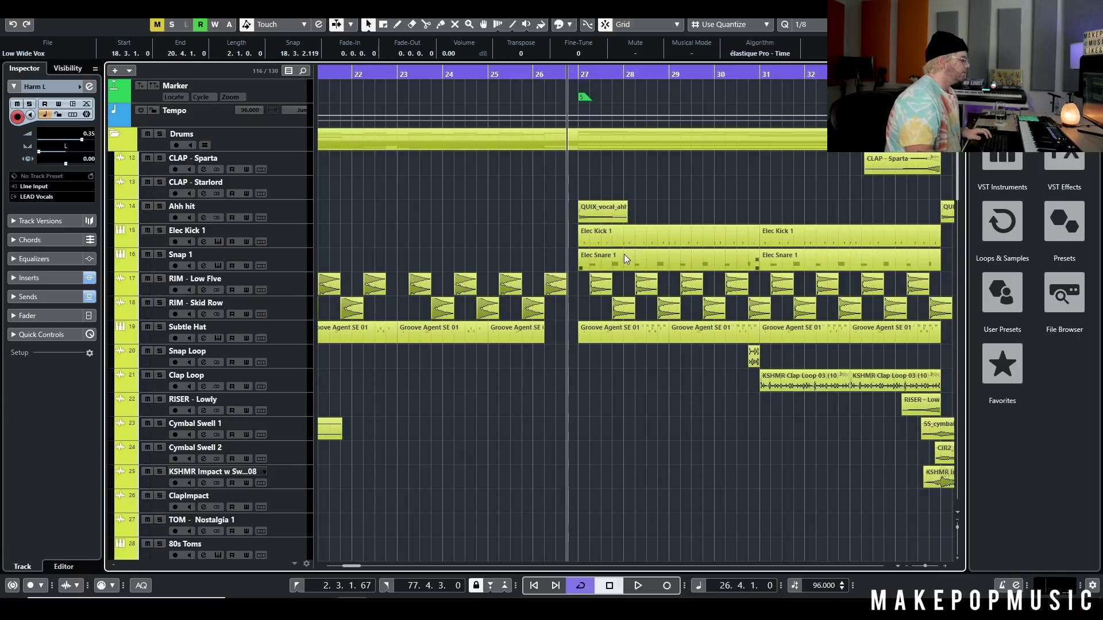
scroll(674, 274, down, 20)
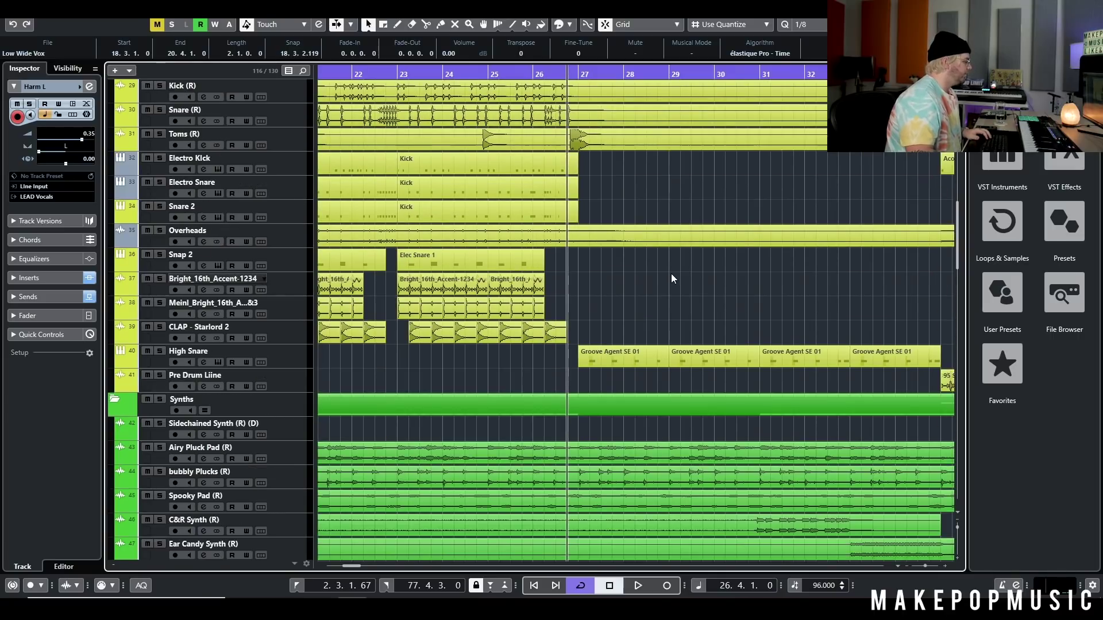
Solo High Snare, play it from 26.4.1, and remove its solo during playback
click(160, 352)
key(space)
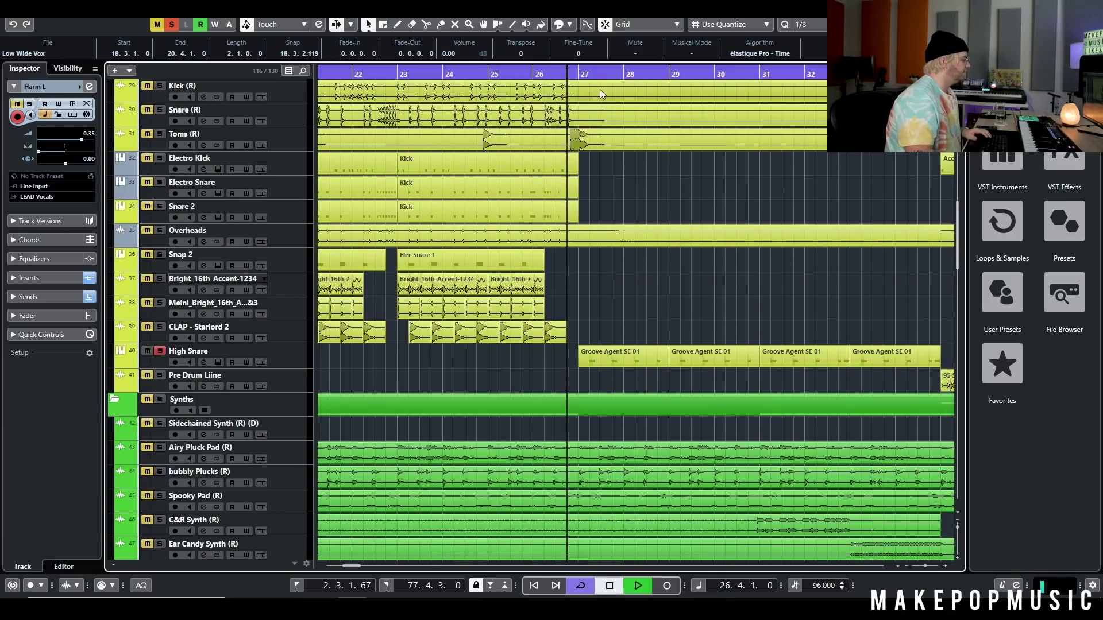
click(160, 352)
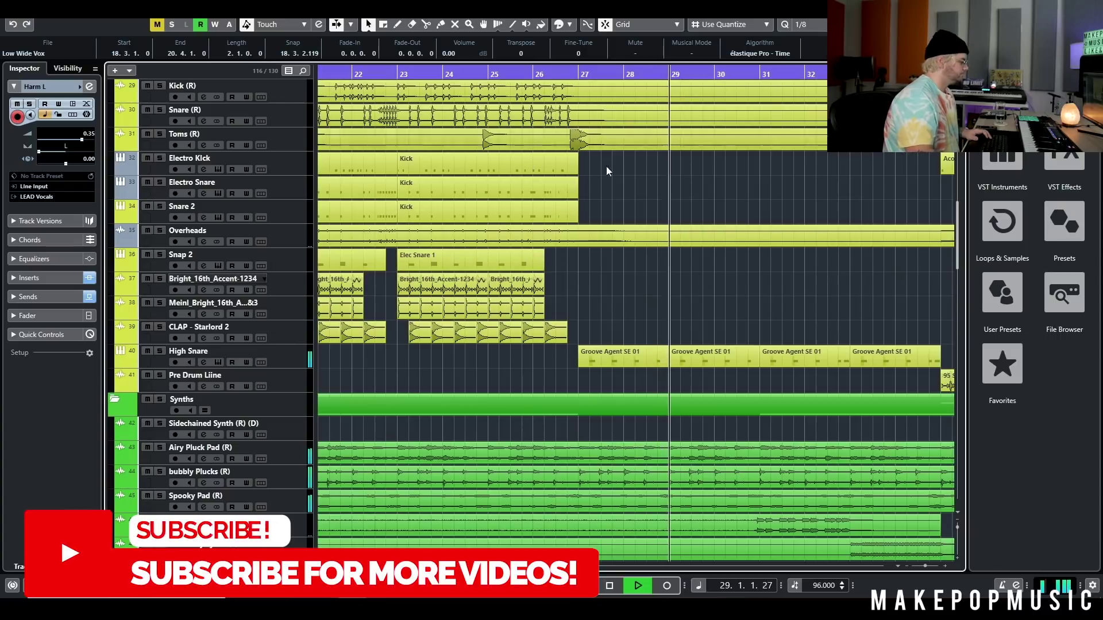
Audition both Sidechained Synth tracks by soloing them and playing from 26.4.1, removing the solos and stopping at the end
scroll(712, 294, down, 5)
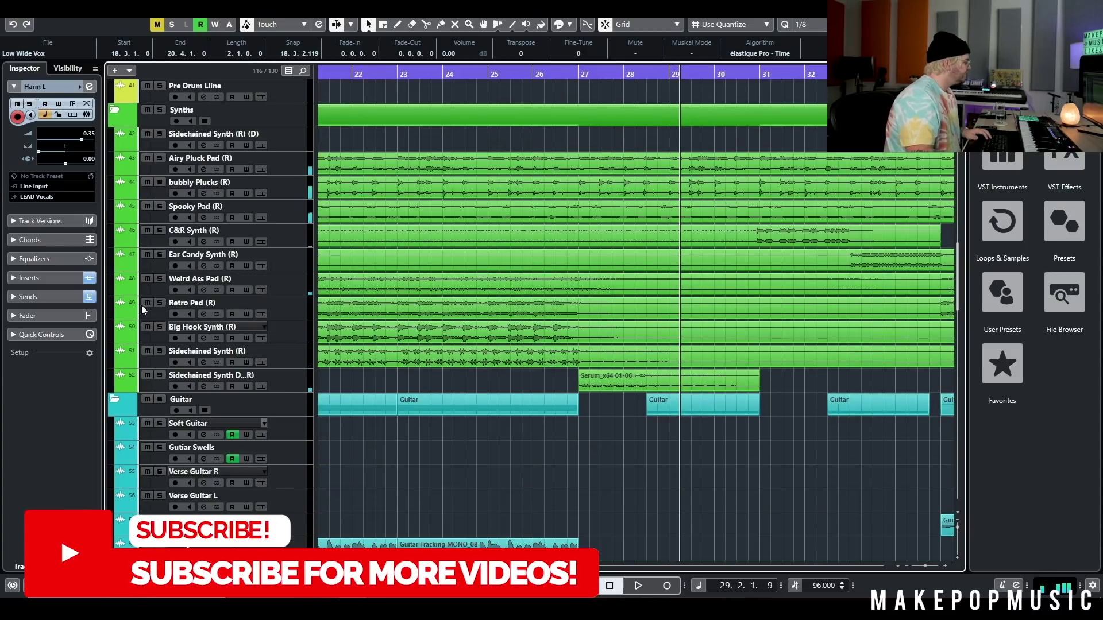
click(160, 375)
click(160, 351)
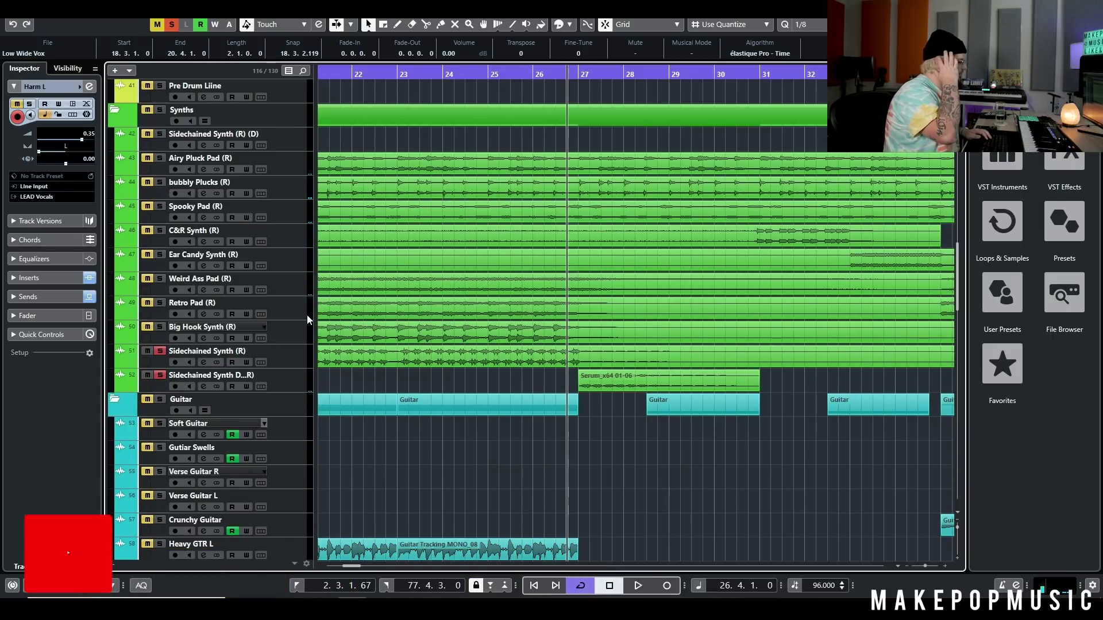
key(space)
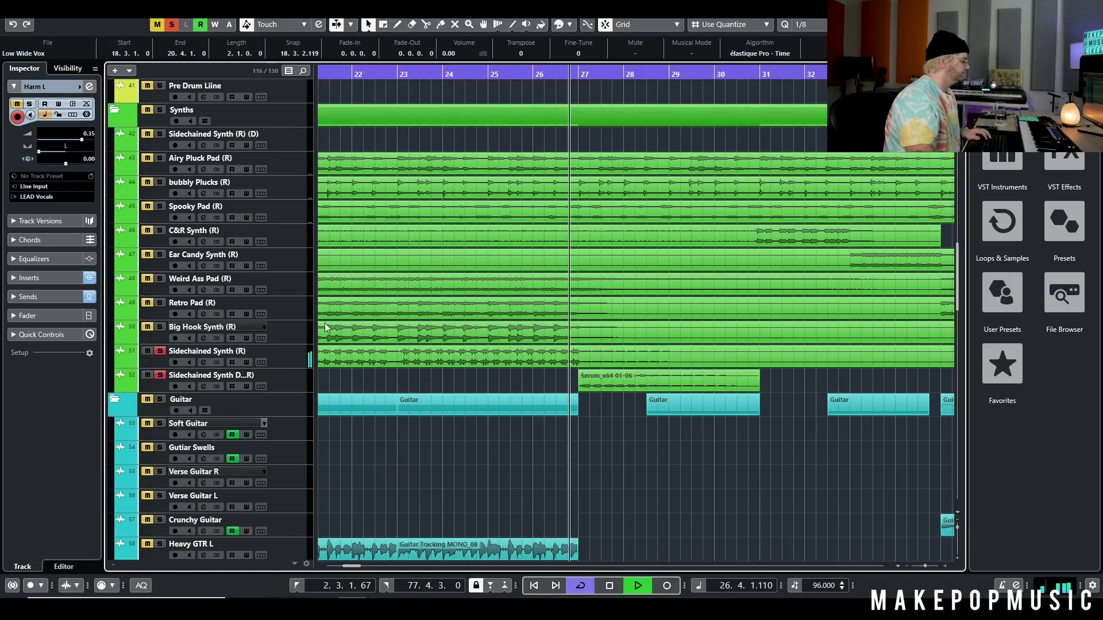
click(161, 351)
click(159, 375)
key(space)
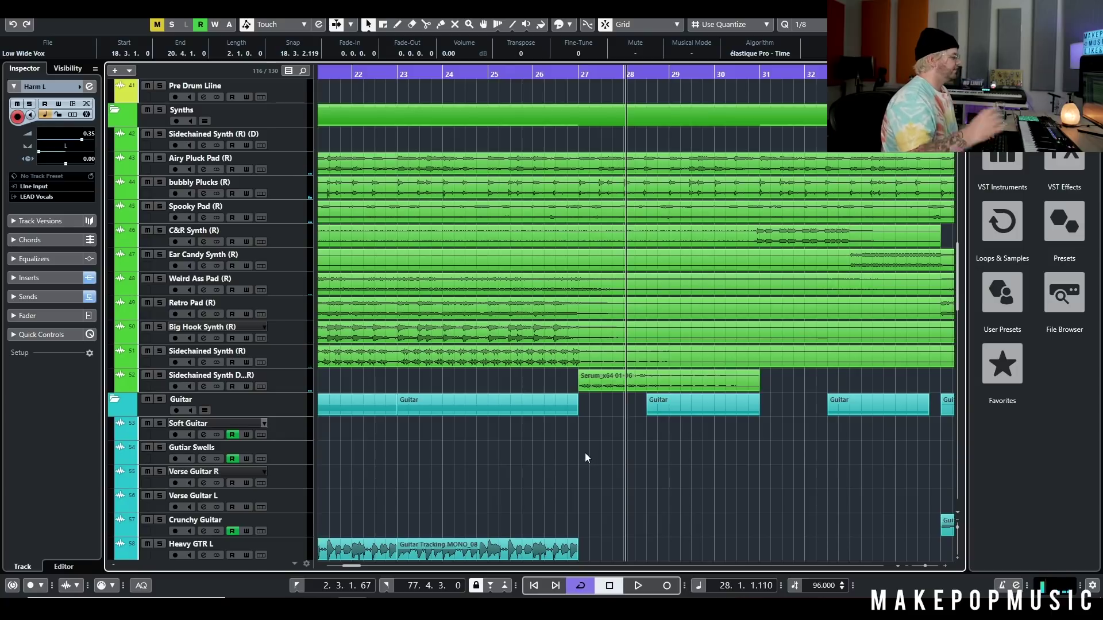
Unmute the Hook 808s (R) track in the Bass folder
scroll(611, 430, down, 8)
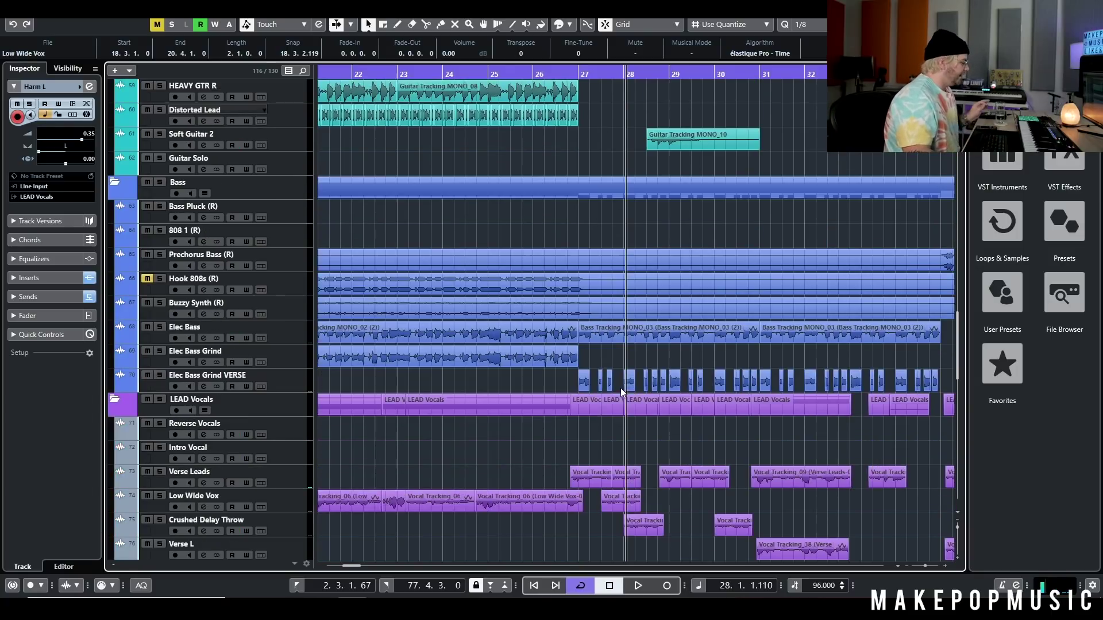
click(139, 266)
click(146, 280)
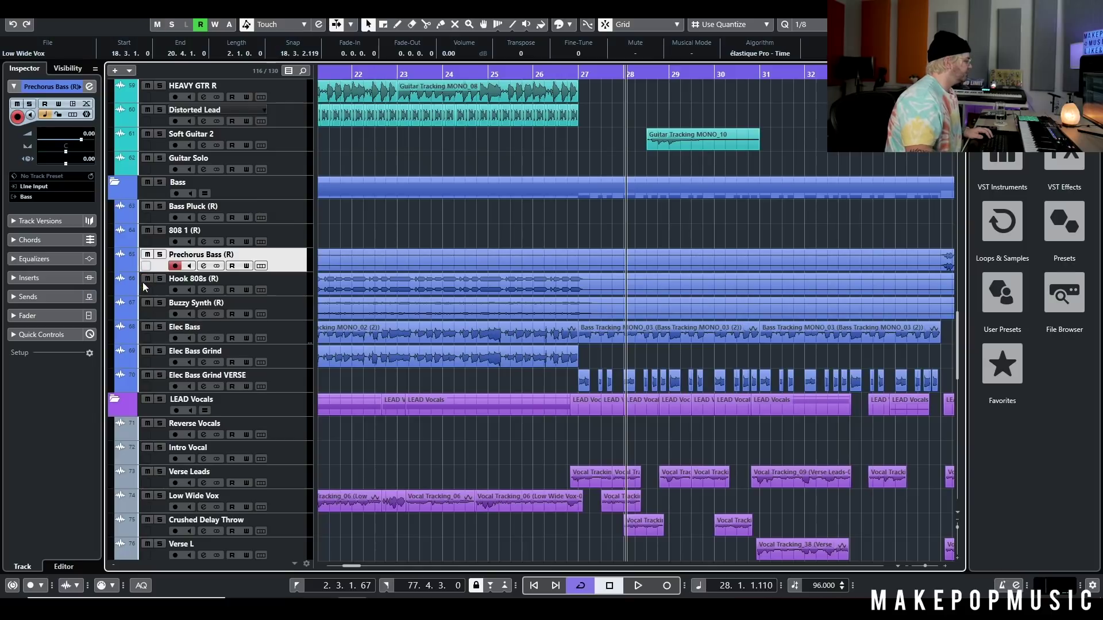
Solo Elec Bass, play it from 27.1.1, and stop after hearing its opening phrase
click(162, 352)
click(160, 351)
click(159, 338)
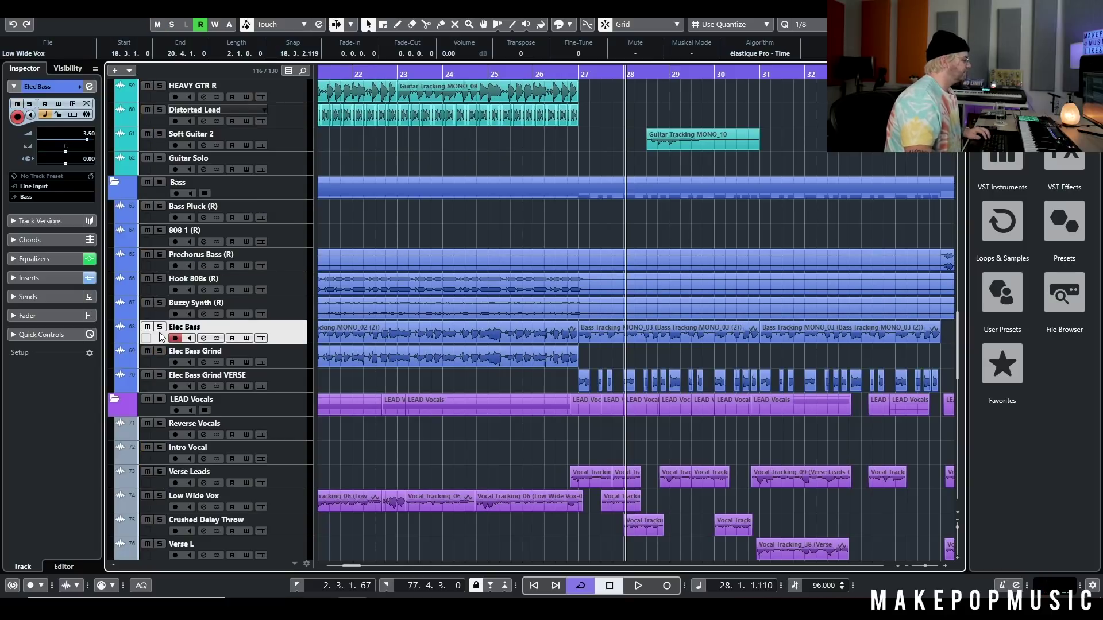
click(160, 327)
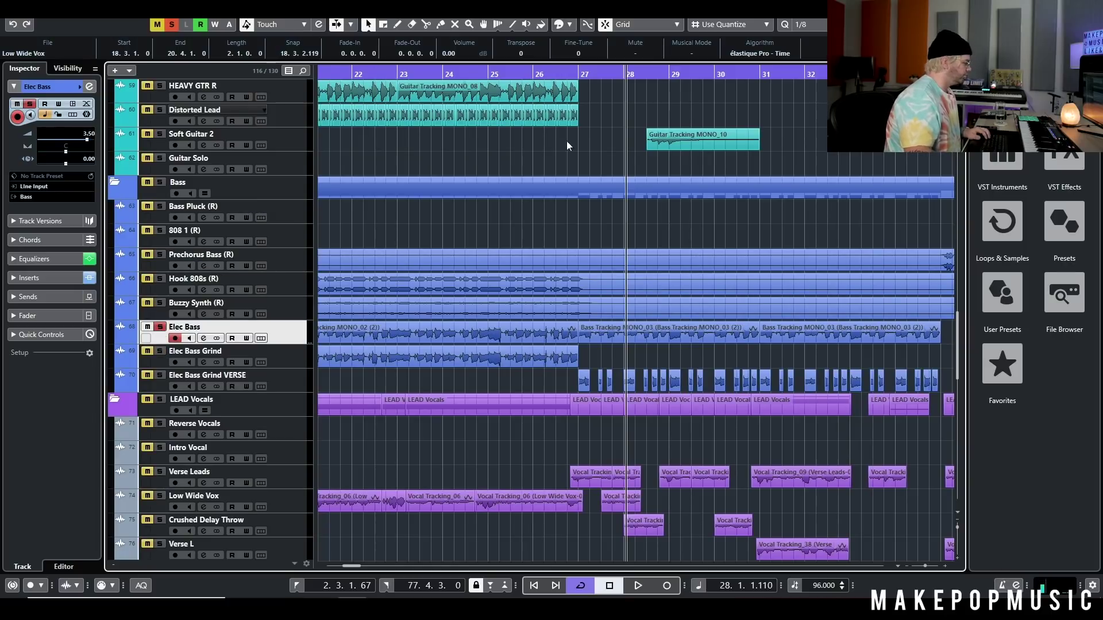
click(574, 73)
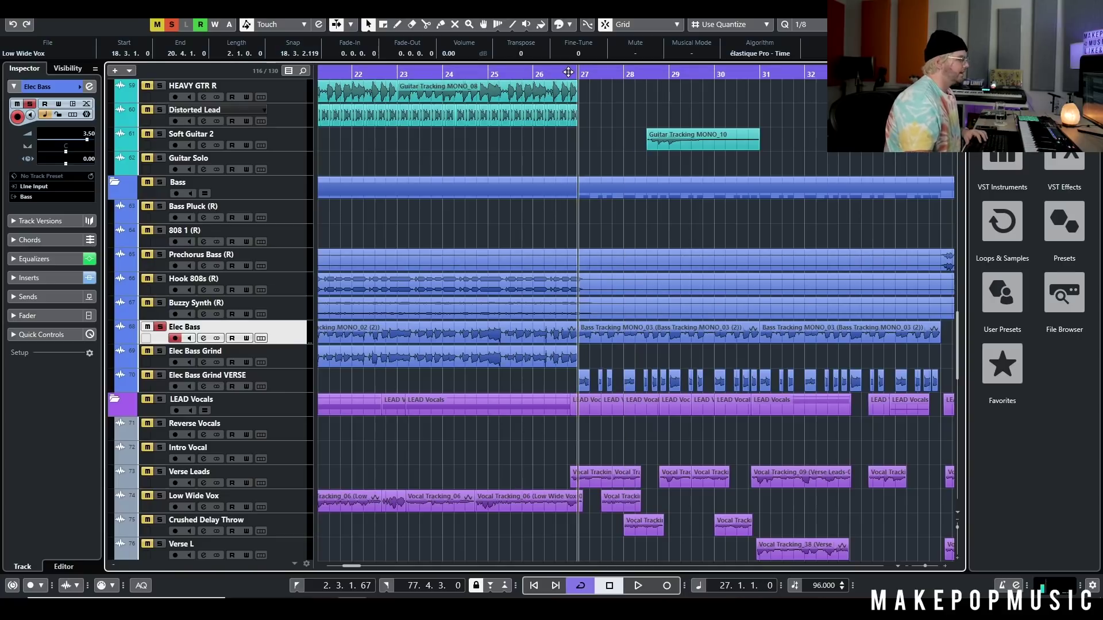
key(space)
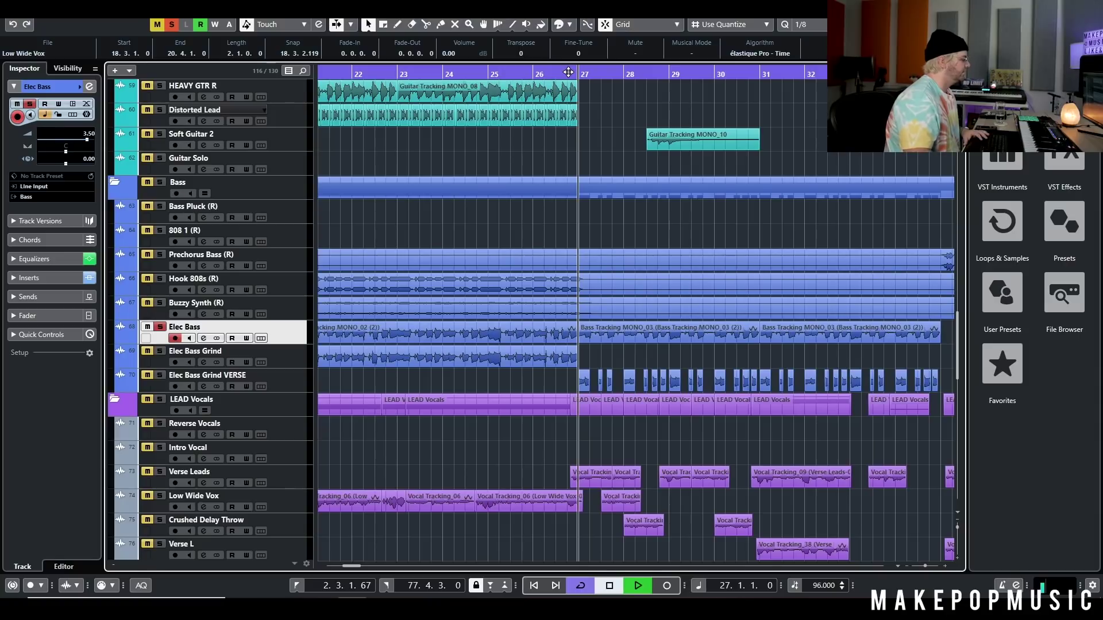
key(space)
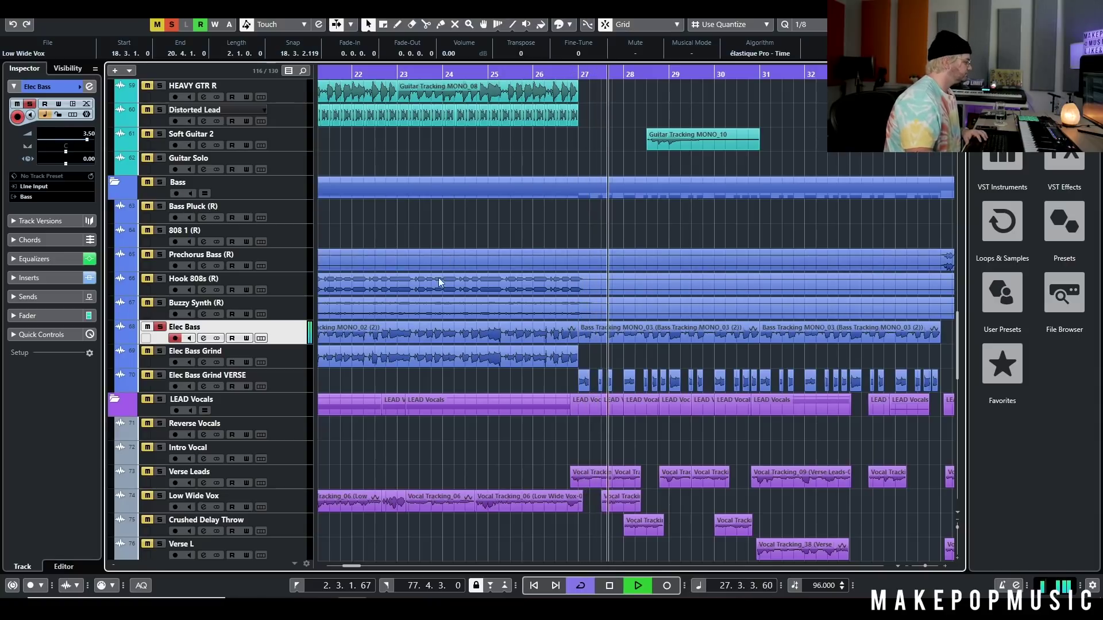
Switch the solo from Elec Bass to Elec Bass Grind VERSE and review the insert effects in its channel settings
click(160, 327)
click(160, 375)
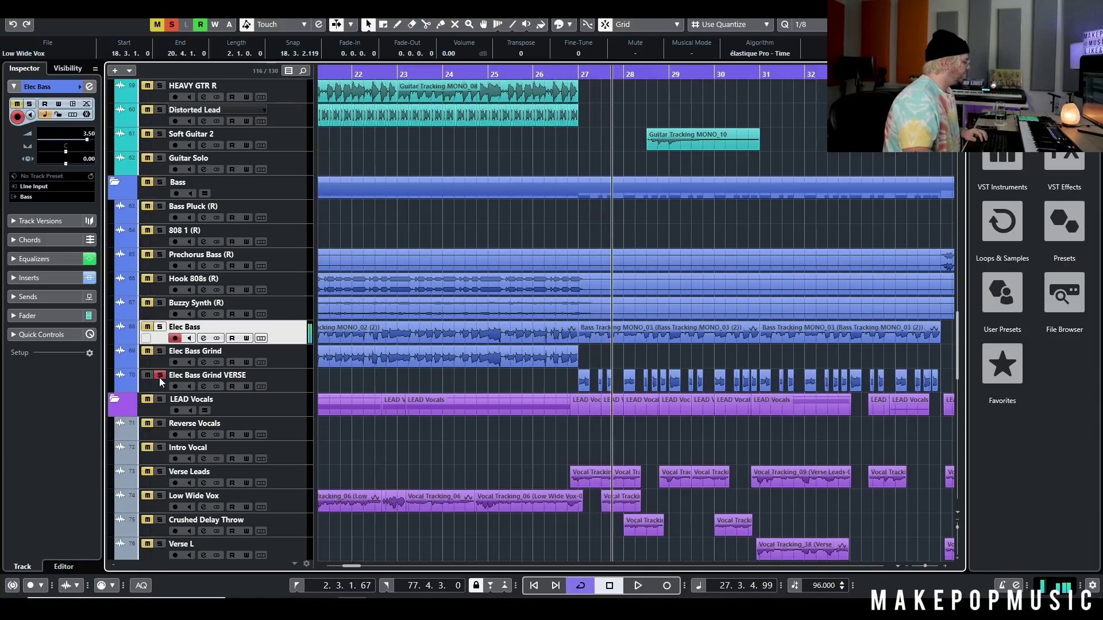
click(203, 387)
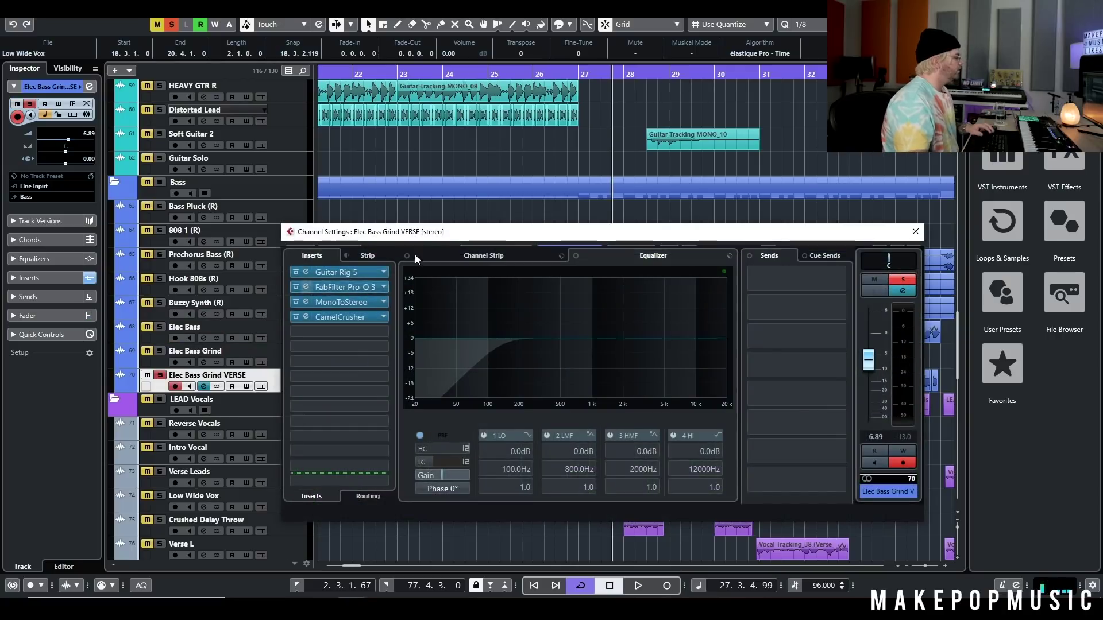
drag(441, 239, 455, 272)
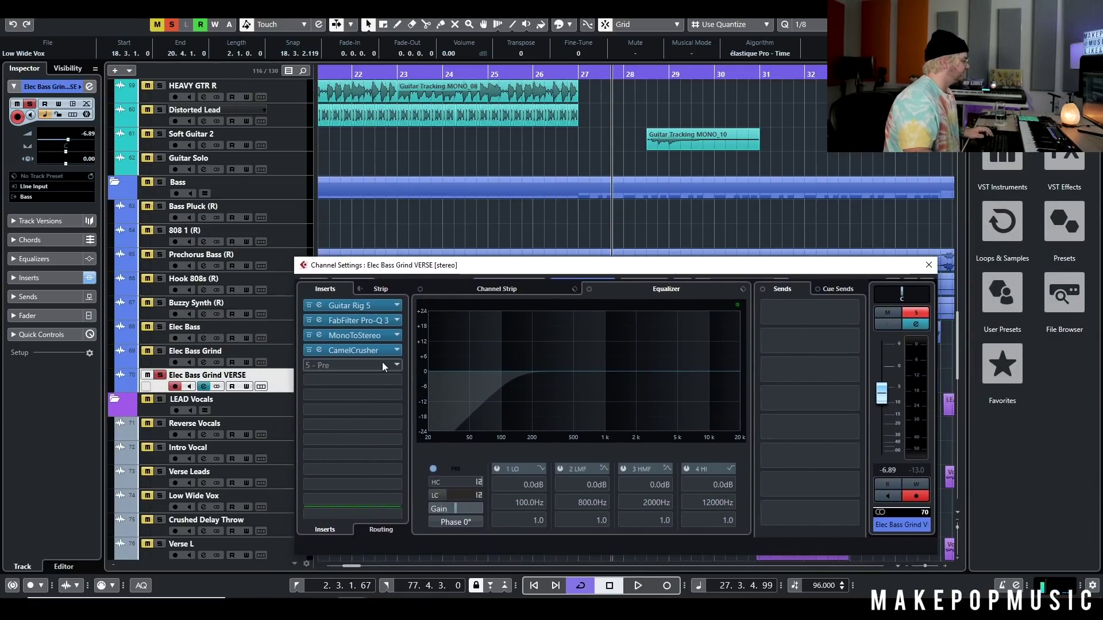
click(354, 322)
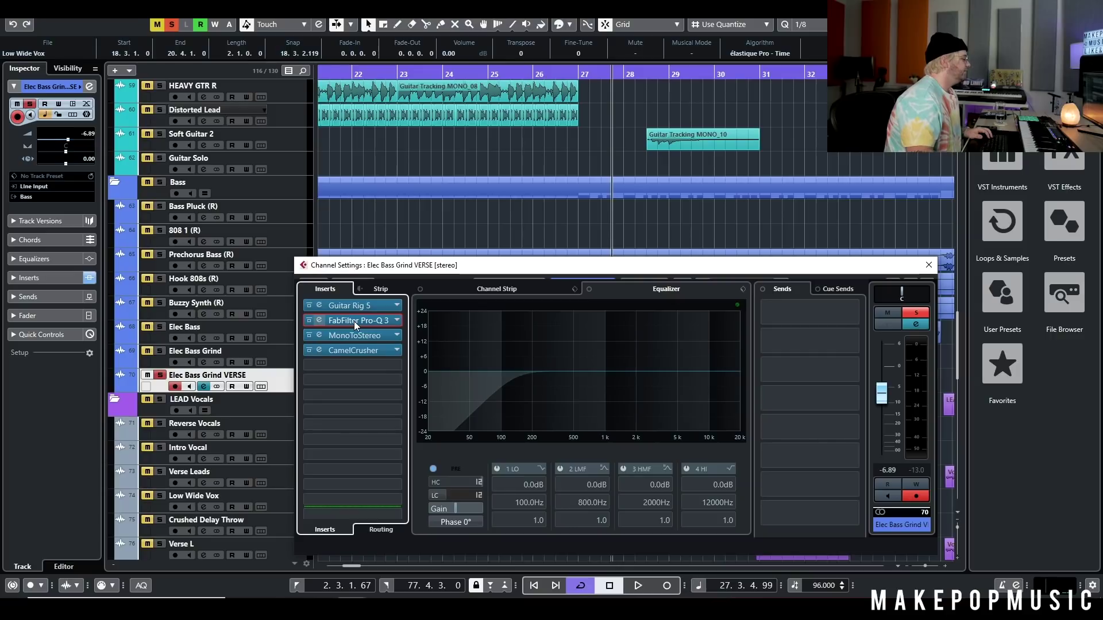
click(360, 351)
click(643, 181)
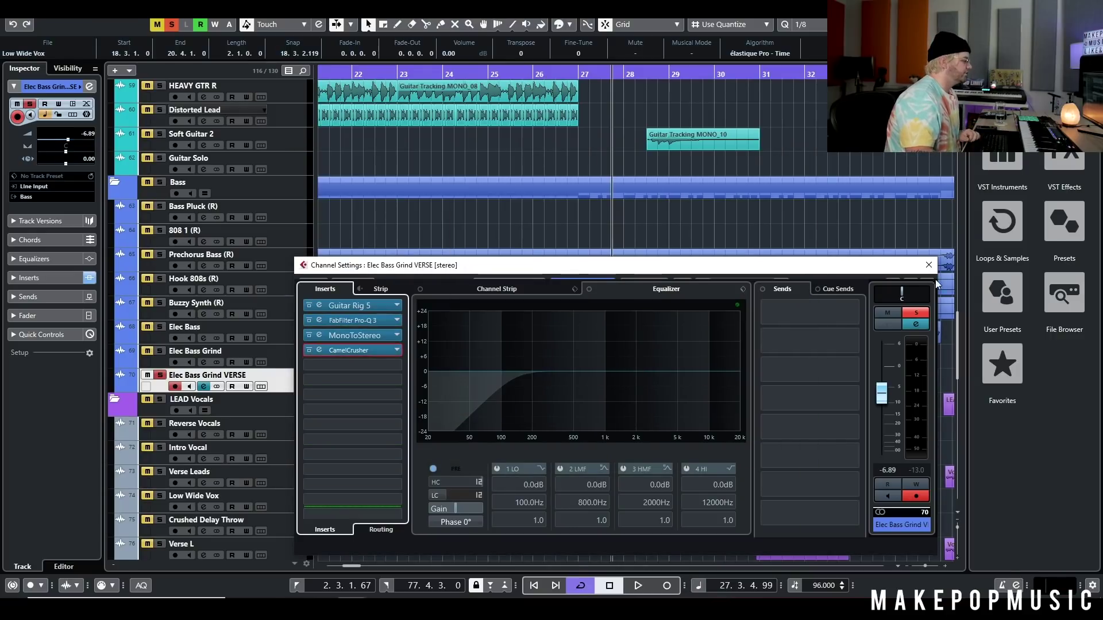
click(929, 265)
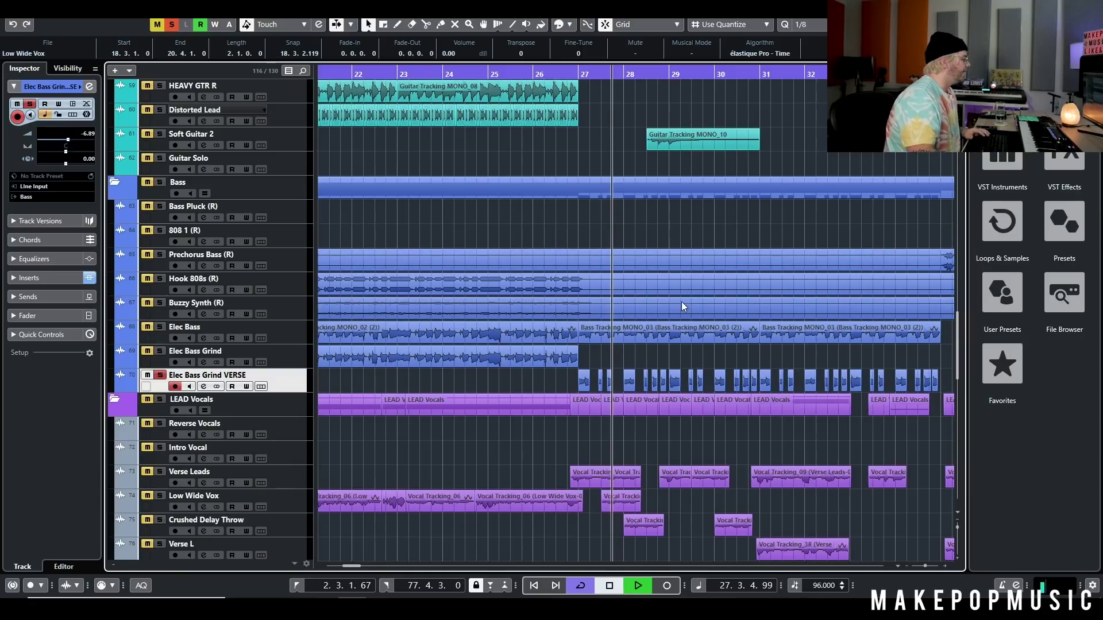
Play Elec Bass Grind VERSE from the current position, add Elec Bass to the solo during playback, and stop
key(space)
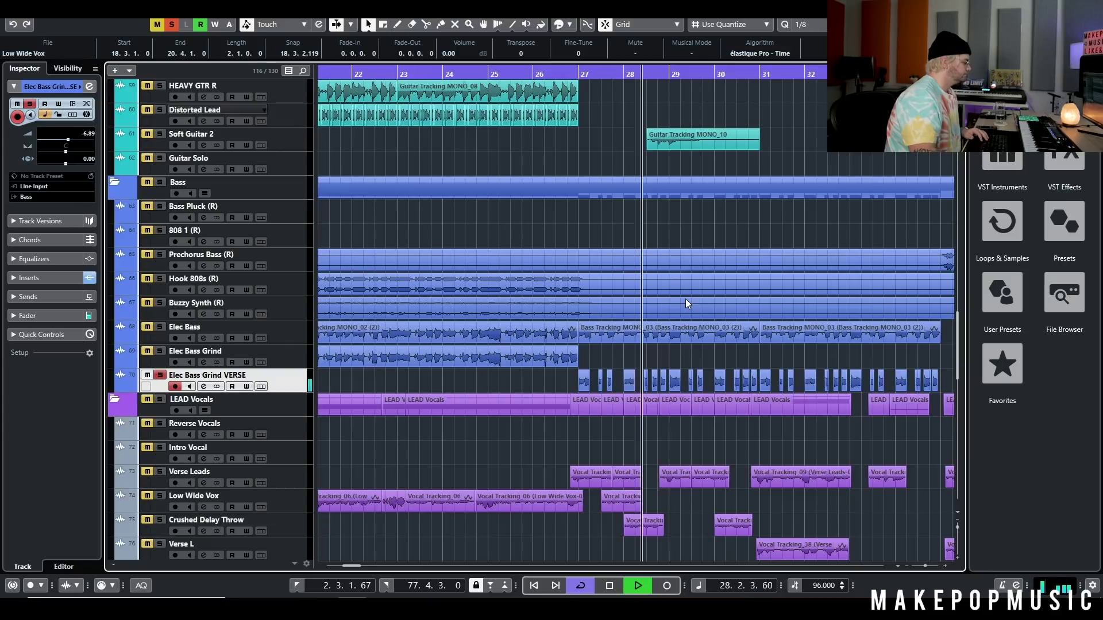
click(160, 327)
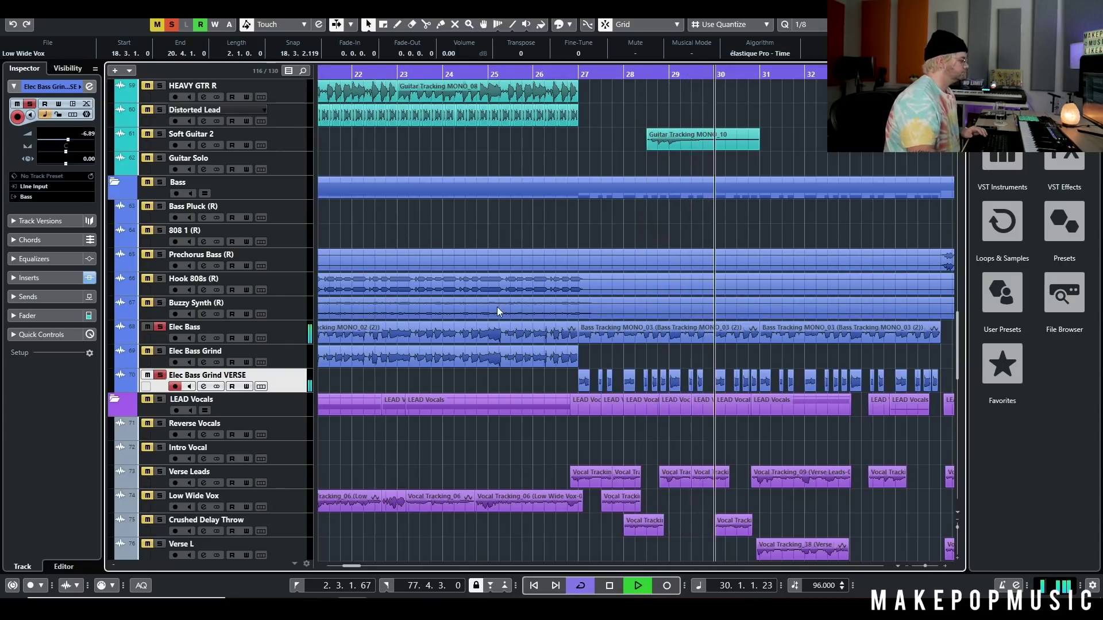
key(space)
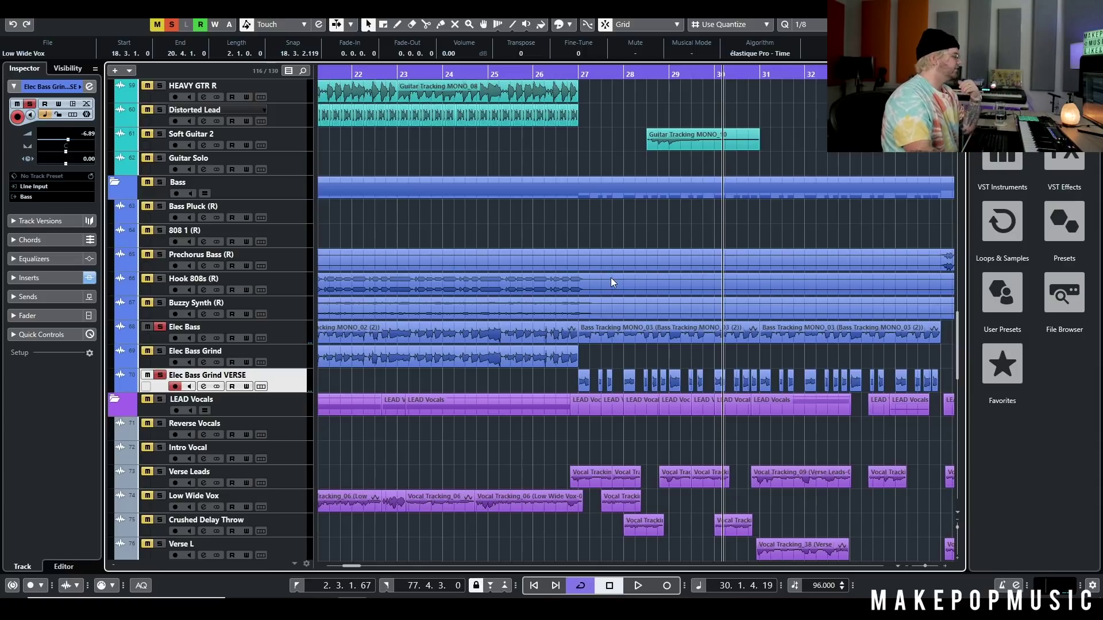
Clear all solos and look over the lead vocal tracks across the verses and choruses
click(171, 26)
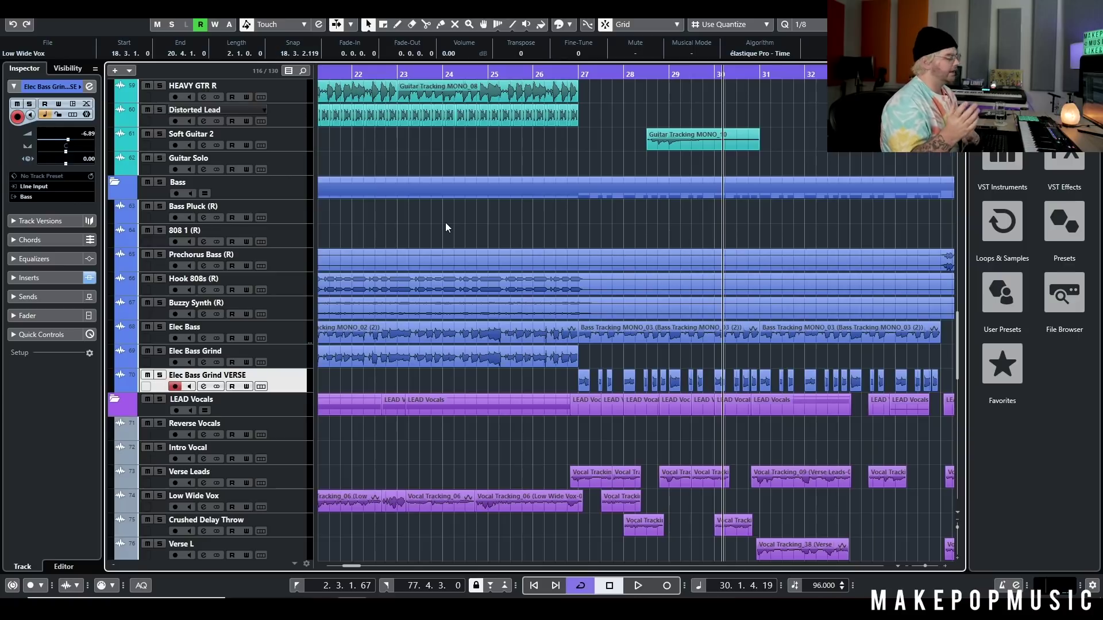
scroll(576, 309, down, 5)
scroll(583, 309, up, 1)
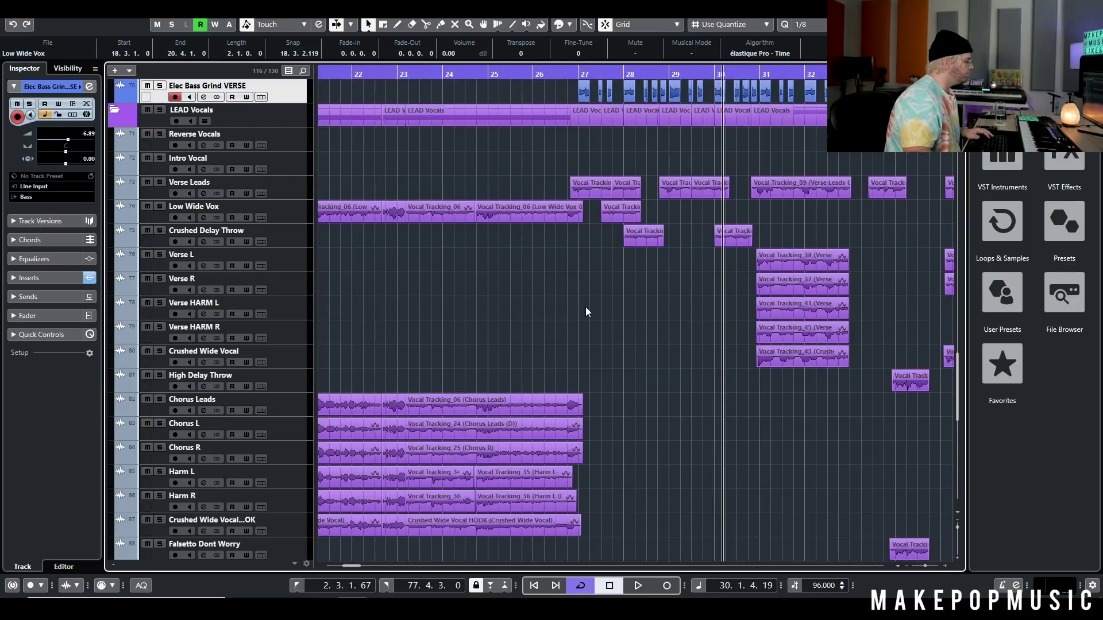
key(g)
key(g)
key(g)
key(g)
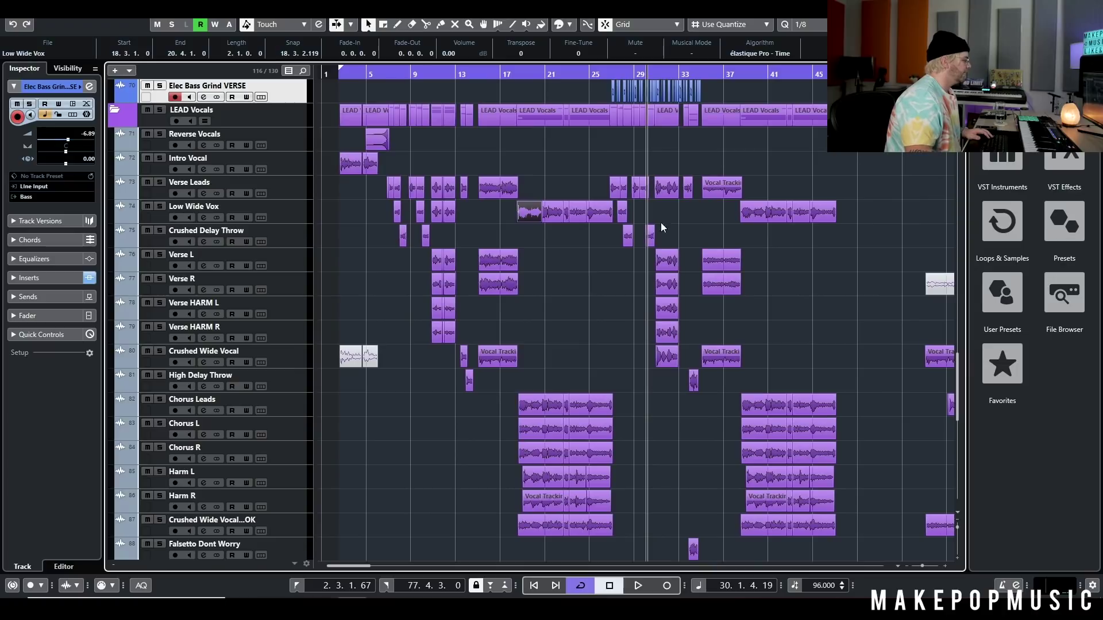
scroll(654, 337, down, 2)
scroll(591, 160, up, 15)
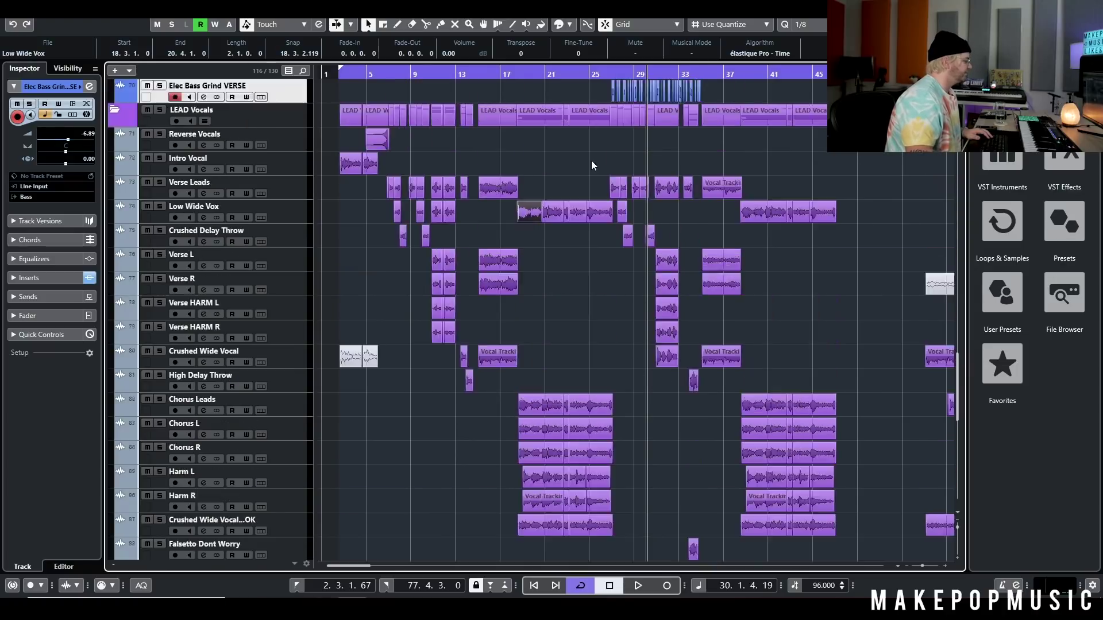
scroll(626, 195, down, 8)
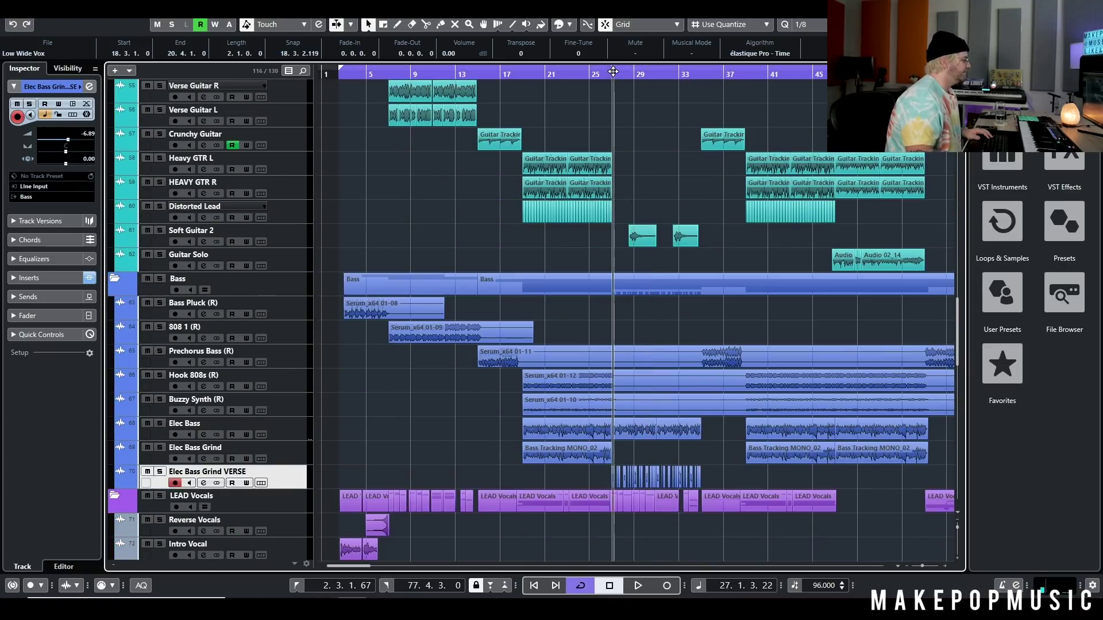
Solo Soft Guitar 2, play it from just before bar 28, check its inserts in the channel settings, and stop
key(h)
key(h)
key(h)
scroll(628, 205, up, 4)
scroll(366, 290, down, 2)
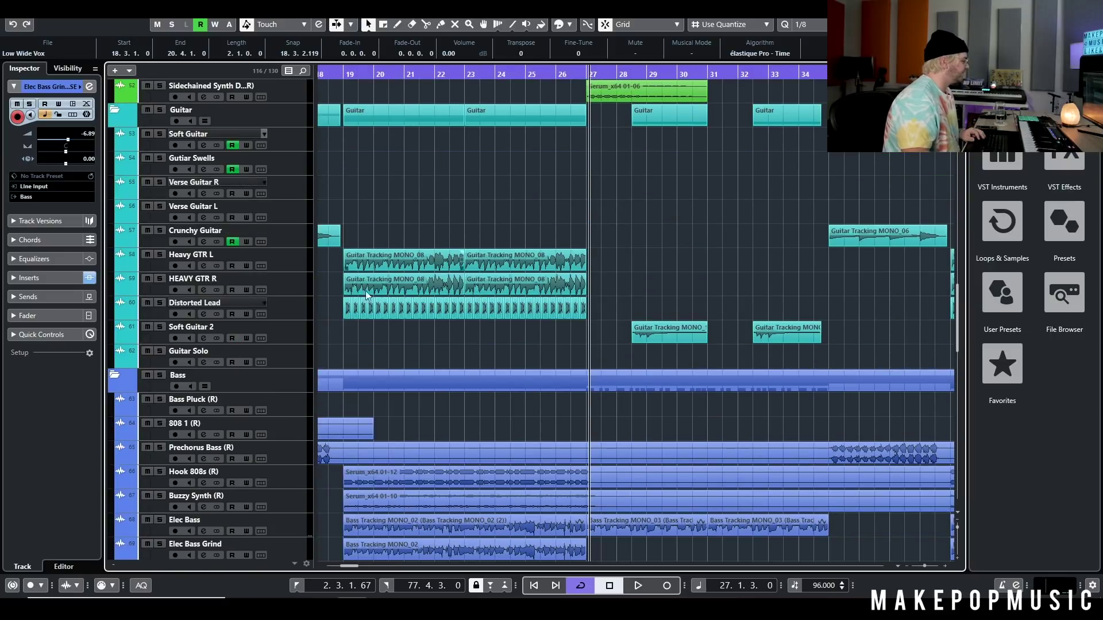
click(160, 327)
click(614, 75)
key(space)
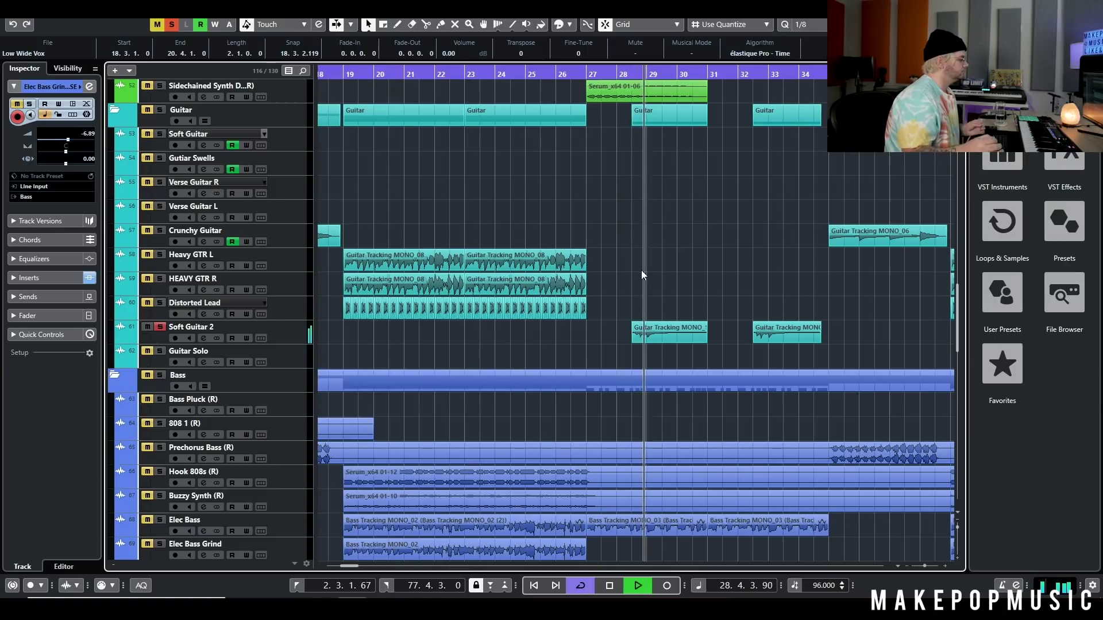
click(236, 325)
click(204, 339)
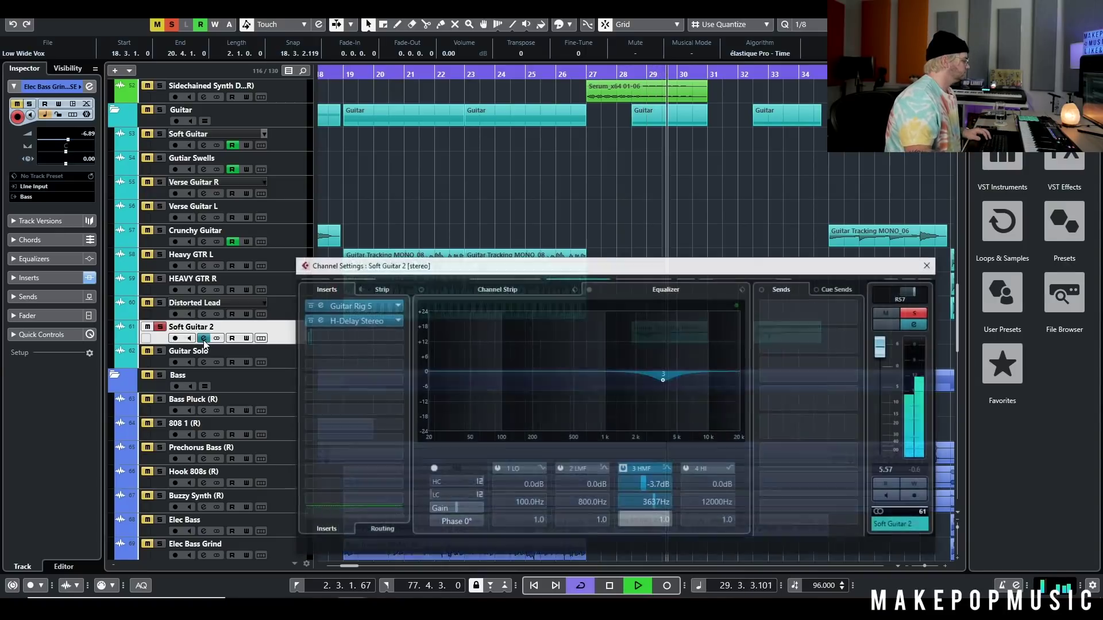
click(204, 338)
key(space)
Clear the solo and play the full mix from just before bar 27 while reviewing the active drum, synth, guitar and bass tracks, then stop
click(171, 29)
click(574, 73)
key(space)
scroll(615, 223, up, 10)
scroll(617, 244, up, 15)
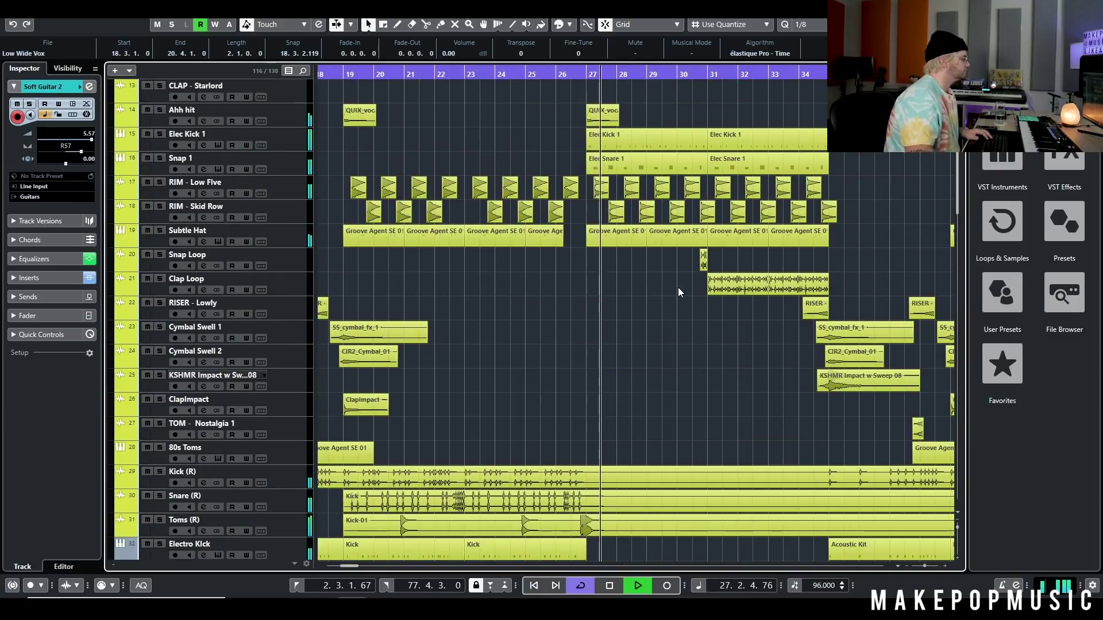
scroll(678, 288, up, 10)
scroll(680, 287, down, 20)
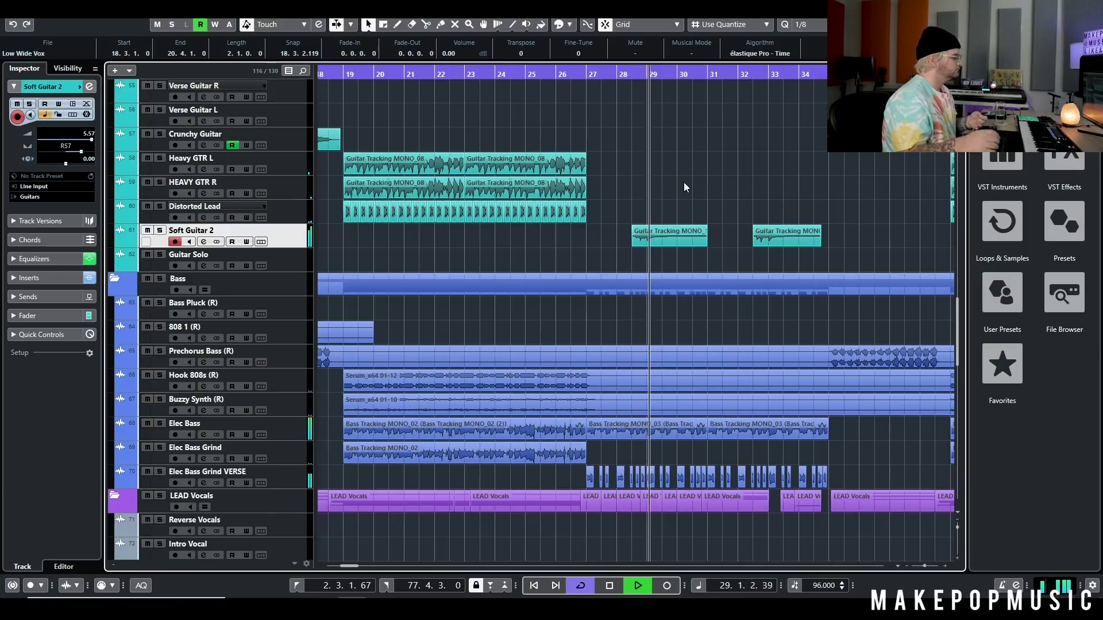
scroll(689, 166, up, 3)
scroll(704, 161, down, 7)
scroll(718, 179, down, 2)
scroll(727, 180, up, 6)
scroll(736, 281, down, 3)
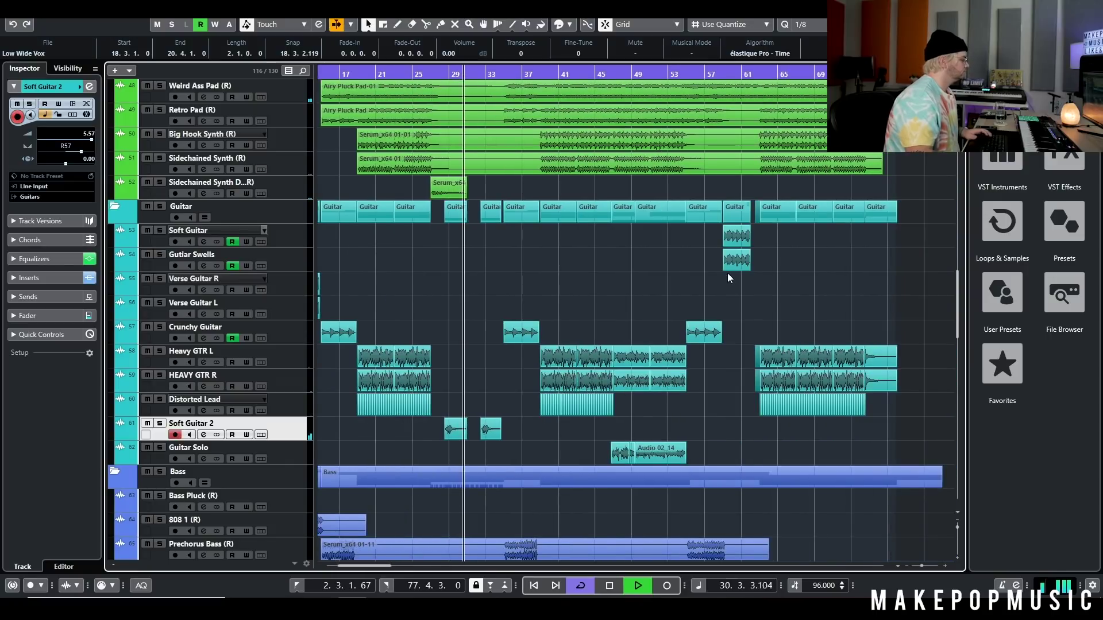
key(space)
Place the cursor at 45.2.3 and examine the guitar, bass and vocal tracks around the second chorus and guitar solo
scroll(641, 279, down, 2)
scroll(527, 274, left, 4)
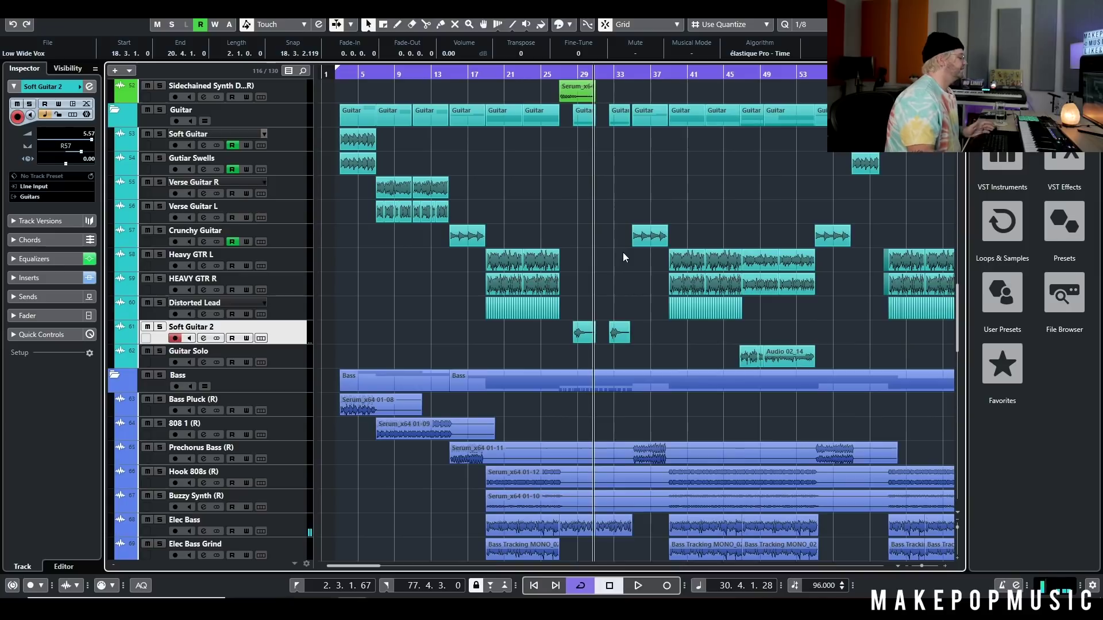
scroll(648, 244, right, 4)
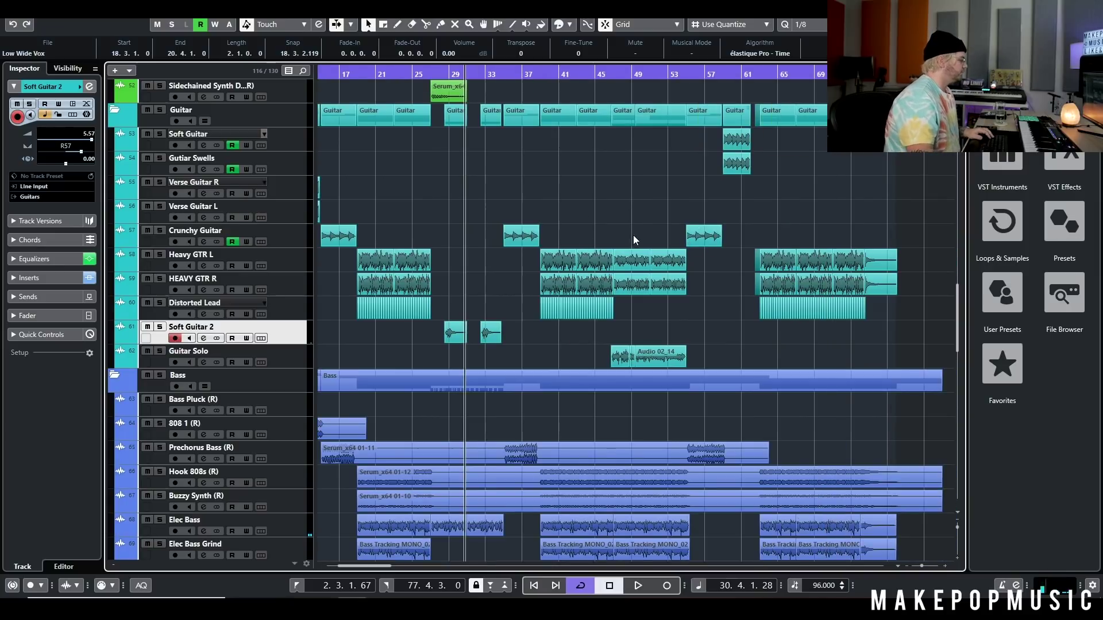
scroll(625, 230, up, 4)
click(598, 72)
scroll(614, 312, down, 5)
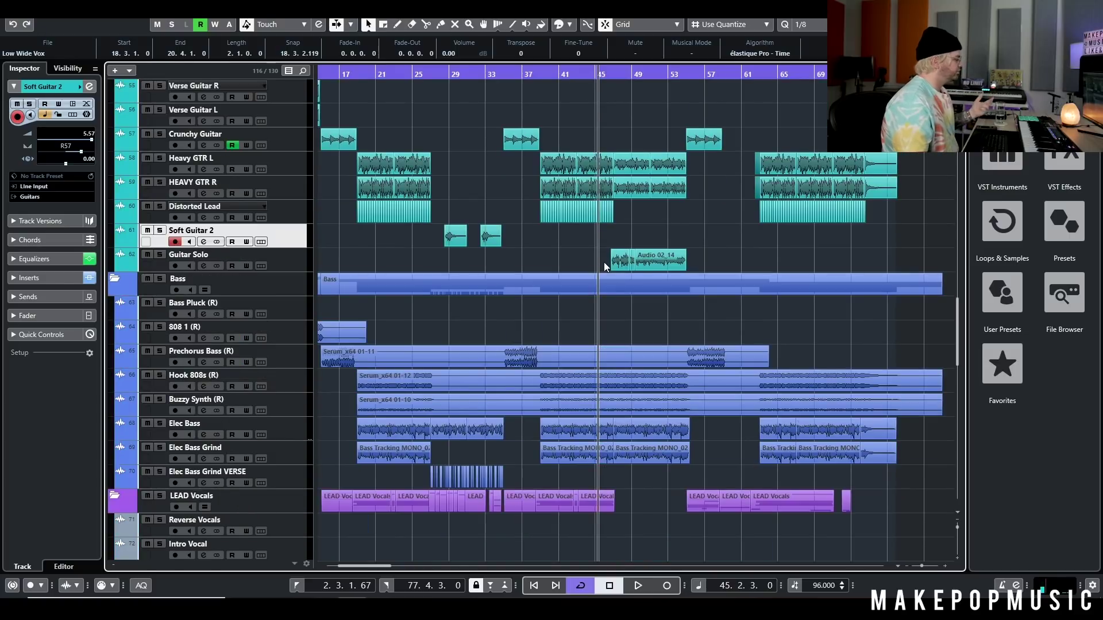
scroll(627, 332, down, 3)
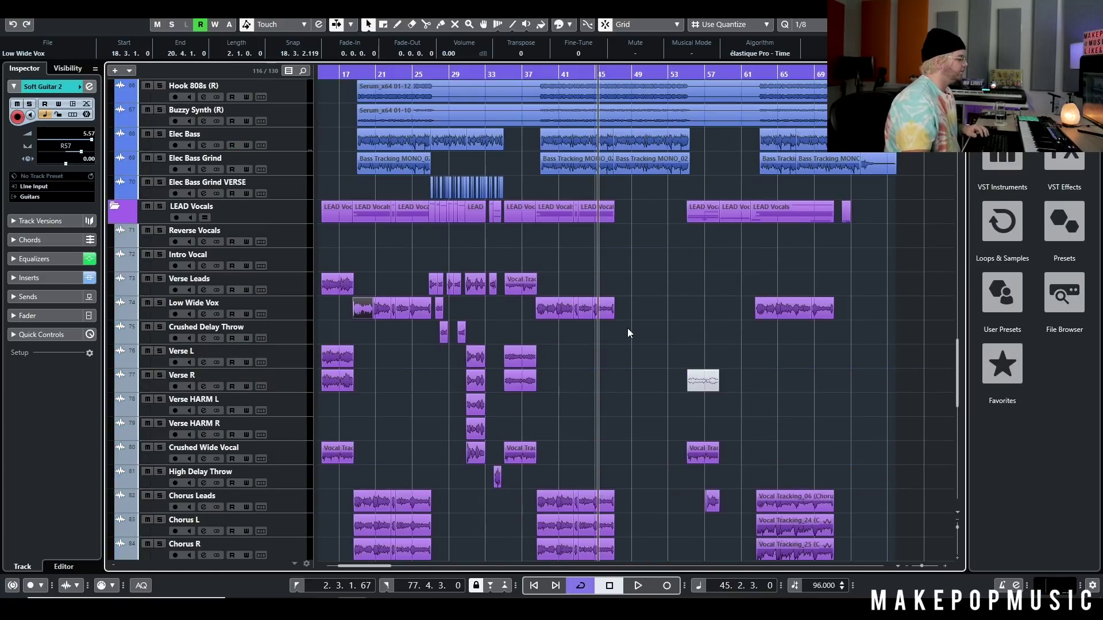
scroll(627, 331, down, 4)
scroll(632, 331, up, 7)
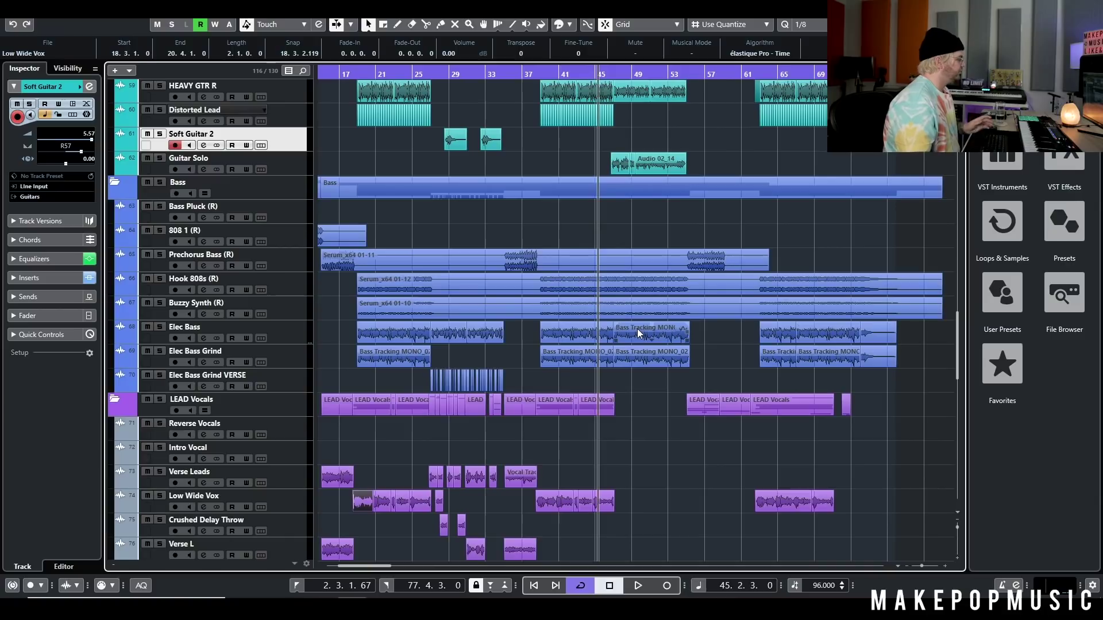
ctrl+scroll(639, 289, up, 4)
scroll(626, 167, up, 9)
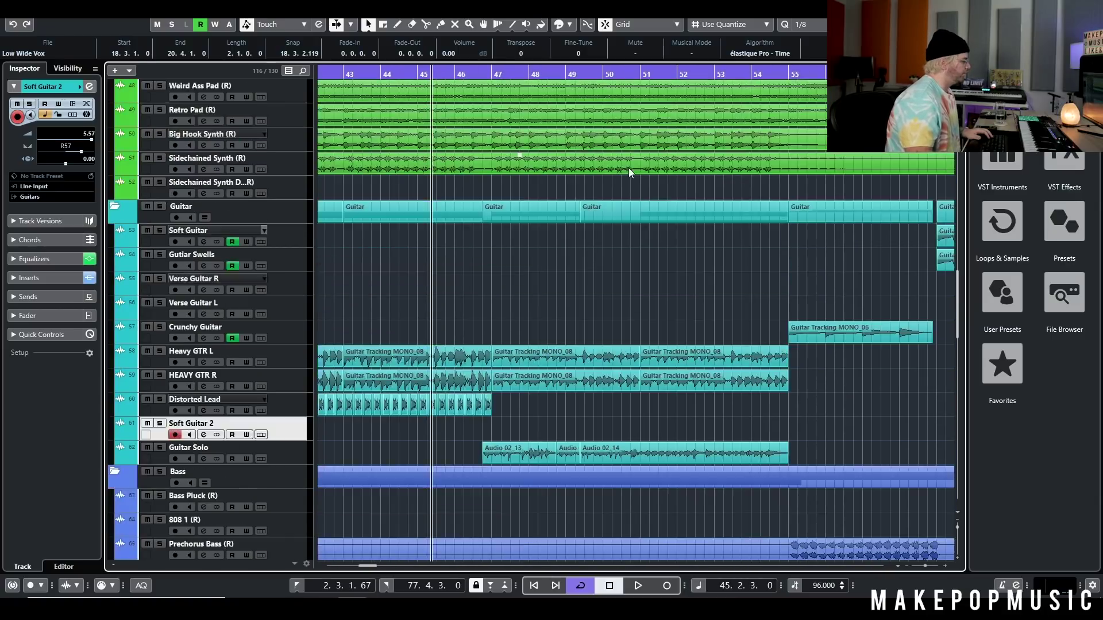
scroll(623, 170, down, 6)
Select the opening clips on the Guitar Solo track, check the drum layers above them, and place the cursor at 46.1.3
drag(524, 329, 562, 347)
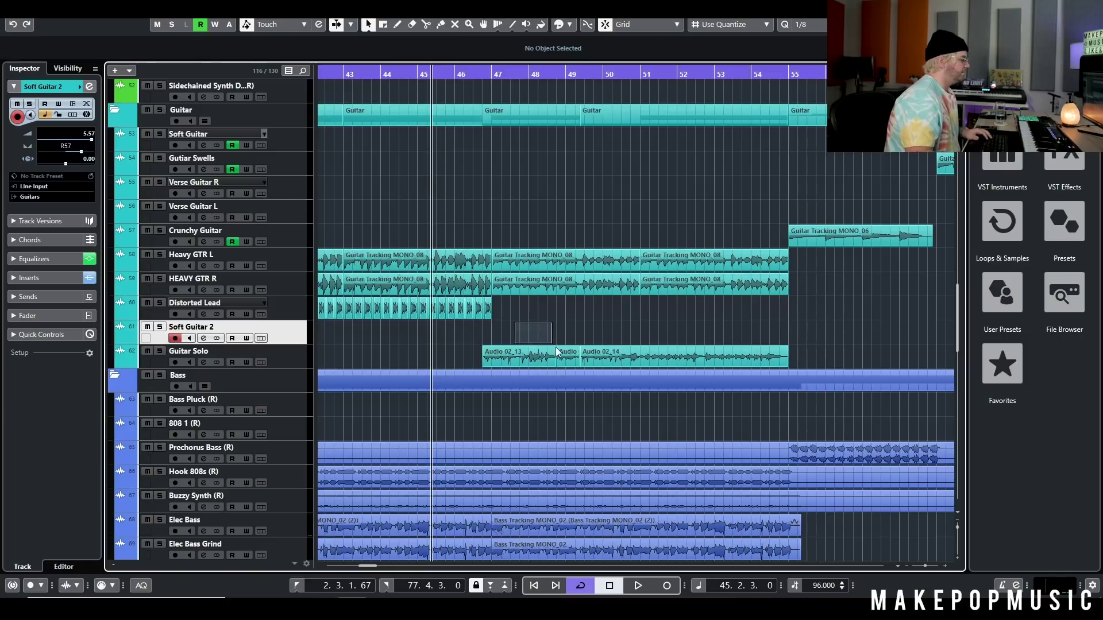
scroll(544, 314, up, 10)
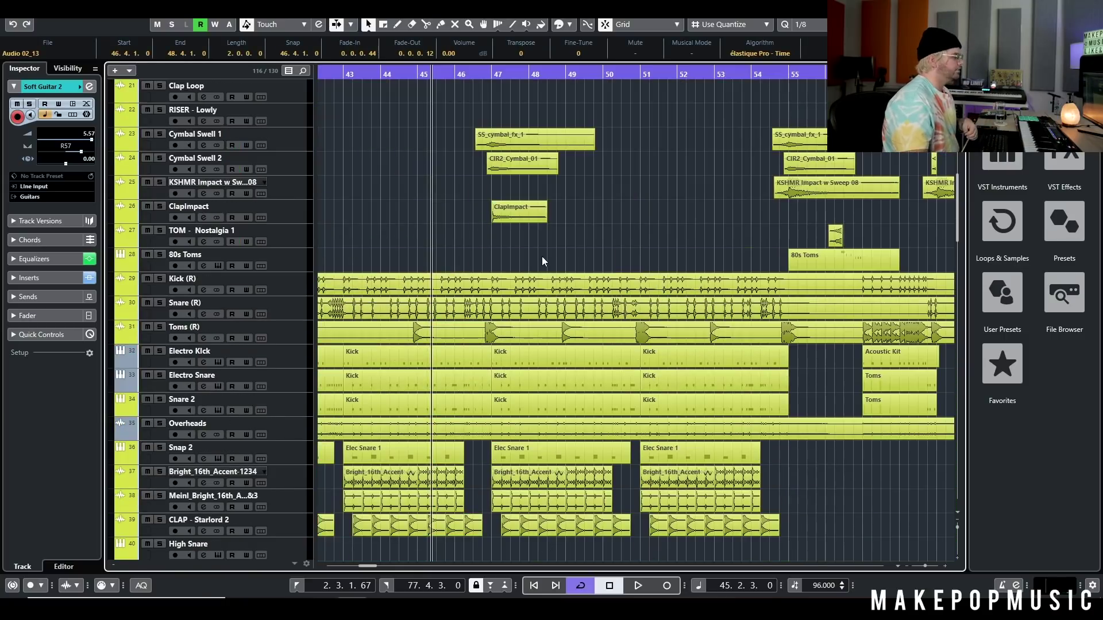
scroll(631, 222, down, 10)
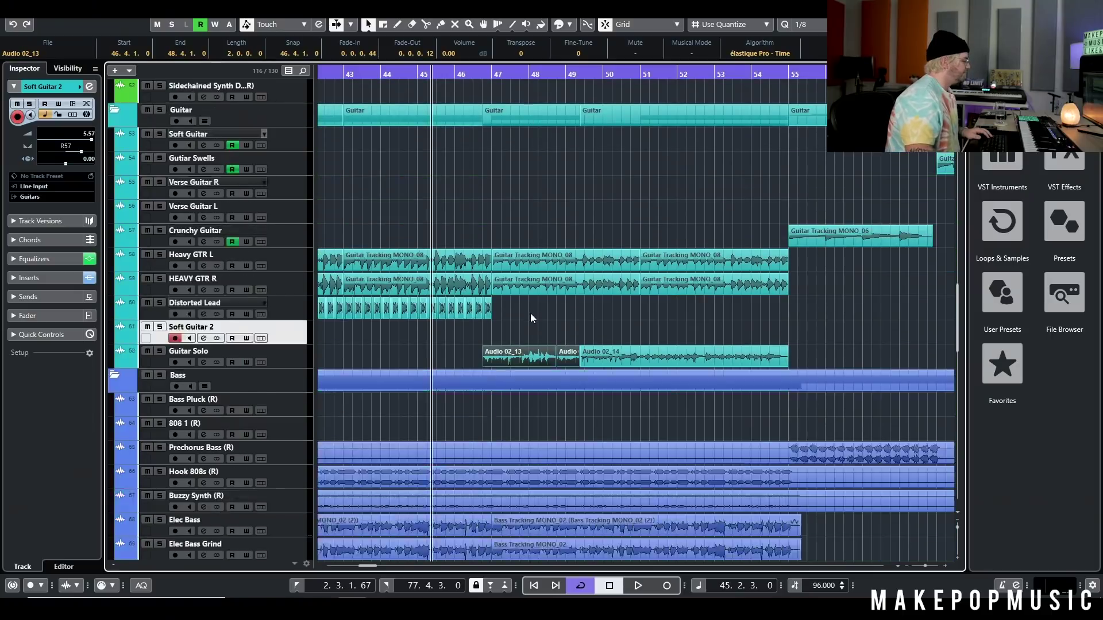
scroll(530, 314, down, 2)
scroll(288, 185, up, 2)
click(460, 78)
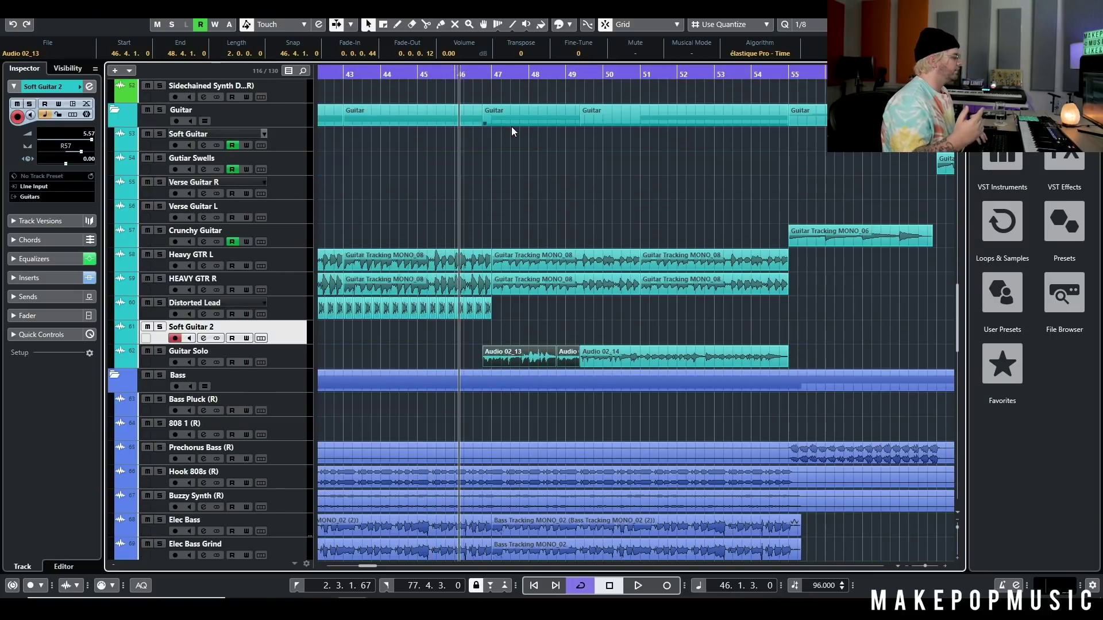
Select the second chorus's Distorted Lead clips and compare them with the synth, bass and vocal layers in bars 39 to 55
scroll(532, 253, up, 6)
scroll(548, 276, down, 4)
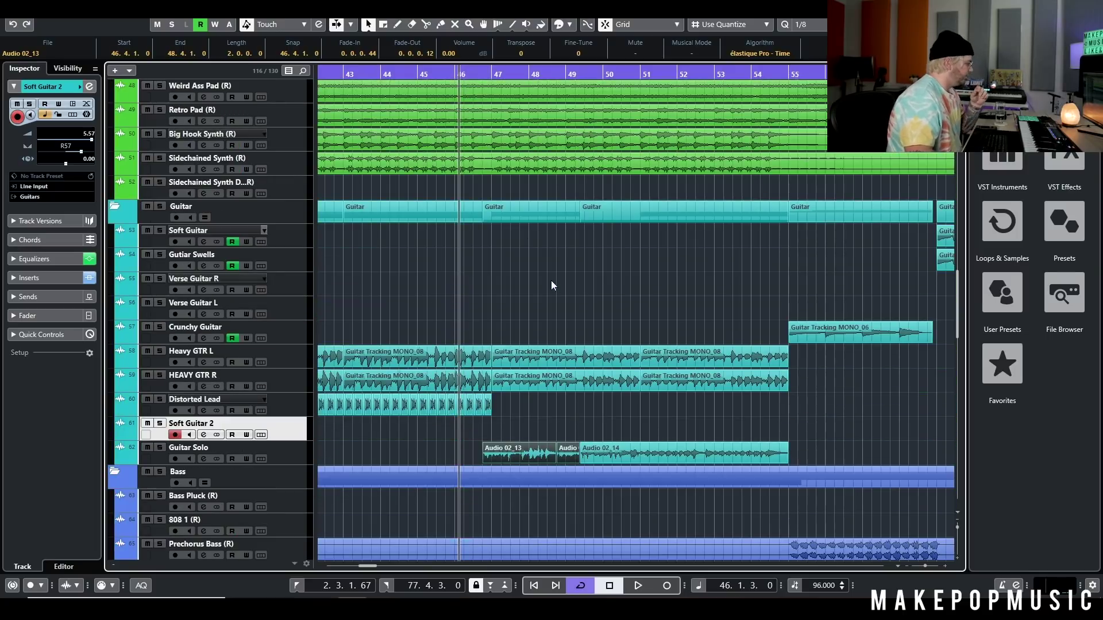
key(g)
key(g)
click(449, 405)
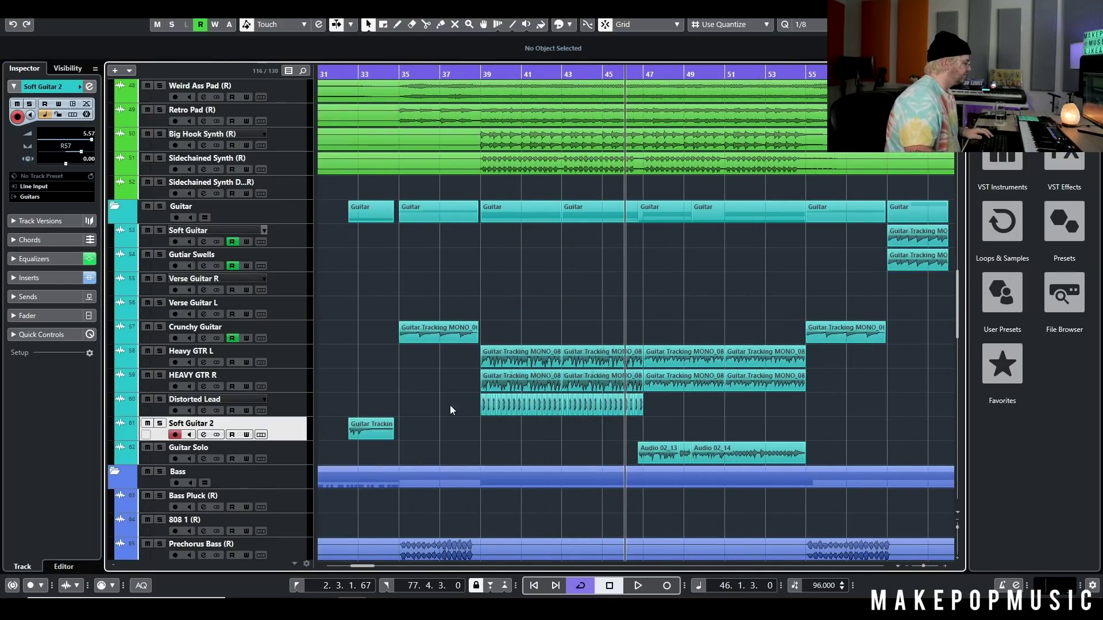
click(506, 404)
scroll(586, 393, down, 5)
scroll(591, 367, up, 6)
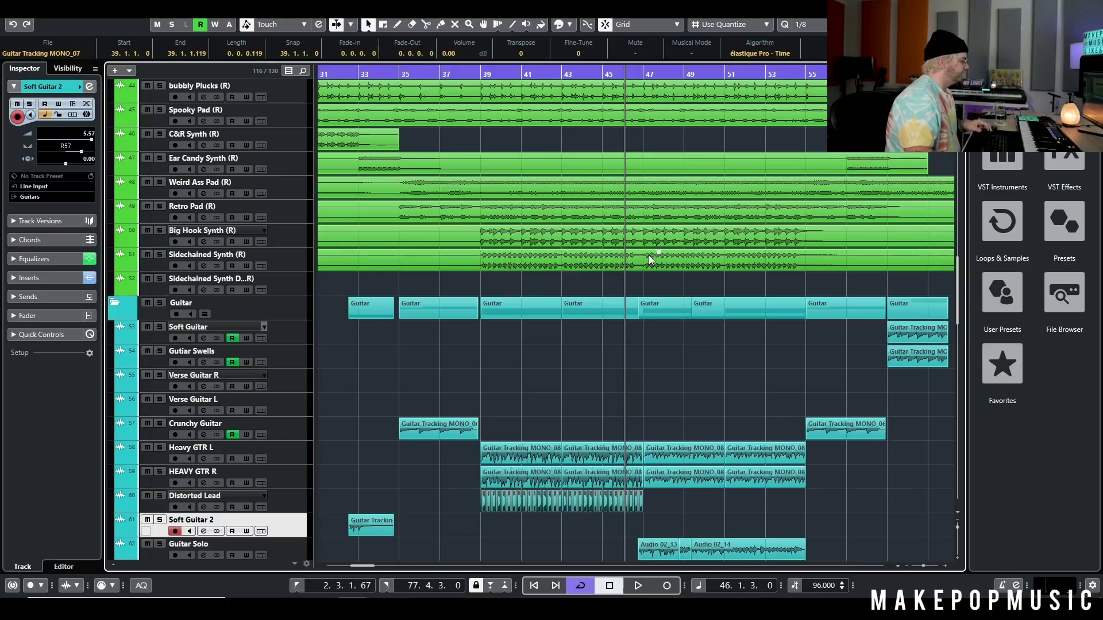
scroll(646, 264, down, 5)
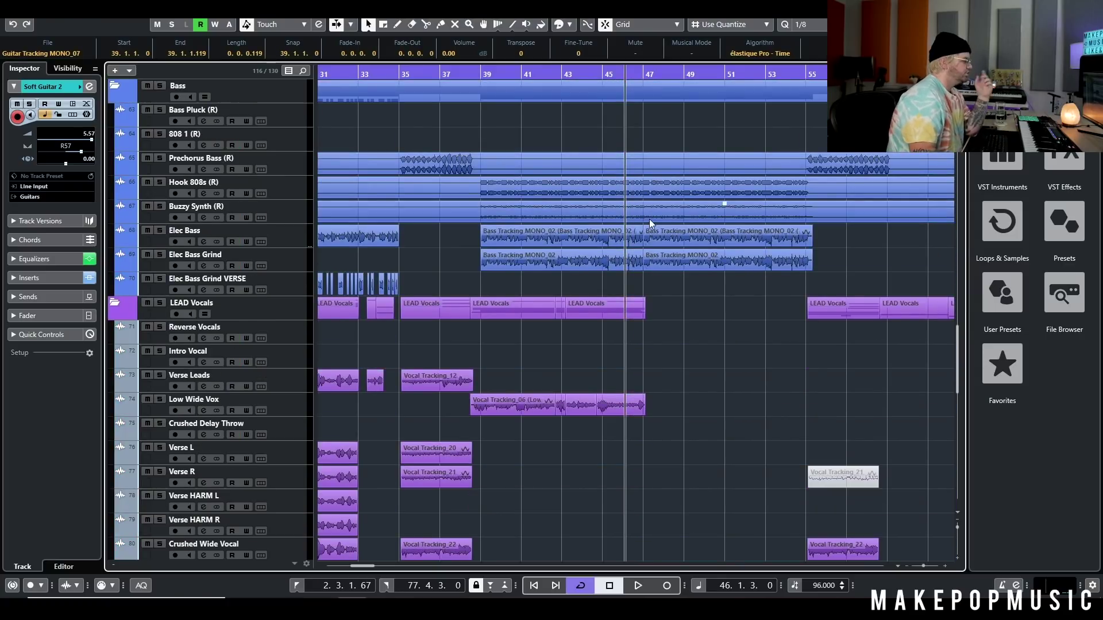
Select the Guitar Solo clips up to bar 55 and play the full mix from 46.1.3 into the solo
scroll(747, 238, up, 1)
click(811, 256)
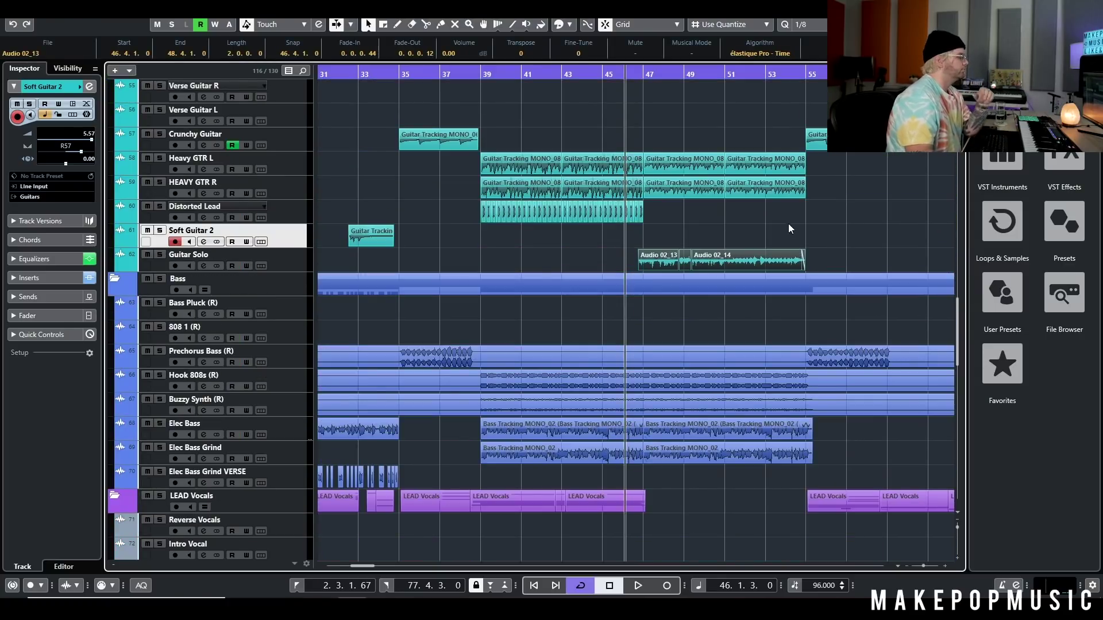
scroll(770, 218, up, 4)
scroll(749, 208, up, 3)
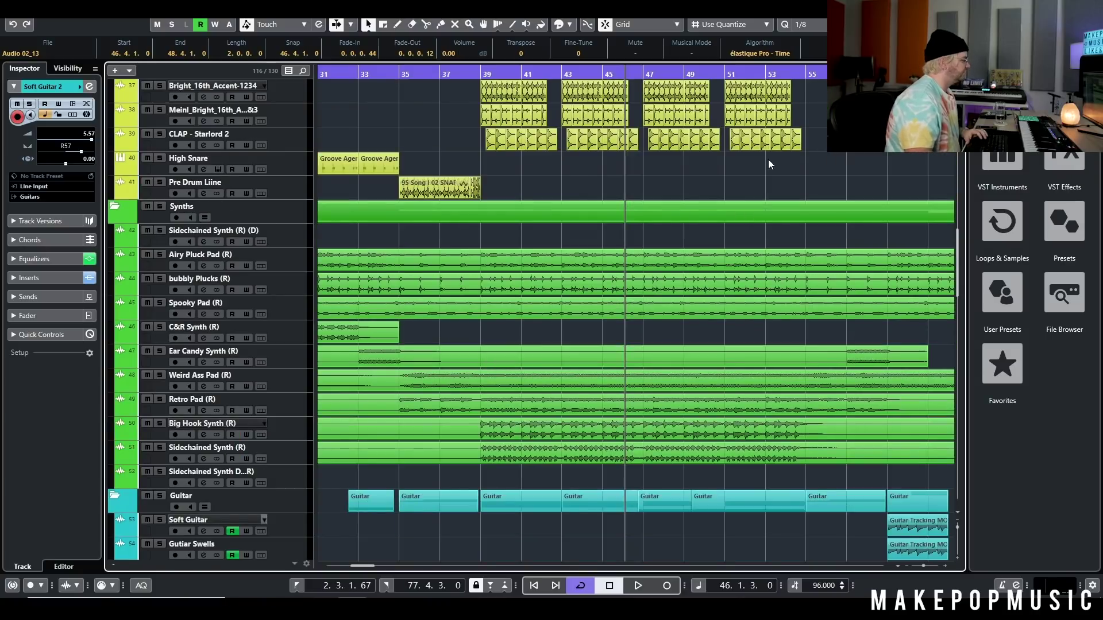
key(space)
scroll(749, 165, down, 5)
scroll(749, 165, down, 4)
scroll(722, 147, up, 4)
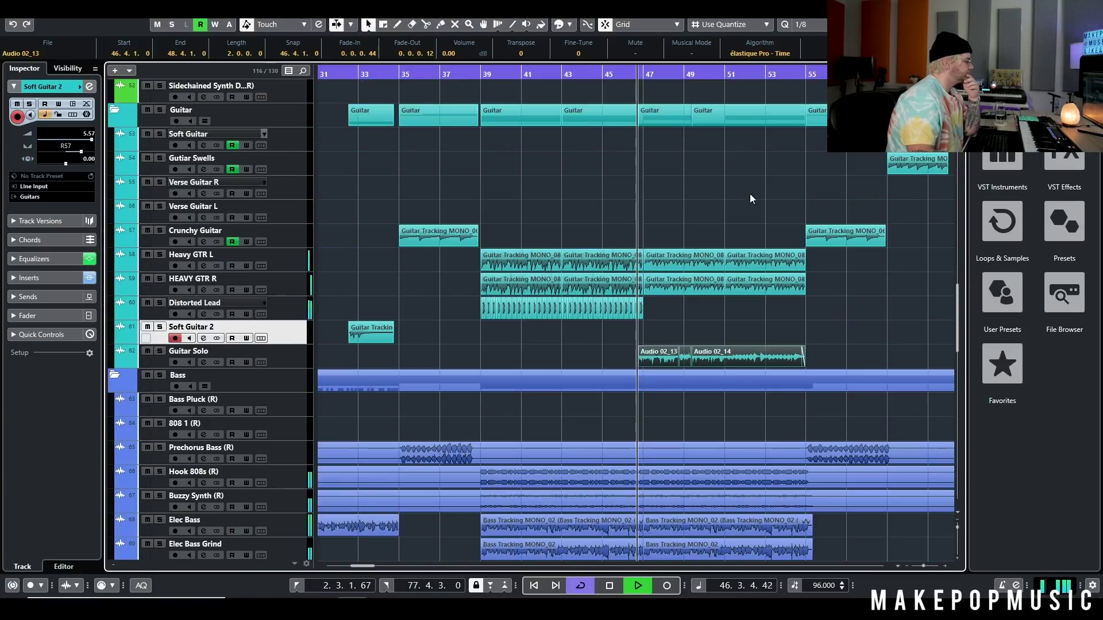
Review the insert chain in the Guitar Solo channel settings during playback, then close the window
click(205, 362)
drag(413, 264, 394, 305)
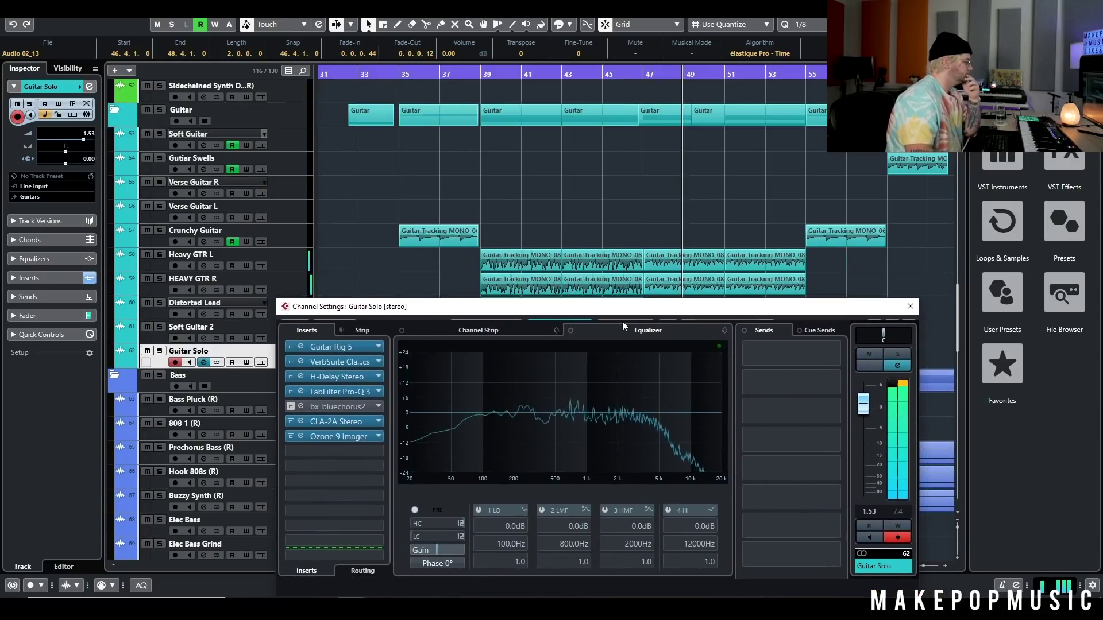
click(909, 312)
Solo the Guitar Solo track, reopen its channel settings, and inspect the Guitar Rig 5 insert
click(160, 351)
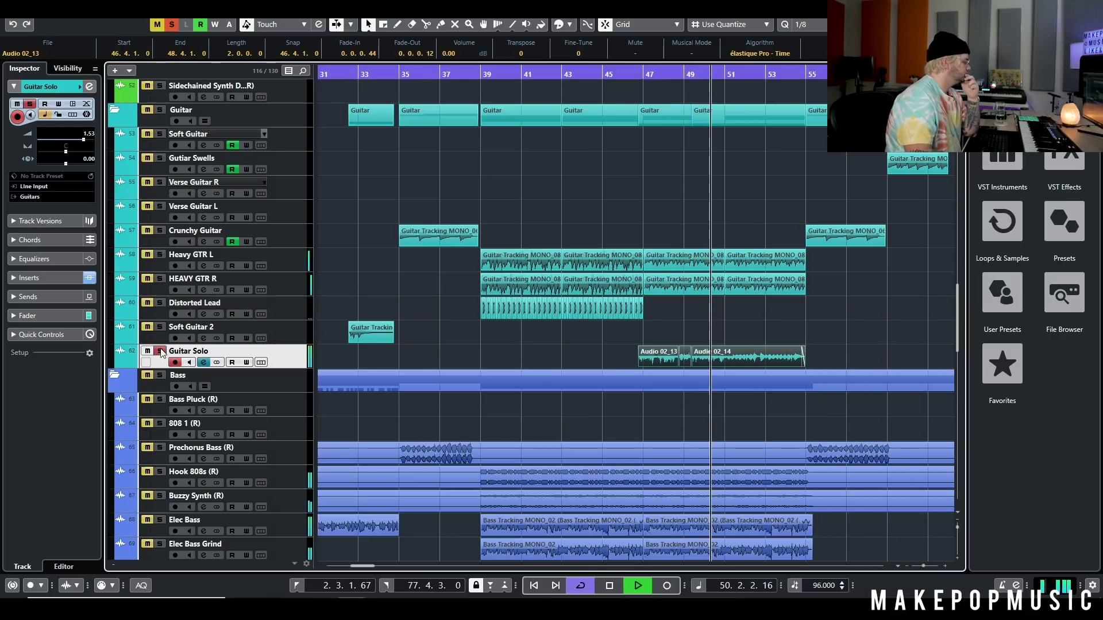
click(204, 363)
drag(420, 321, 493, 136)
double_click(447, 170)
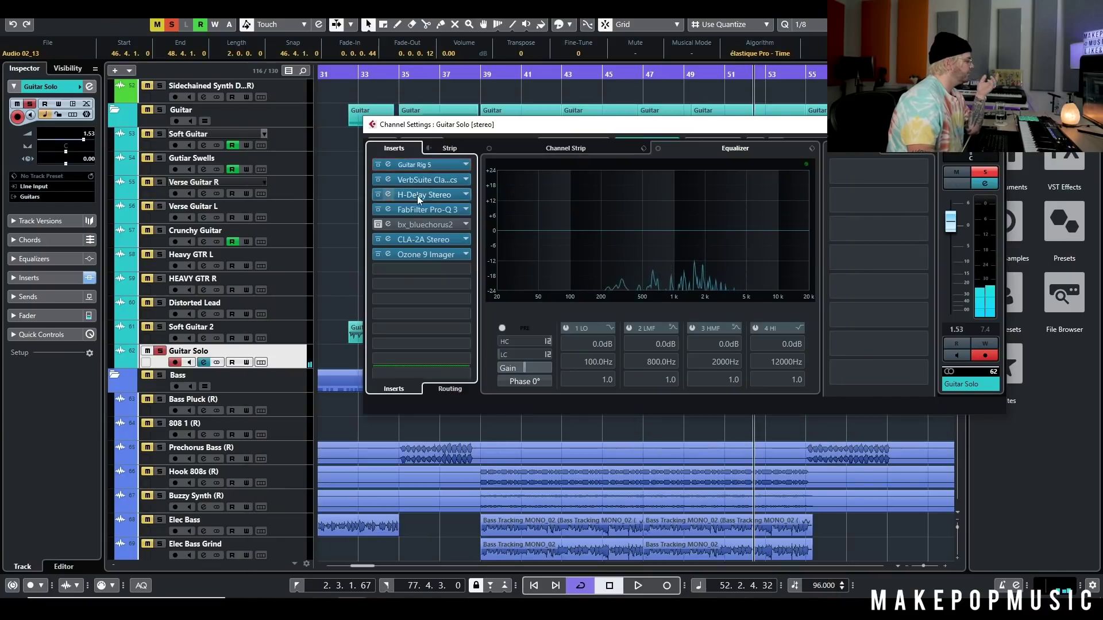
Inspect the FabFilter Pro-Q 3, CLA-2A Stereo and Ozone 9 Imager inserts on the Guitar Solo channel
double_click(435, 207)
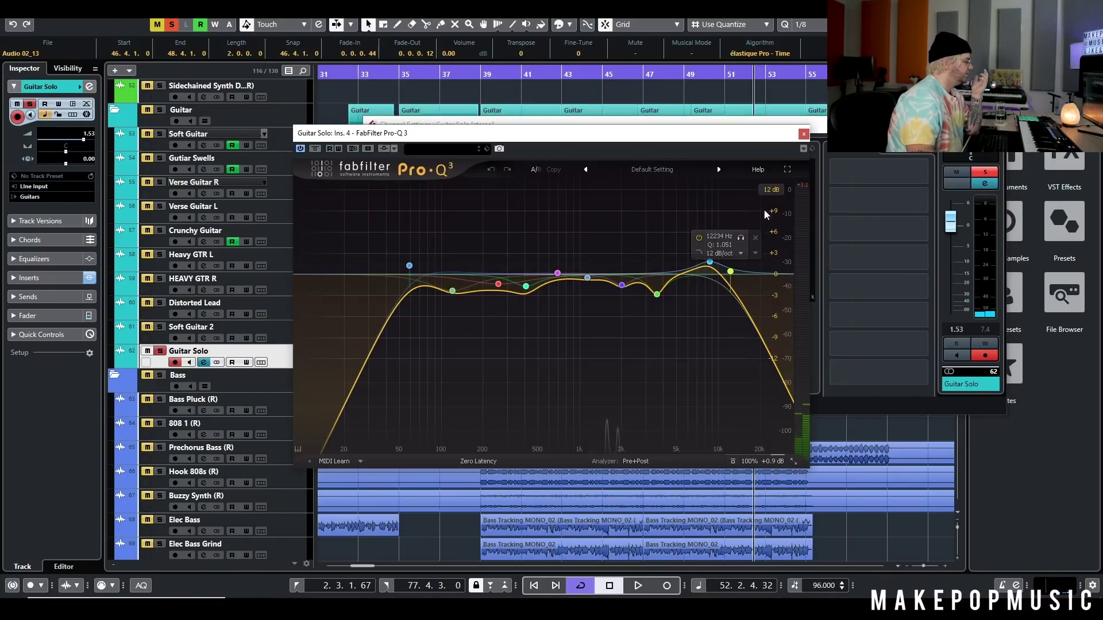
click(804, 134)
double_click(419, 240)
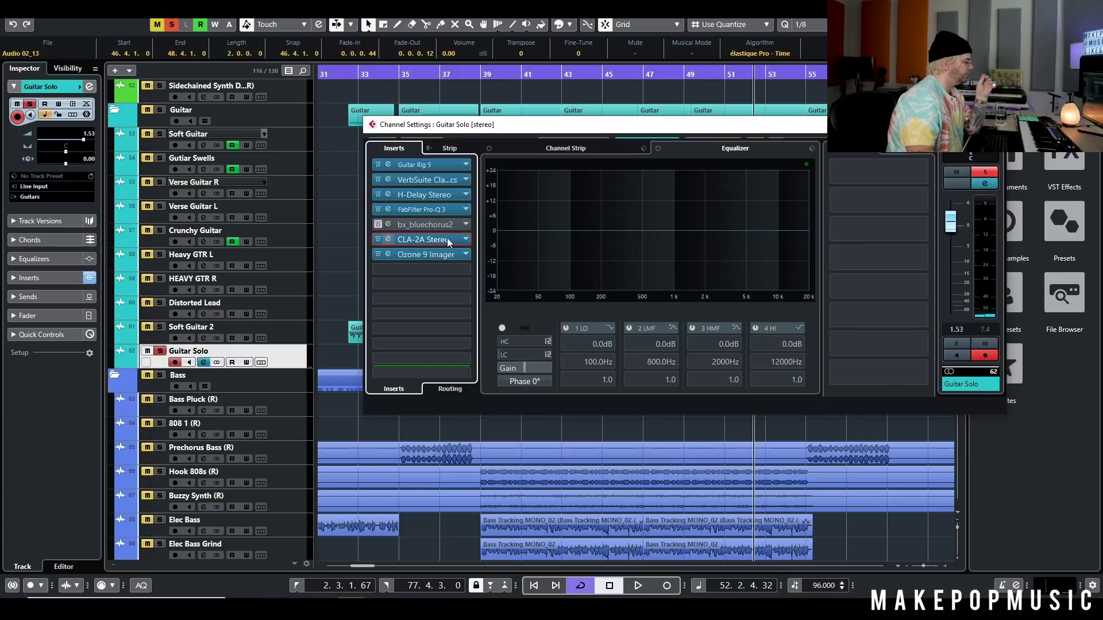
click(730, 212)
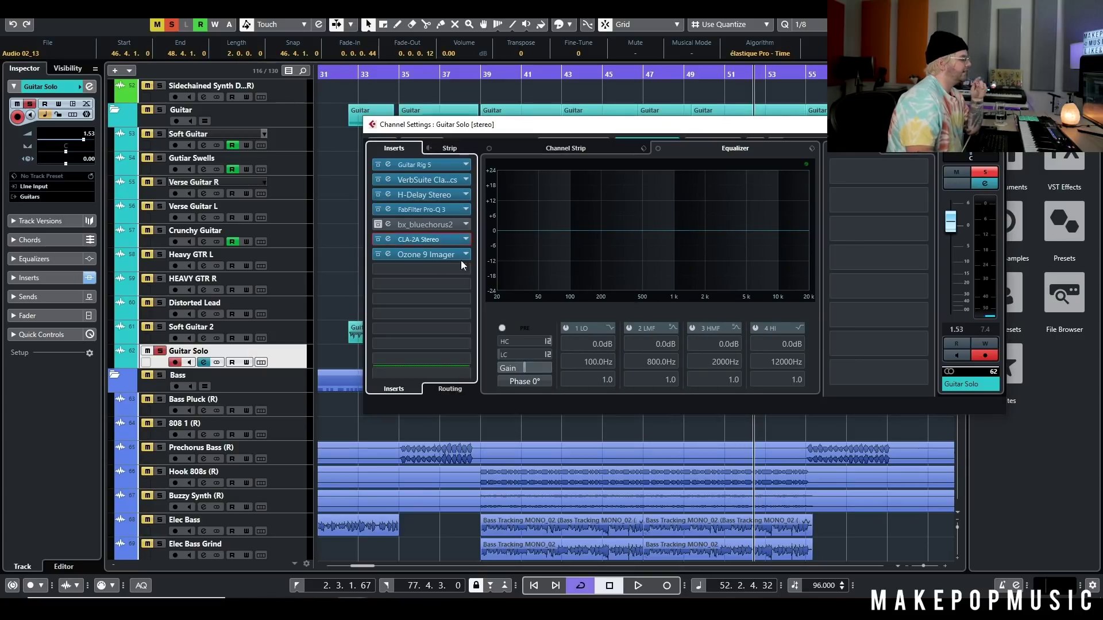
double_click(427, 254)
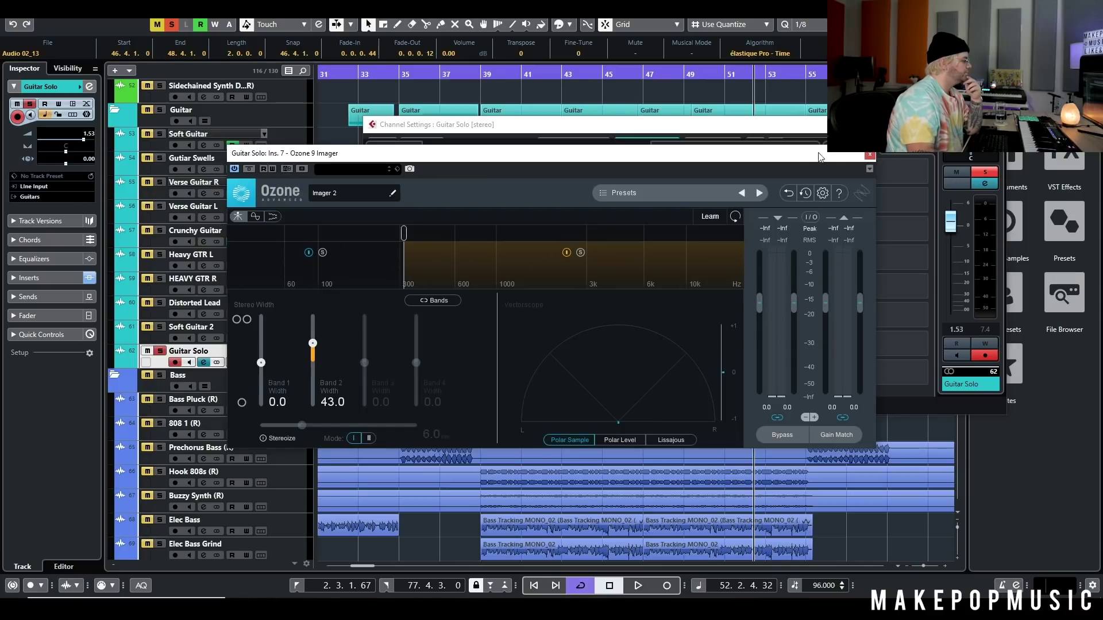
Close the open Guitar Solo insert and channel windows, and play the soloed Guitar folder from 46.3.1
click(869, 156)
click(868, 124)
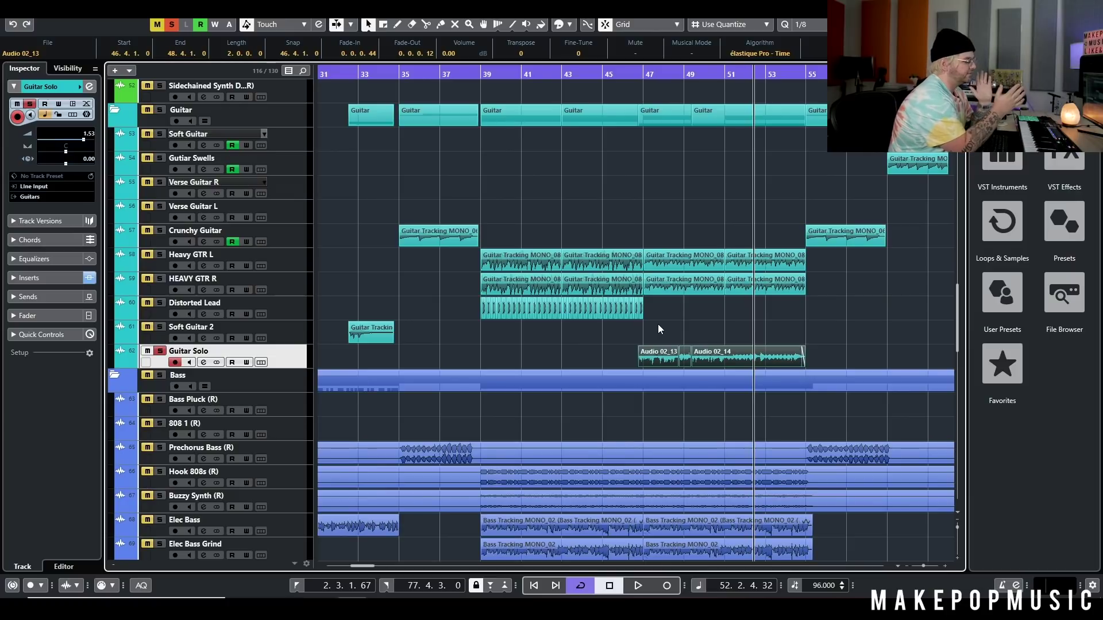
click(633, 75)
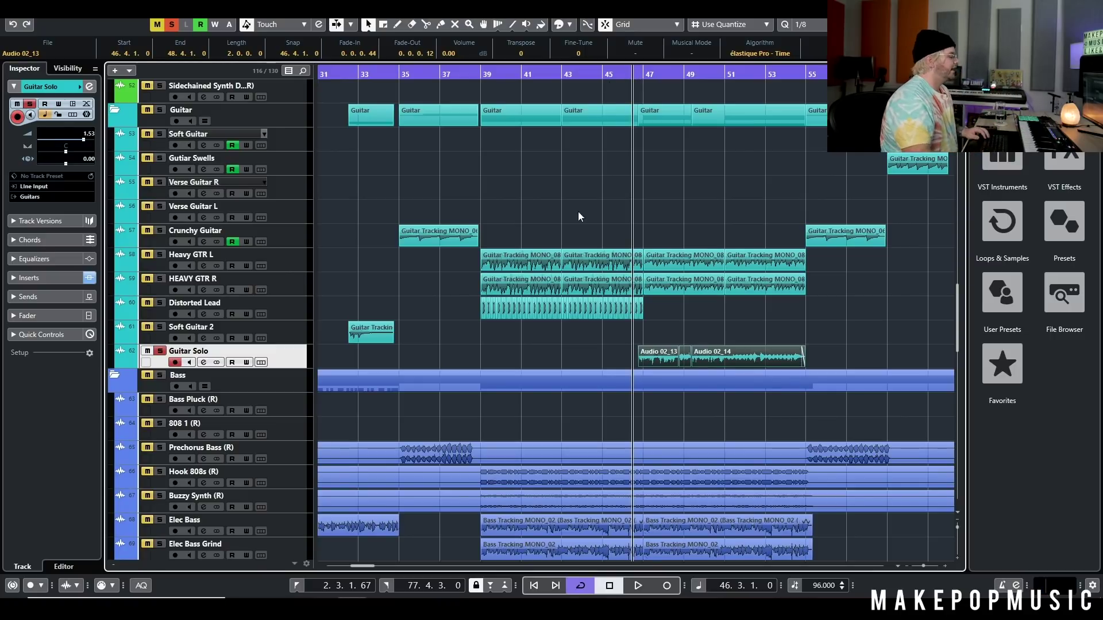
click(159, 110)
key(space)
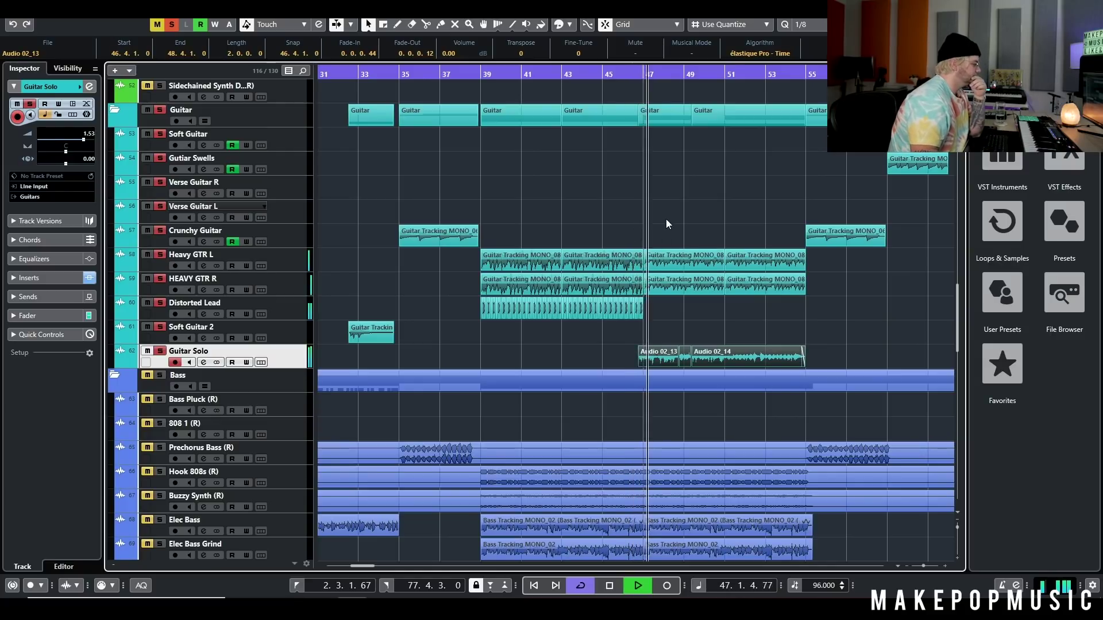
Add the Drums folder to the solo during playback, then clear all solos and stop after hearing the full mix
scroll(689, 207, down, 4)
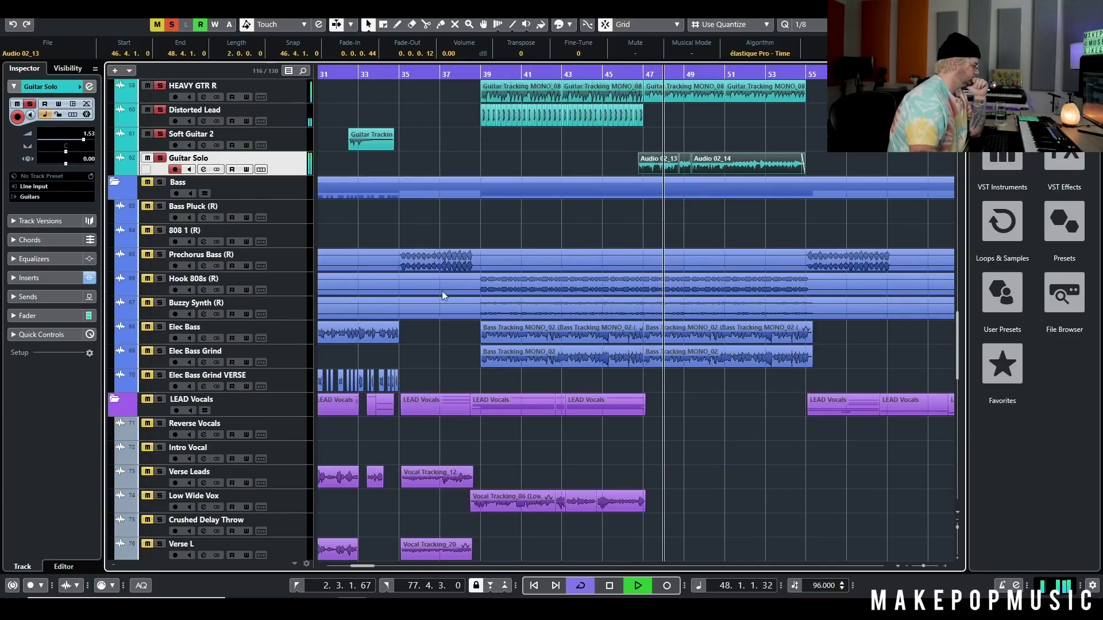
scroll(228, 173, up, 15)
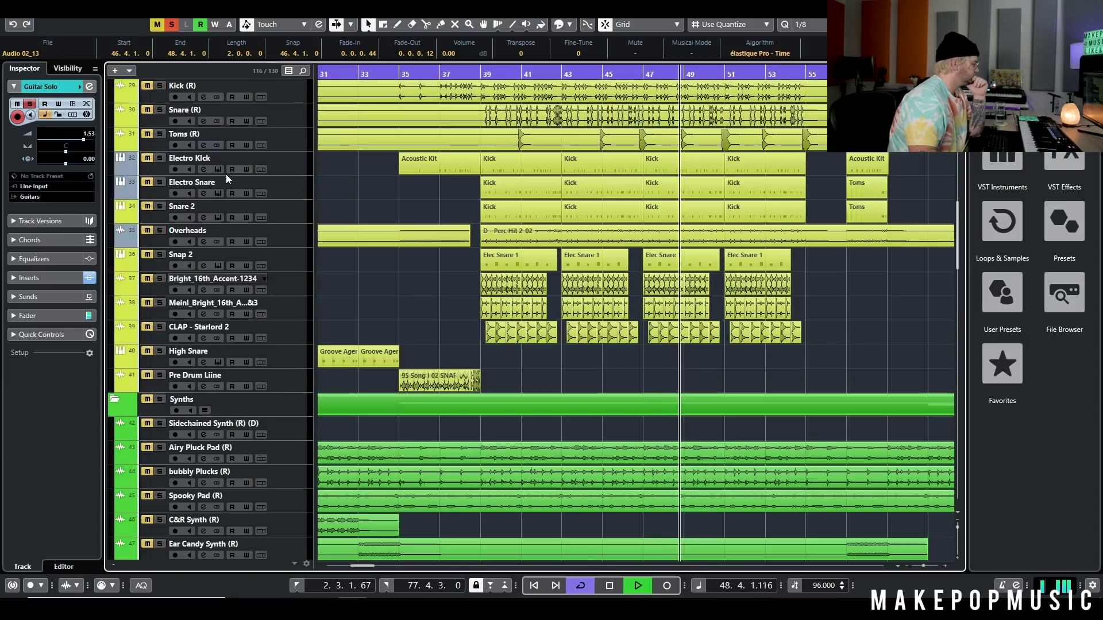
scroll(174, 167, up, 10)
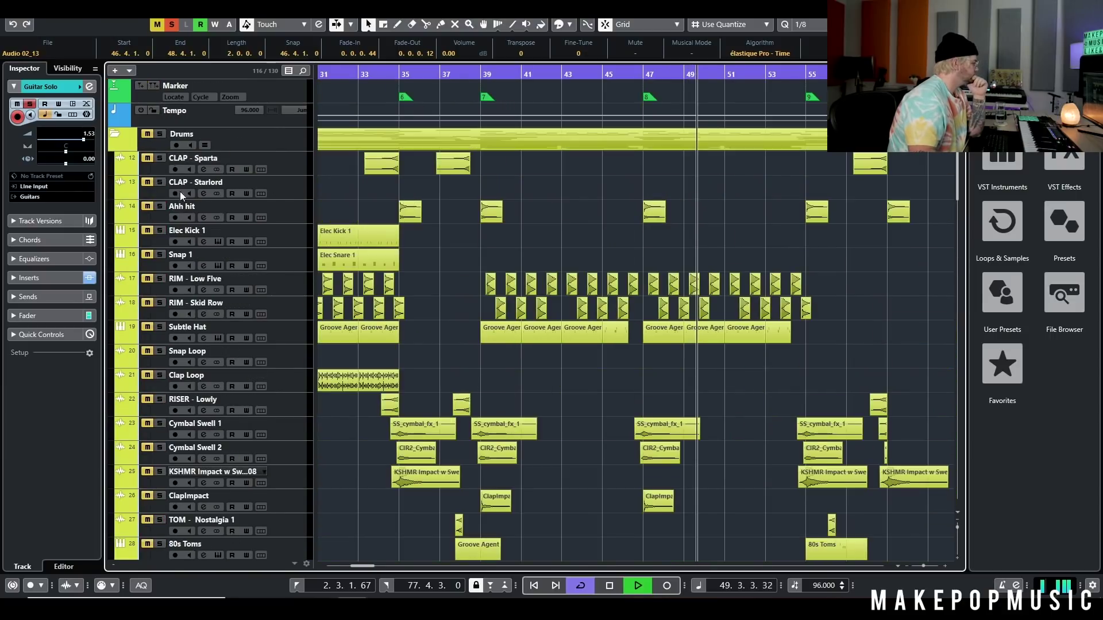
click(160, 134)
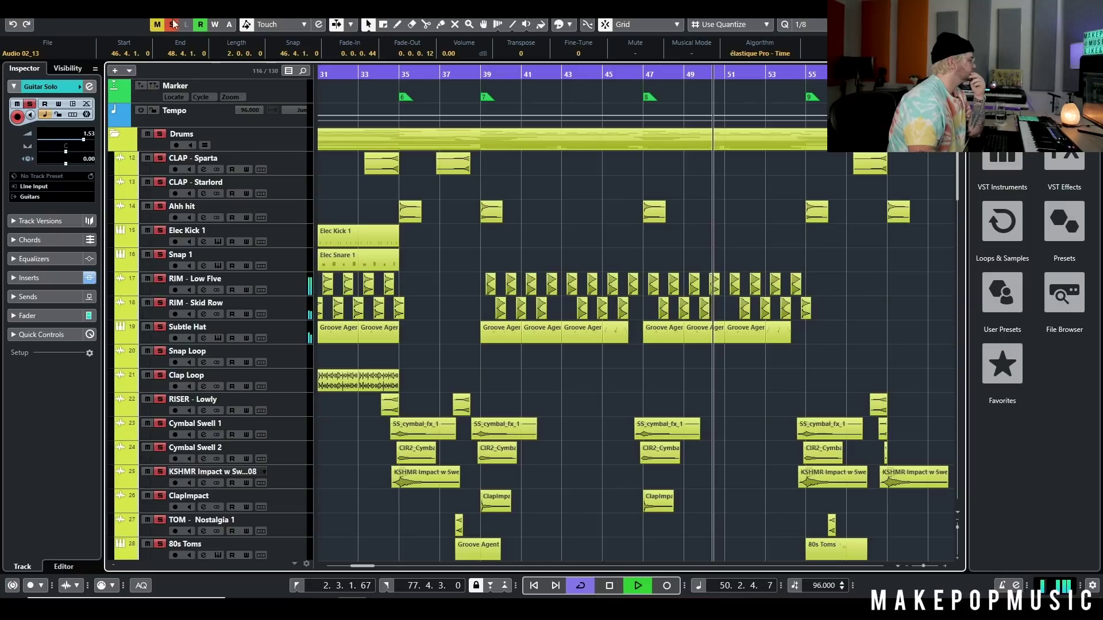
scroll(502, 165, down, 18)
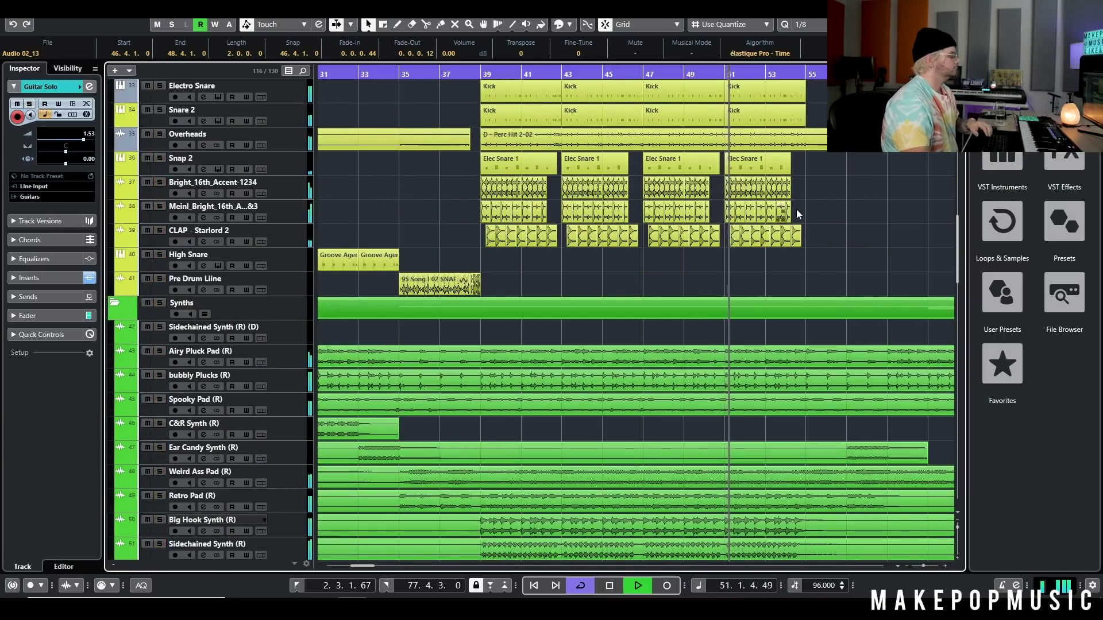
scroll(797, 205, down, 6)
scroll(828, 214, up, 9)
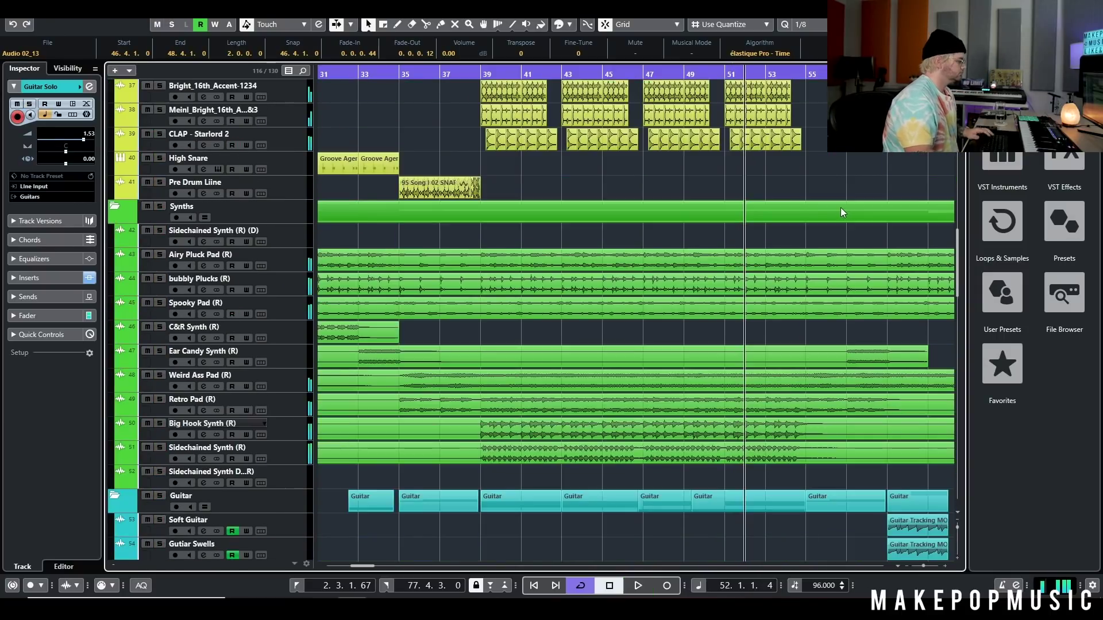
key(space)
Turn cycle off, set the playhead to 54.3.1, and select the riser, cymbal swell and KSHMR impact clips around bars 55 to 59
key(g)
scroll(676, 174, up, 8)
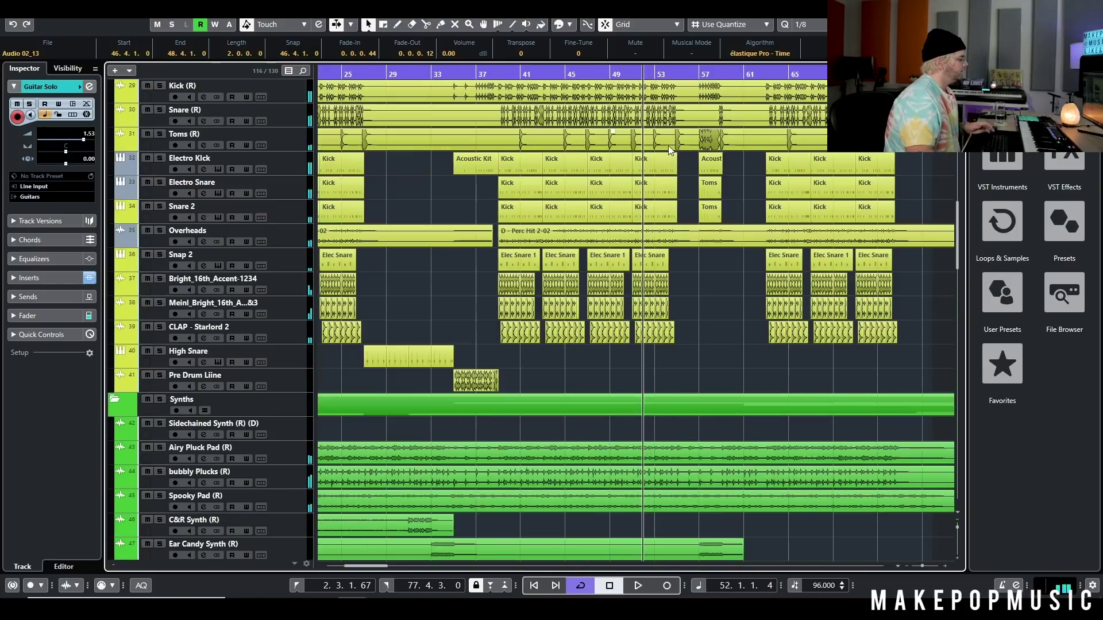
scroll(649, 123, up, 4)
key(KP_Divide)
click(671, 112)
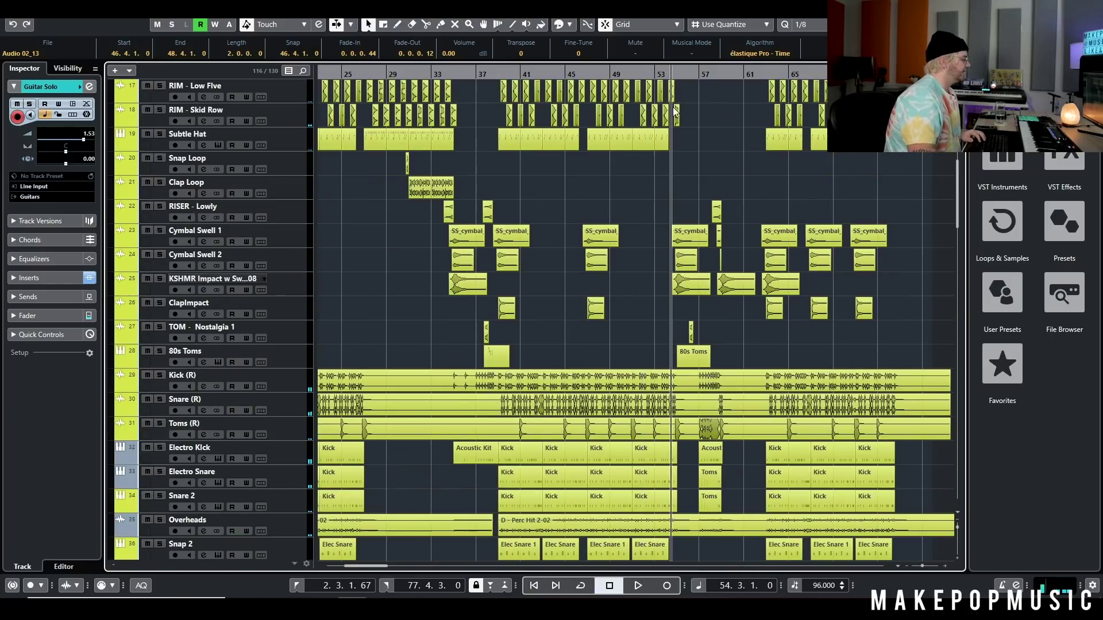
drag(668, 223, 728, 281)
key(h)
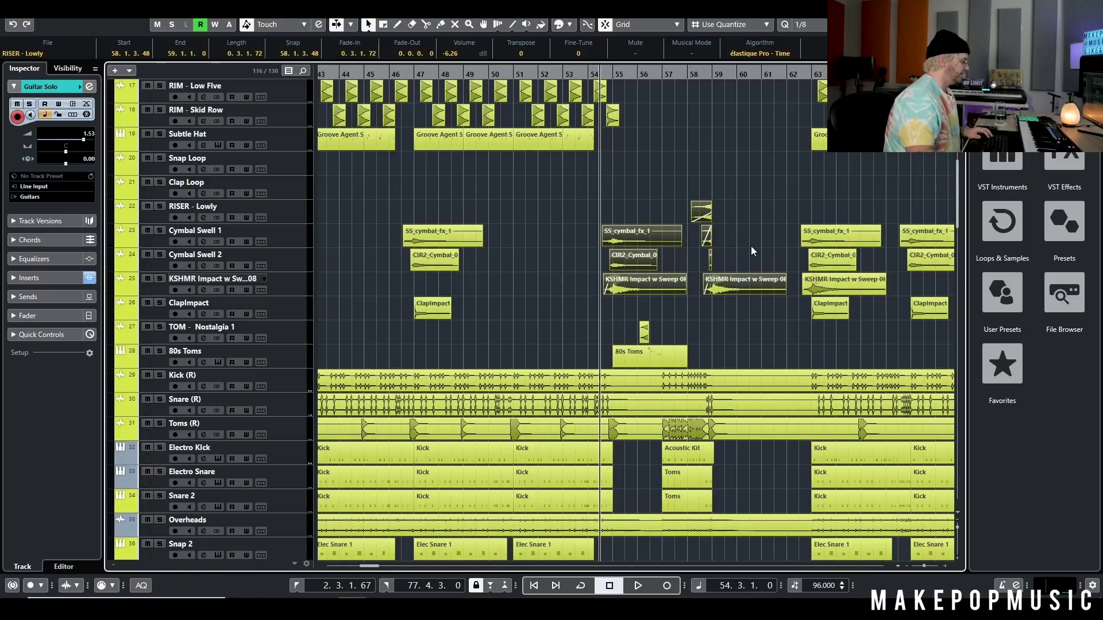
Play the full mix from 54.3.1 to bar 59 while reviewing the drum, guitar, bass and lead vocal tracks
scroll(750, 246, down, 10)
scroll(737, 222, up, 8)
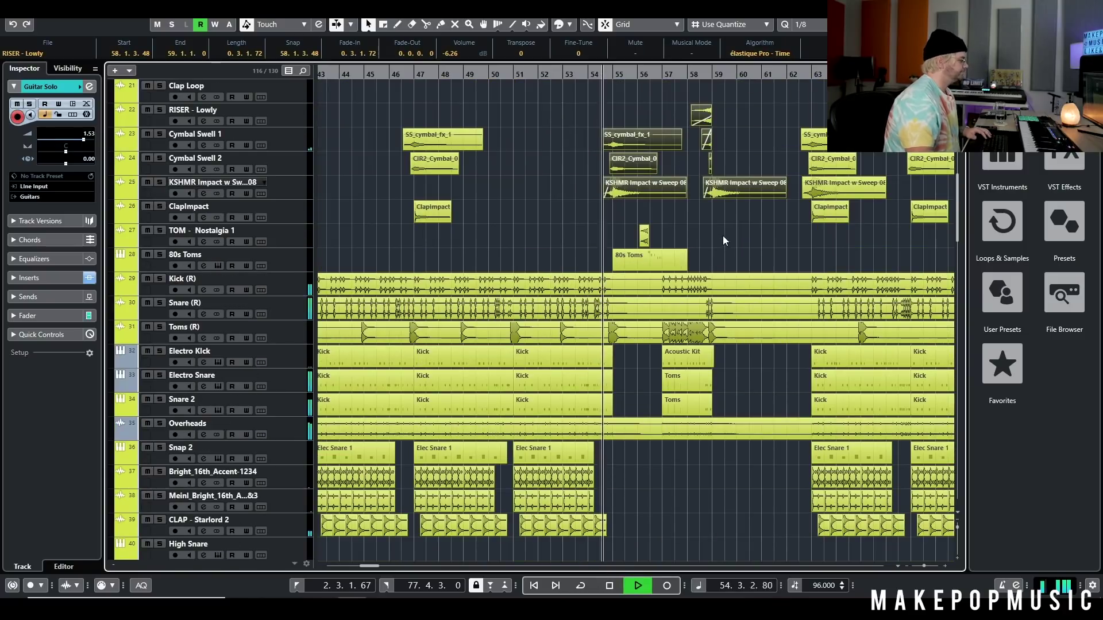
scroll(725, 226, down, 20)
scroll(726, 226, down, 12)
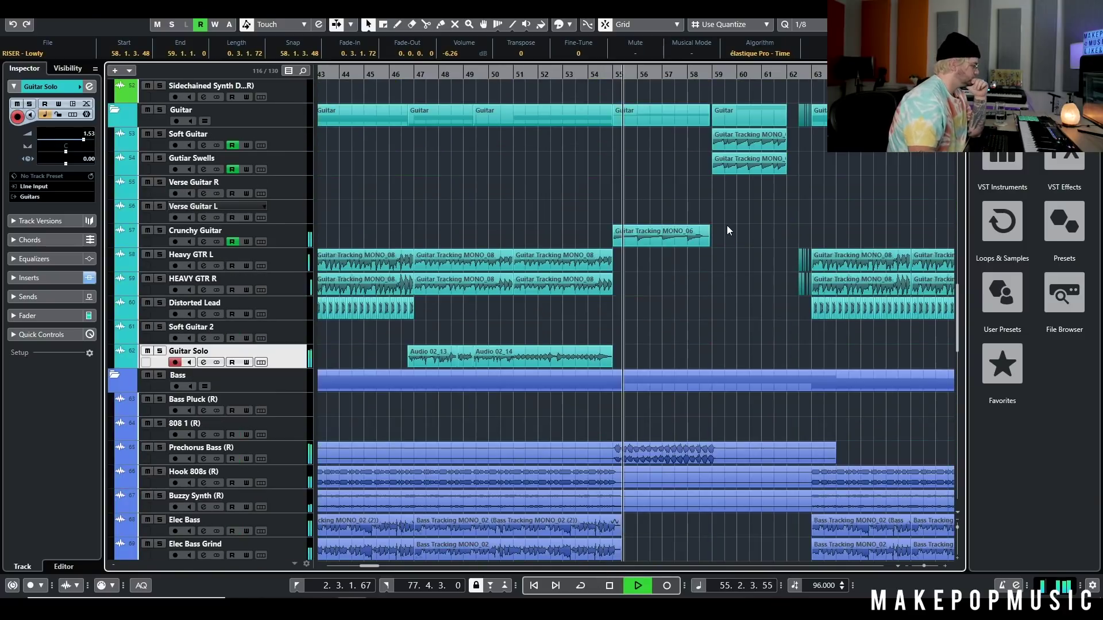
scroll(746, 235, down, 18)
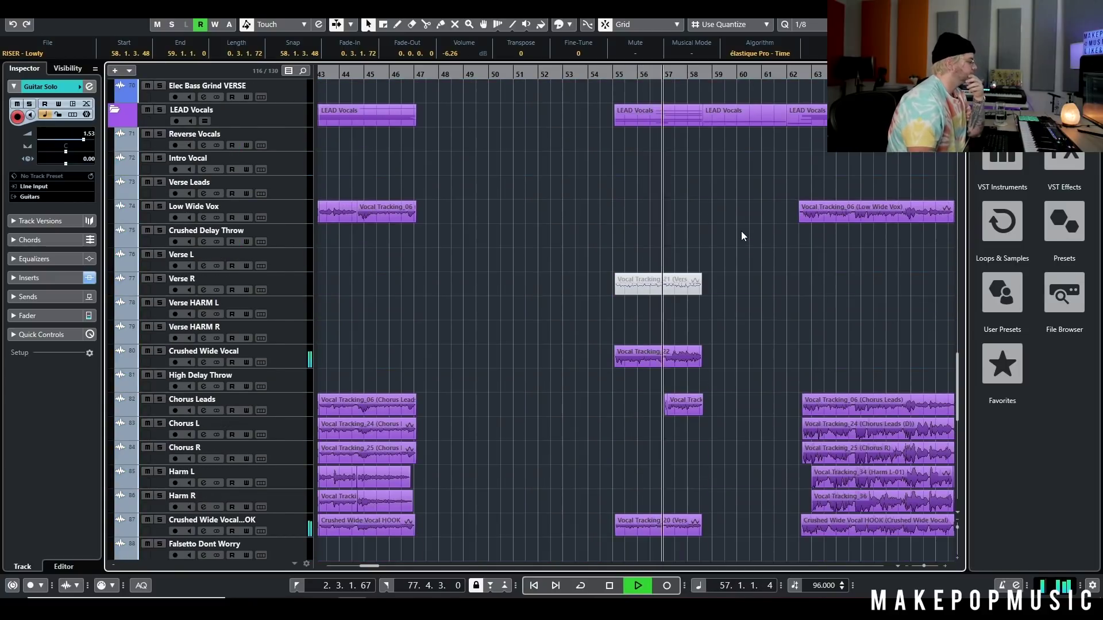
scroll(740, 232, up, 20)
scroll(738, 239, up, 16)
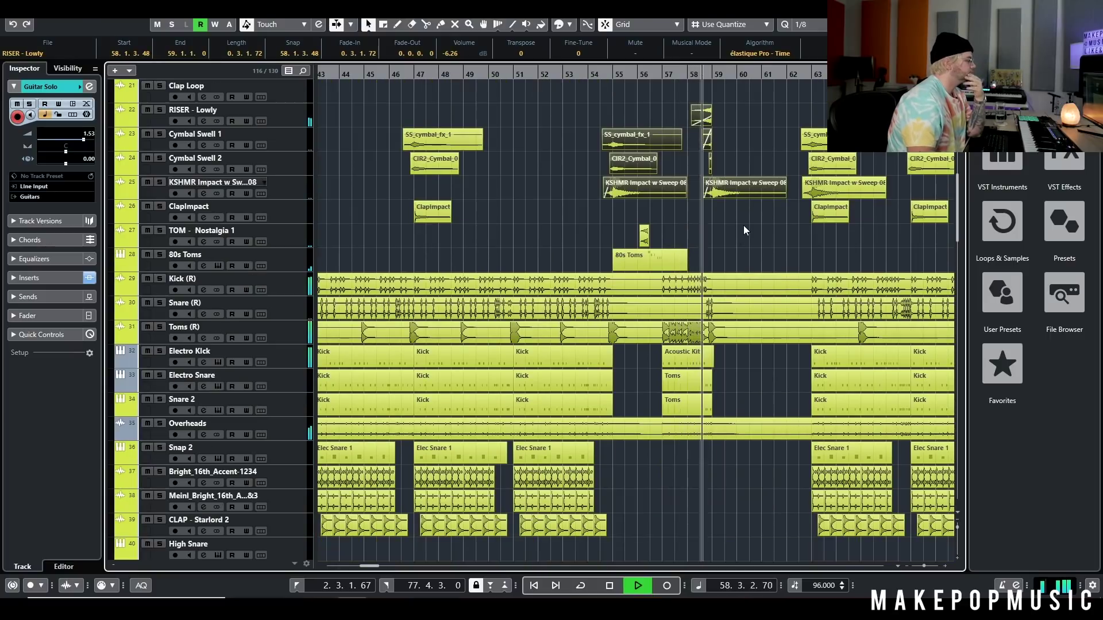
scroll(740, 227, up, 12)
scroll(739, 225, down, 20)
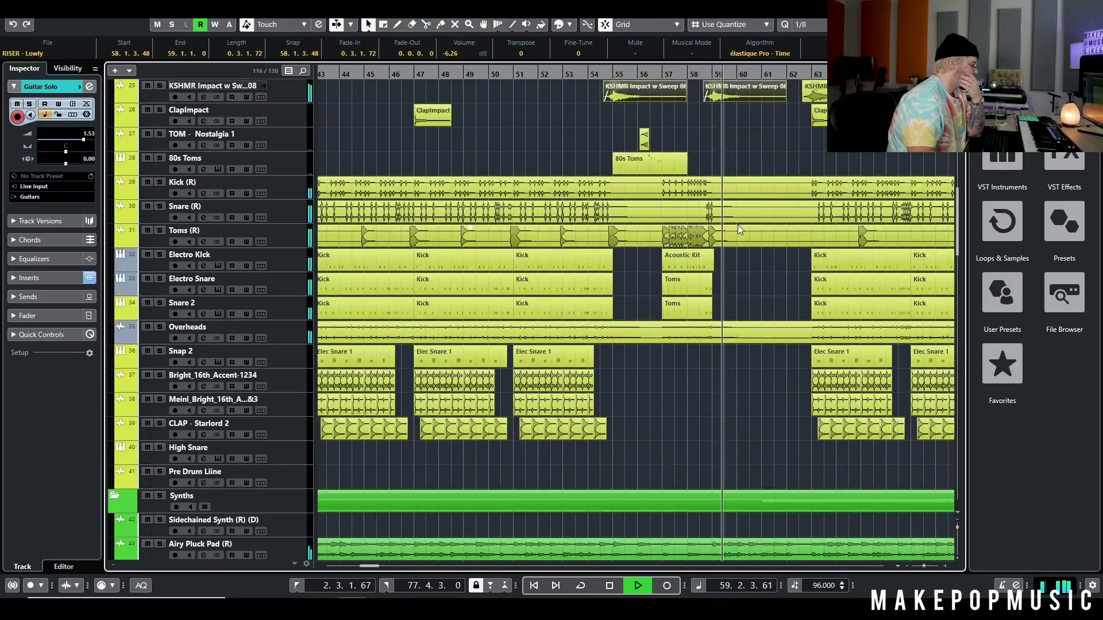
key(space)
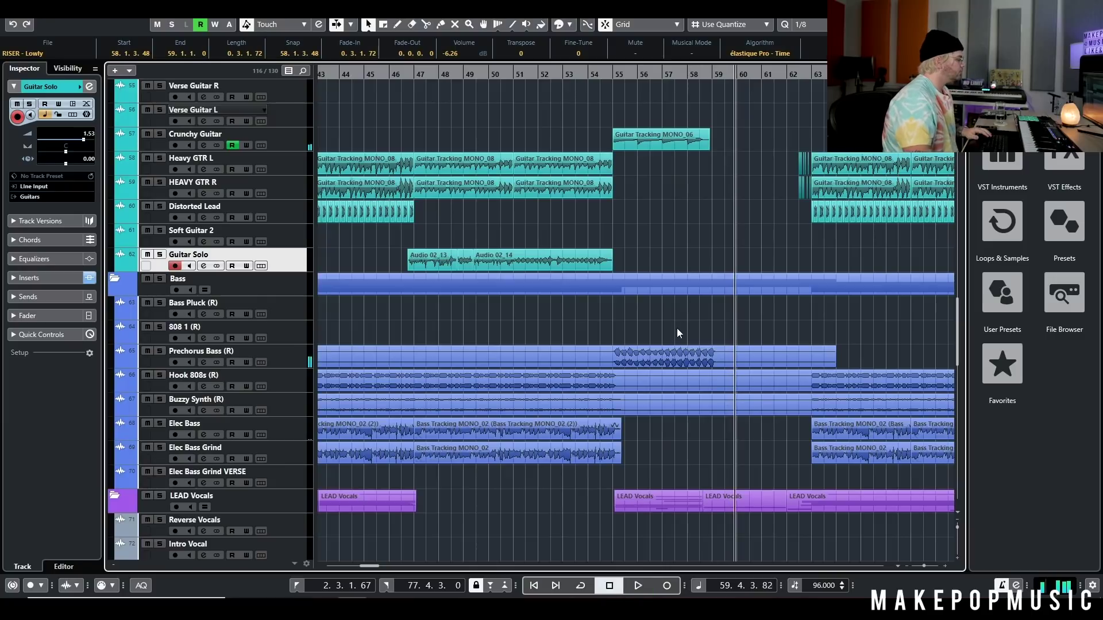
Deselect the clips and audition the Crushed Wide Vocal track alone from 55.2.1, then unsolo it and stop
click(667, 232)
scroll(671, 170, down, 18)
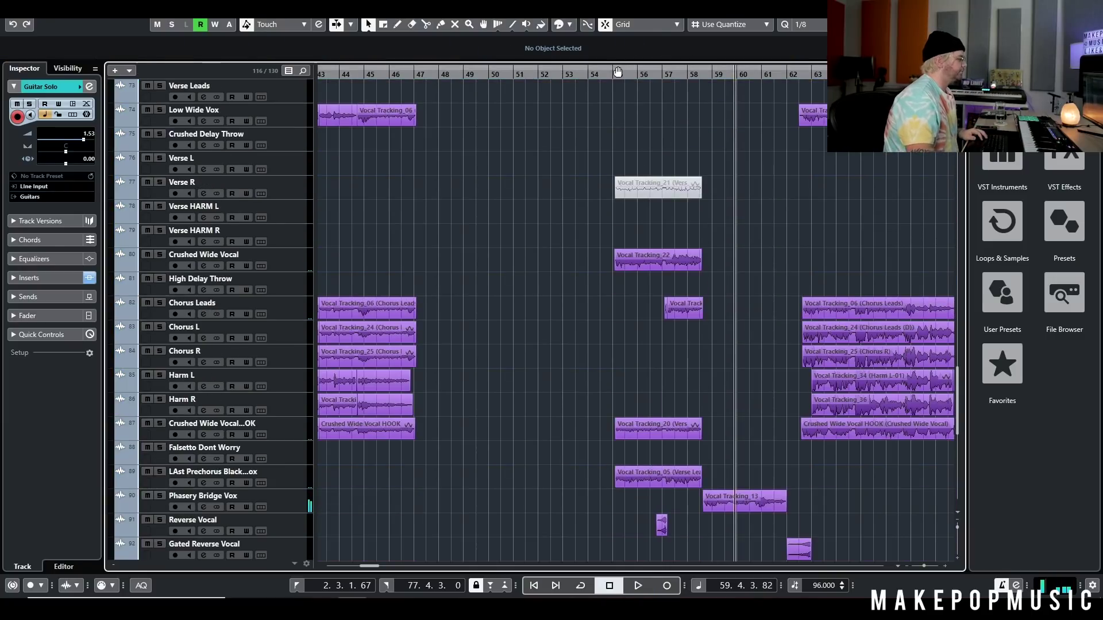
click(619, 73)
click(160, 254)
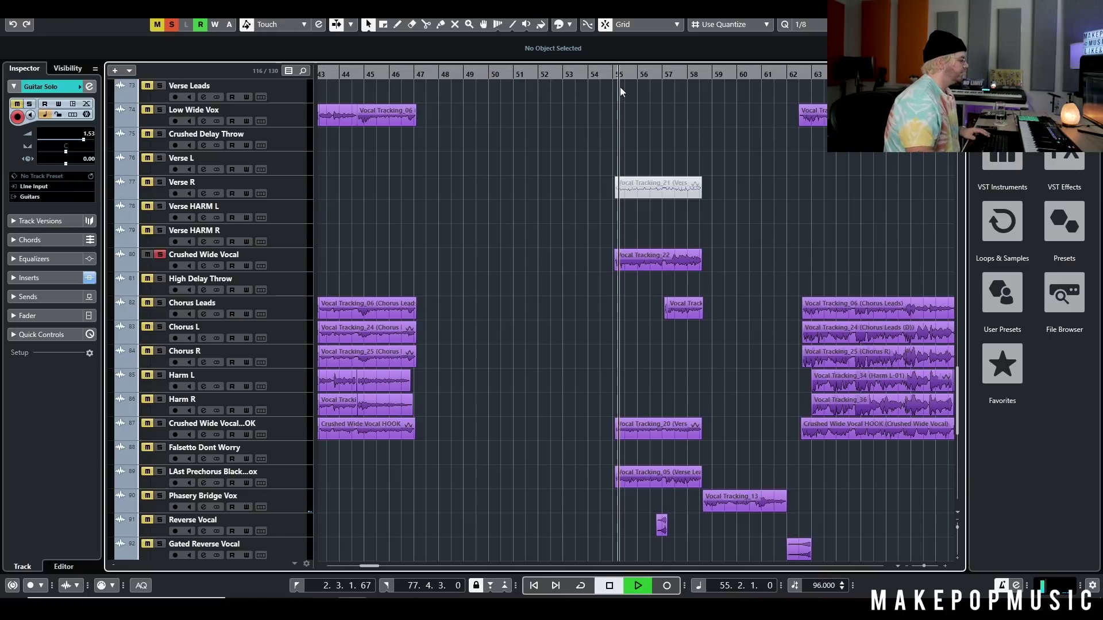
key(space)
scroll(629, 261, up, 4)
scroll(628, 257, down, 3)
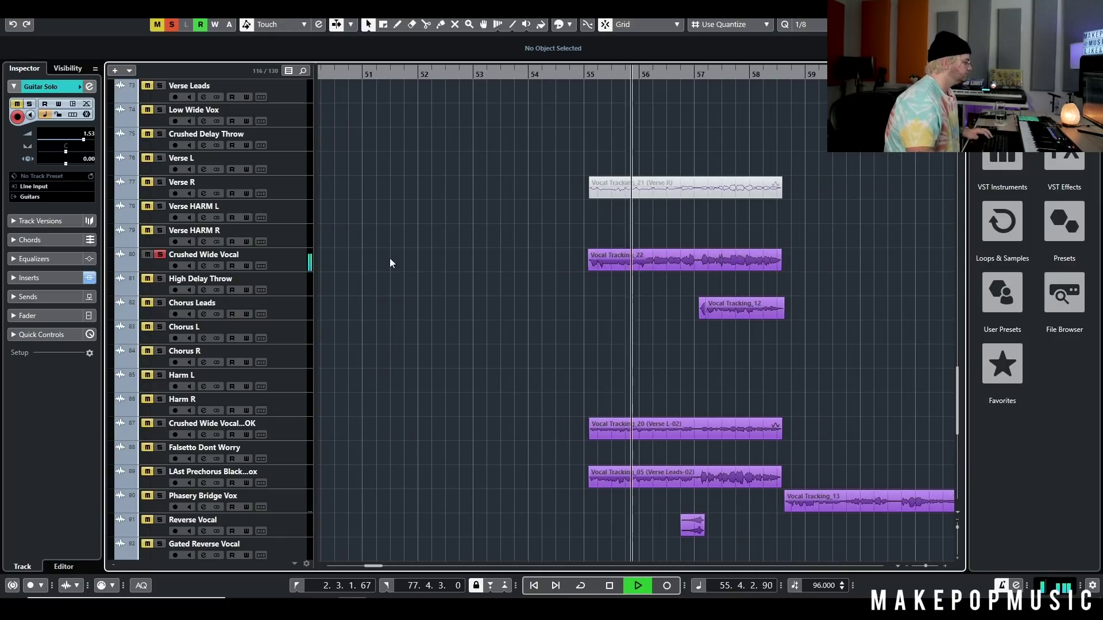
click(159, 254)
key(space)
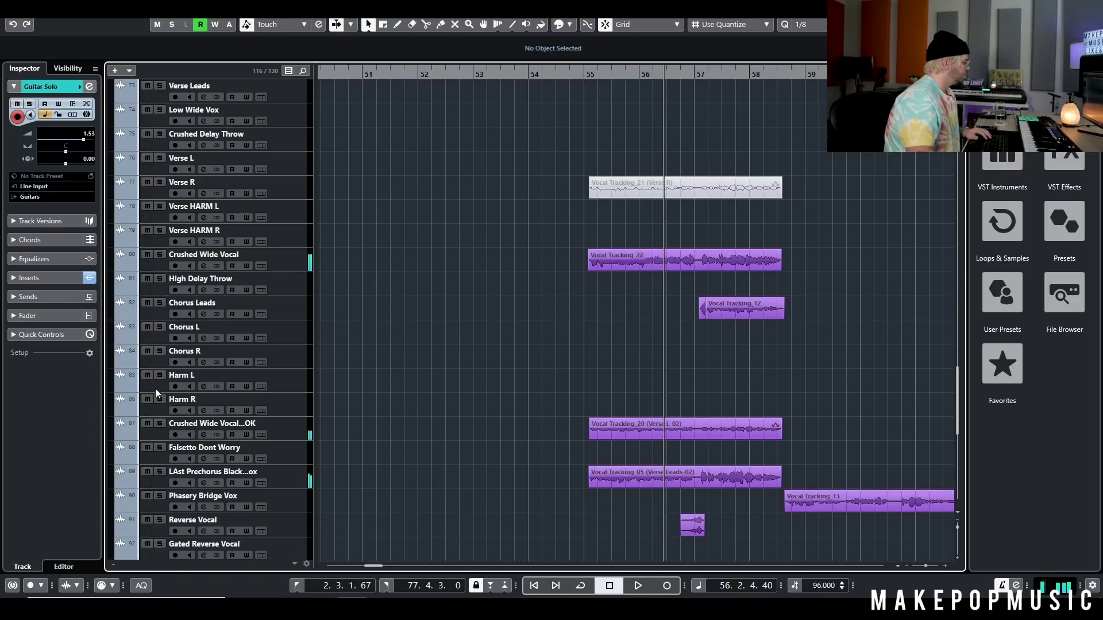
Solo the Crushed Wide Vocal track below Harm R and play its clip from the start of bar 55
click(160, 426)
click(600, 72)
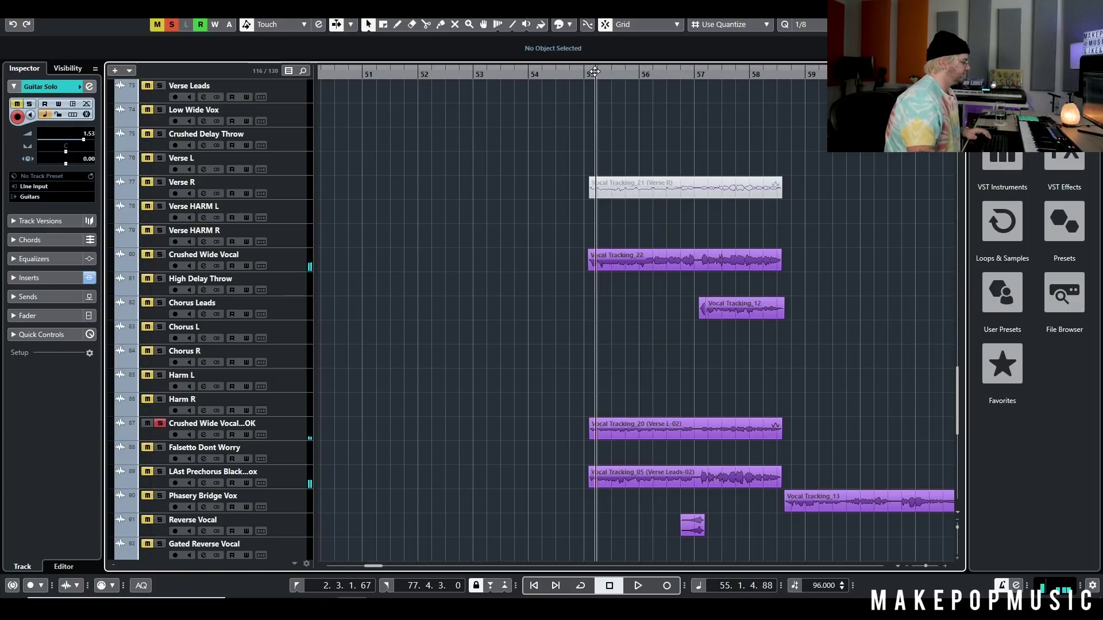
key(space)
scroll(604, 336, down, 1)
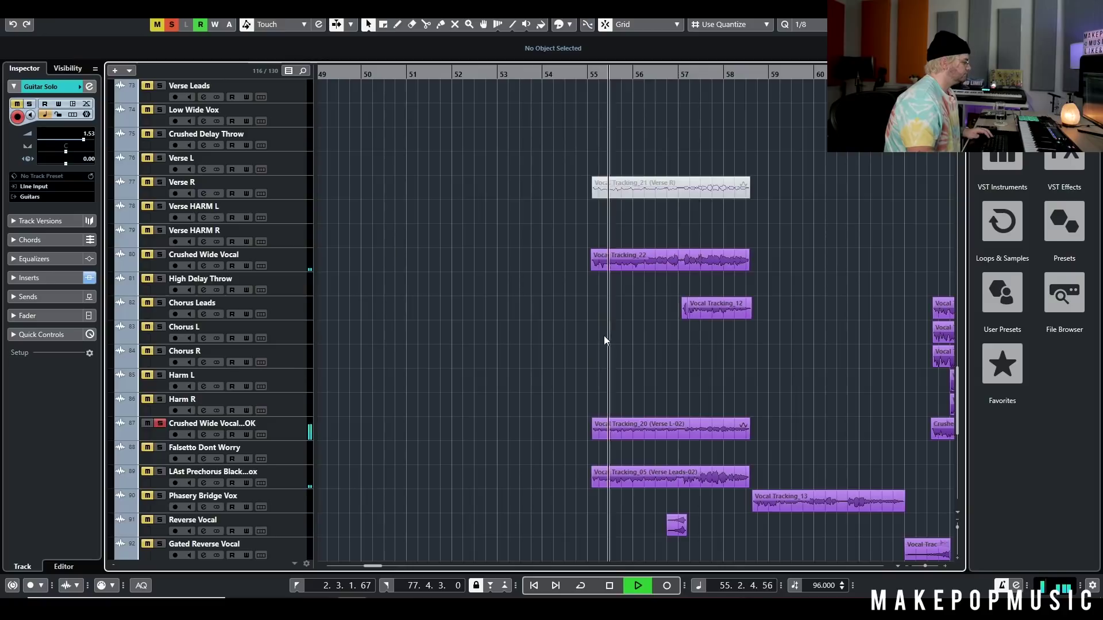
scroll(609, 333, down, 4)
scroll(617, 326, up, 2)
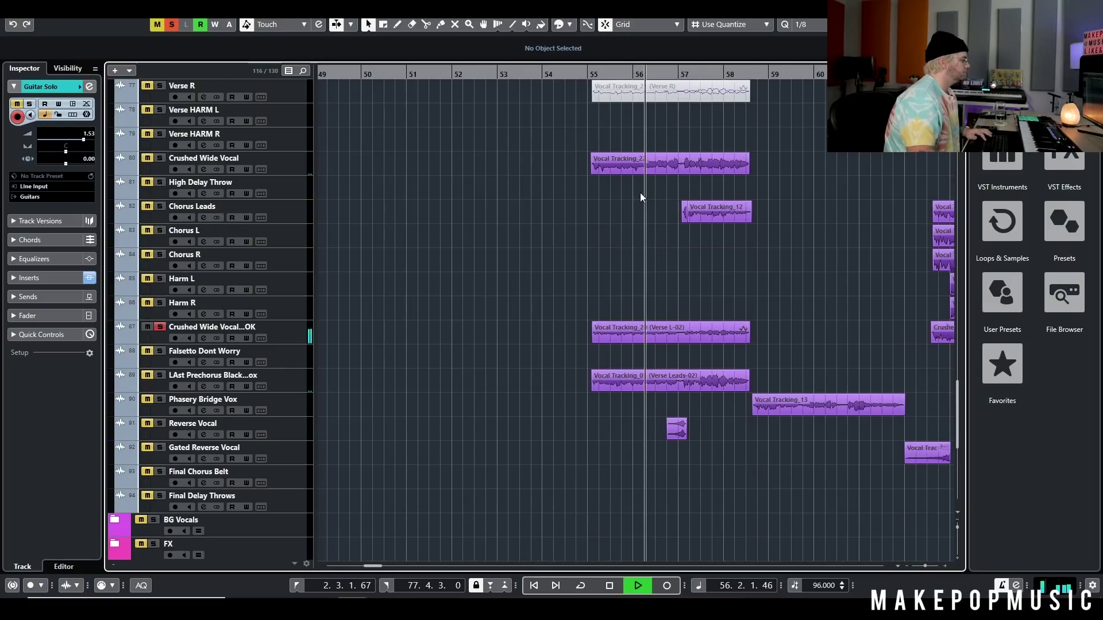
key(space)
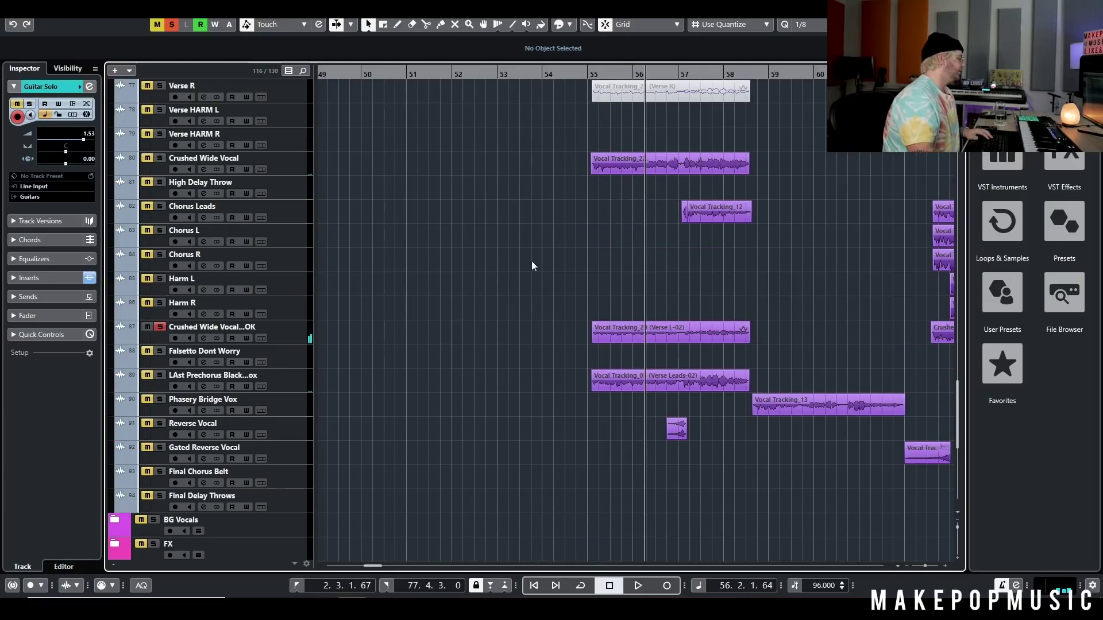
Clear the solos and audition only the last prechorus vocal track (LAst Prechorus) from 55.1.1
click(171, 25)
click(160, 375)
click(592, 73)
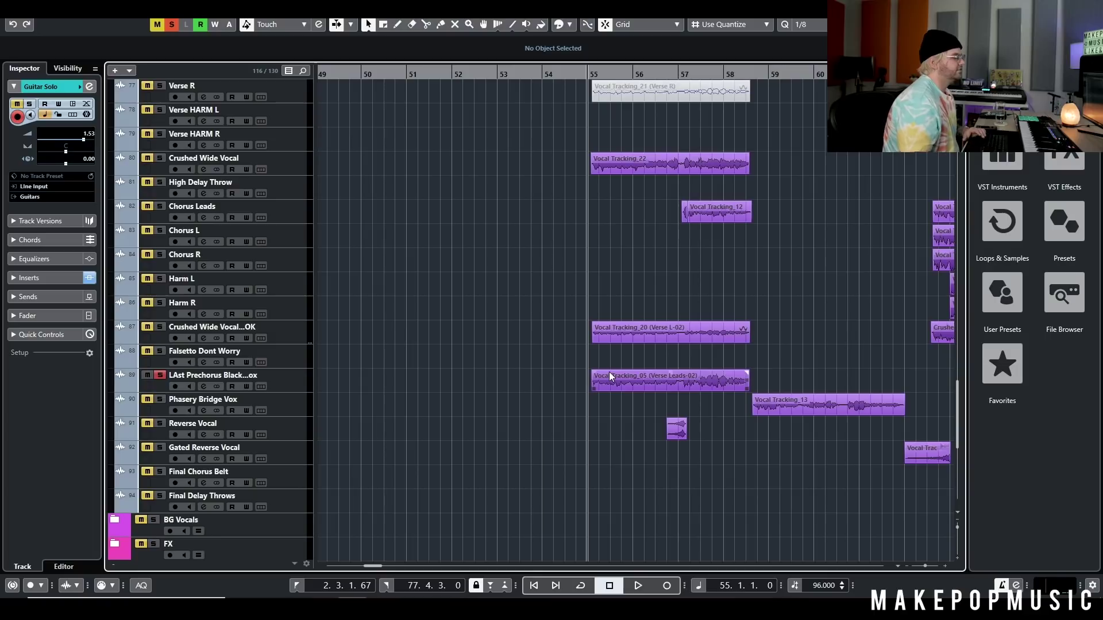
key(space)
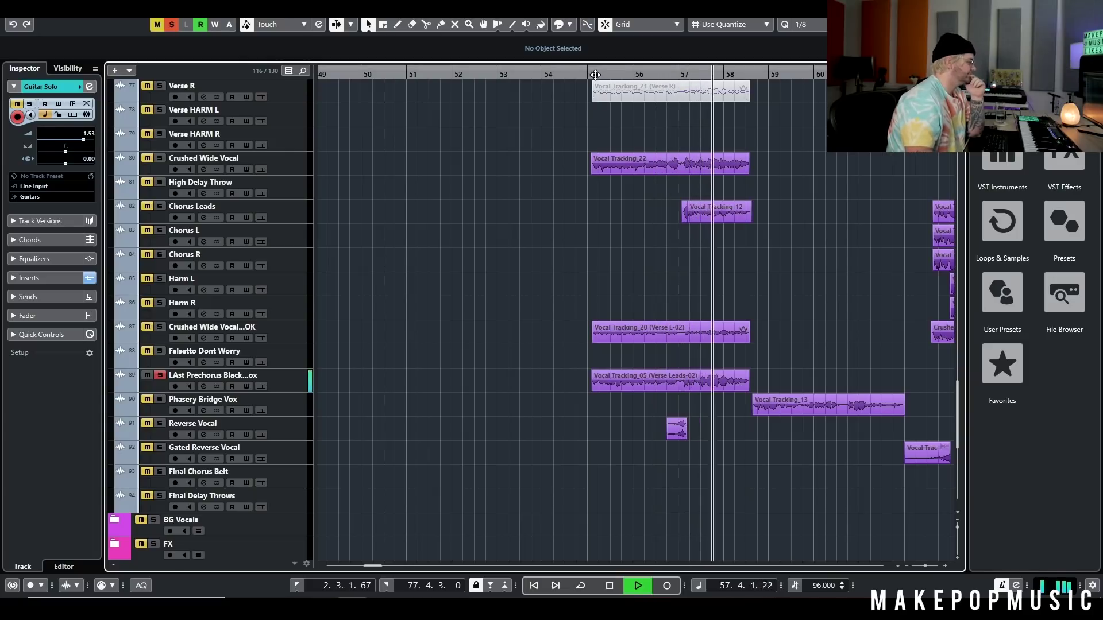
key(space)
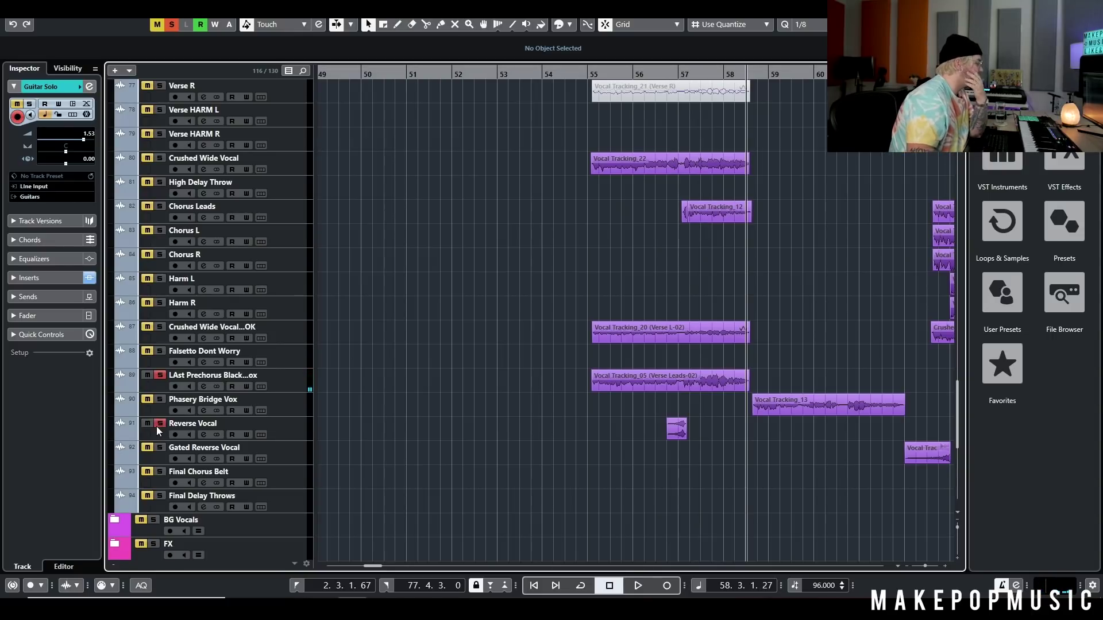
Play the Chorus Leads, both Crushed Wide Vocals, last prechorus vocal and Reverse Vocal together from 55.1.1, then clear the solos
click(160, 207)
click(591, 75)
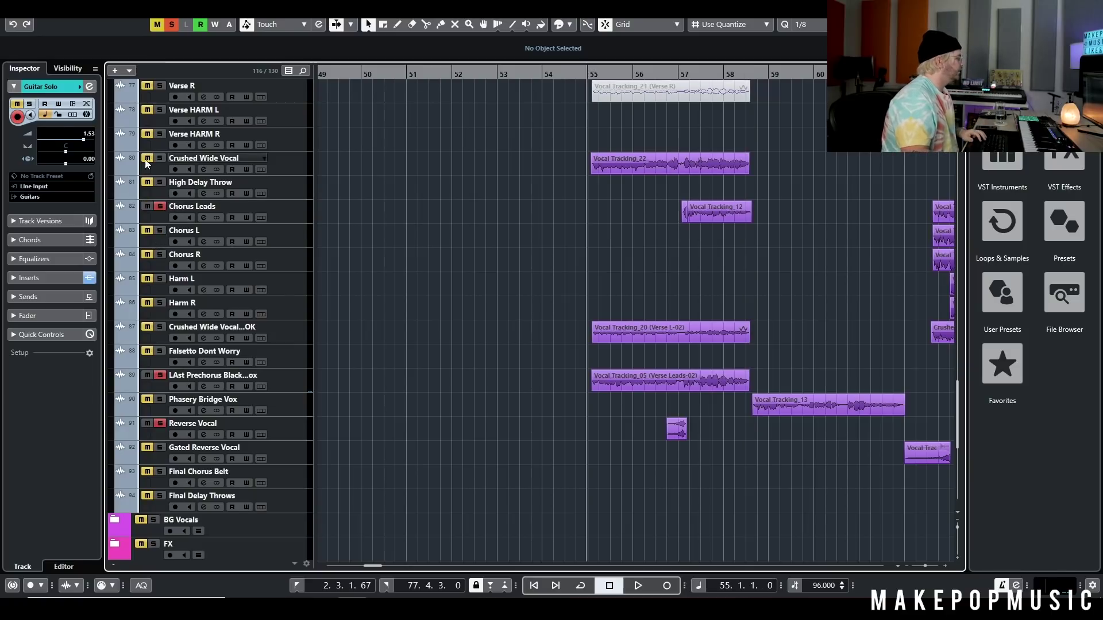
key(space)
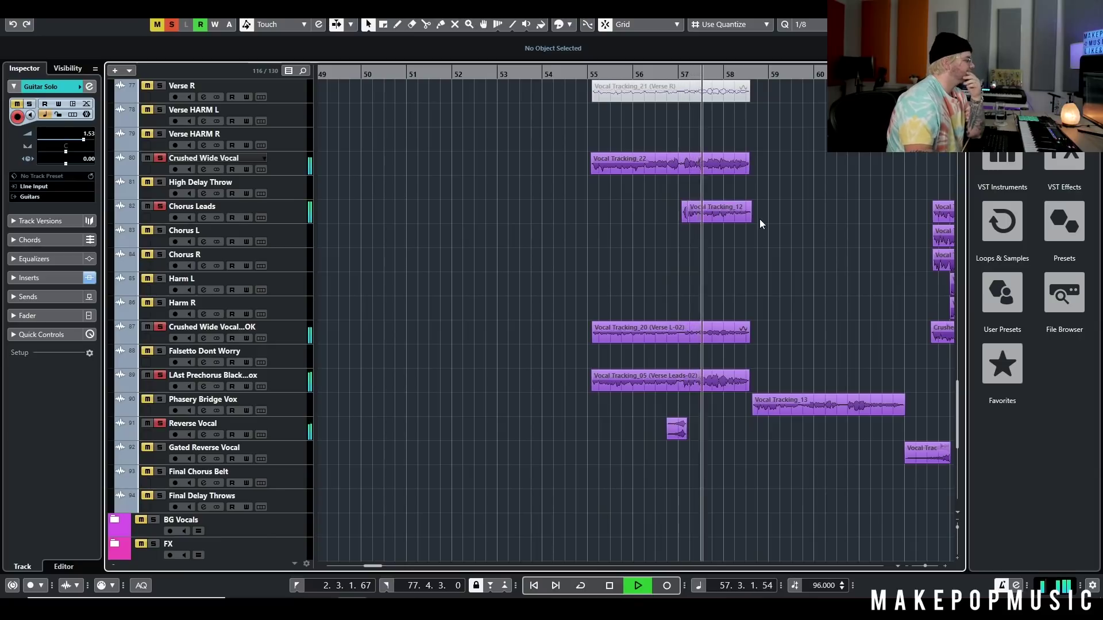
scroll(759, 219, up, 2)
scroll(761, 218, down, 3)
key(f)
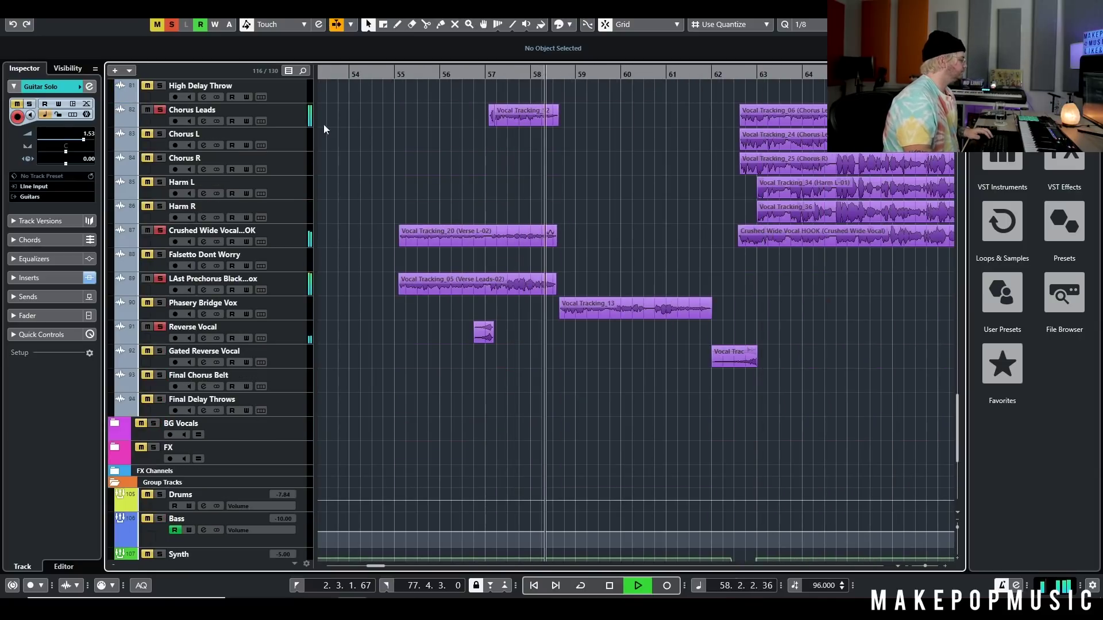
click(171, 24)
key(space)
Audition the Phasery Bridge Vox track alone from bar 58, then unsolo it while playback continues
click(159, 303)
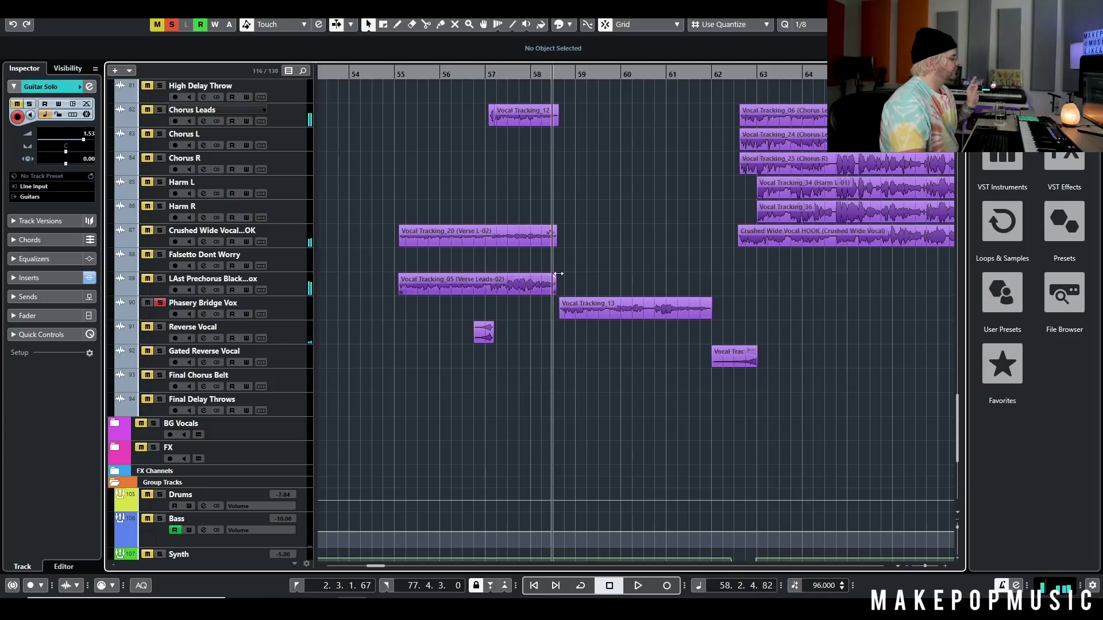
key(space)
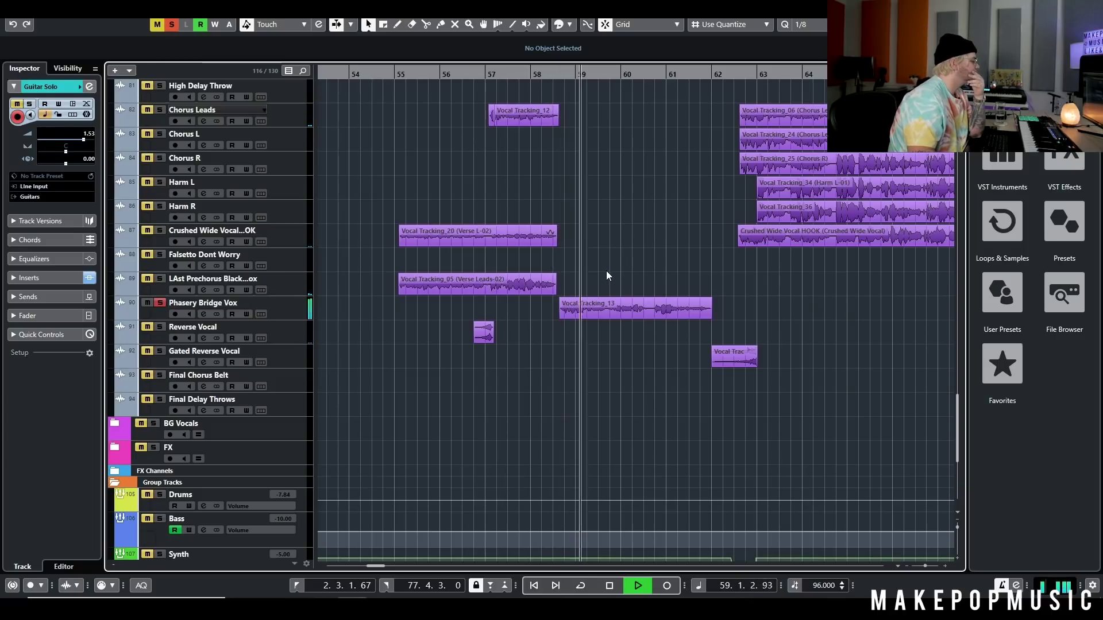
click(159, 303)
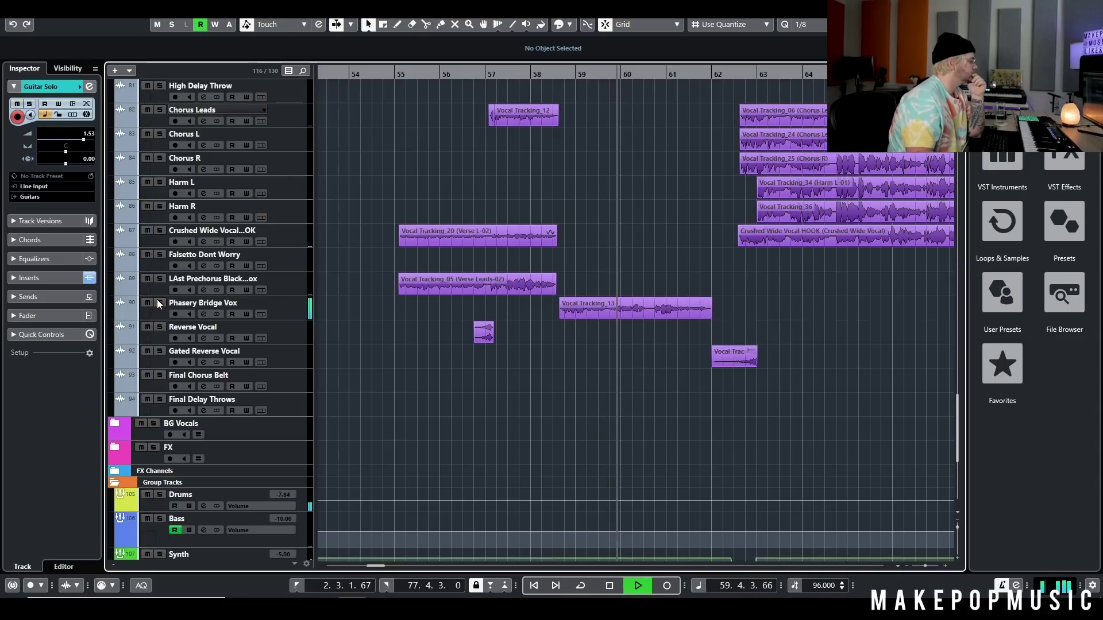
Solo the Soft Guitar track and play its bridge part from 59.1.1
scroll(645, 239, up, 3)
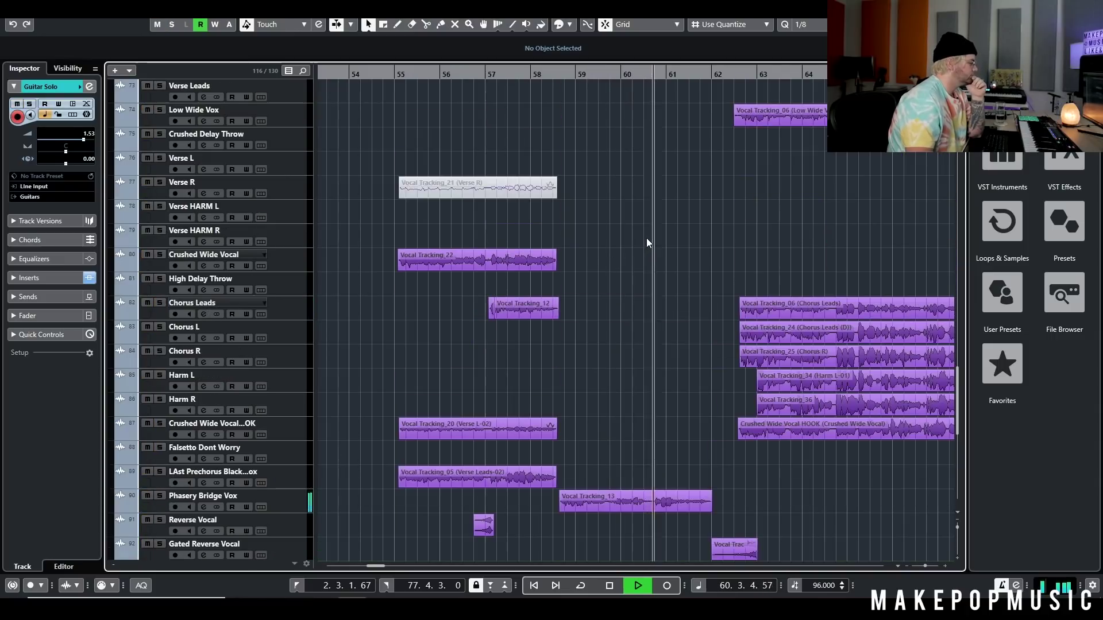
scroll(646, 239, up, 15)
scroll(643, 236, down, 8)
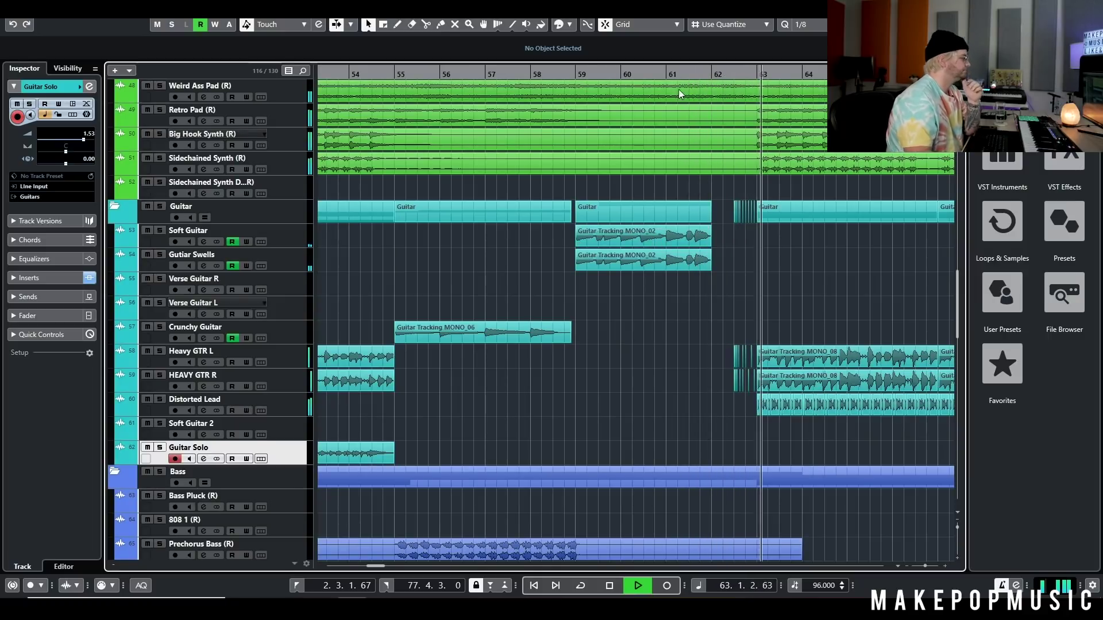
key(space)
click(566, 73)
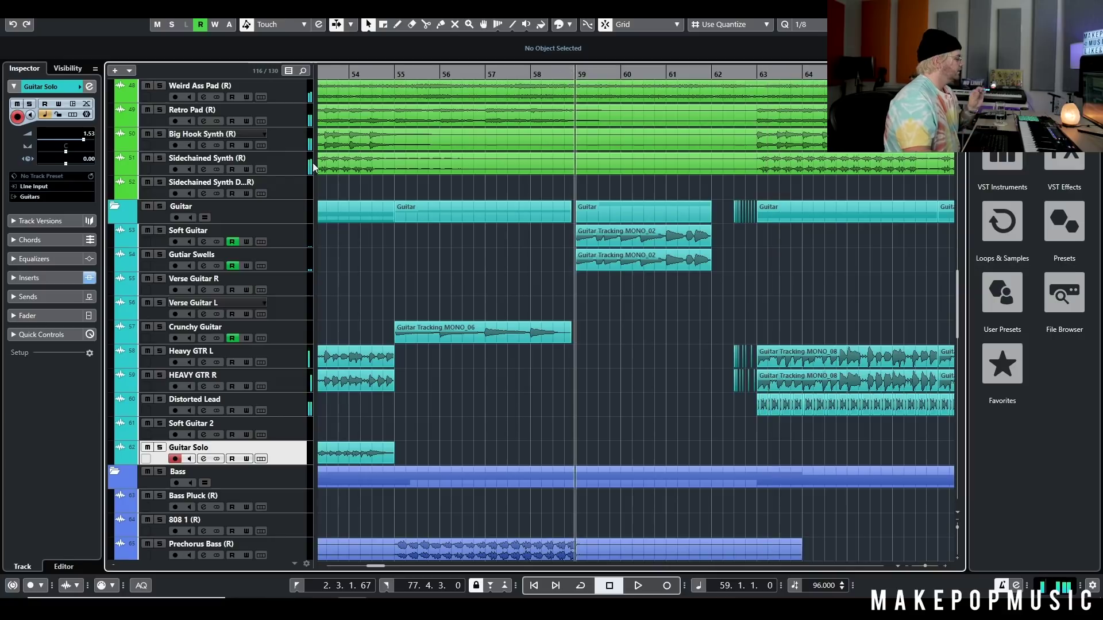
click(161, 231)
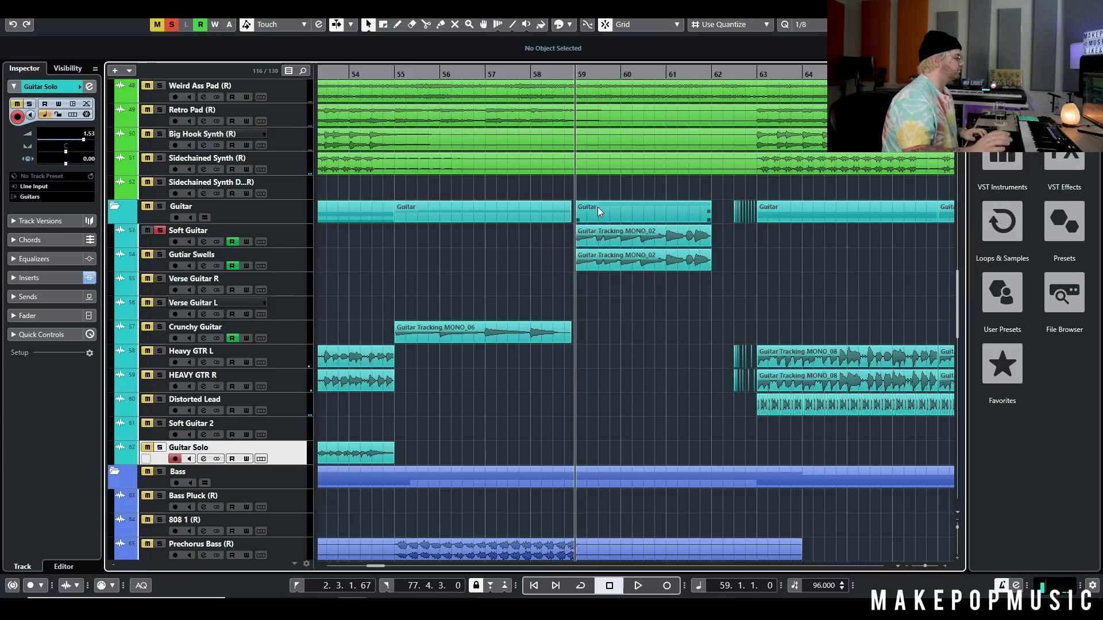
key(space)
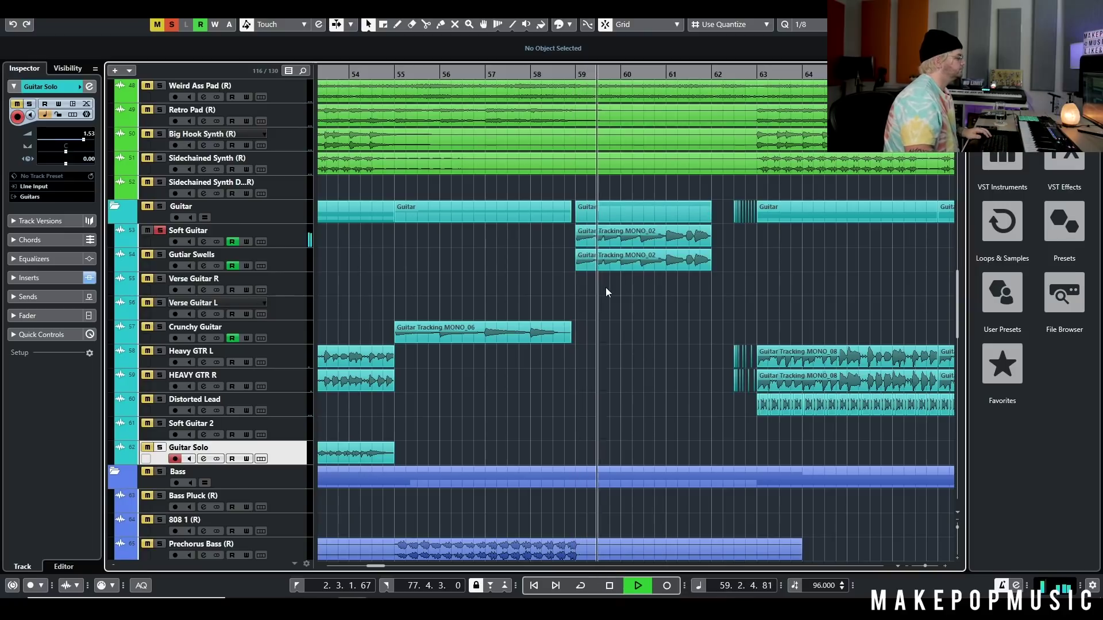
key(space)
Audition only the Gutiar Swells track from bar 59 with its channel settings open, then close them and clear the solo
click(161, 231)
click(159, 254)
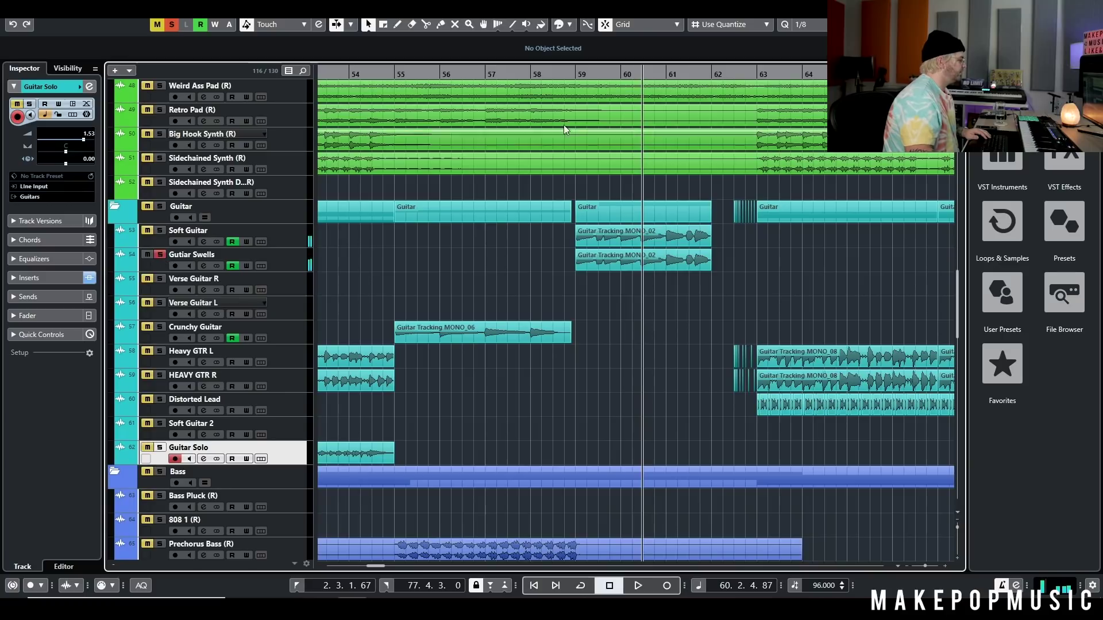
click(571, 73)
key(space)
click(204, 265)
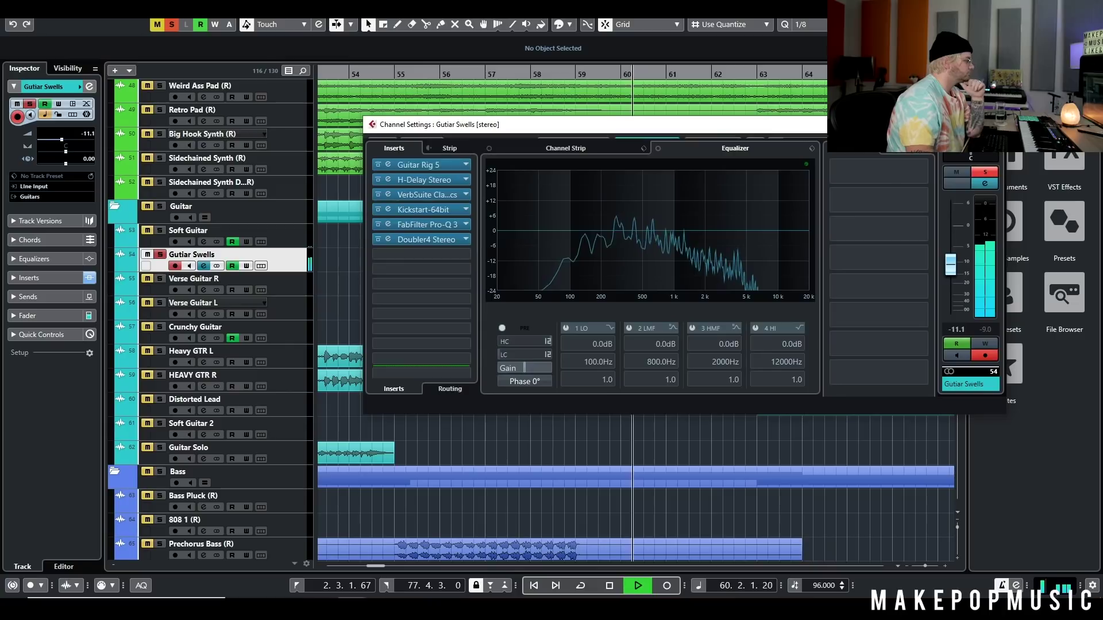
key(space)
click(997, 124)
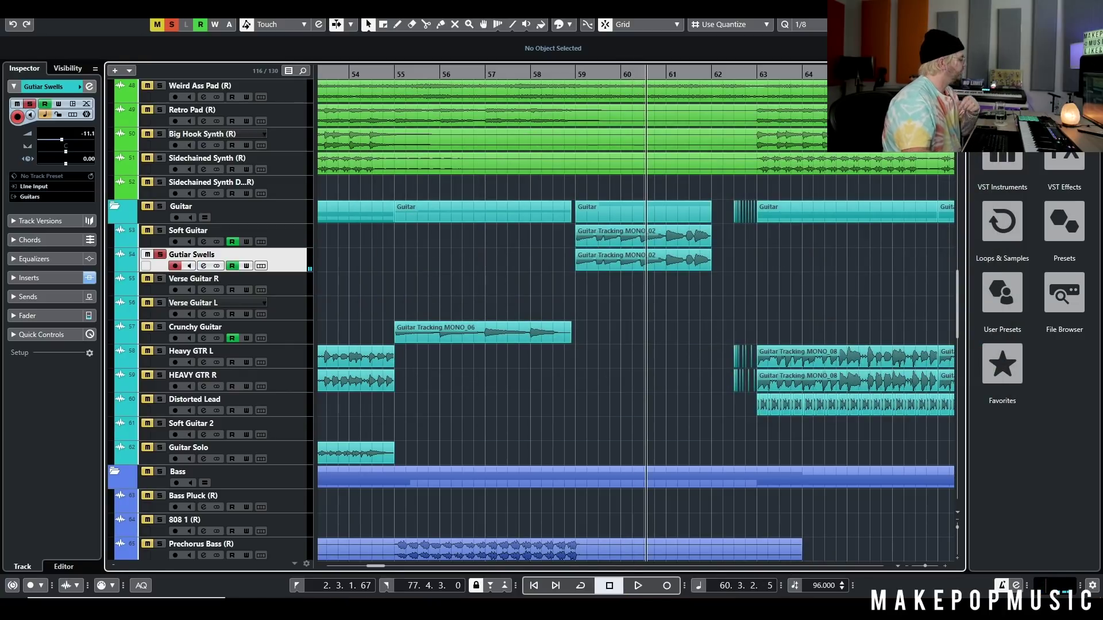
click(171, 25)
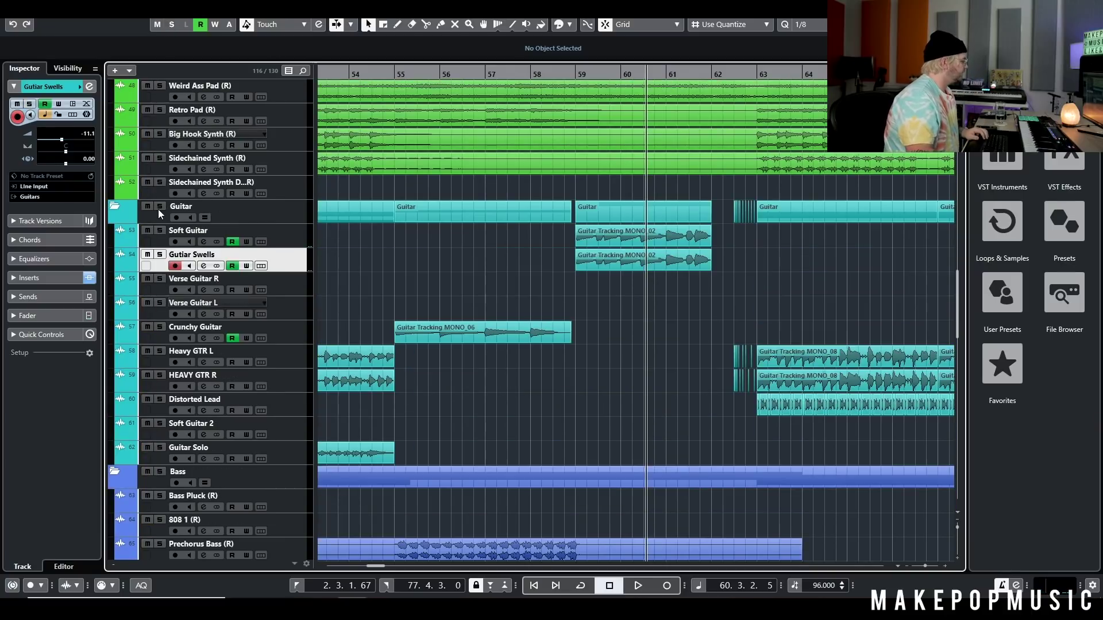
Solo the whole Guitar folder and play the chopped heavy guitars from bar 62 into bar 63, then clear the solos
click(159, 207)
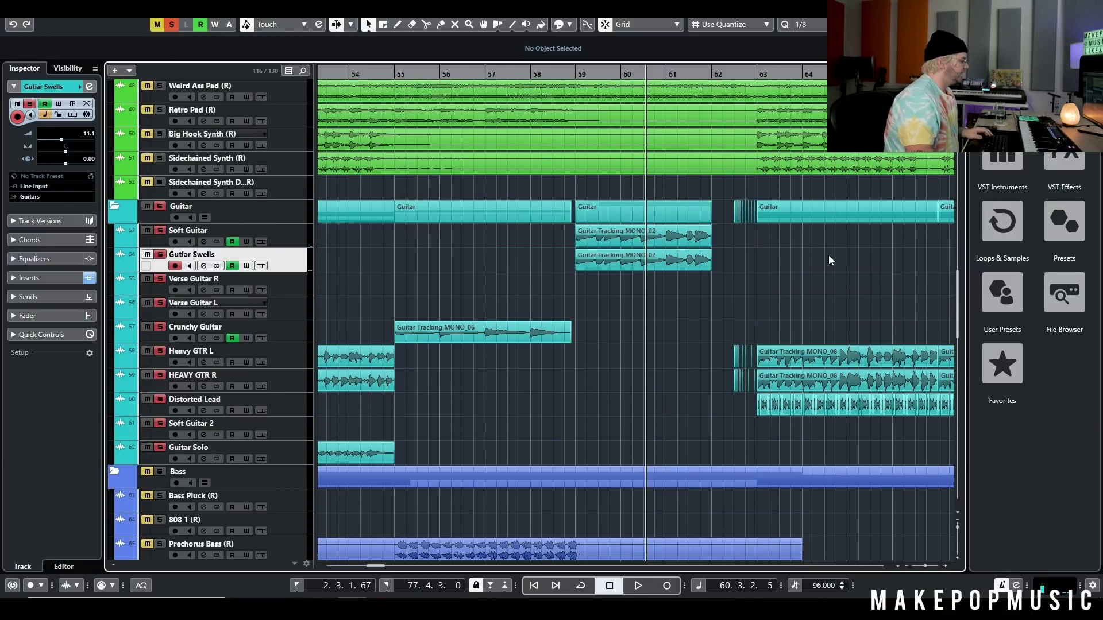
scroll(829, 237, up, 2)
click(602, 77)
key(space)
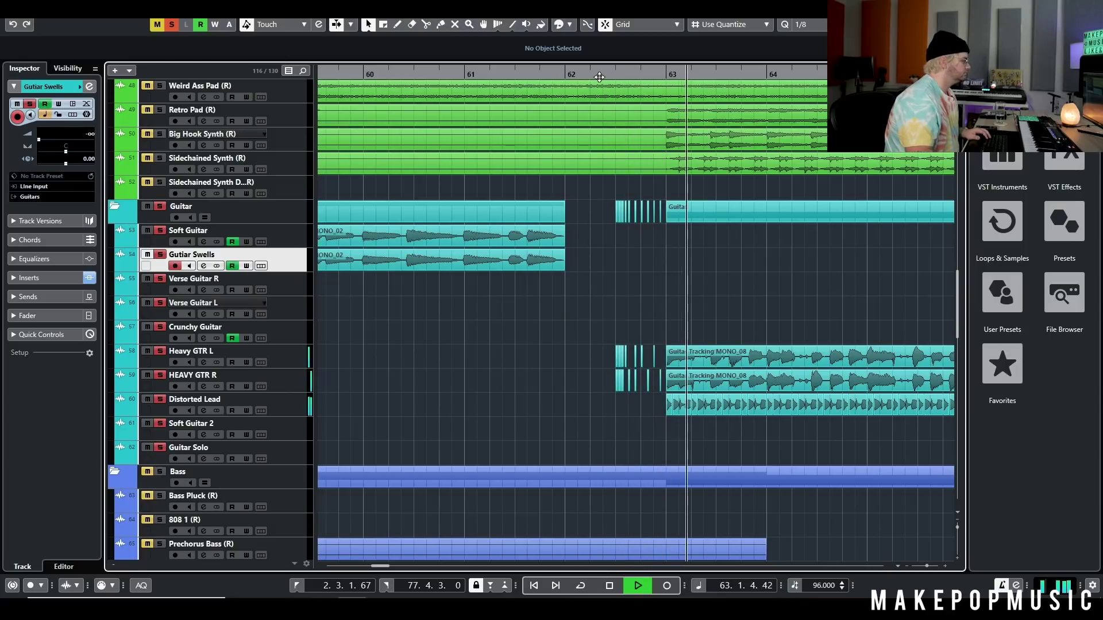
scroll(601, 309, down, 3)
key(space)
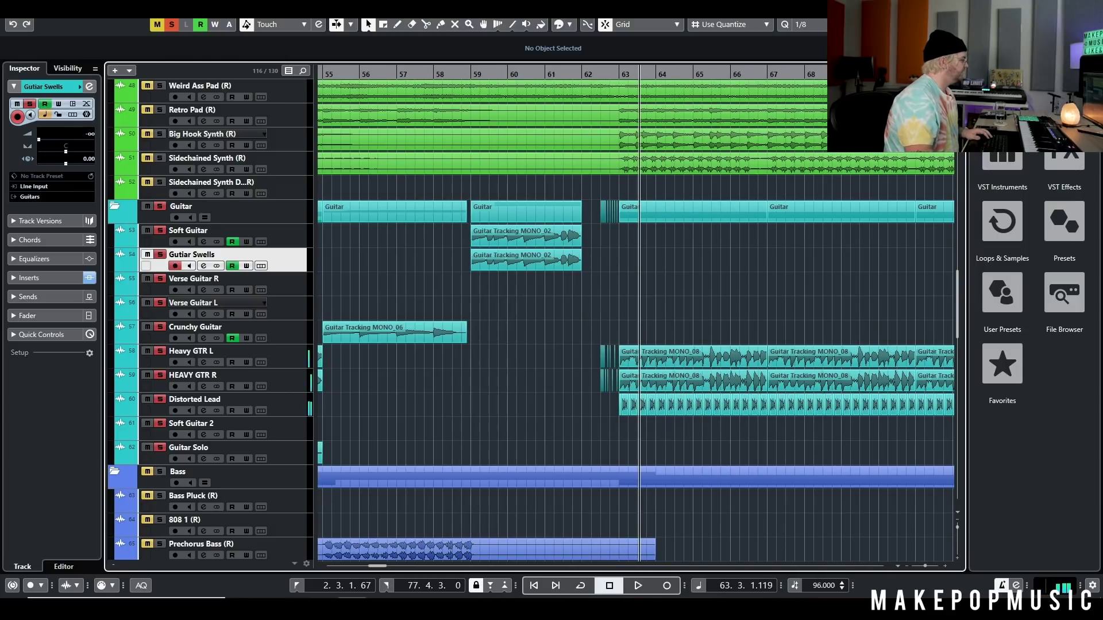
click(170, 25)
Solo Gated Reverse Vocal, inspect its insert effects, and play its clip from 62.1.1 before clearing the solo
scroll(635, 217, down, 15)
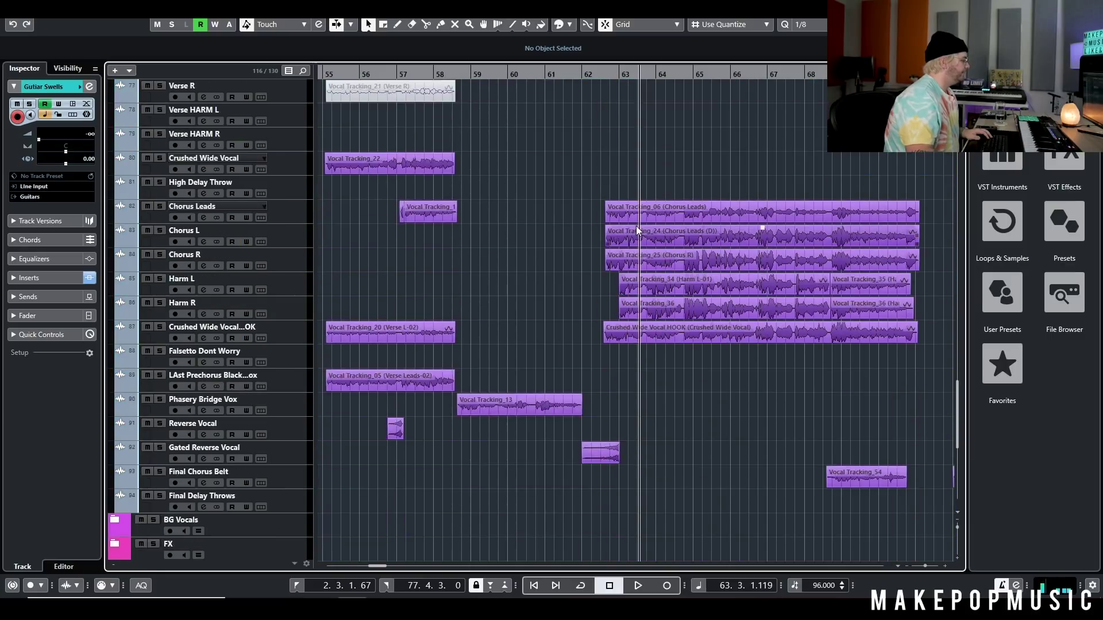
click(578, 78)
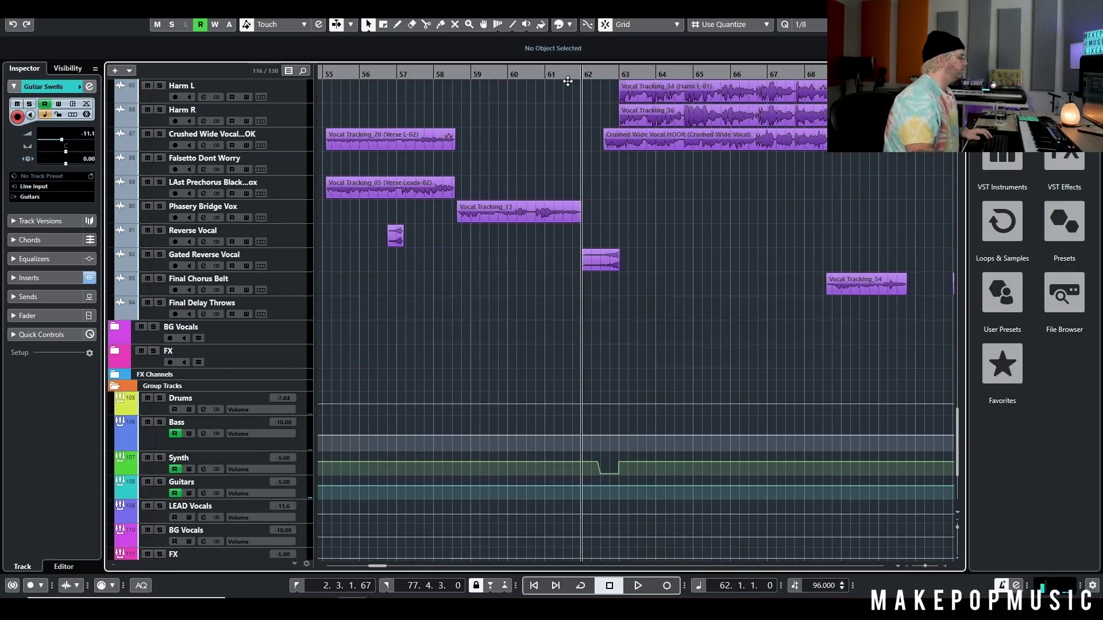
click(160, 254)
click(204, 265)
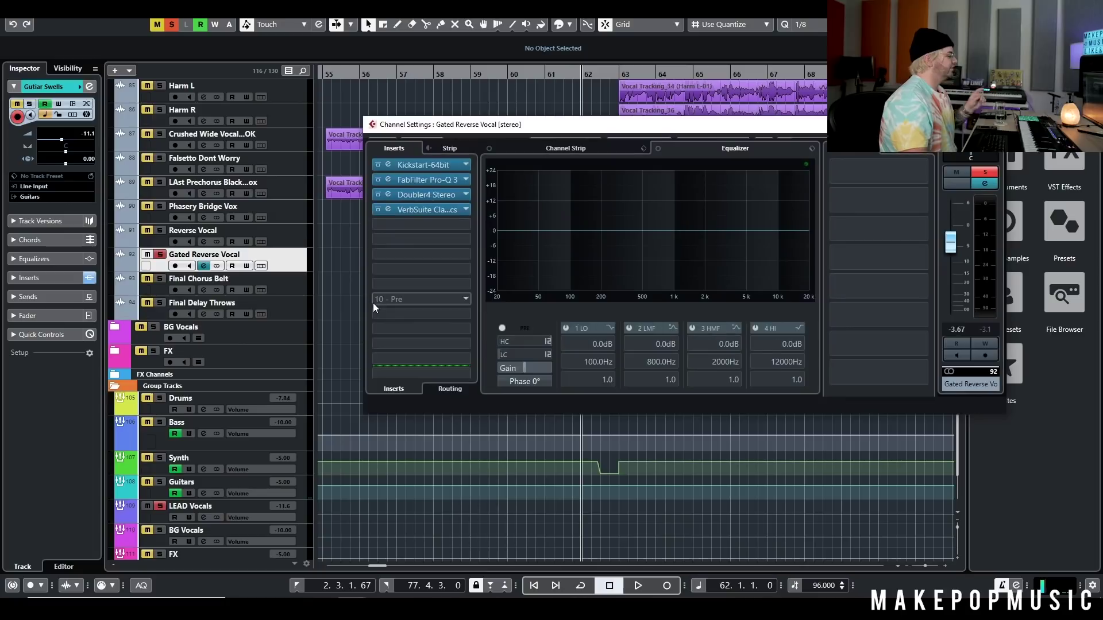
key(Escape)
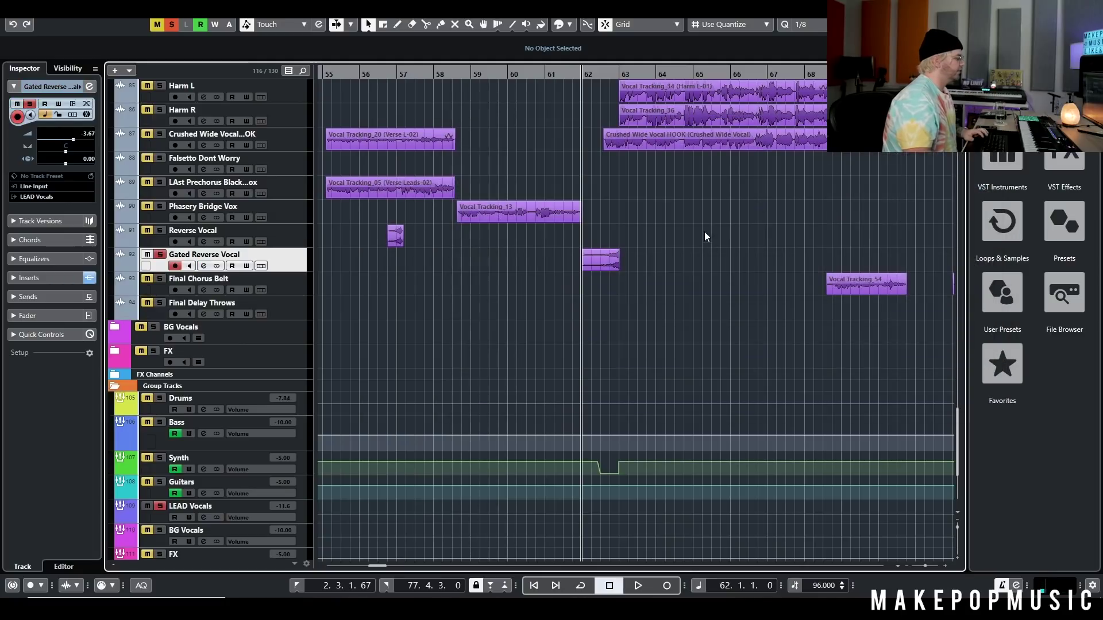
key(space)
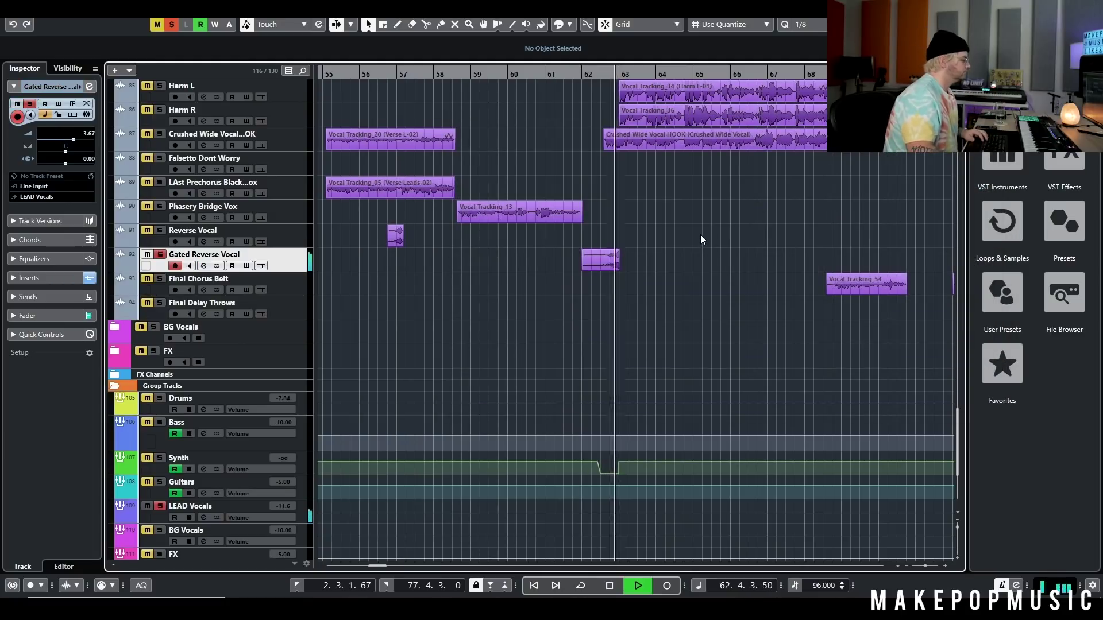
key(space)
key(s)
Play the full mix from around bar 59 into the final chorus, following the cursor and reviewing the guitar and vocal tracks
click(494, 75)
key(space)
scroll(616, 174, up, 4)
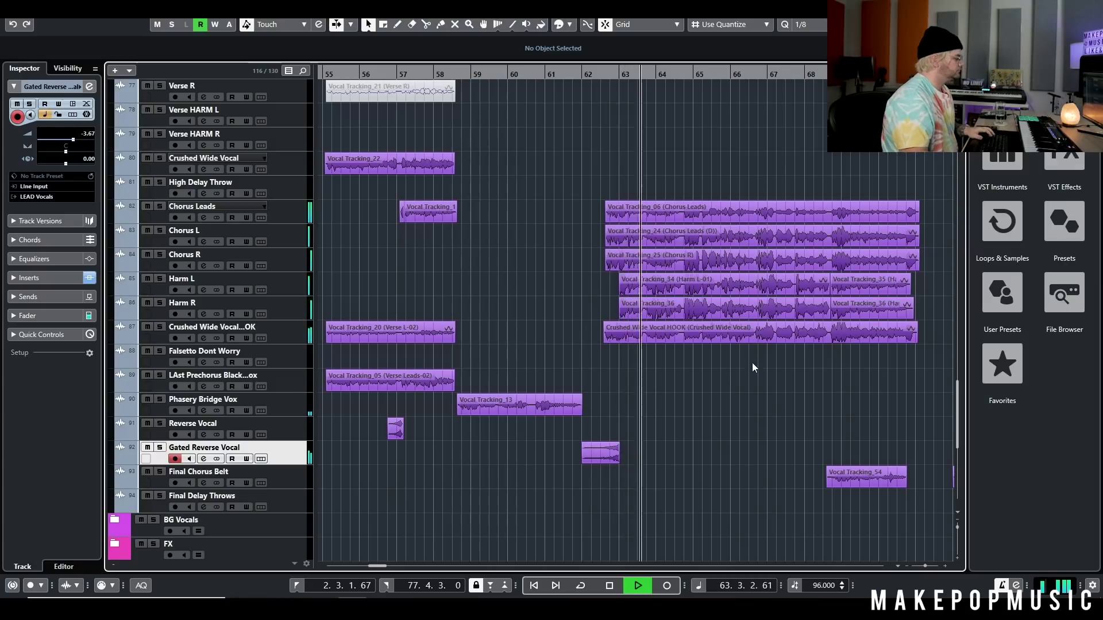
key(f)
scroll(714, 370, up, 10)
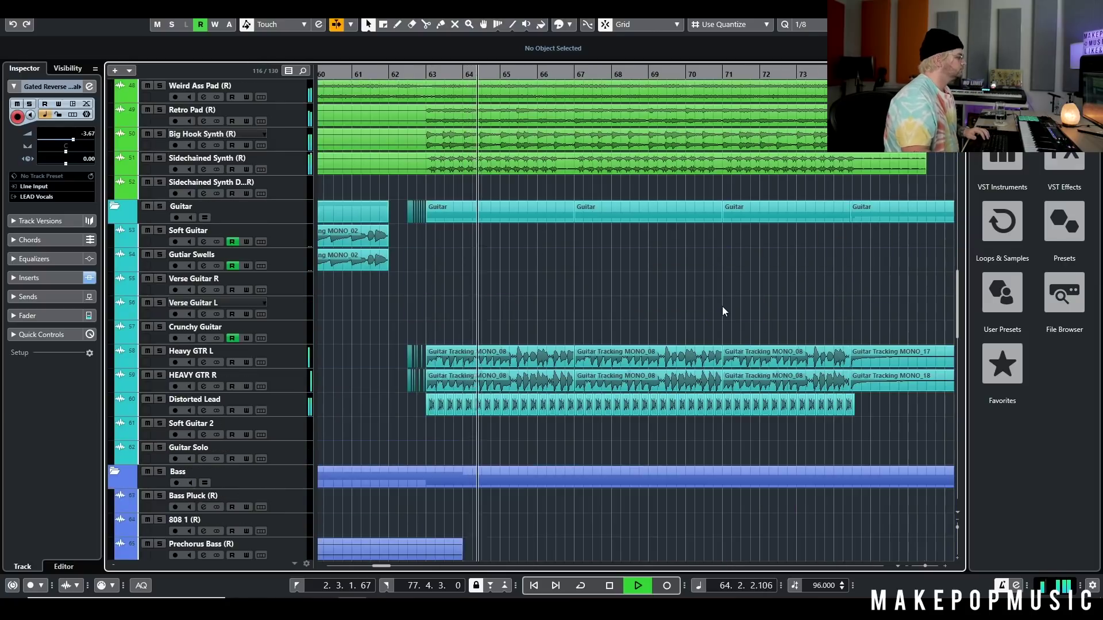
scroll(722, 308, down, 6)
key(space)
scroll(718, 309, down, 5)
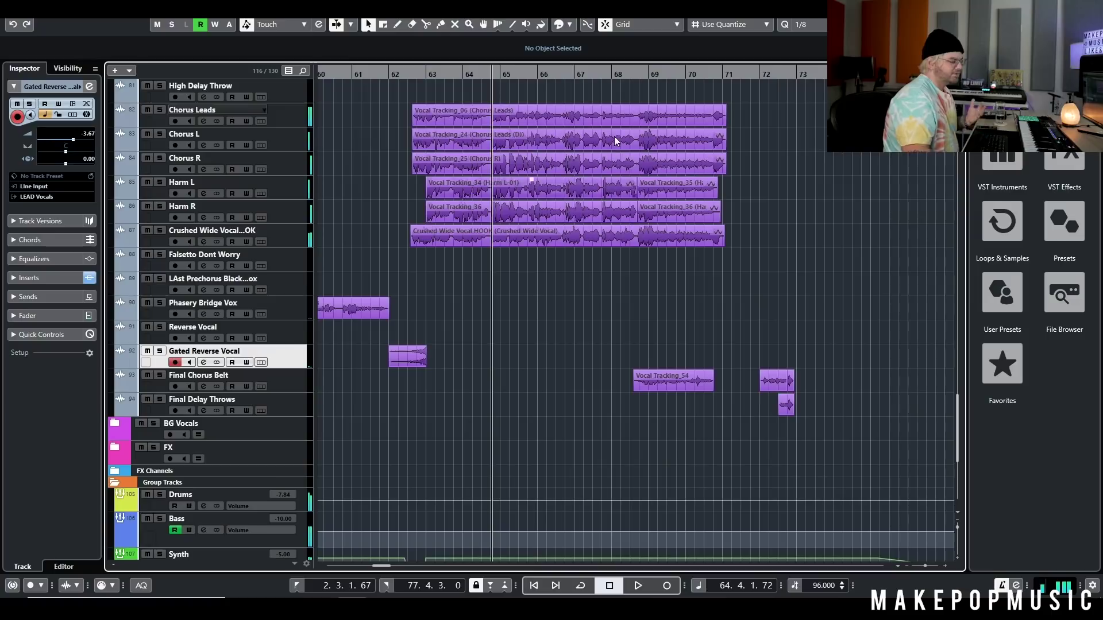
Audition the Final Chorus Belt track alone from 68.4.3, then unsolo it
click(643, 75)
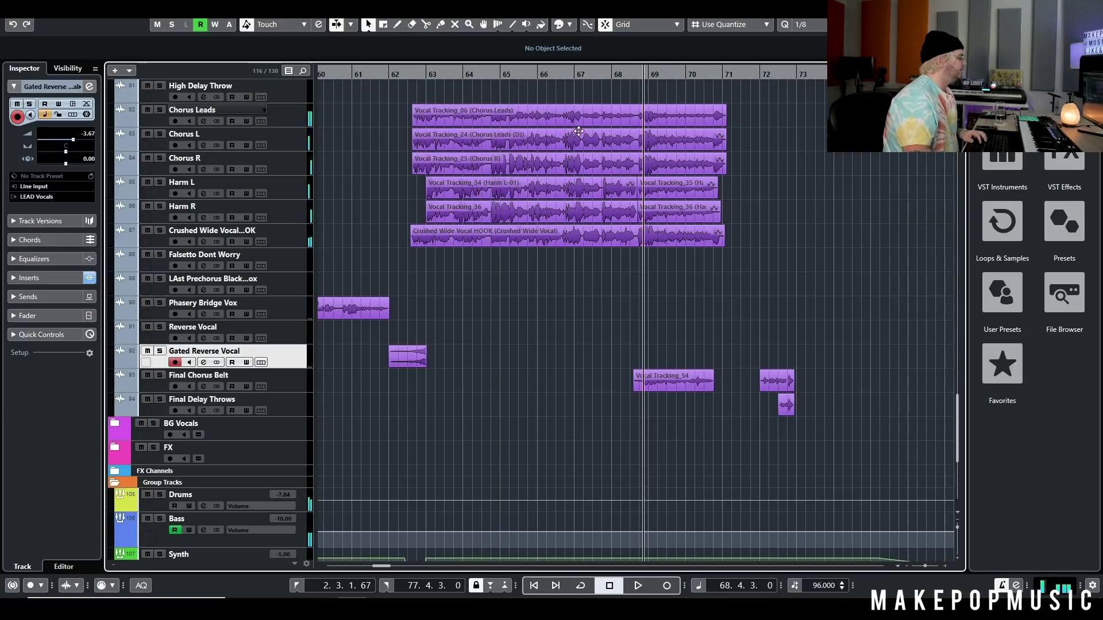
click(159, 375)
key(space)
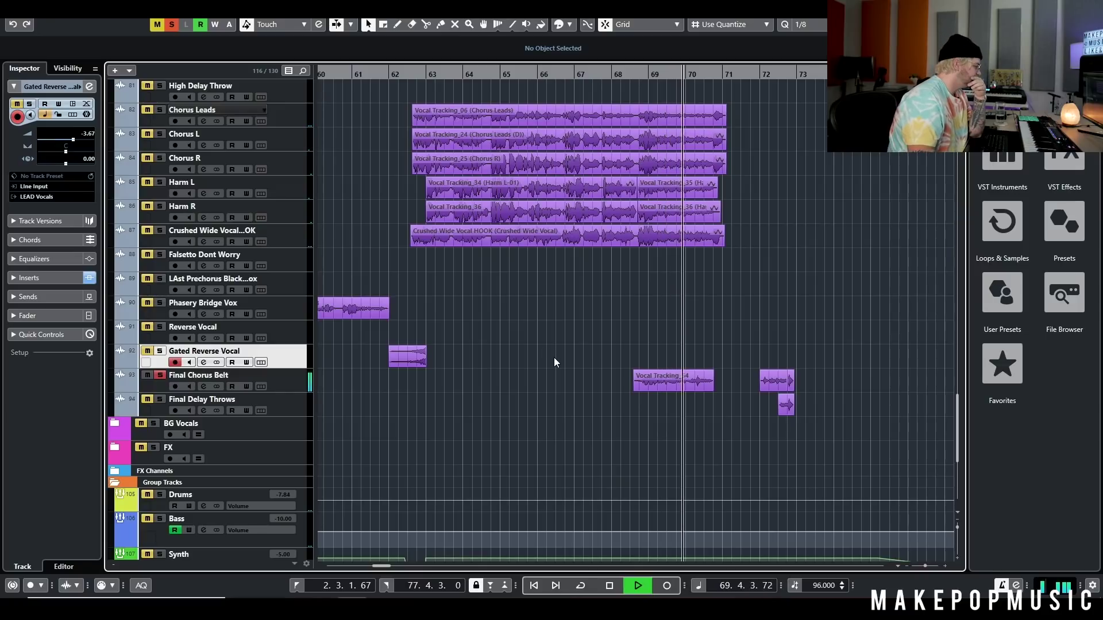
click(160, 375)
Play the final chorus with all tracks from around bar 68 through the Final Delay Throws clip, then stop
click(639, 73)
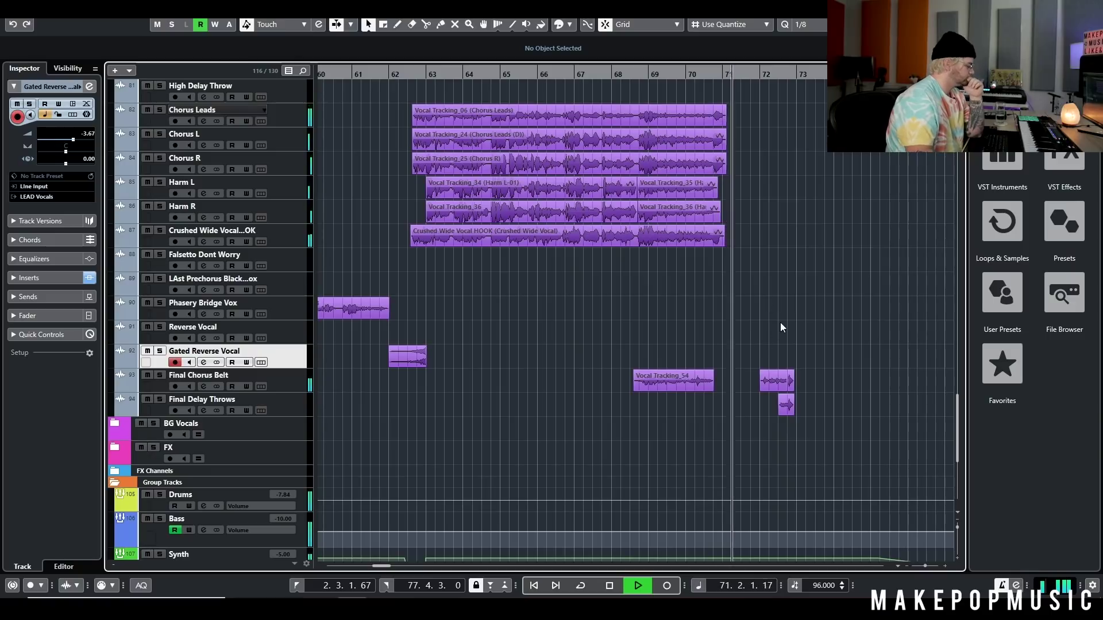
scroll(787, 321, up, 10)
scroll(798, 311, down, 15)
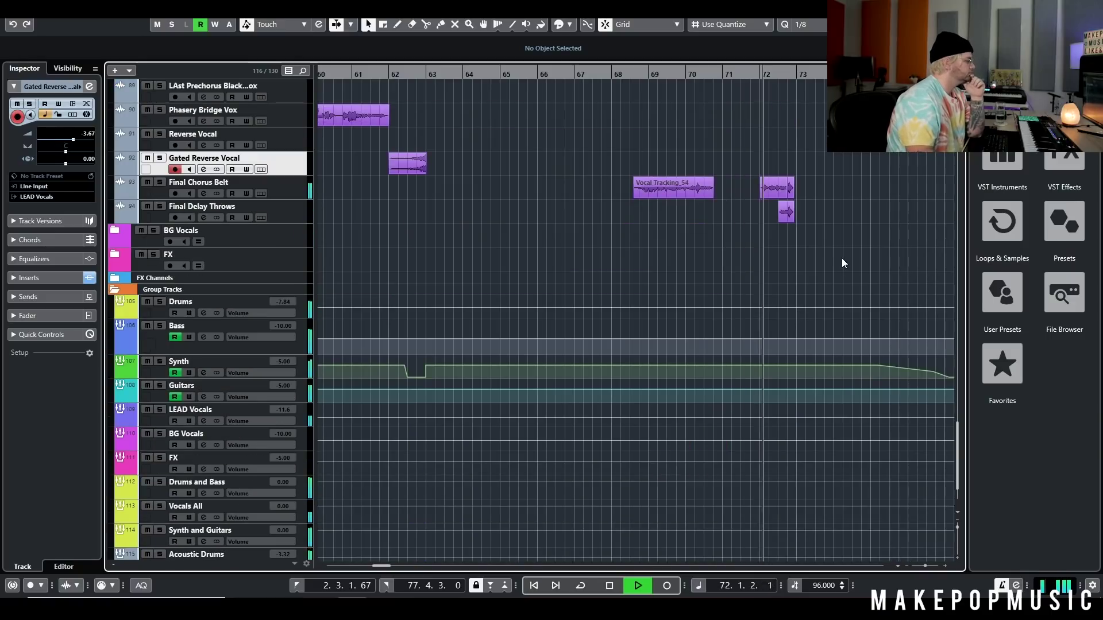
scroll(842, 263, up, 4)
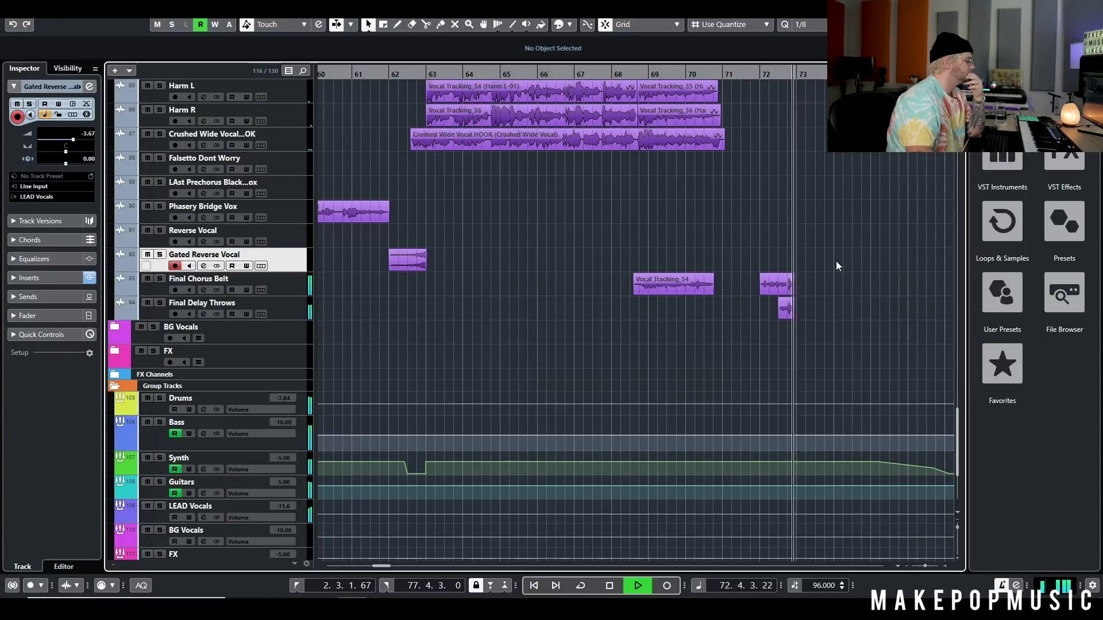
key(space)
Zoom the timeline out to show the song's ending, bring the drum tracks into view and resume playback from bar 73
key(g)
key(g)
scroll(815, 273, up, 20)
scroll(791, 276, up, 16)
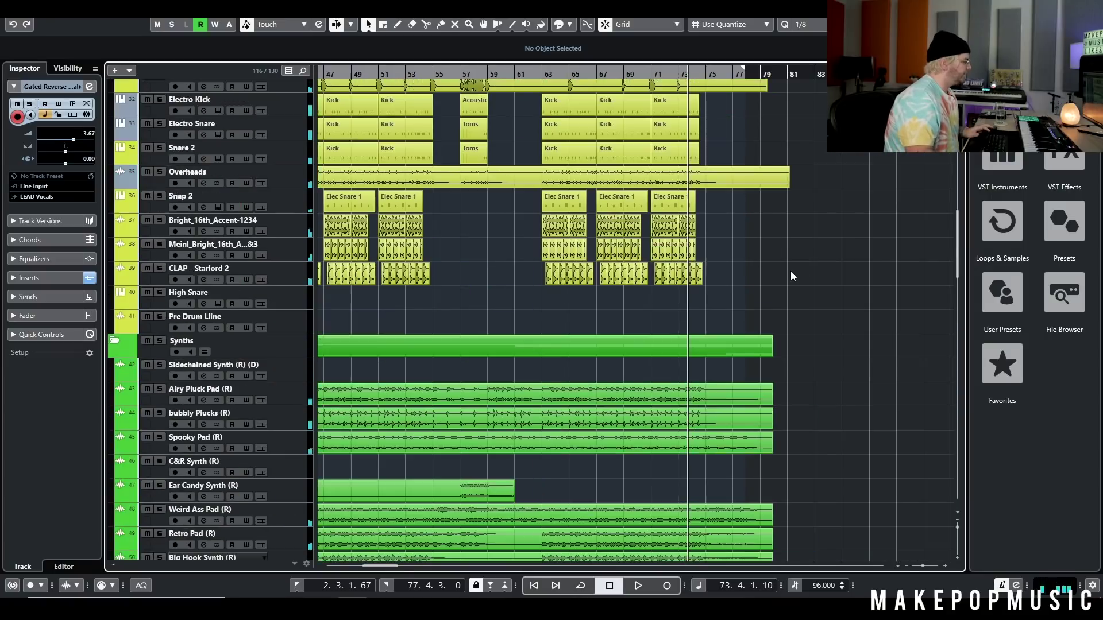
key(space)
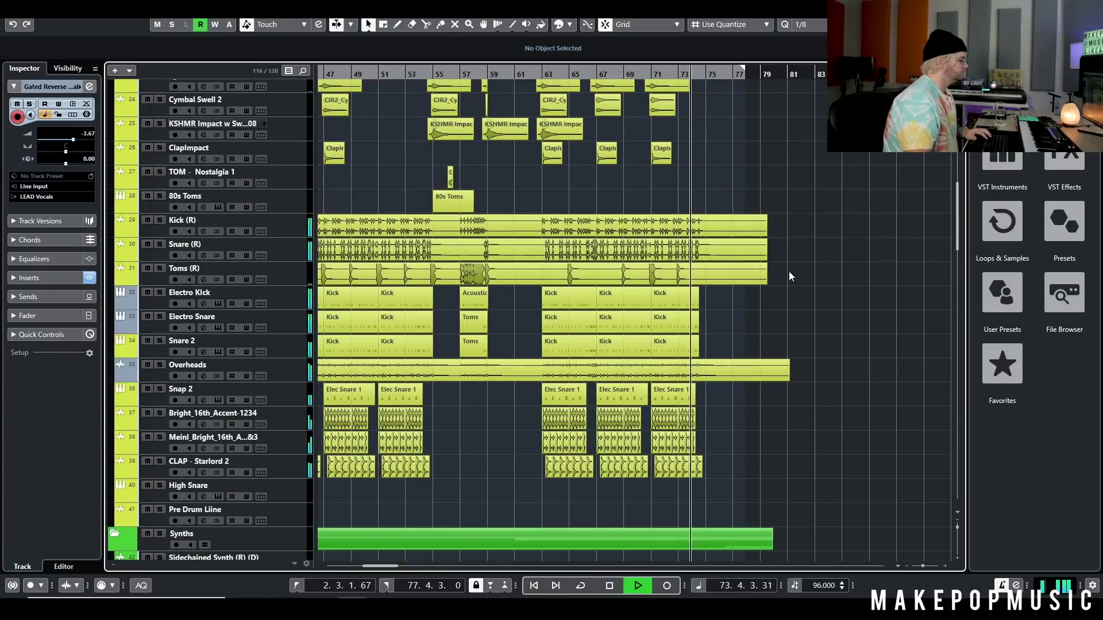